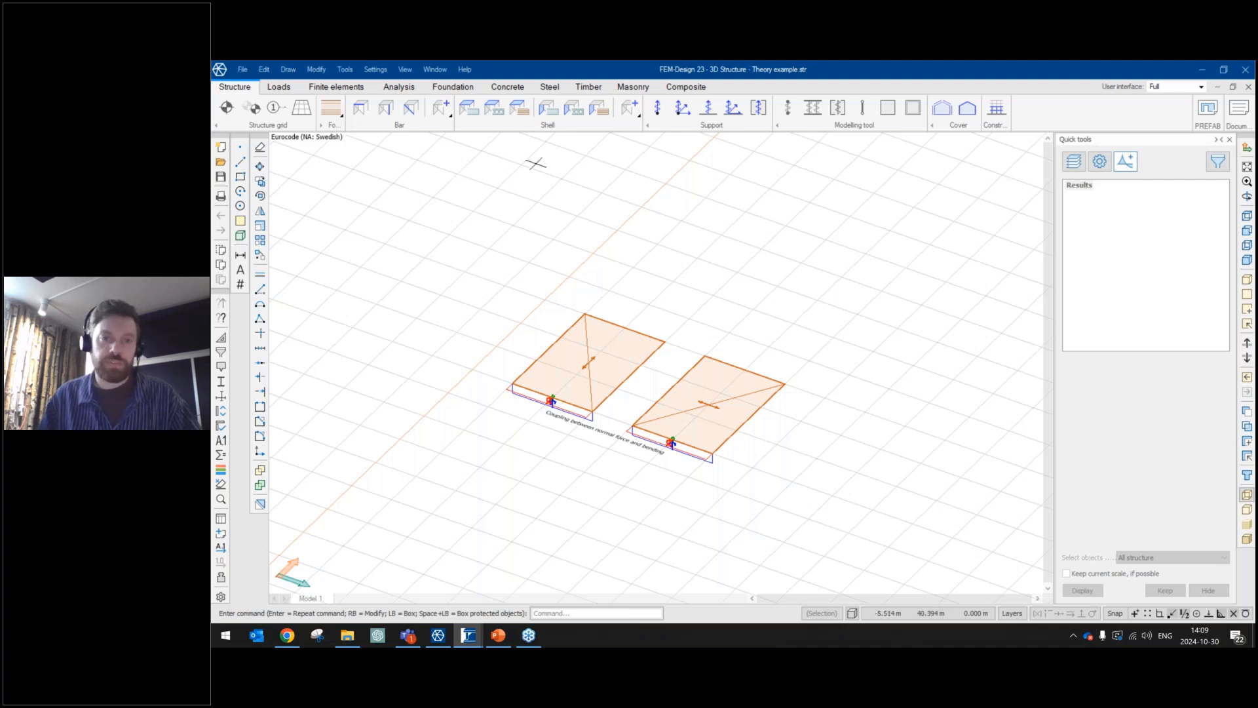
Open the material properties of the first timber plate in the coupling example and inspect the definition form for a new cross laminated timber panel.
left_click(531, 112)
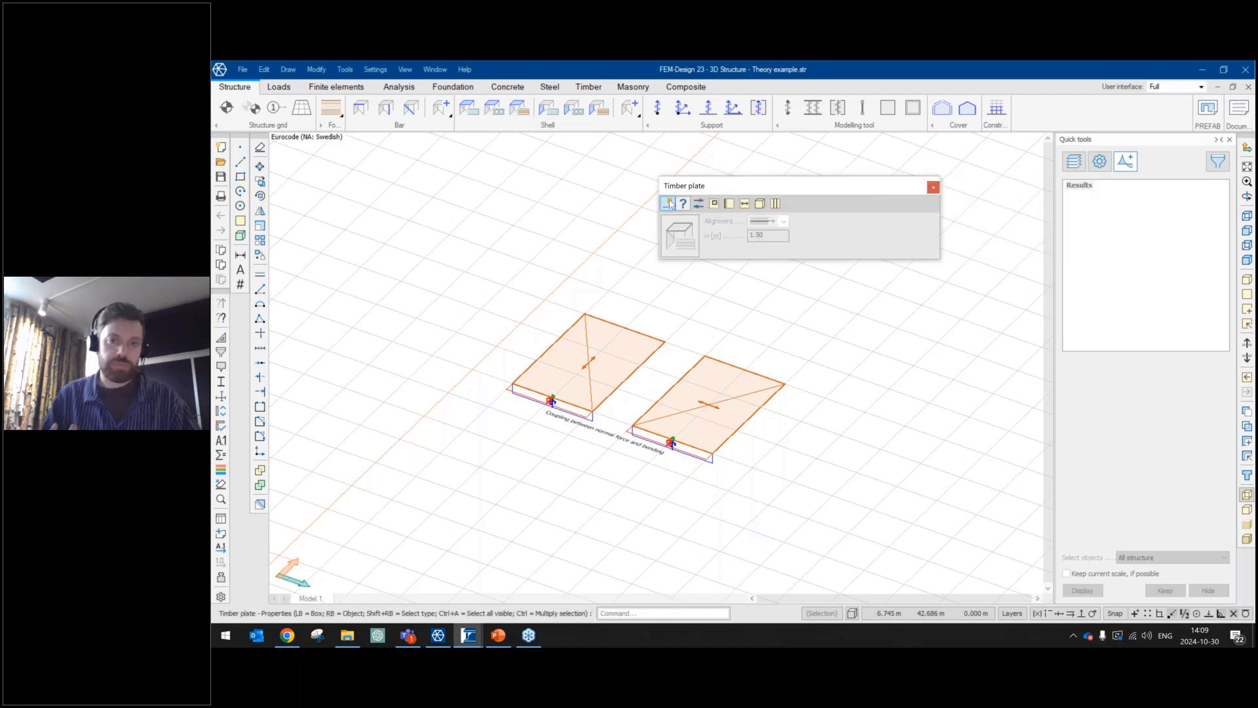
left_click(669, 204)
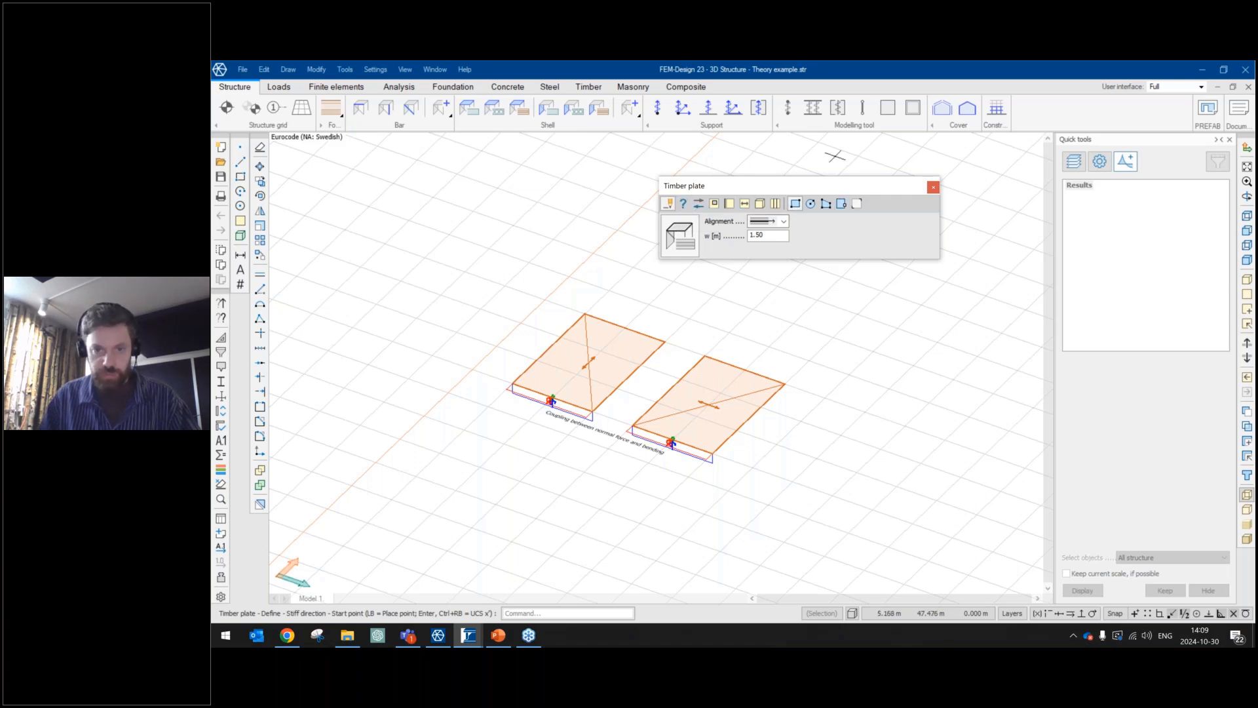
left_click(684, 203)
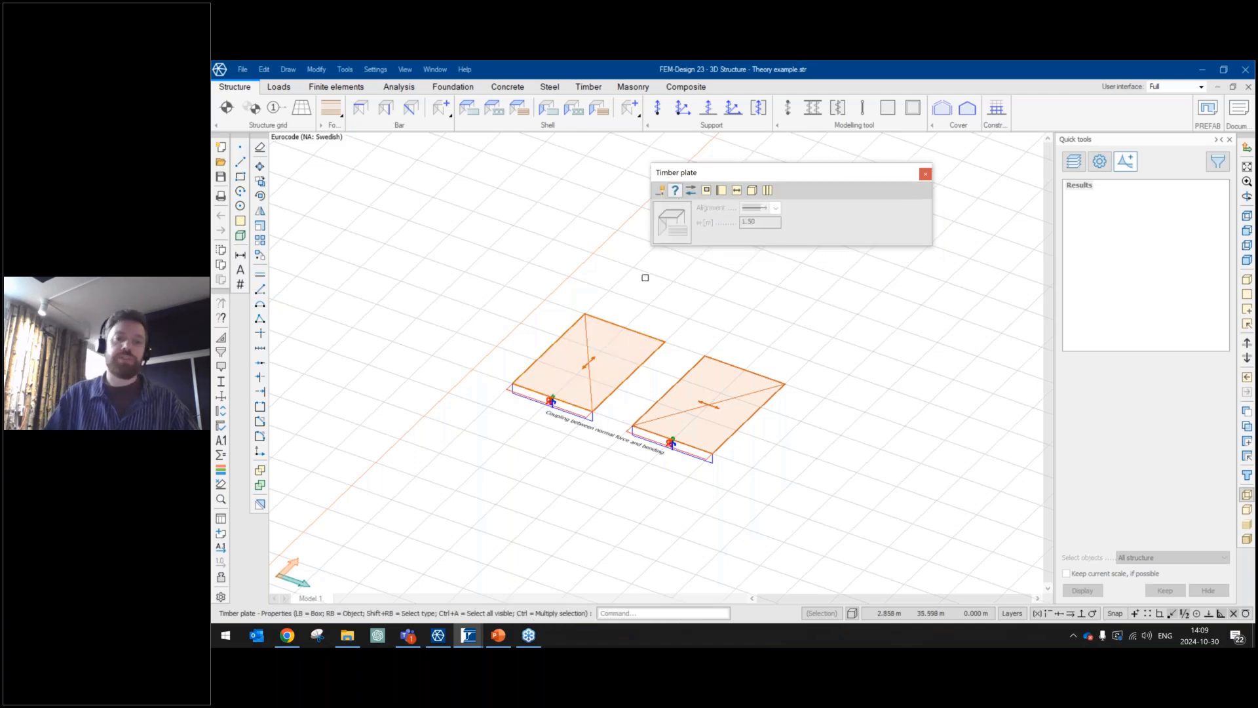
scroll(659, 421, "up", 3)
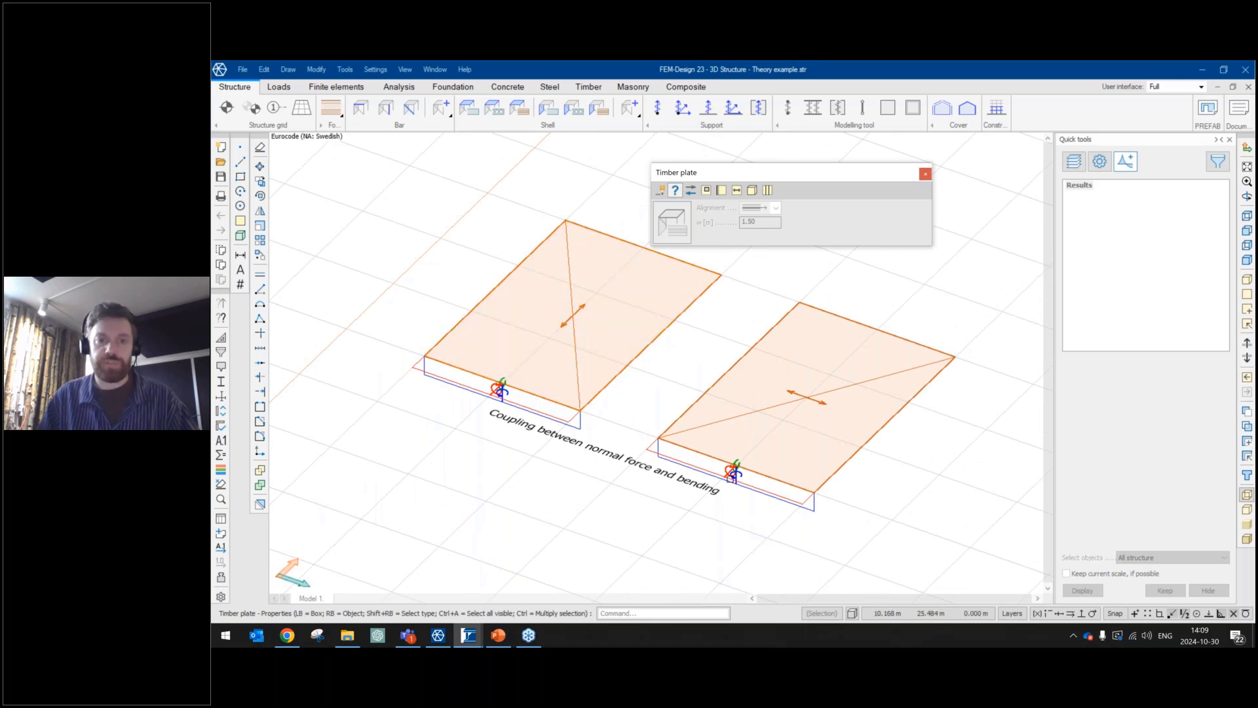
left_click(549, 424)
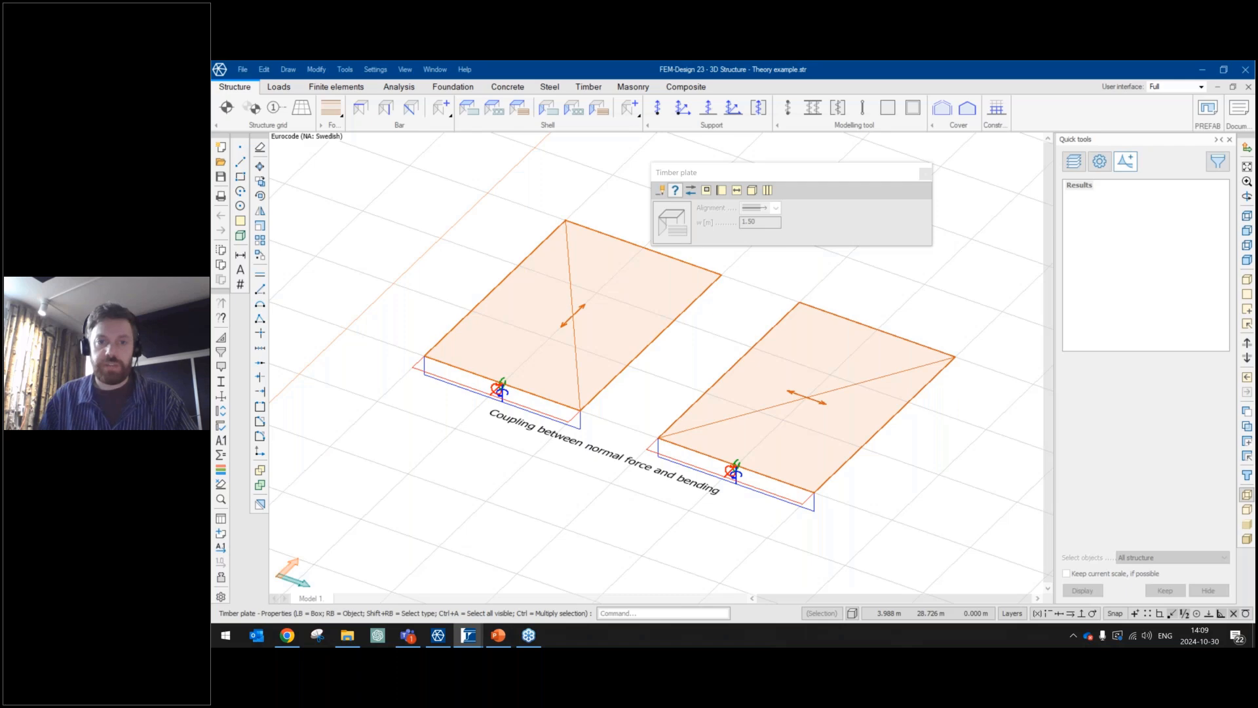
left_click(608, 300)
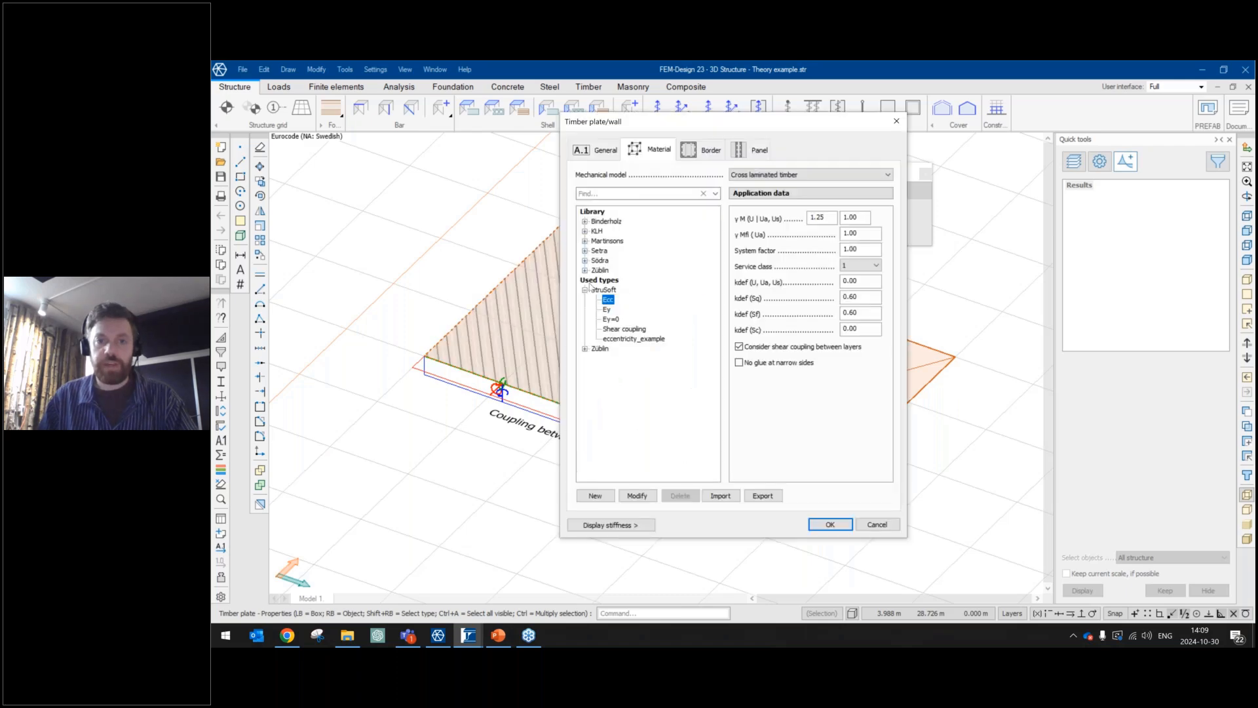
left_click(595, 496)
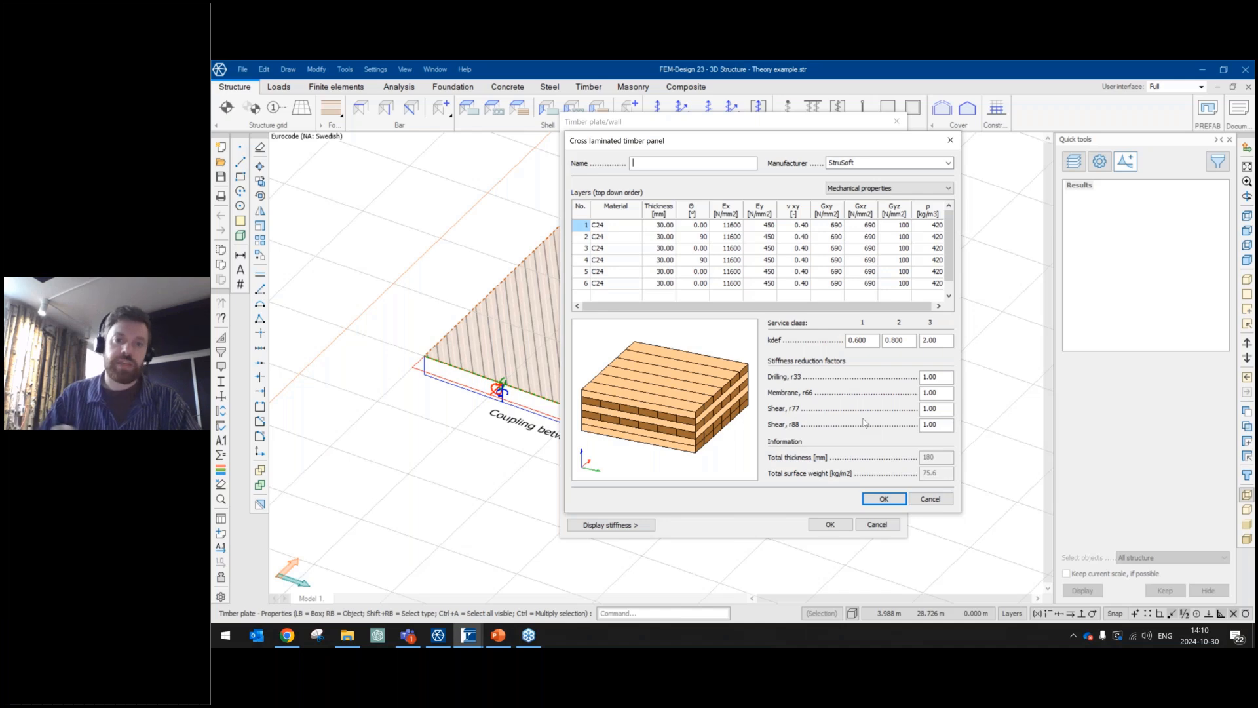
left_click(932, 498)
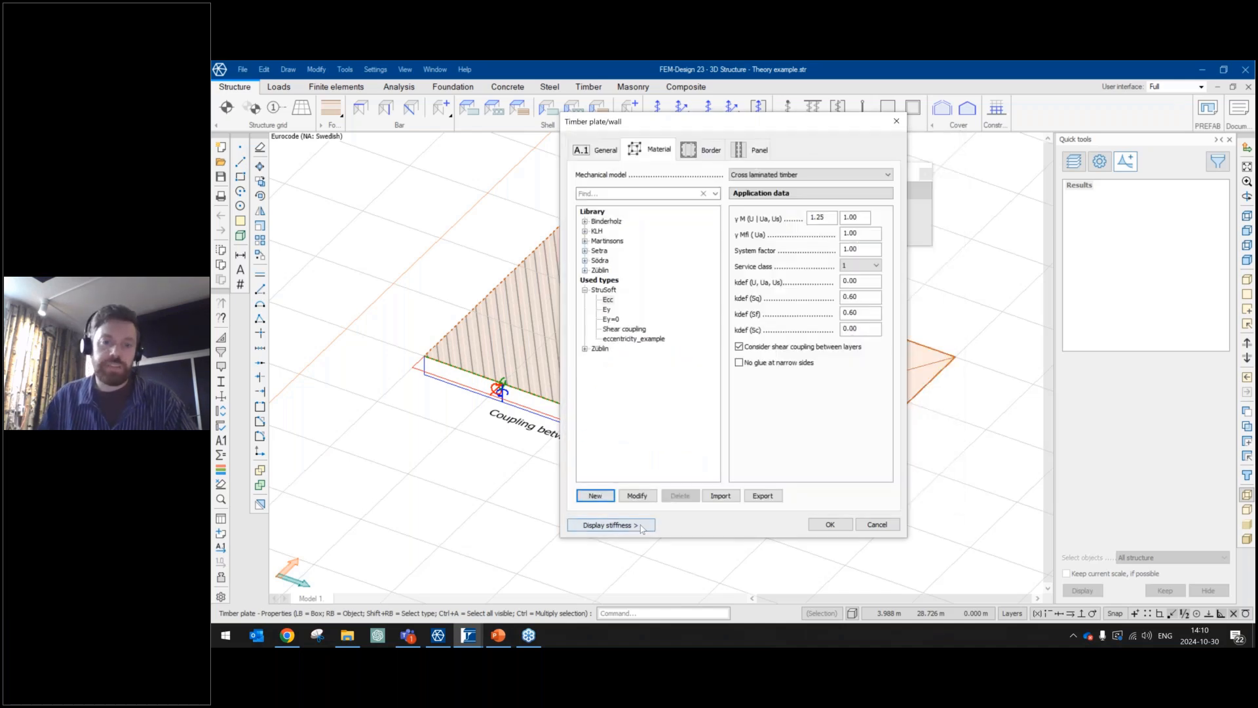
Examine the timber panel's stiffness matrices for the ultimate limit state, then leave the plate properties without changes.
left_click(610, 524)
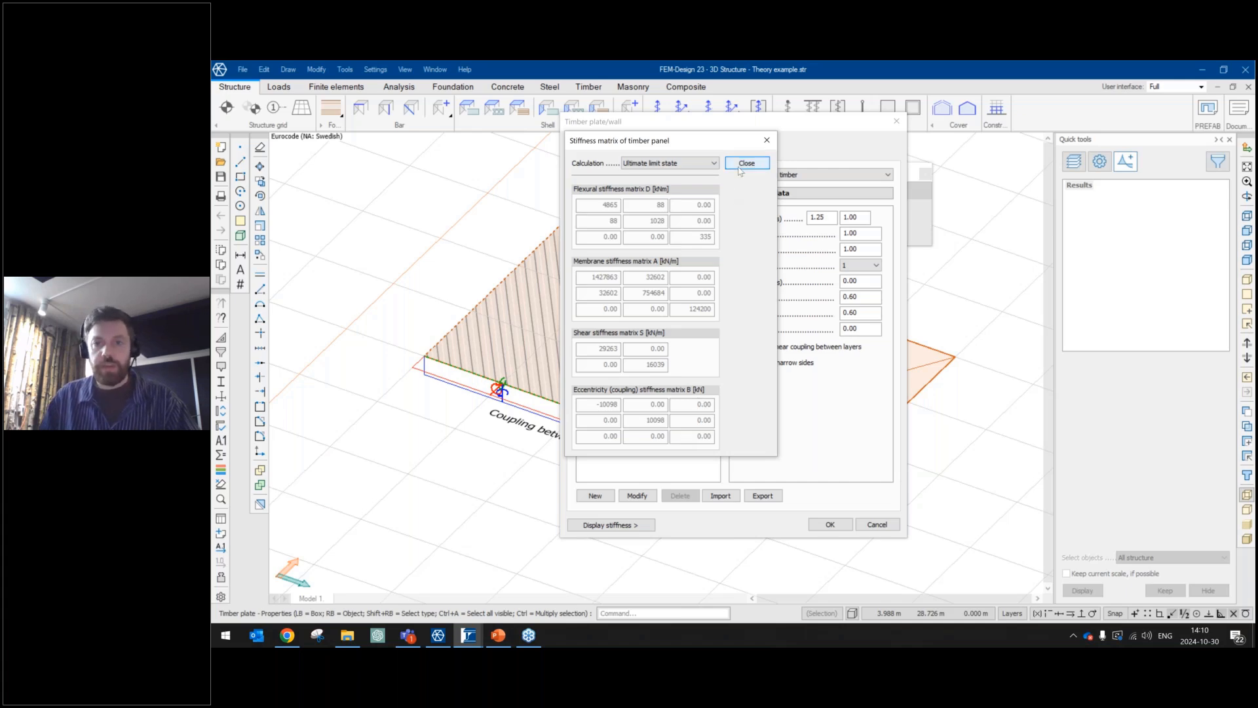
key("Escape")
left_click(896, 121)
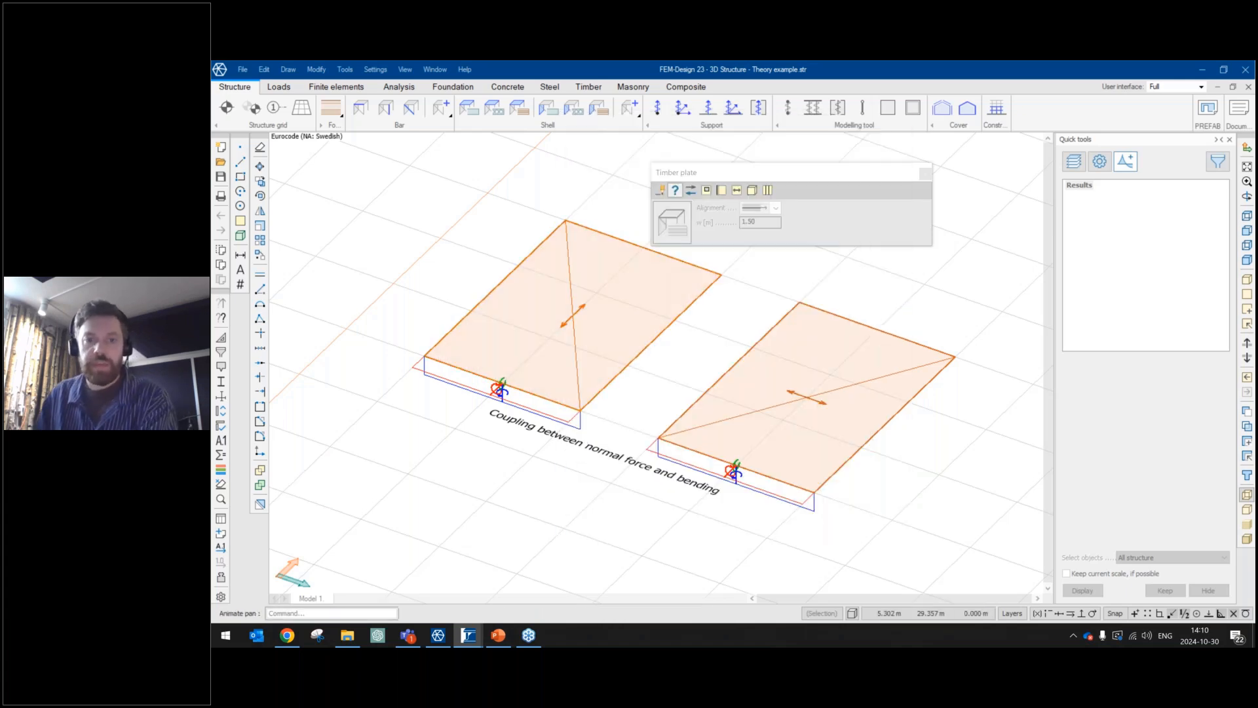
key("Escape")
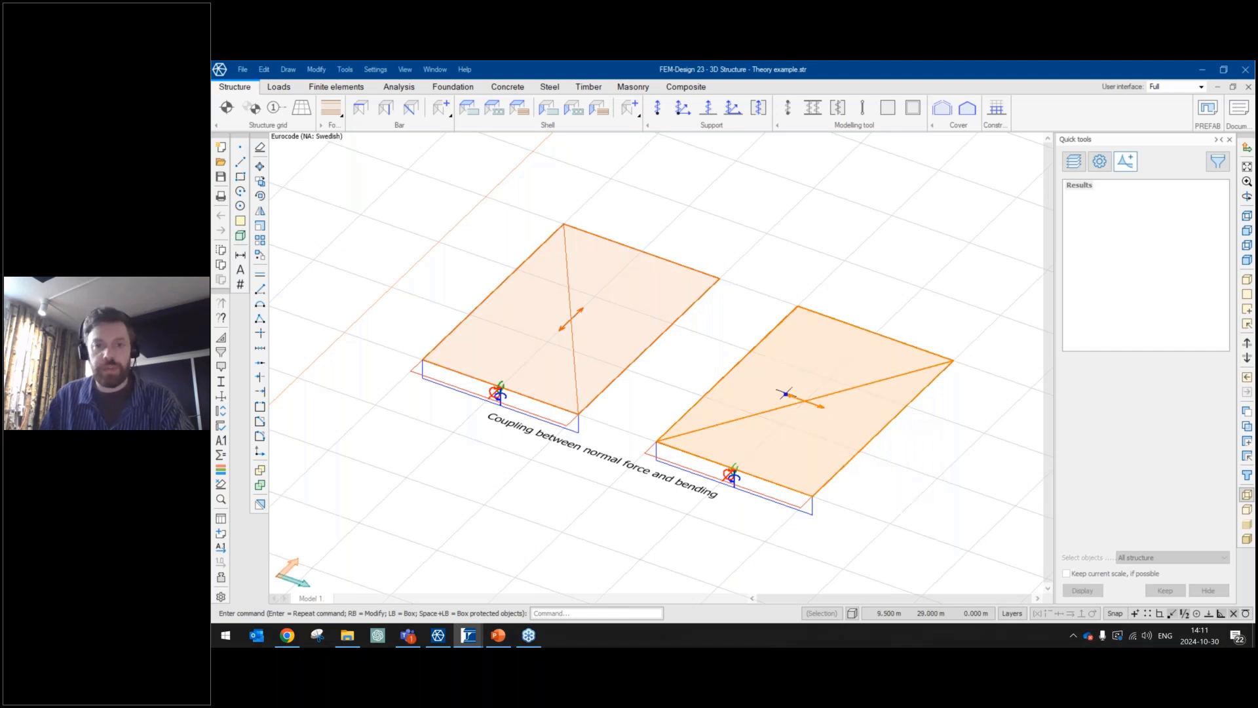
Show the loads of the load case Load and examine the line loads on the edges of the two plates.
scroll(564, 328, "up", 2)
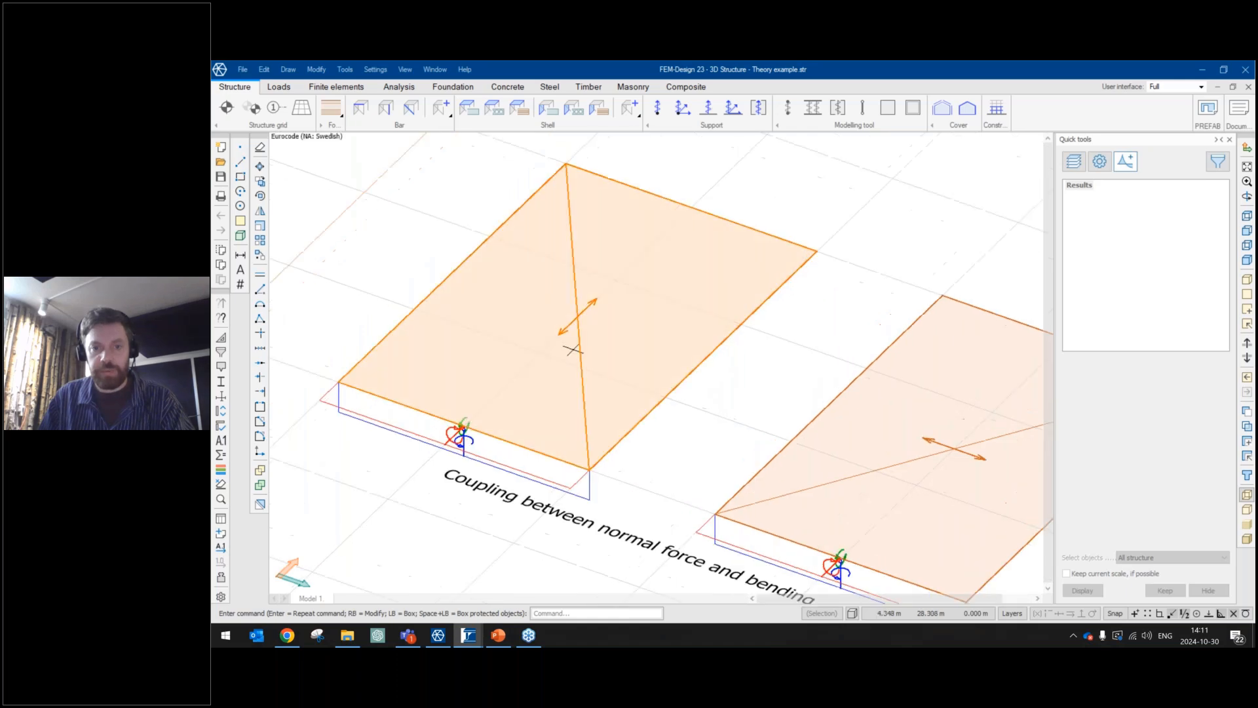
scroll(562, 339, "down", 3)
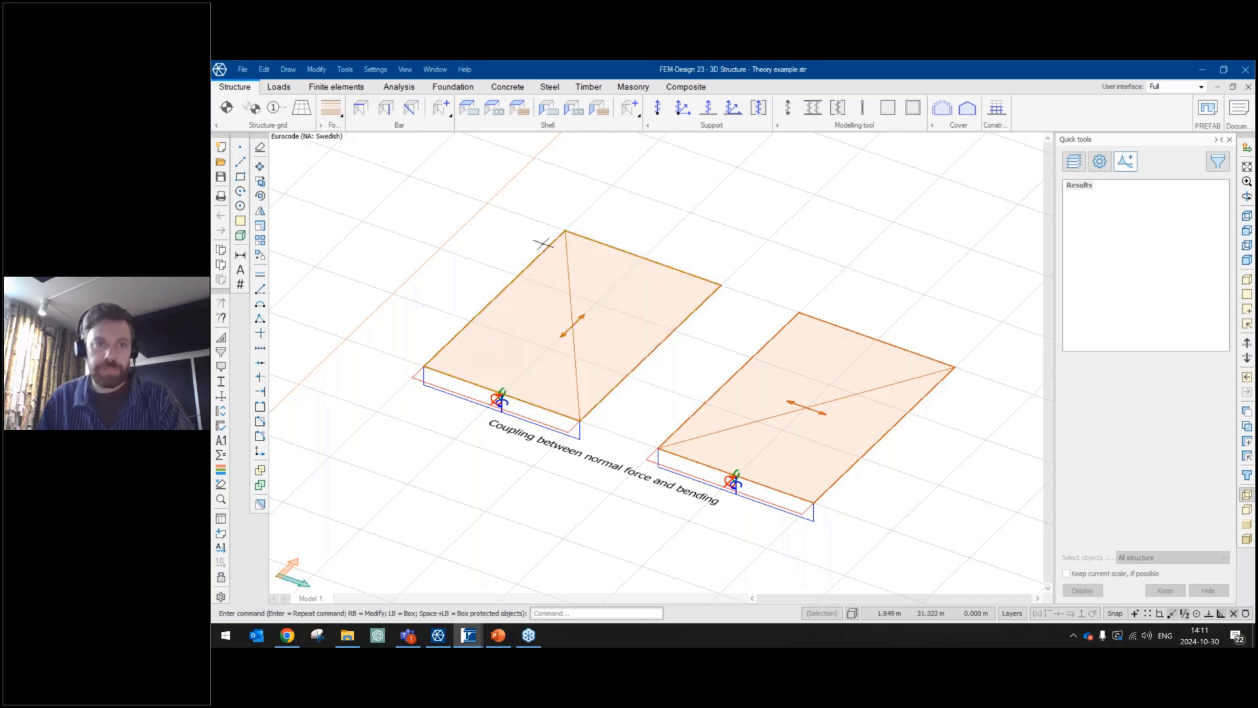
left_click(279, 86)
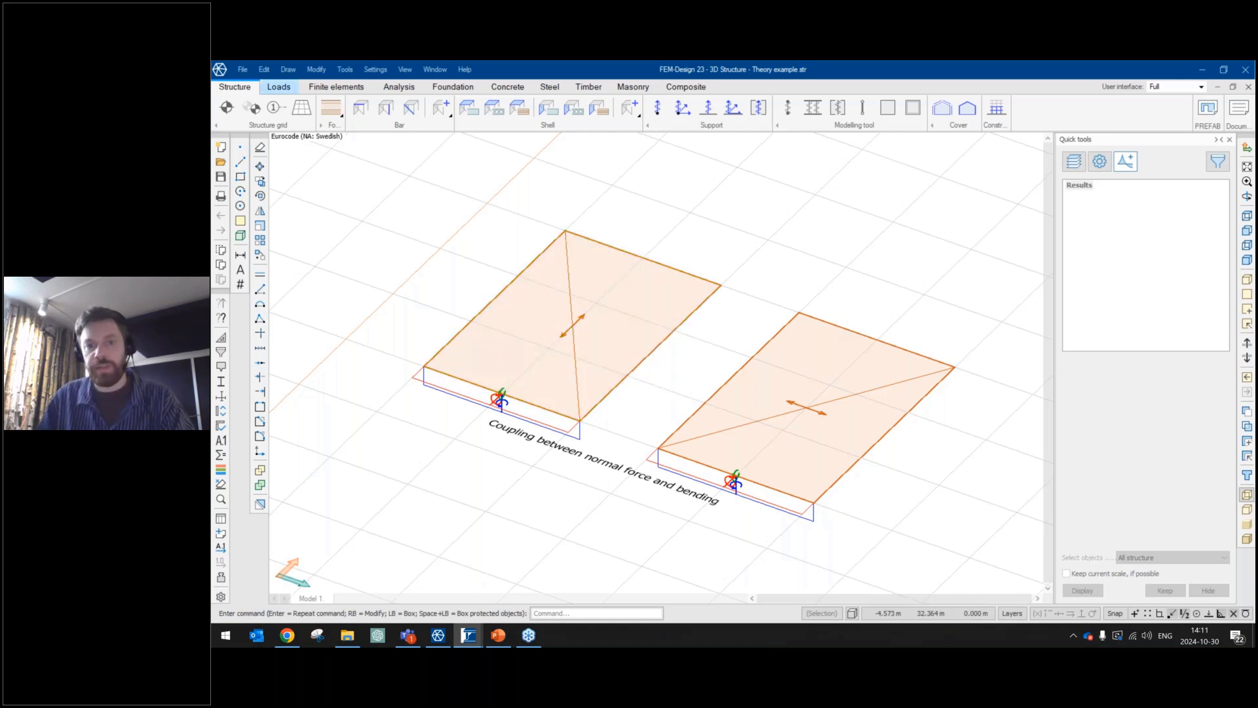
scroll(657, 242, "up", 4)
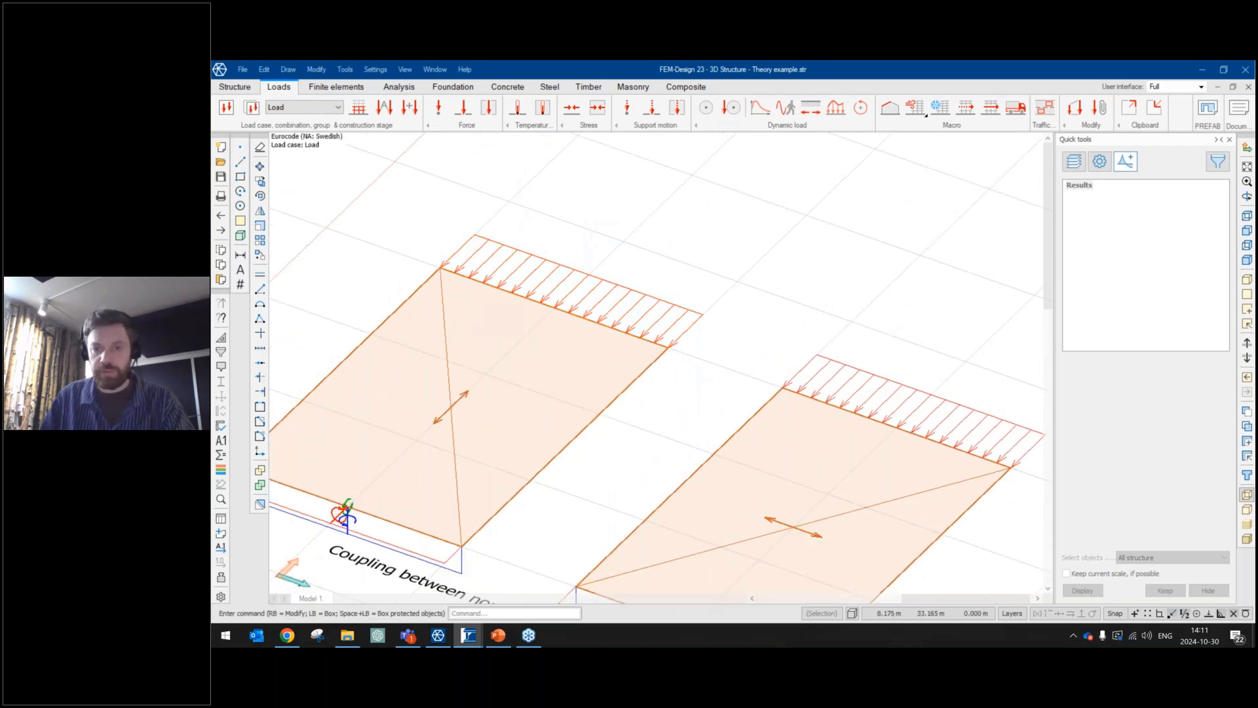
scroll(833, 354, "down", 2)
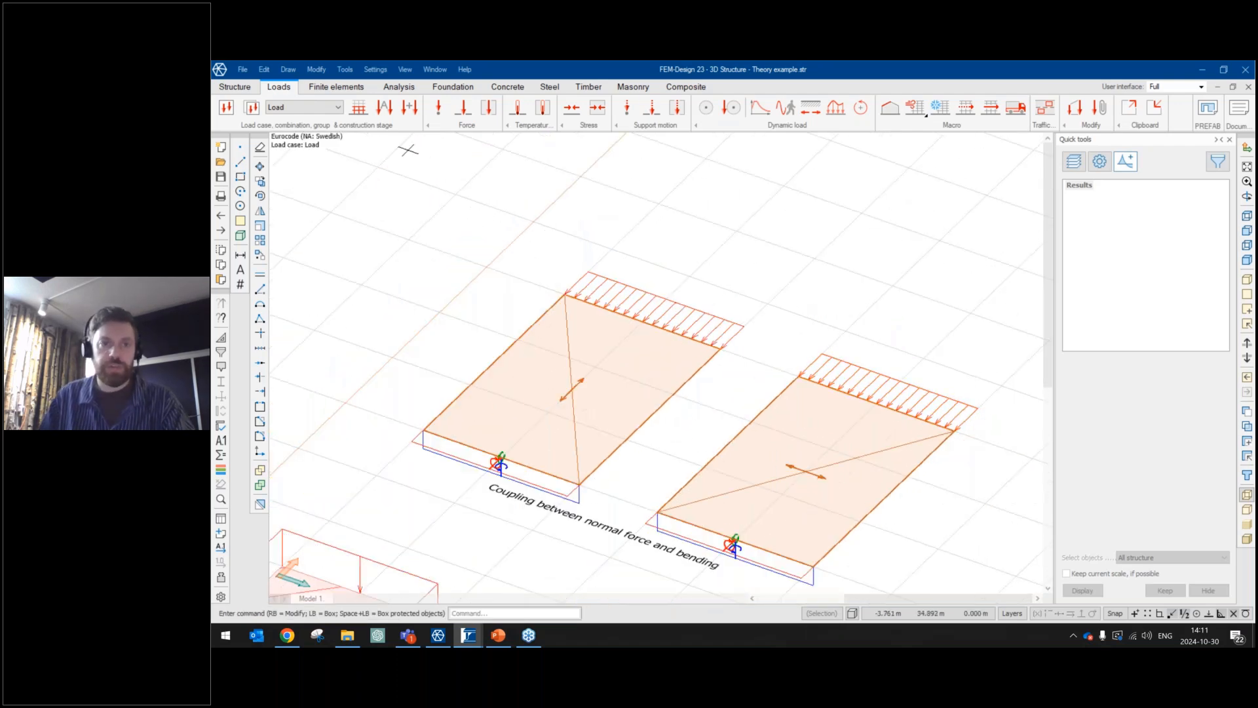
Switch to the analysis results and display the translational displacements of both plates for the ULS load combination as a graph.
left_click(399, 87)
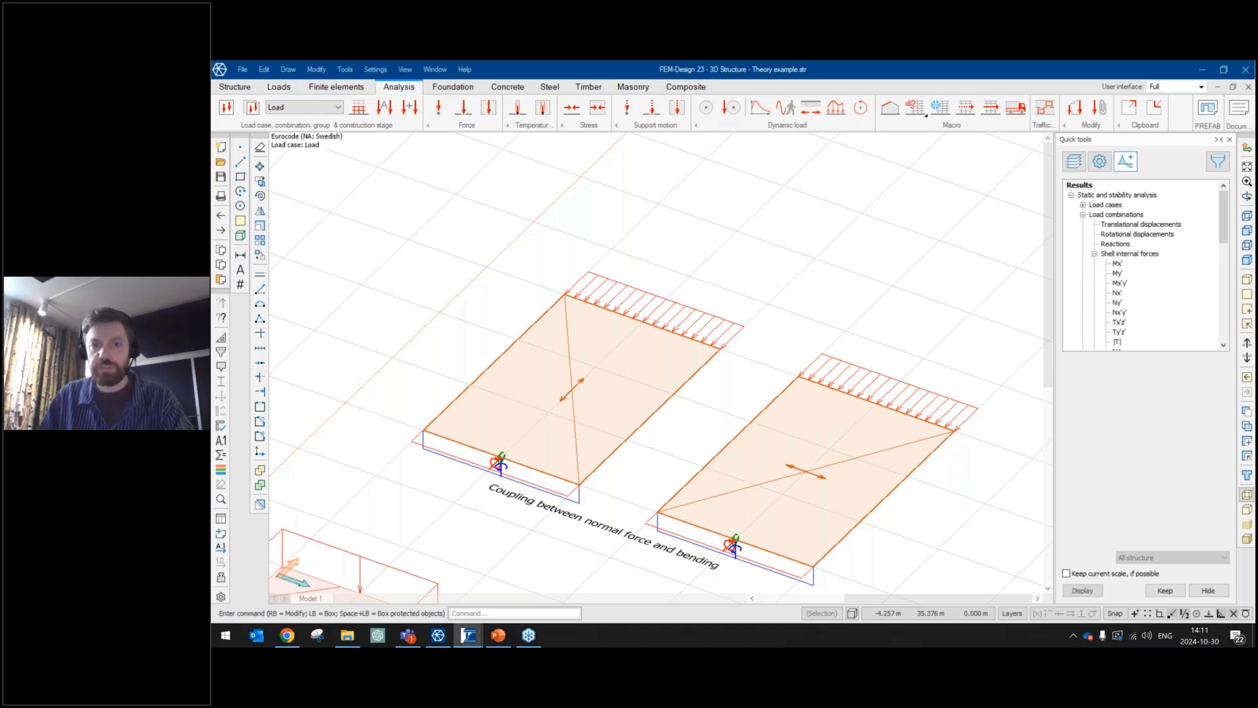
scroll(796, 309, "down", 1)
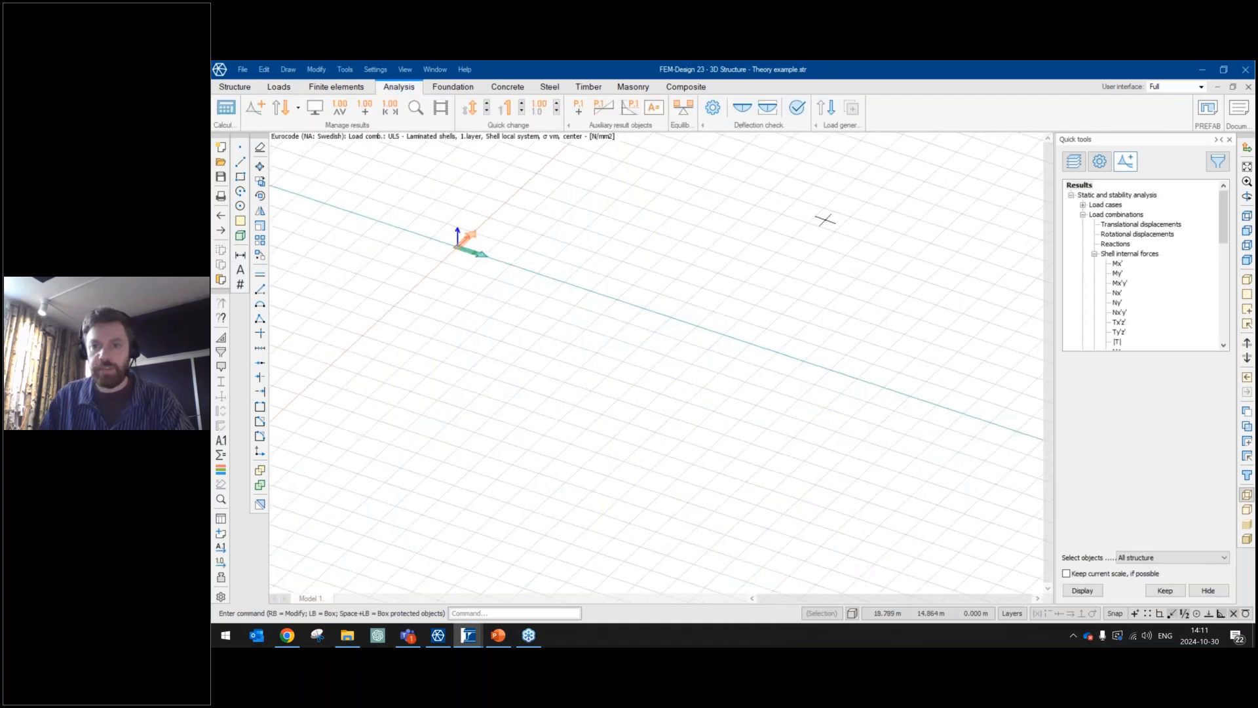
middle_click_drag(826, 220, 728, 542)
scroll(760, 404, "up", 3)
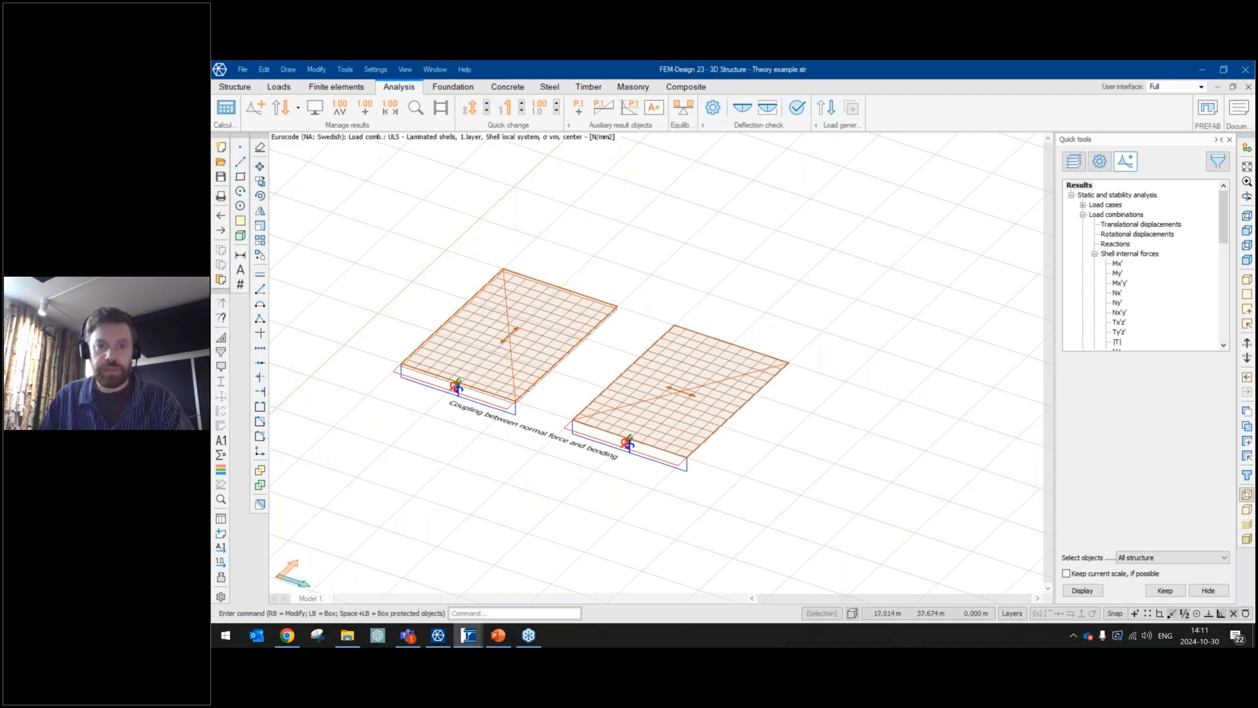
double_click(1140, 224)
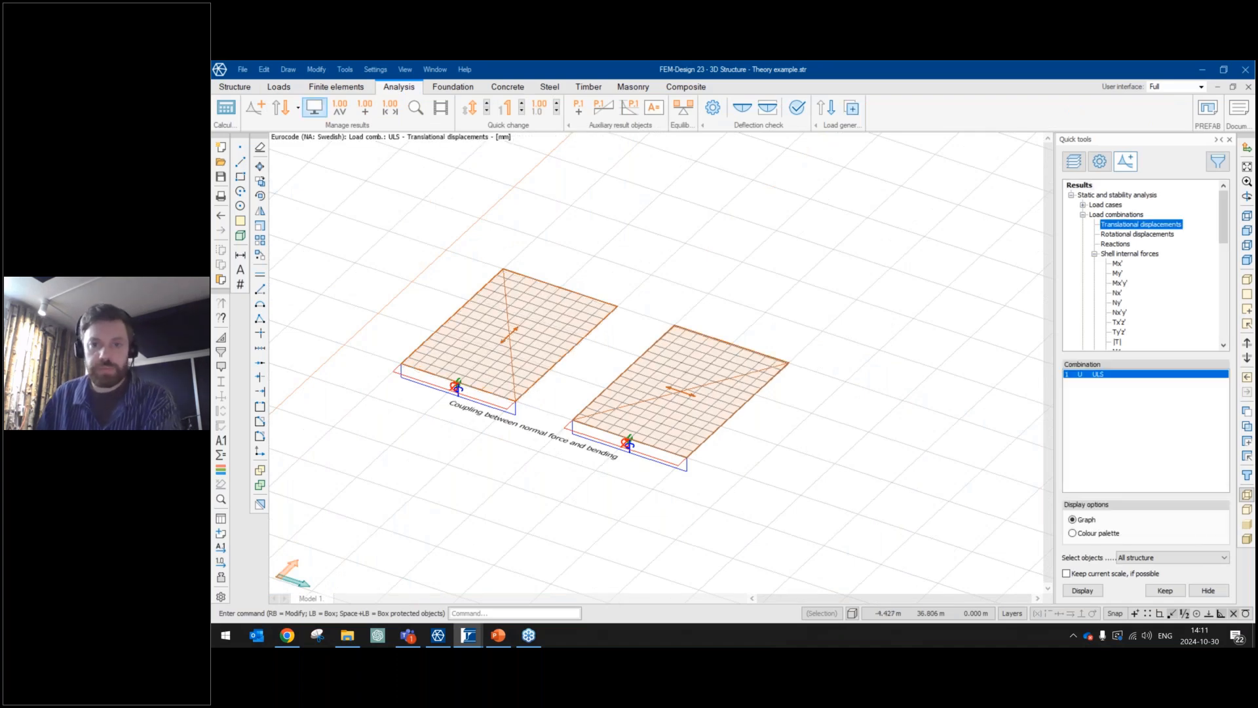
Set the display scale of the translational displacements to 20.
left_click(315, 108)
type("10")
left_click(747, 353)
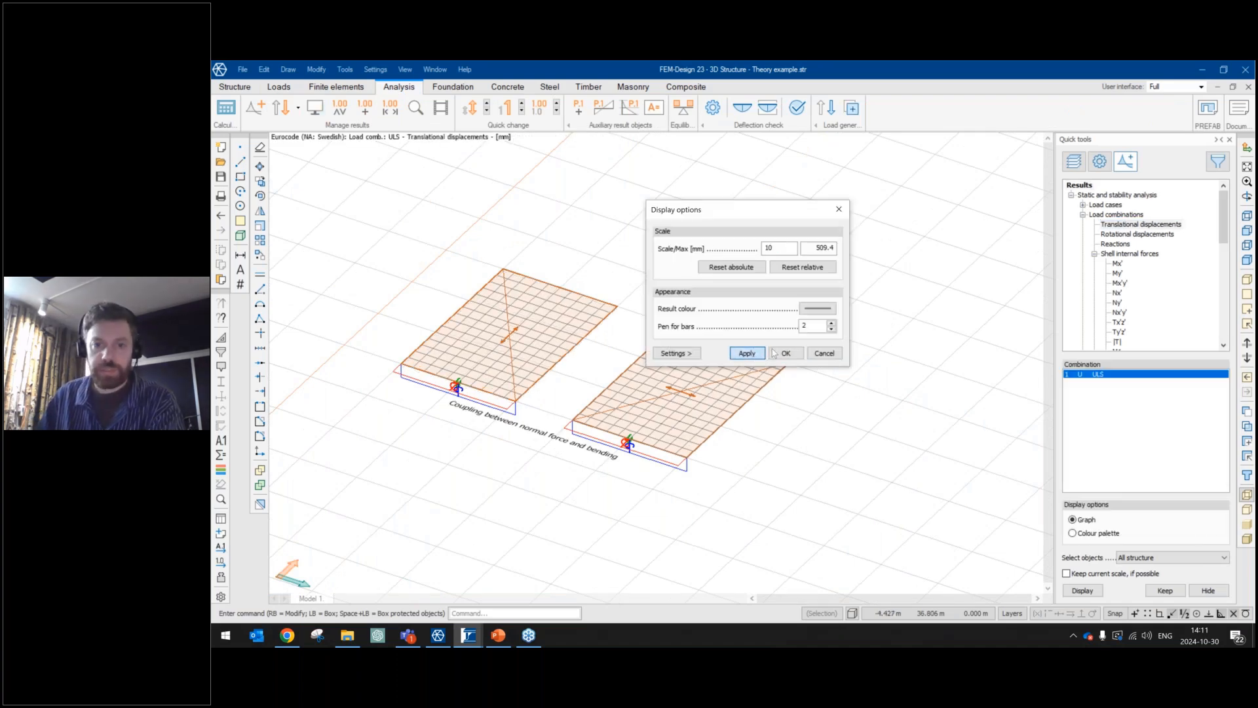
double_click(770, 248)
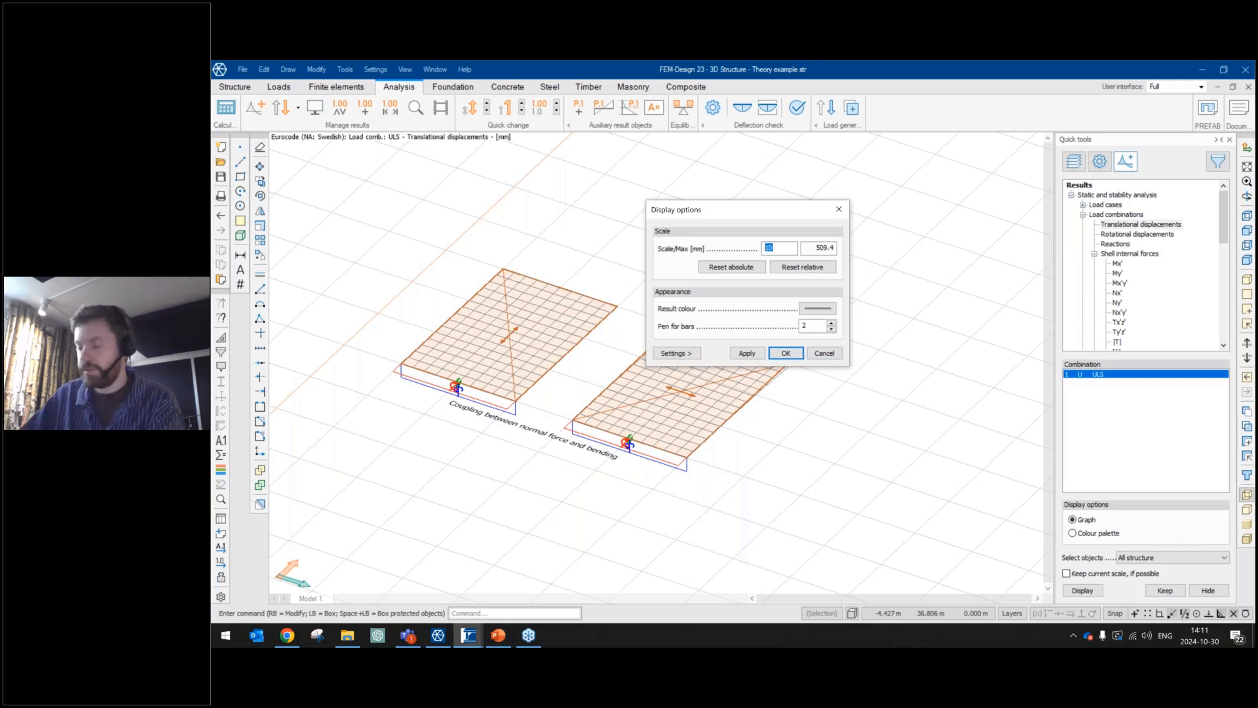
type("20")
left_click(758, 352)
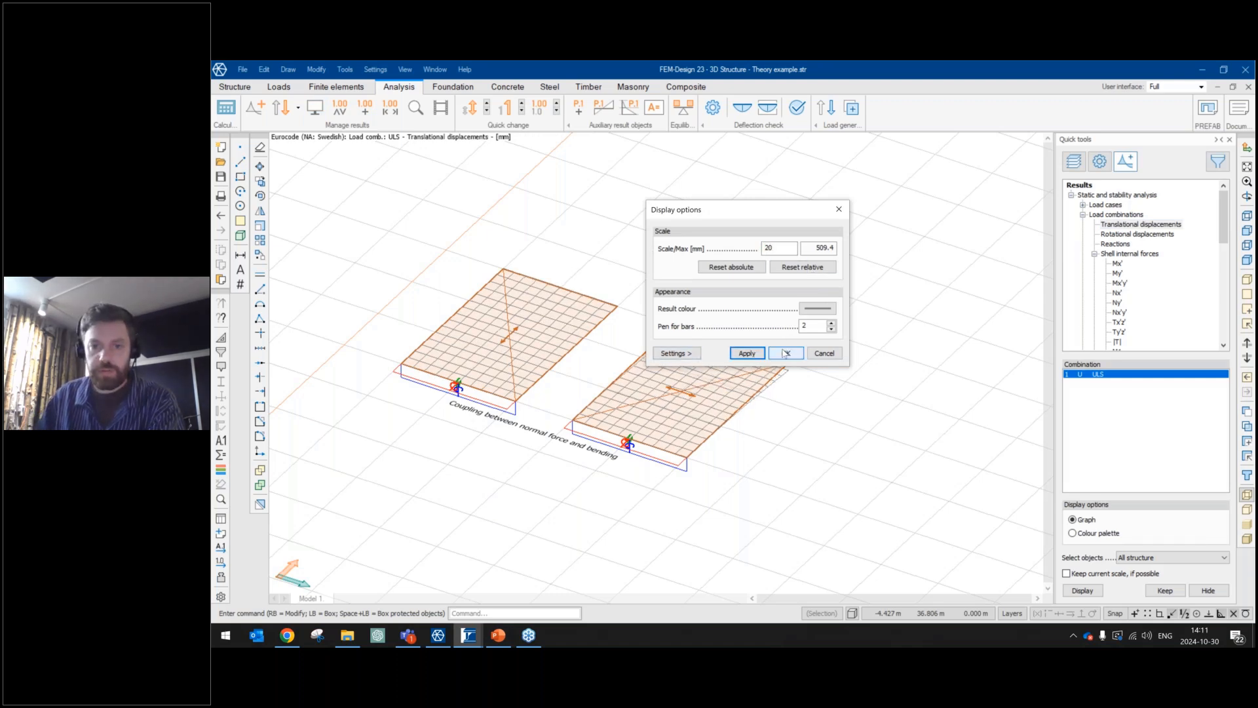
left_click(785, 353)
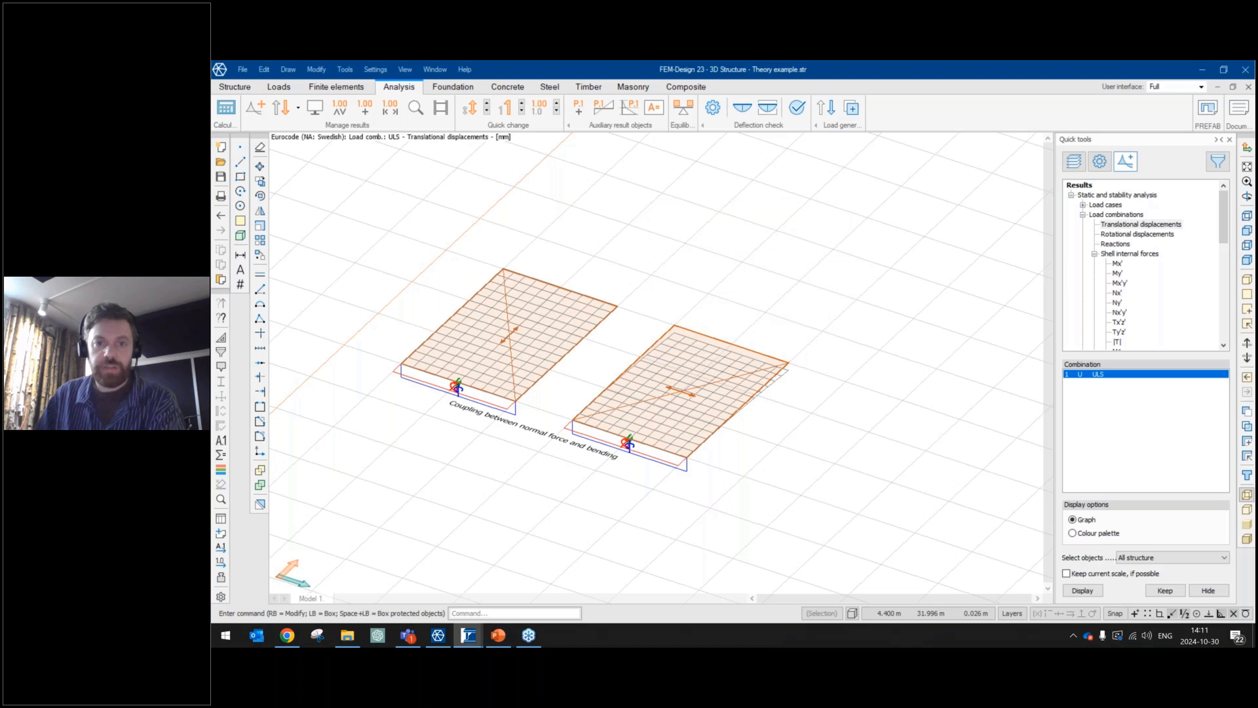
Examine the displaced shapes of both plates from several views, and switch to the PowerPoint theory slide.
scroll(569, 289, "up", 2)
scroll(680, 247, "up", 3)
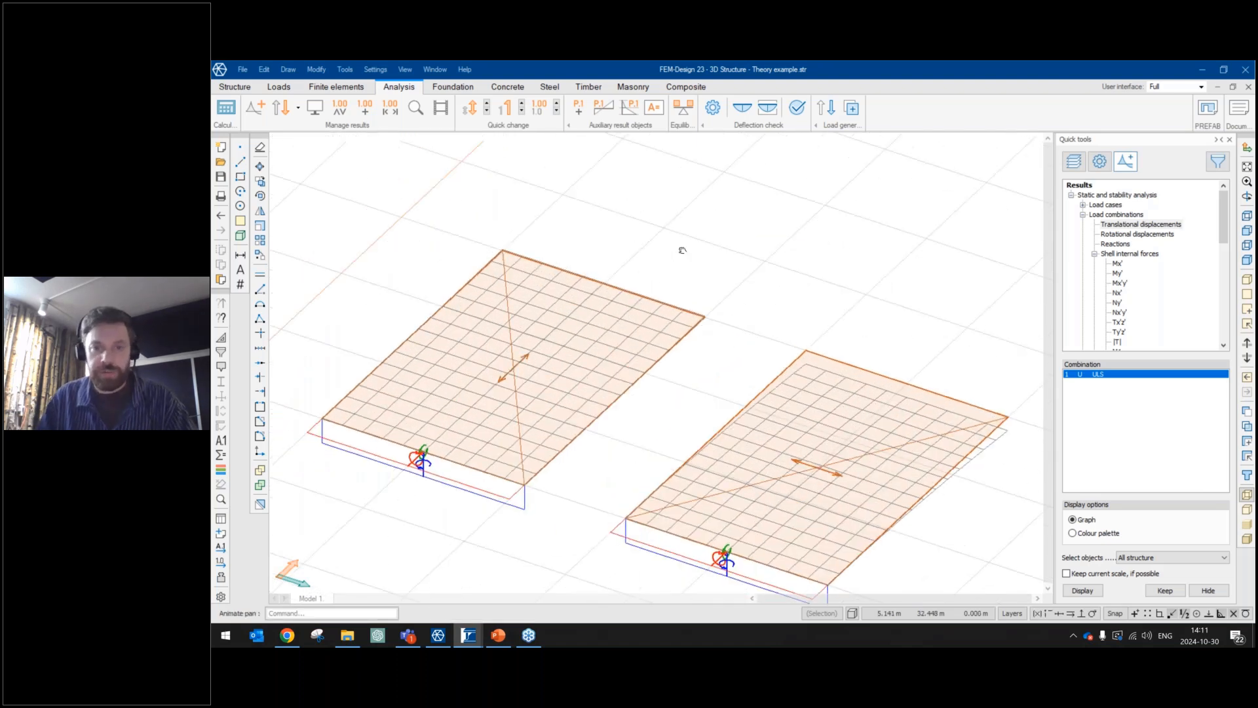
scroll(689, 297, "up", 4)
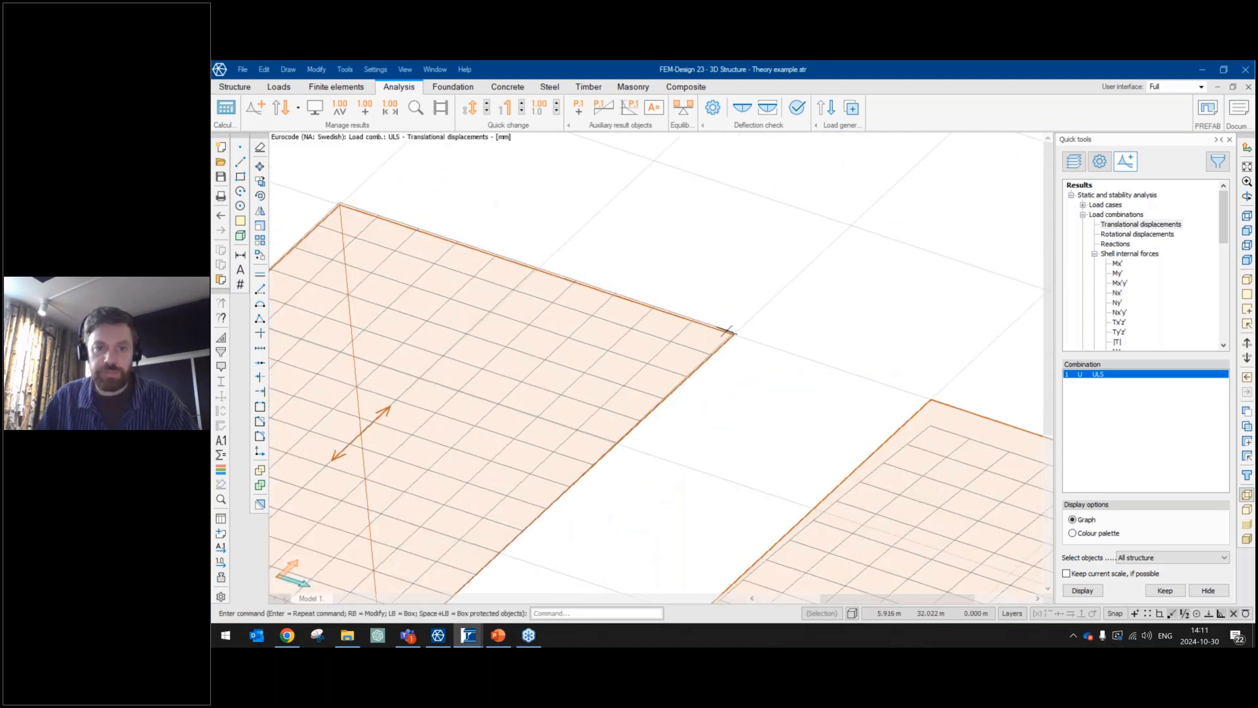
scroll(745, 306, "down", 1)
scroll(750, 305, "down", 2)
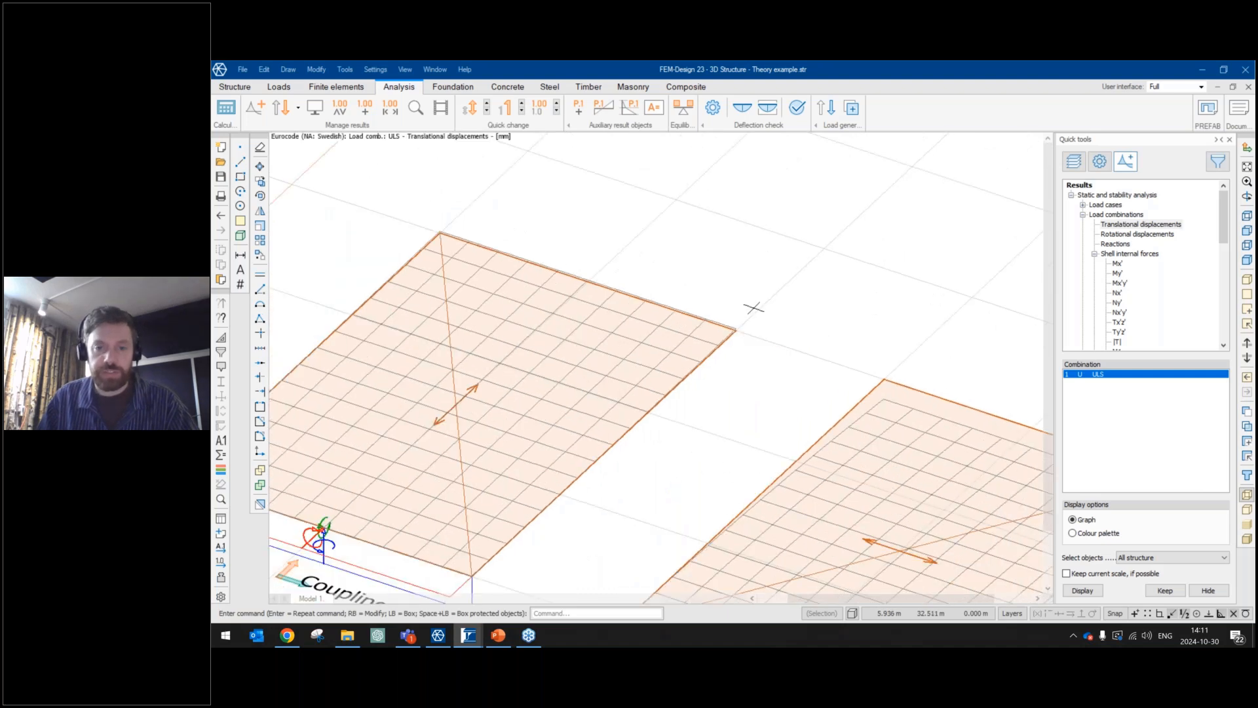
scroll(752, 303, "up", 1)
scroll(738, 326, "up", 2)
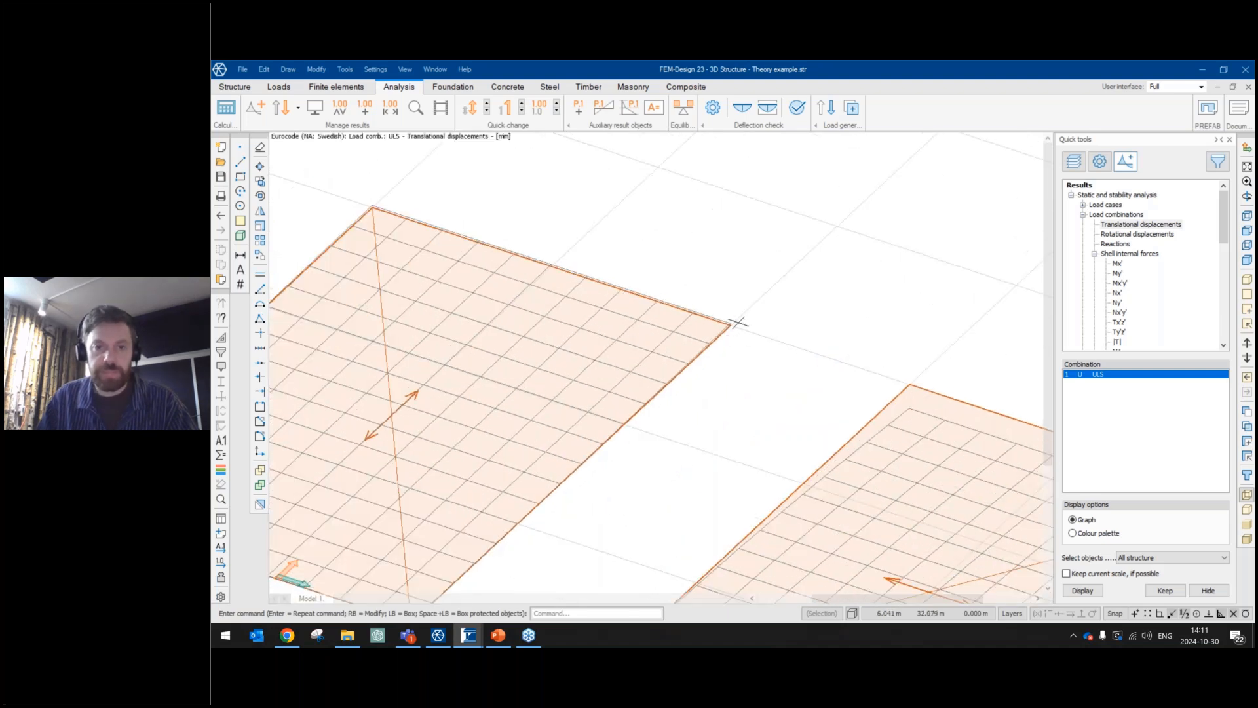
scroll(739, 328, "down", 2)
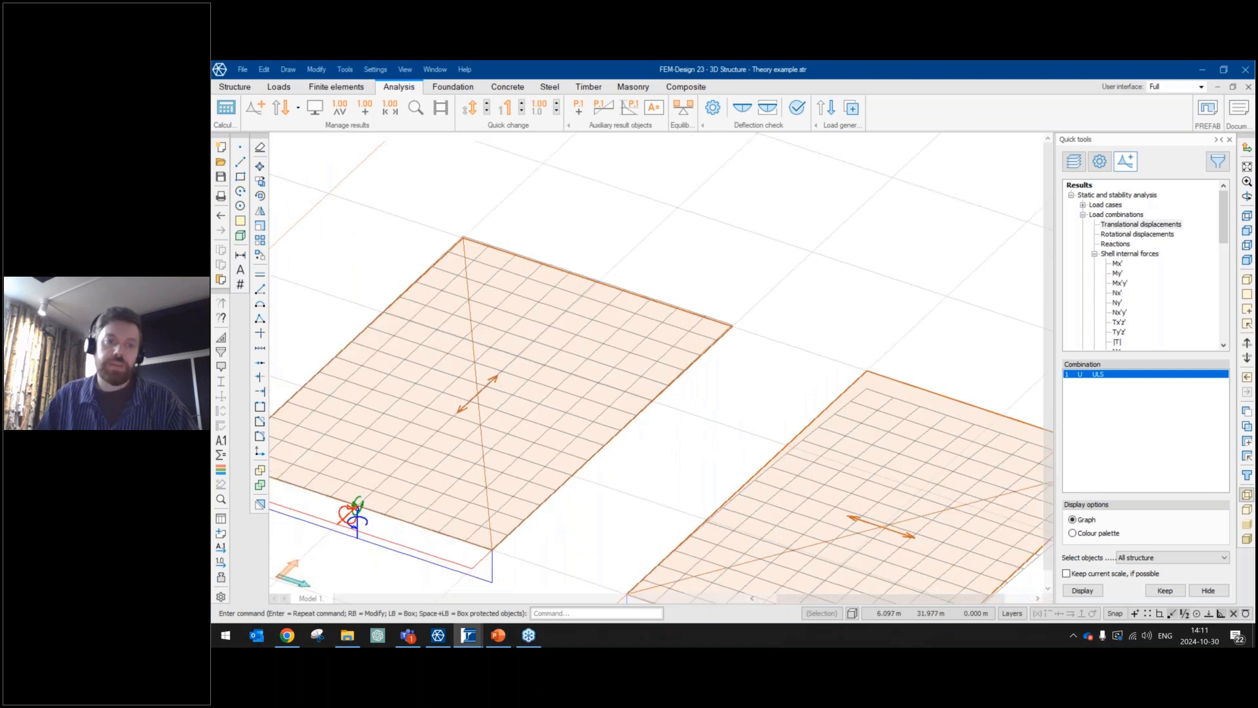
middle_click_drag(697, 260, 802, 263)
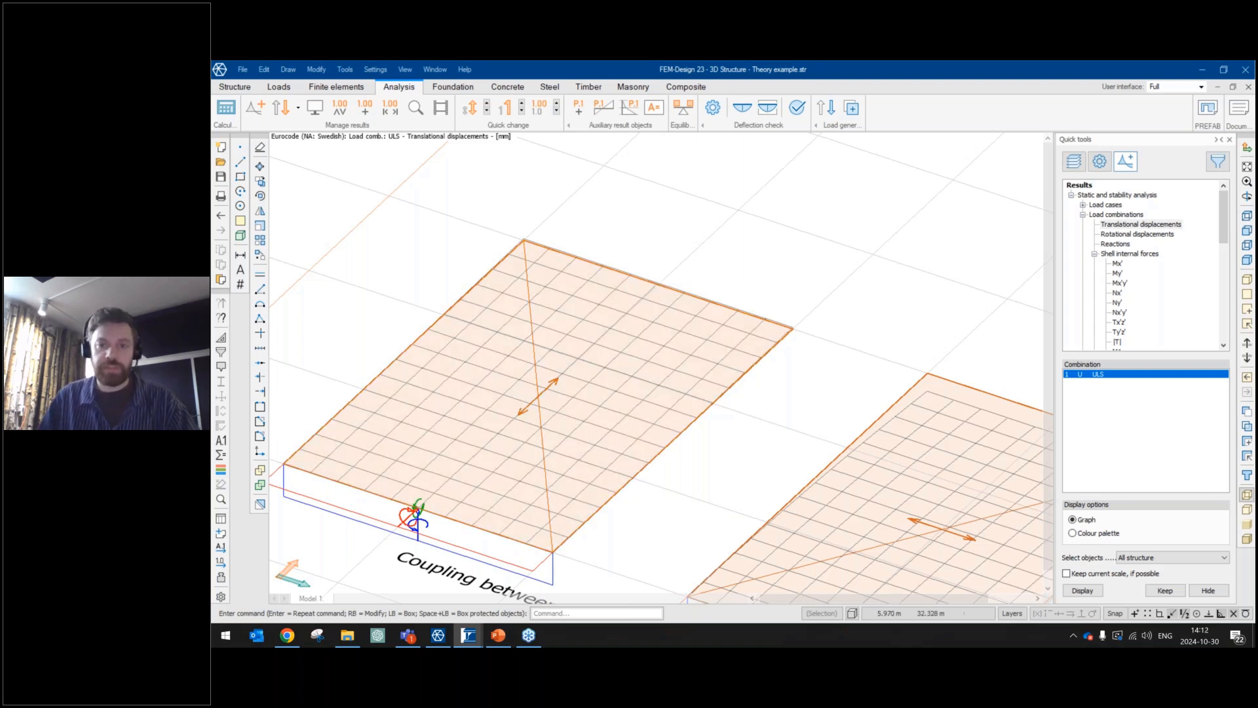
middle_click_drag(703, 290, 519, 243)
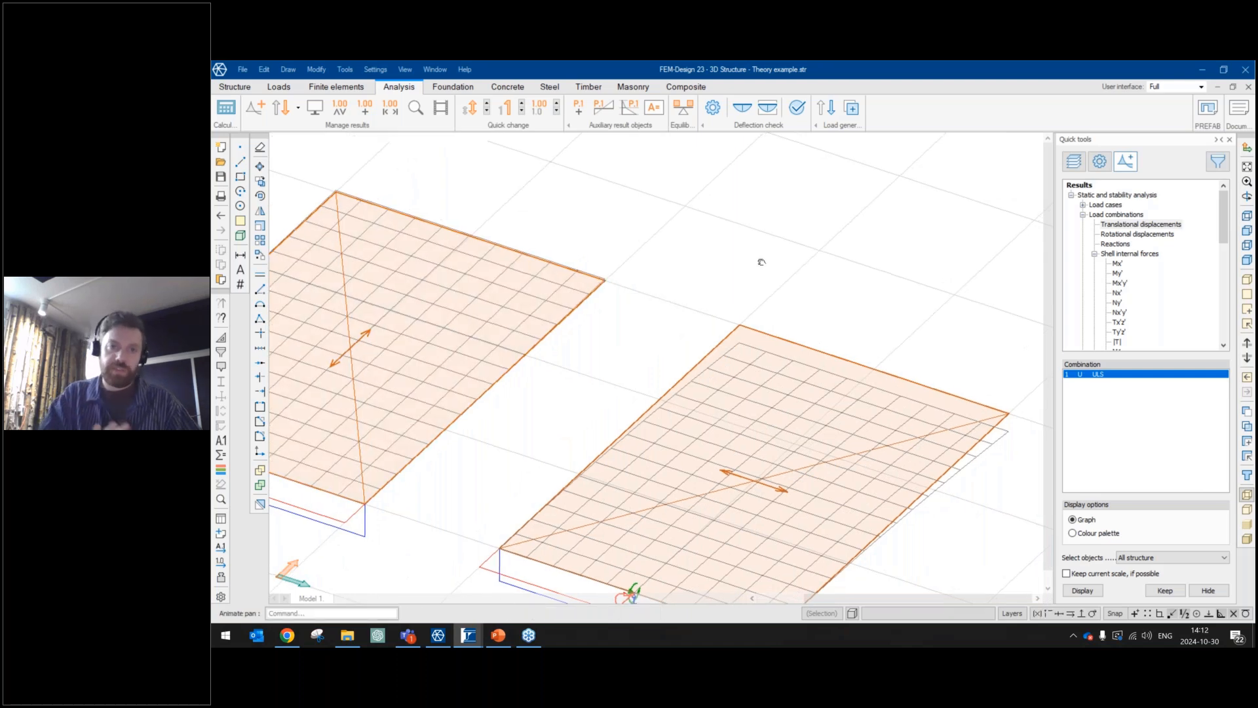
middle_click_drag(891, 295, 826, 262)
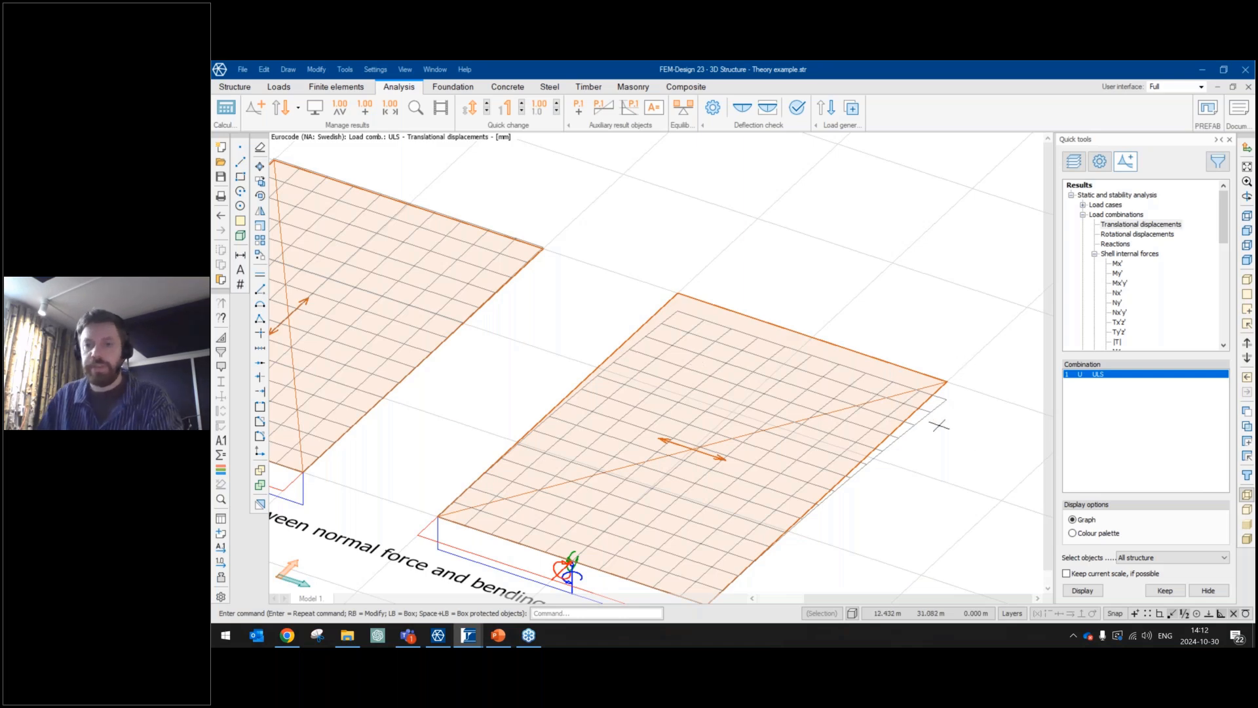
middle_click_drag(814, 413, 935, 422, "shift")
middle_click_drag(776, 422, 717, 361, "shift")
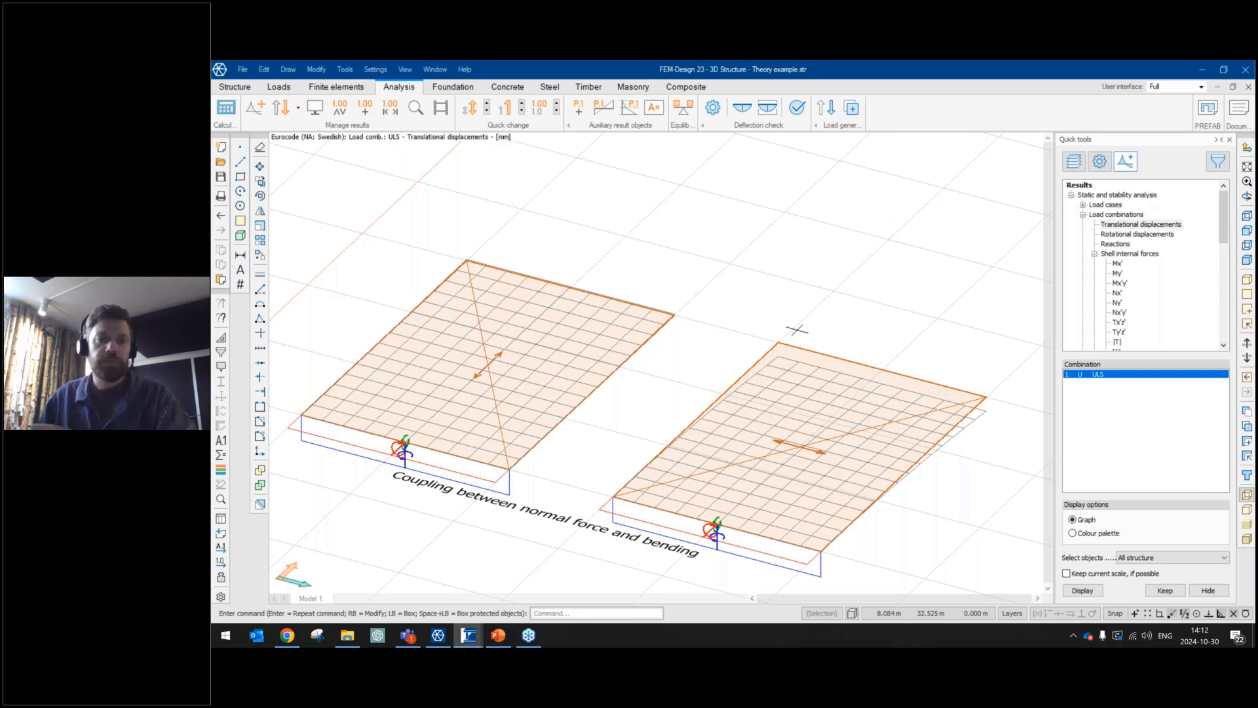
key("alt+Tab")
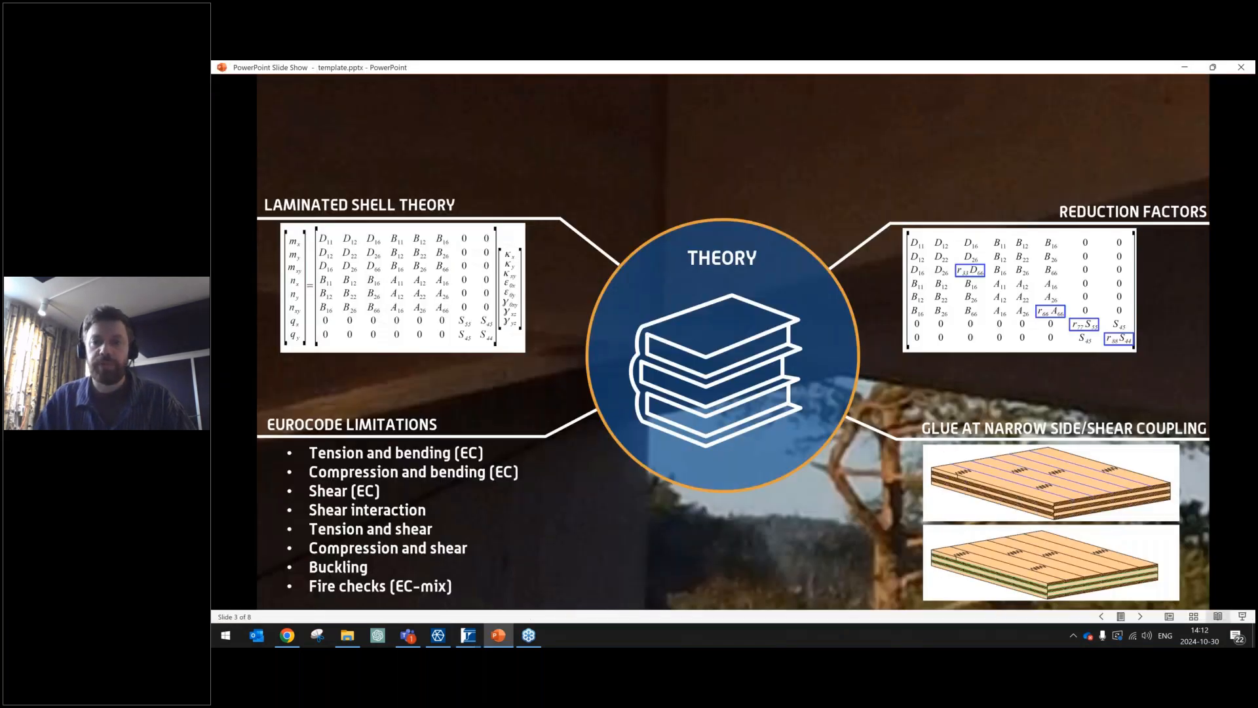
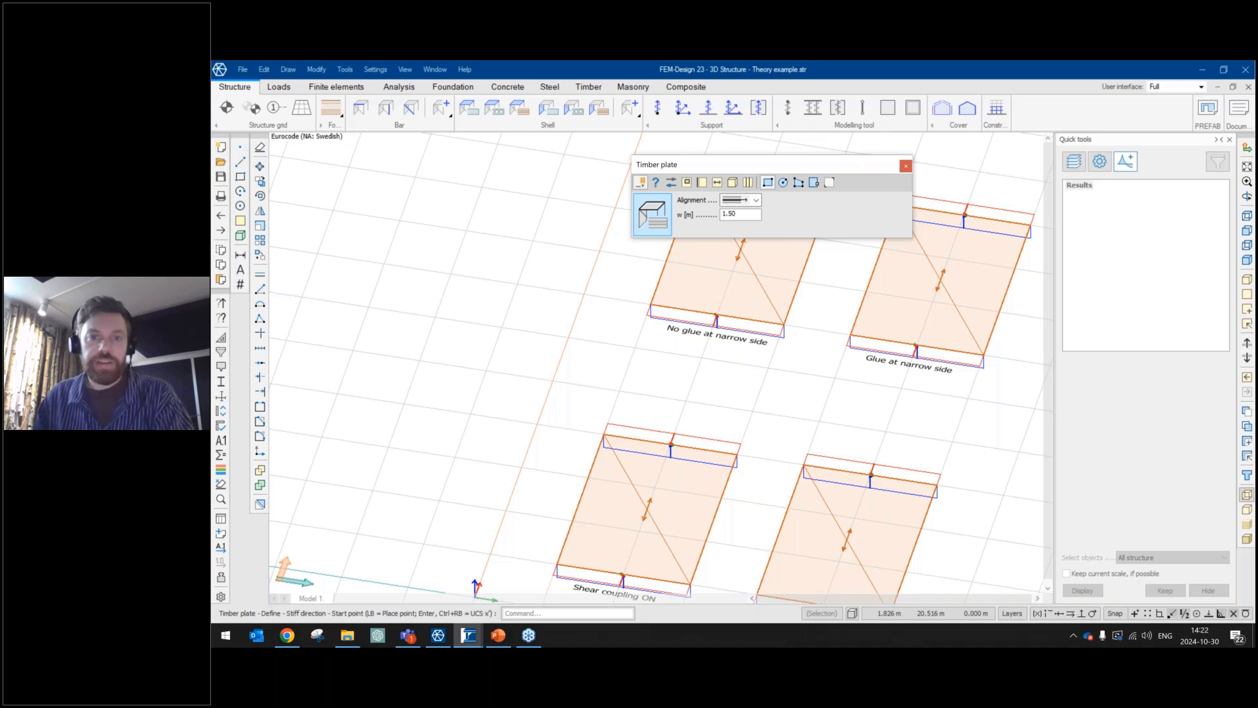
Open the default settings for timber plates and set the material's mechanical model to Cross laminated timber.
left_click(652, 213)
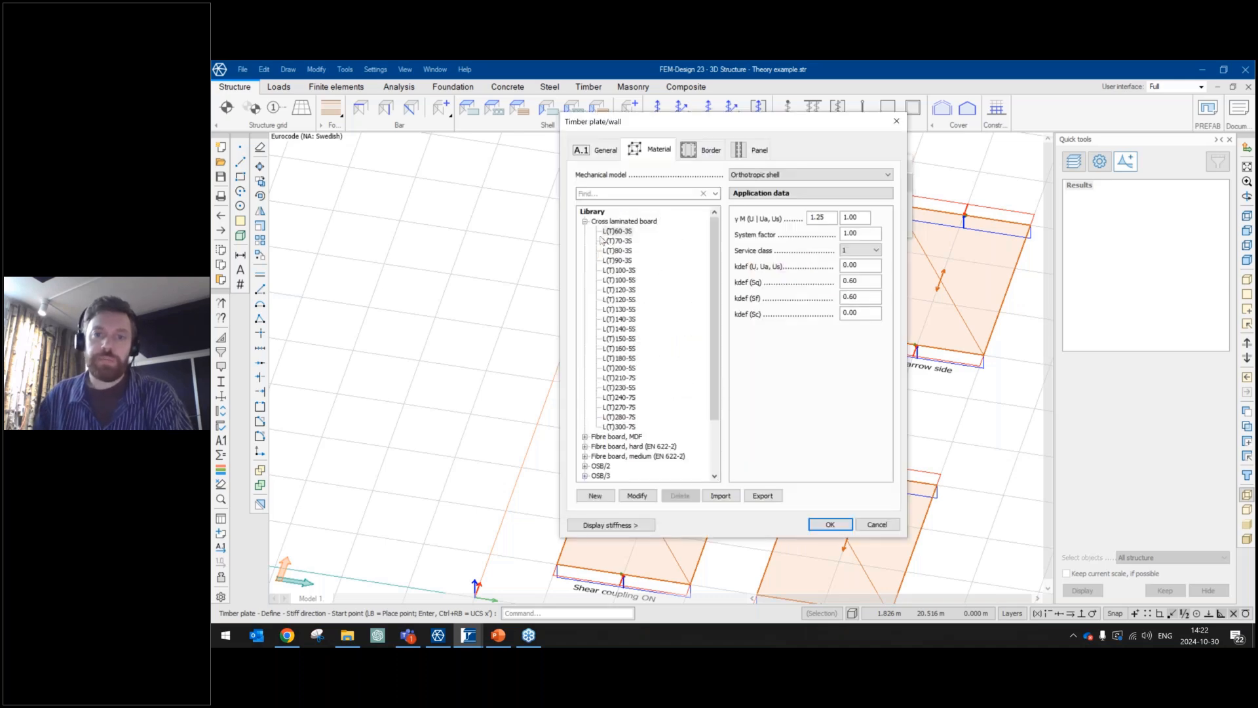
left_click(586, 221)
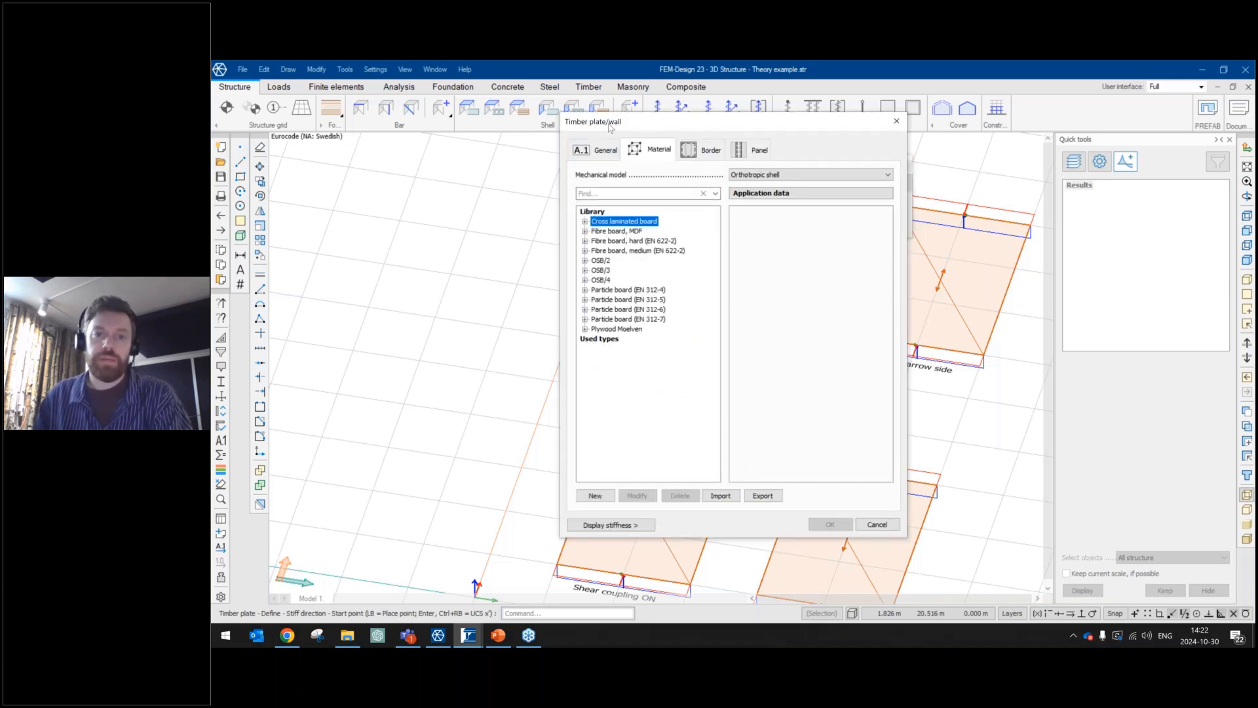
left_click_drag(606, 126, 572, 125)
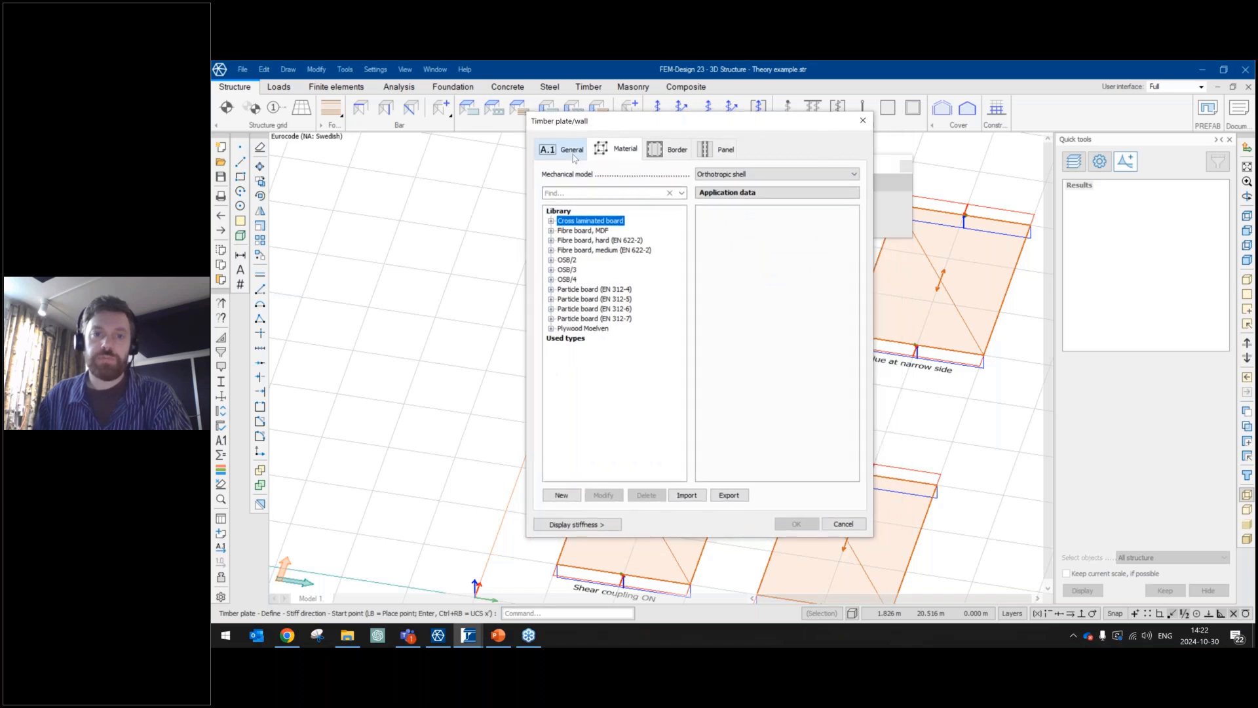
left_click(574, 157)
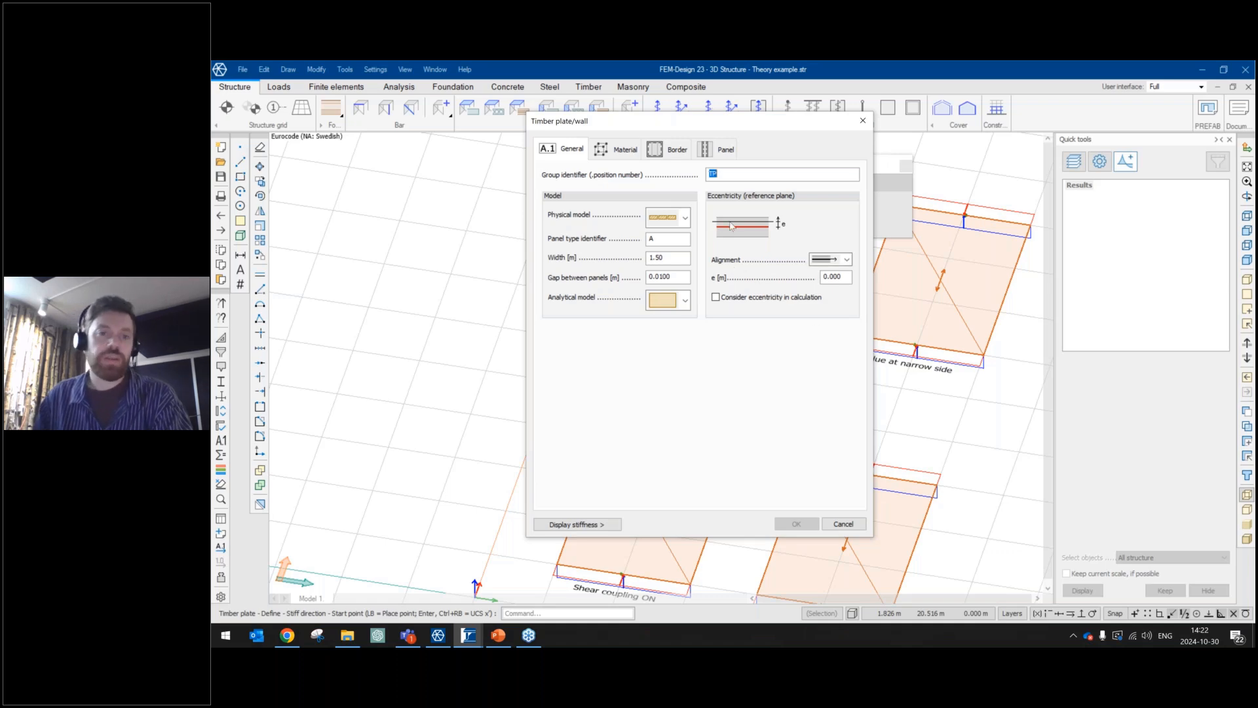
left_click(615, 152)
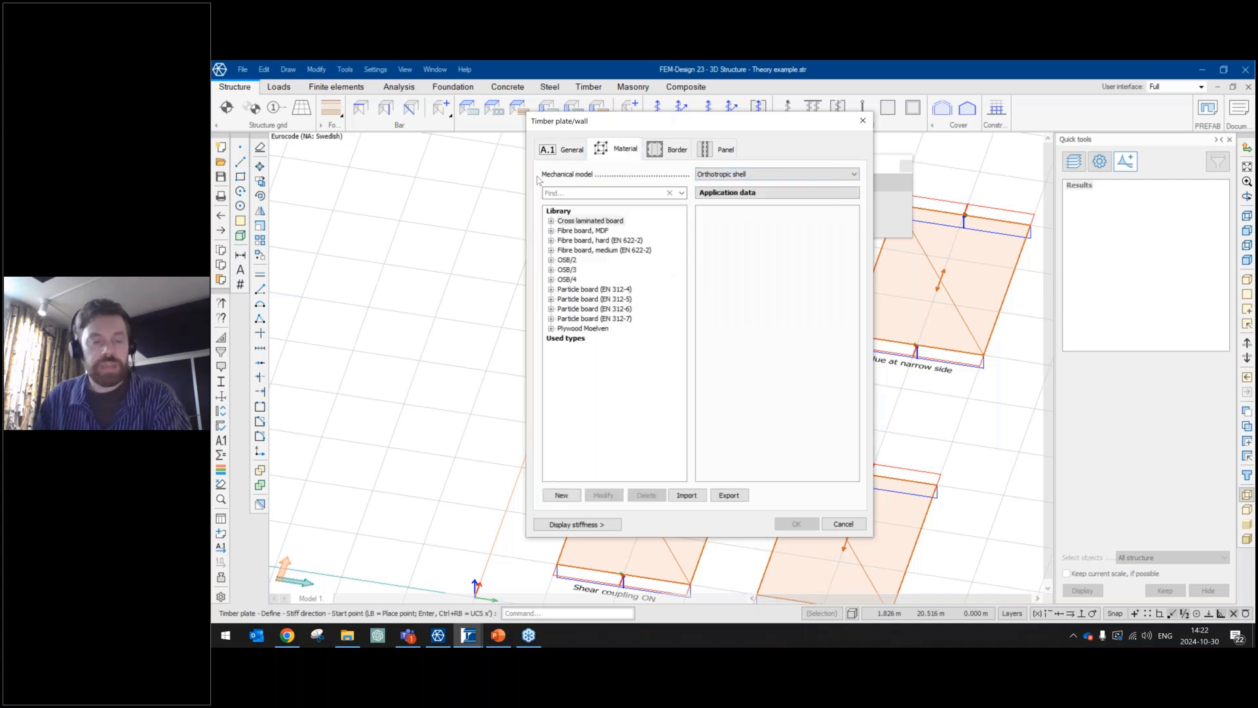
left_click(730, 180)
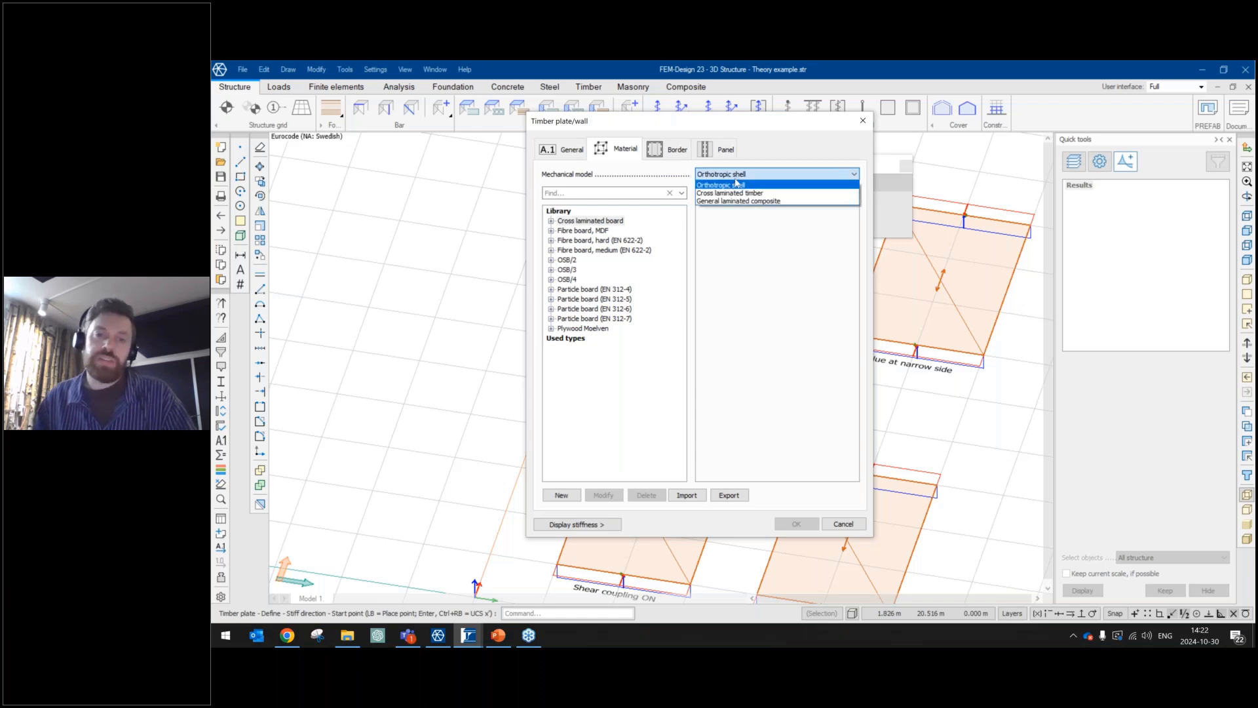
left_click(741, 193)
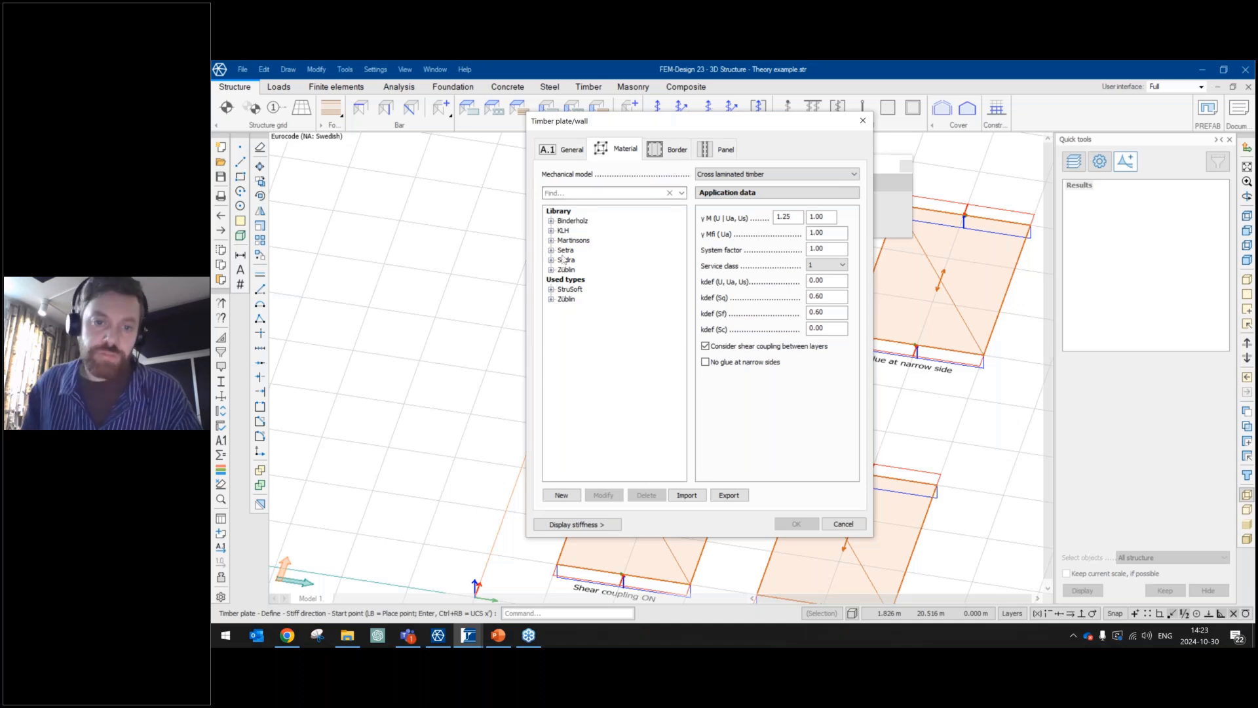
Choose the panel BBS 125 - 150 from the Binderholz library as the plate material.
left_click(552, 221)
scroll(593, 315, "down", 3)
left_click(601, 338)
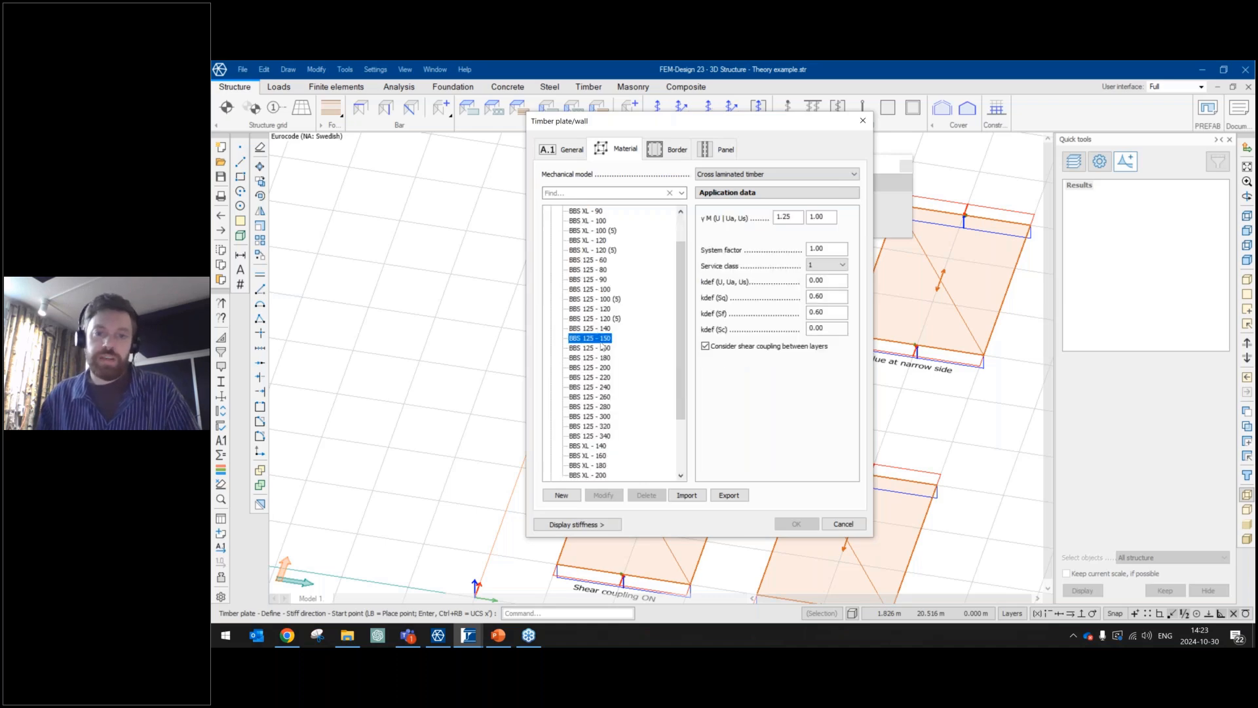
Examine the layer definition of the BBS 125 - 150 panel, including its mechanical properties and limit stresses.
left_click(603, 495)
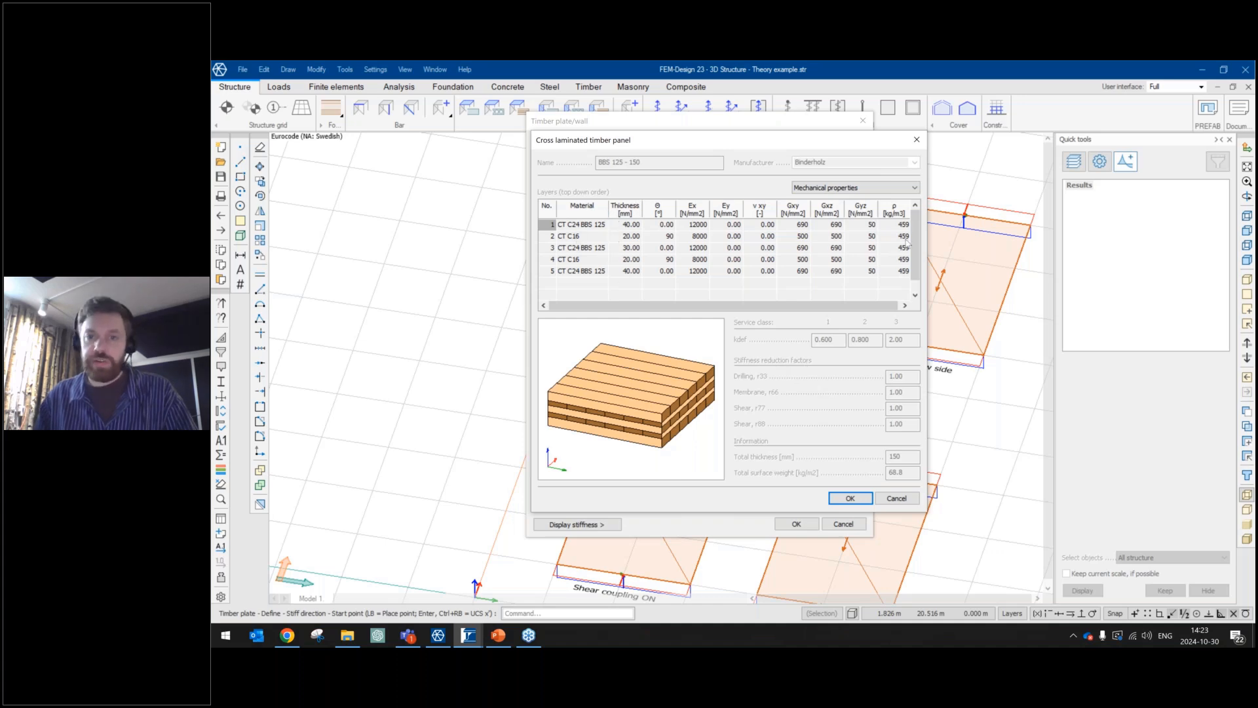
left_click(814, 189)
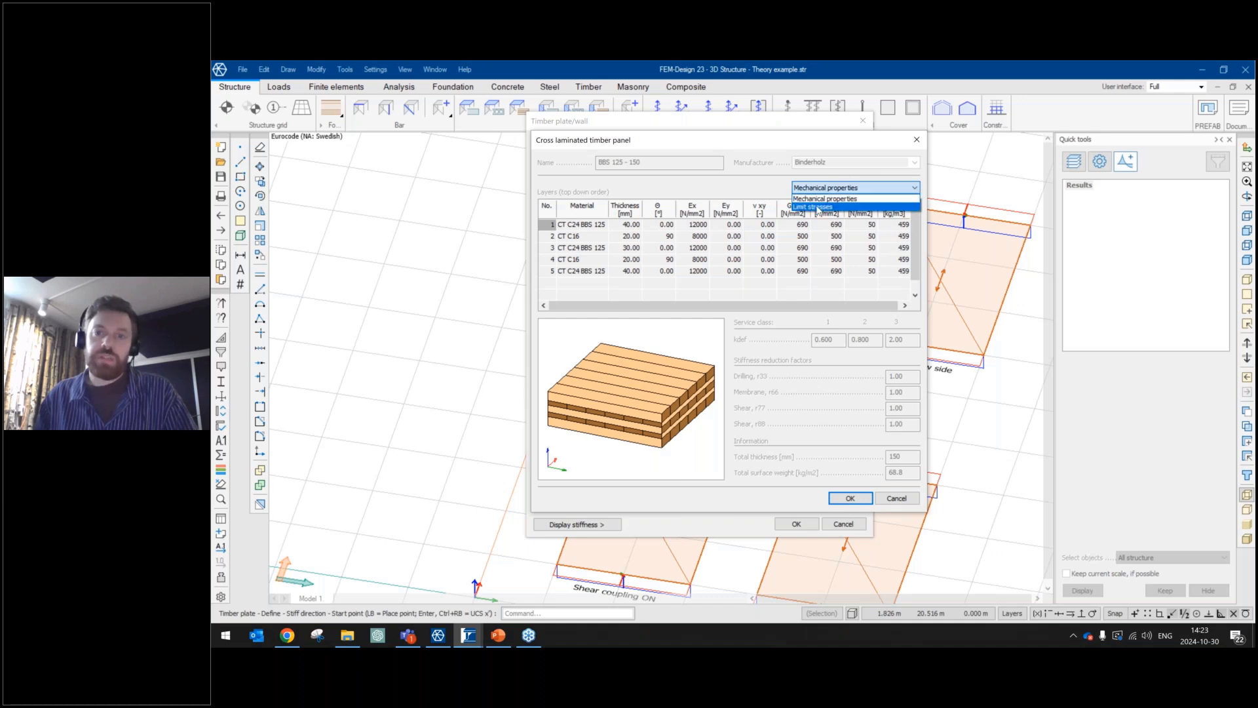
left_click(824, 198)
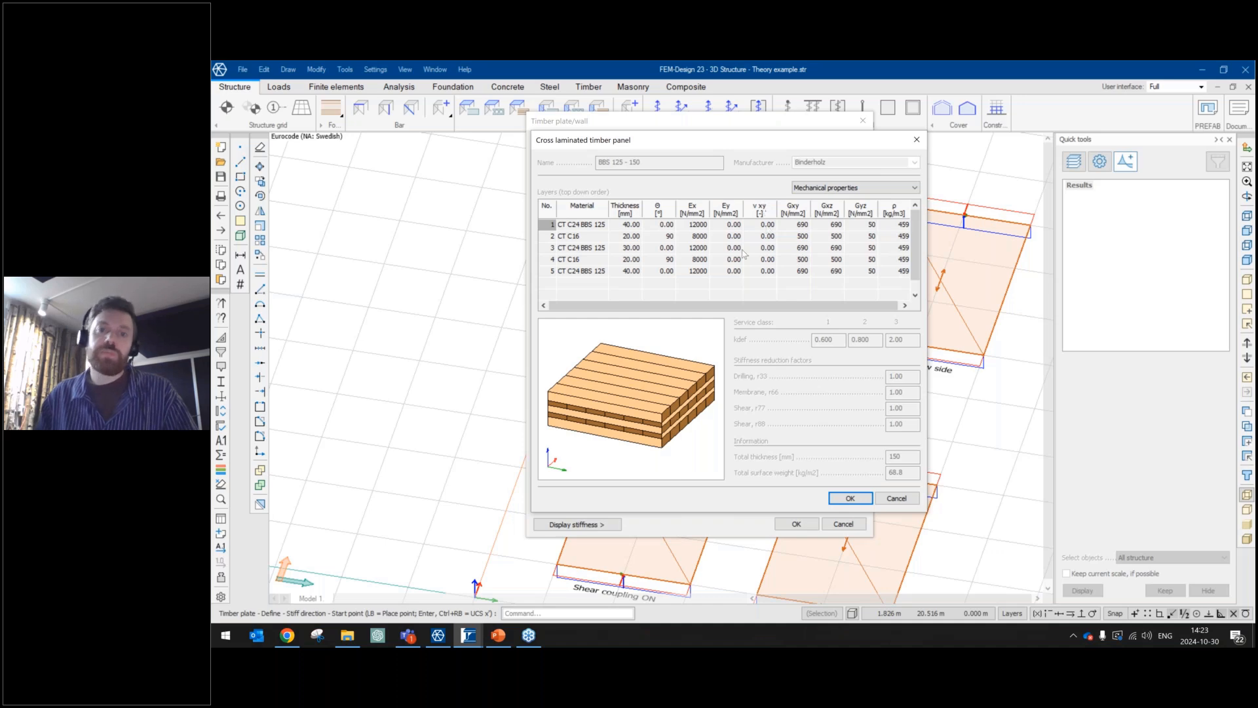
left_click(878, 190)
left_click(863, 203)
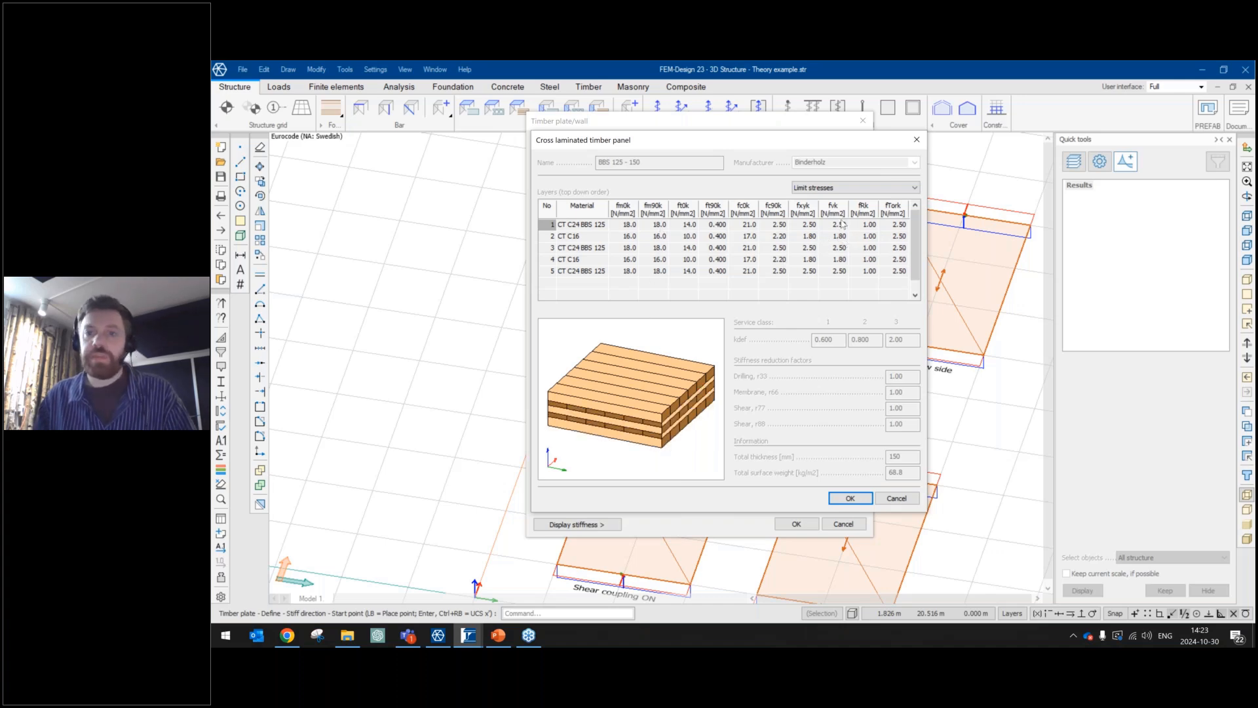
left_click(917, 140)
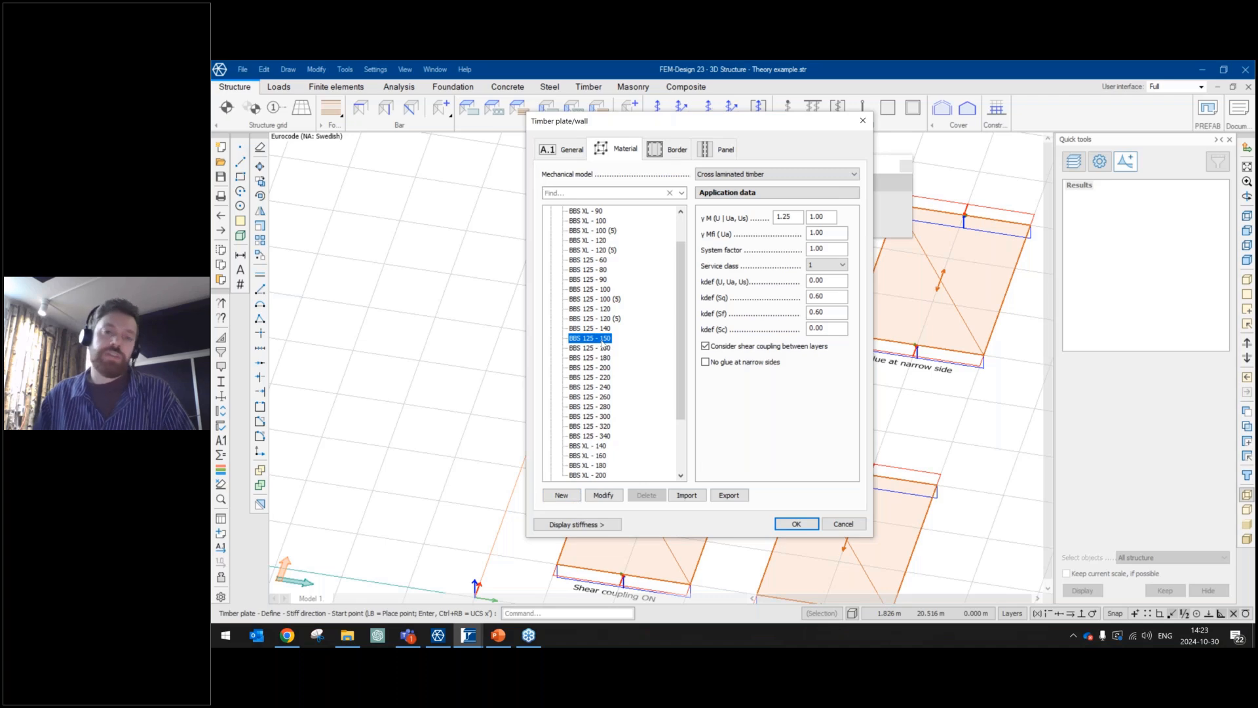
Start a new cross laminated timber panel based on BBS 125 - 150 and name it test.
left_click(561, 496)
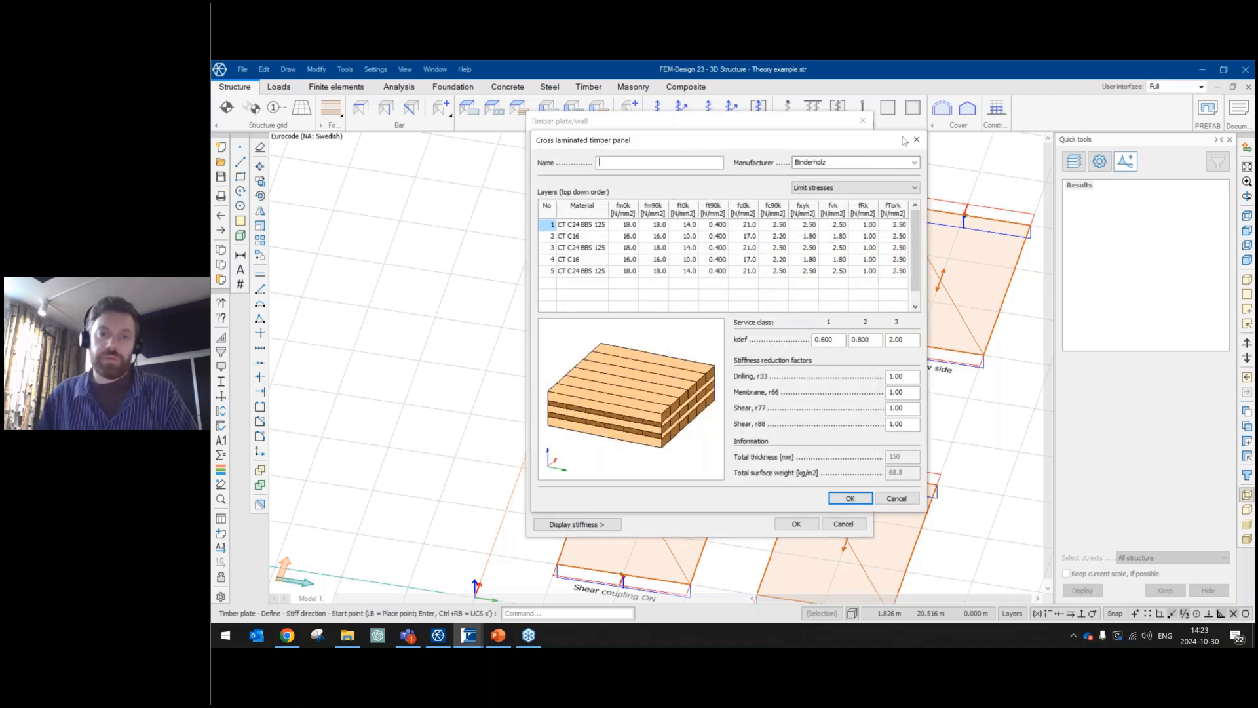
left_click_drag(904, 141, 1140, 124)
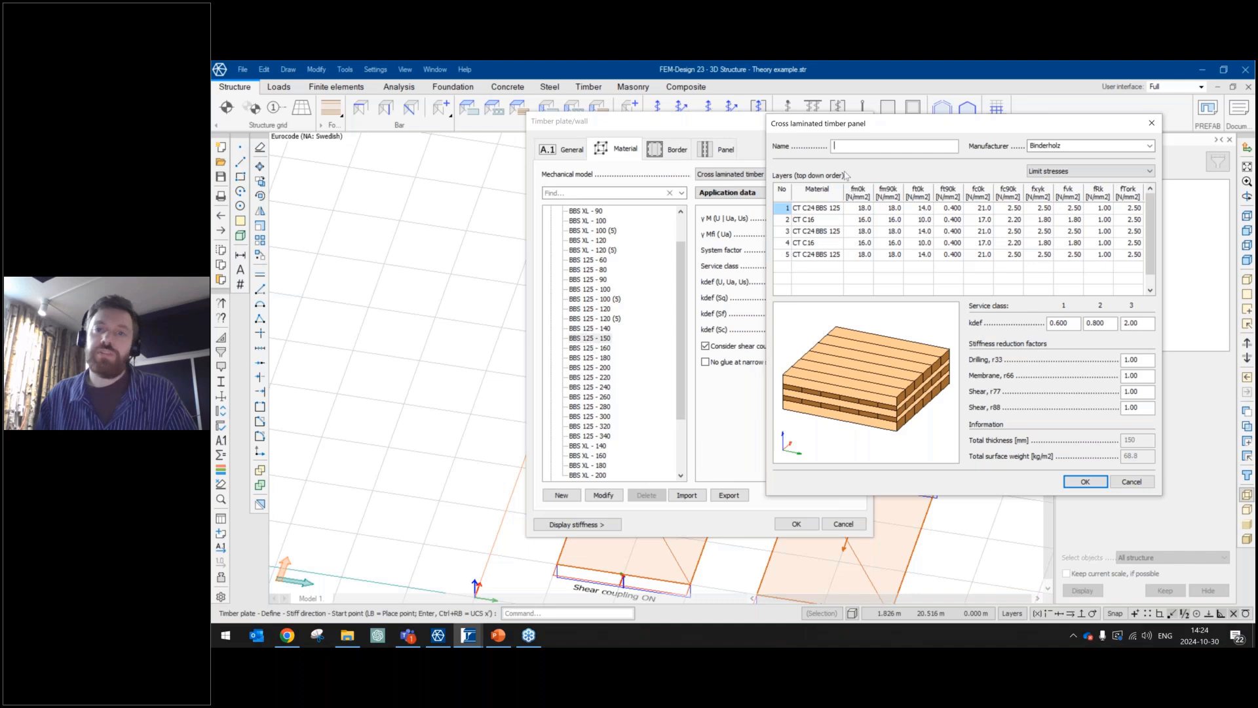
left_click_drag(845, 123, 595, 152)
type("test")
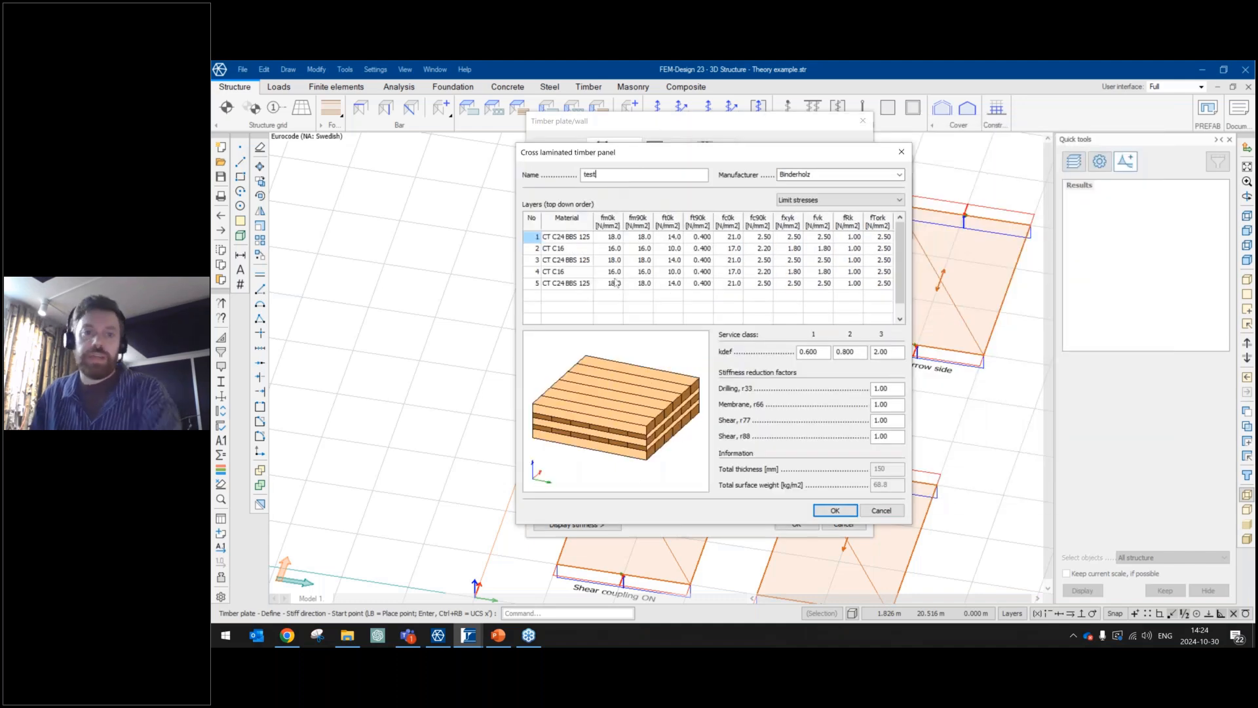
Show the mechanical properties of the new panel's layers and set the first layer's thickness to 60 mm.
left_click(807, 200)
left_click(811, 211)
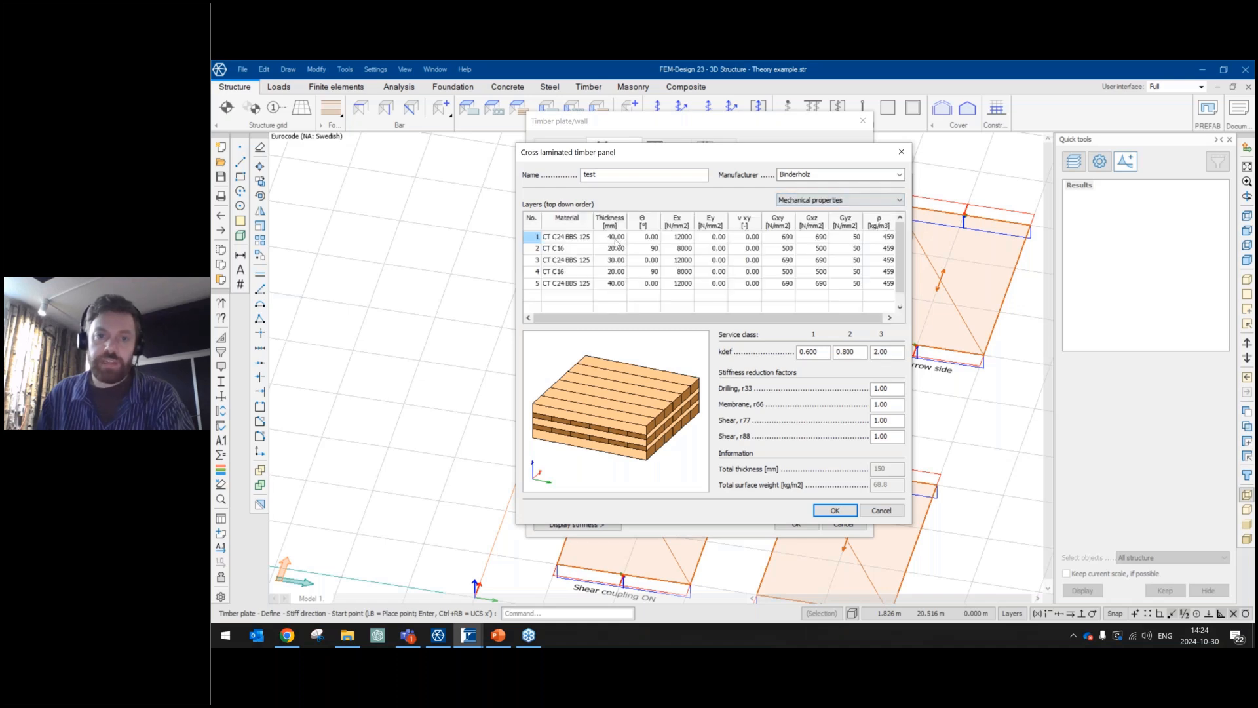
left_click(614, 238)
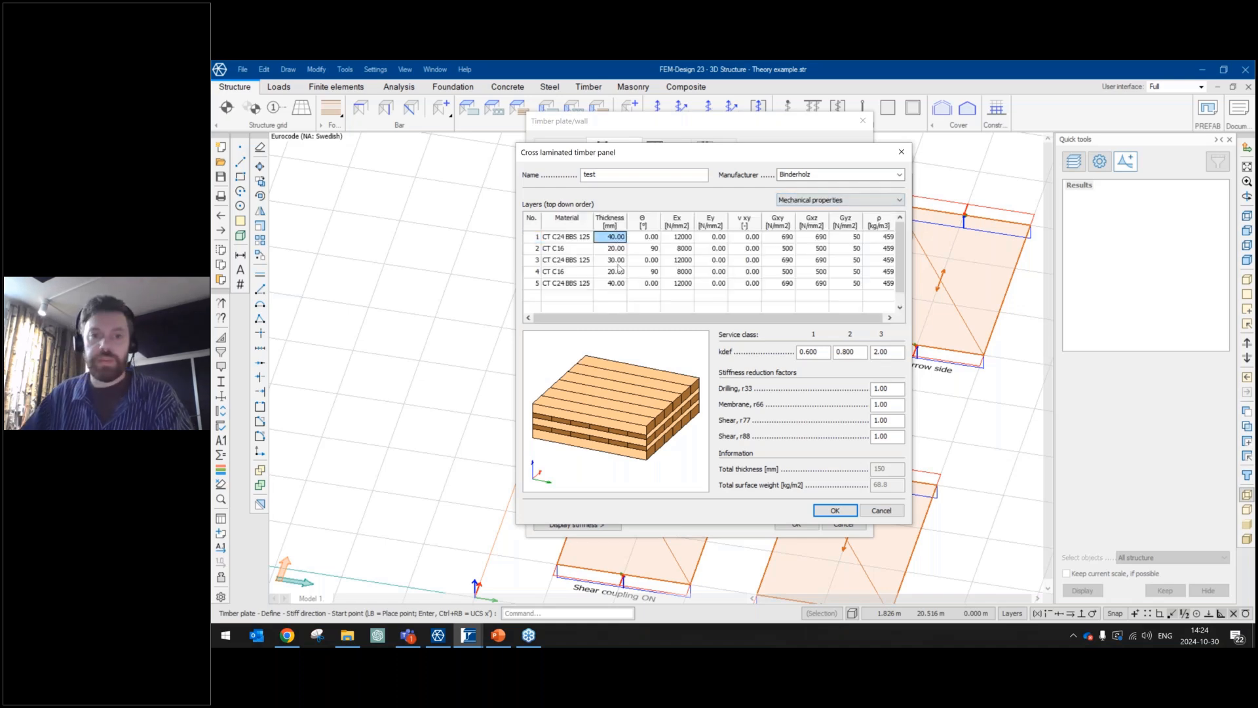
type("60")
key("Return")
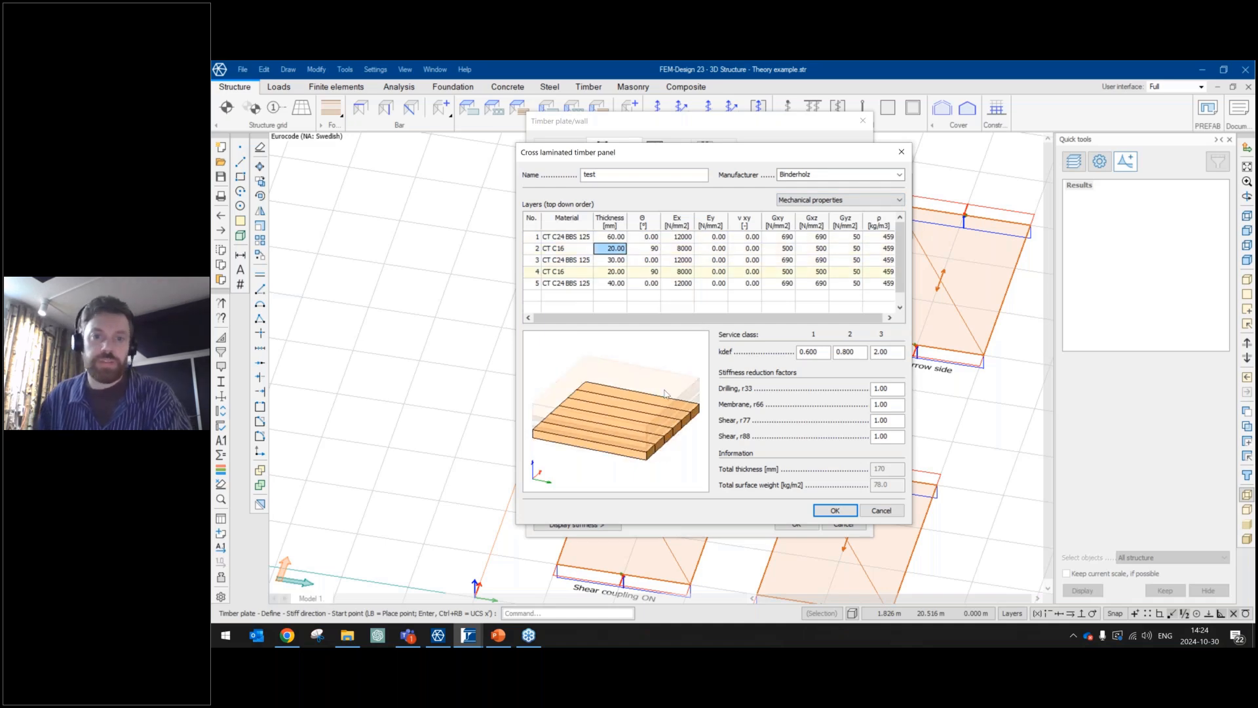
Add a sixth layer of C27 timber to the panel, 15 mm thick at an angle of 90°.
left_click(569, 299)
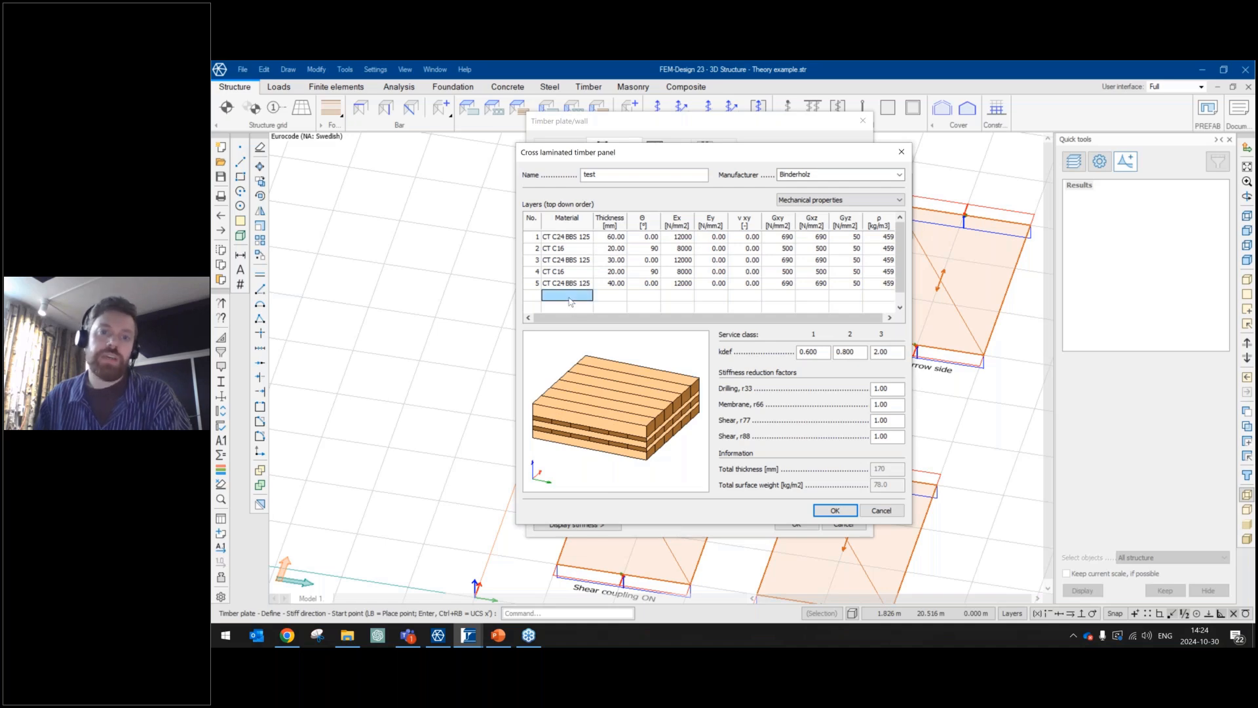
double_click(569, 299)
left_click_drag(668, 173, 842, 152)
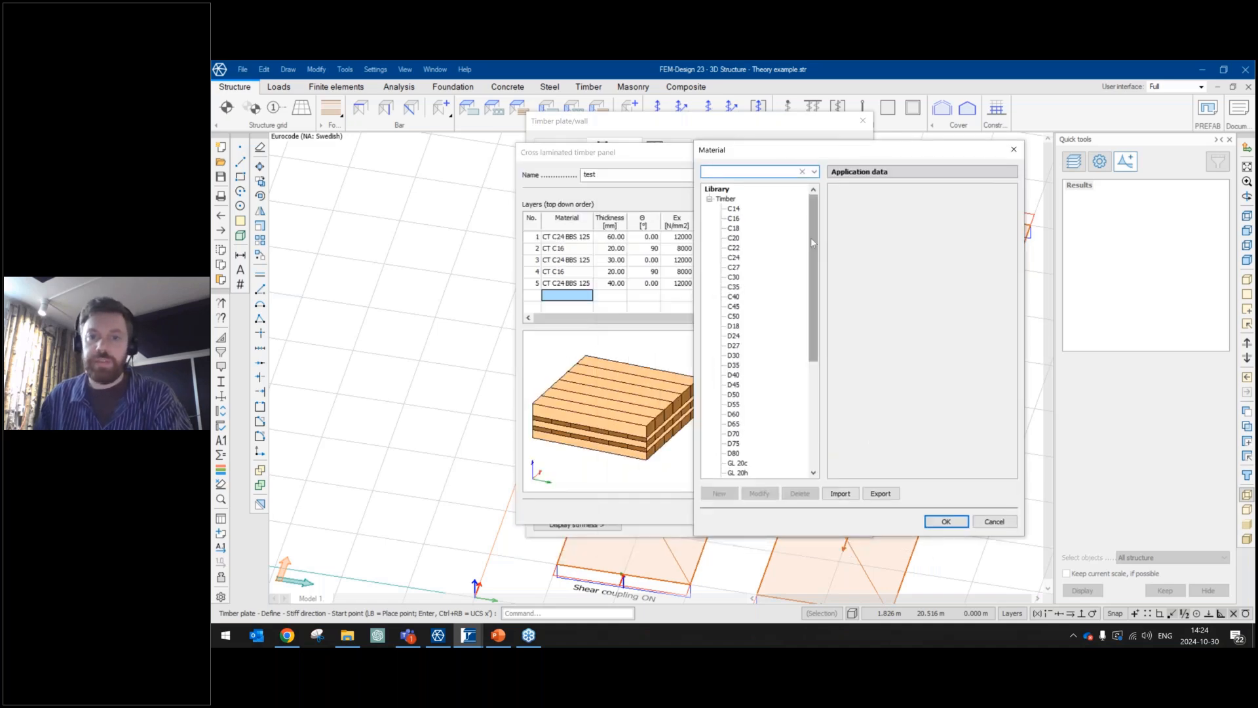
left_click_drag(812, 238, 799, 195)
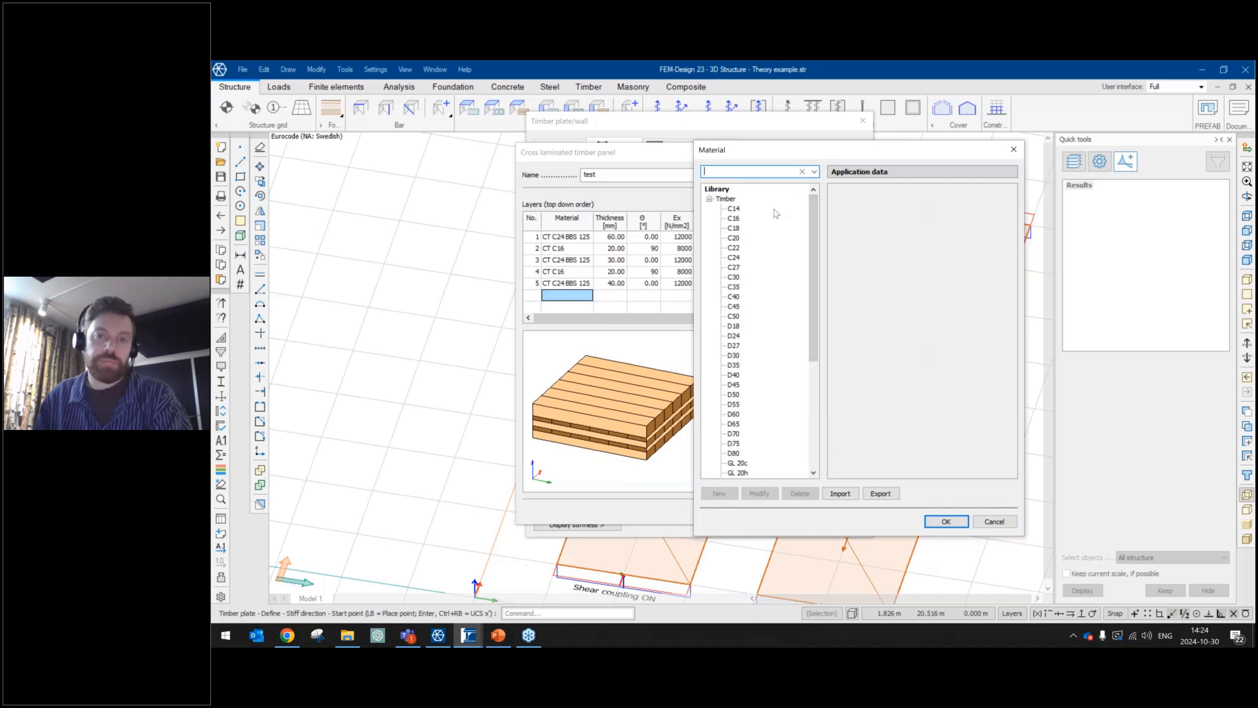
left_click(734, 268)
left_click(947, 520)
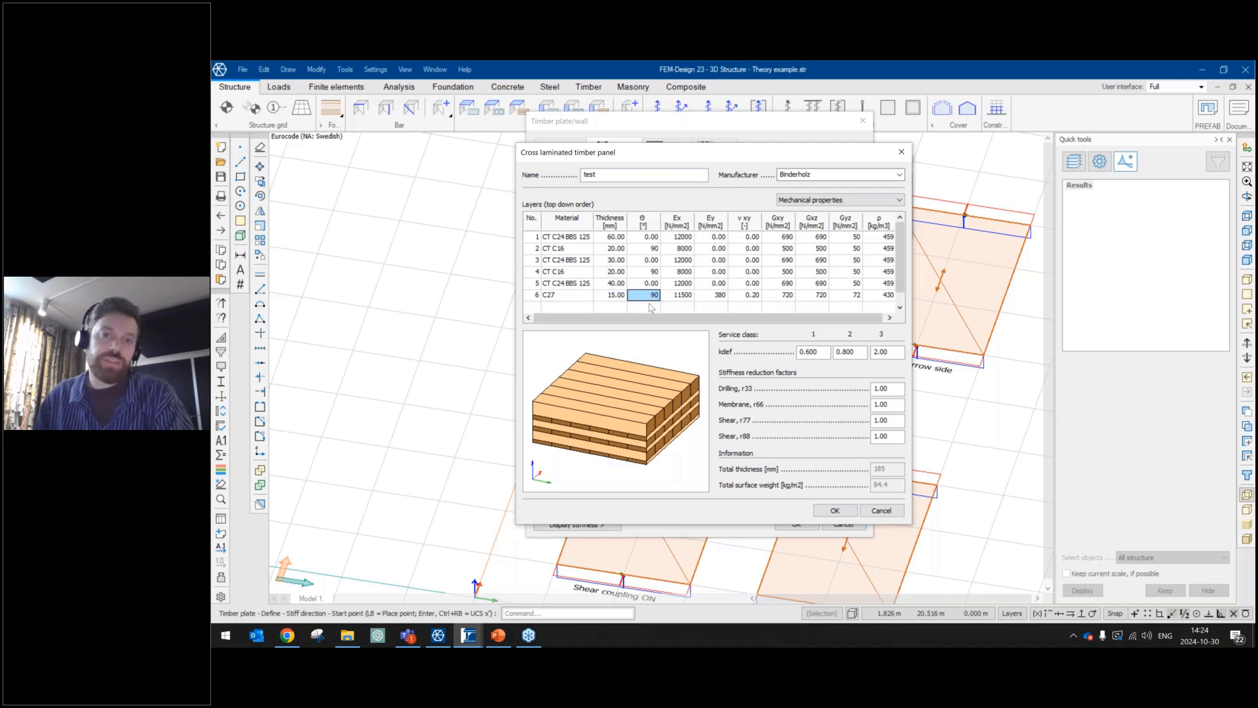
Try an angle of 45° for the first layer and set it back to 0°.
left_click(652, 237)
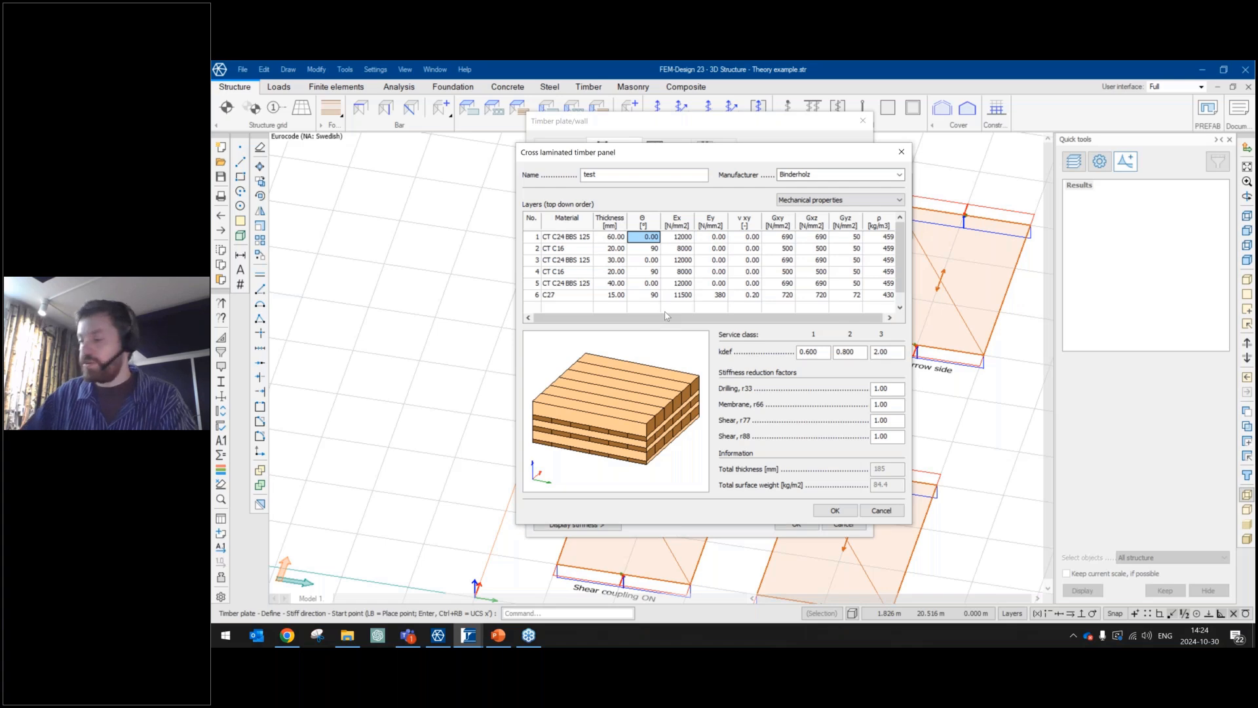
type("45")
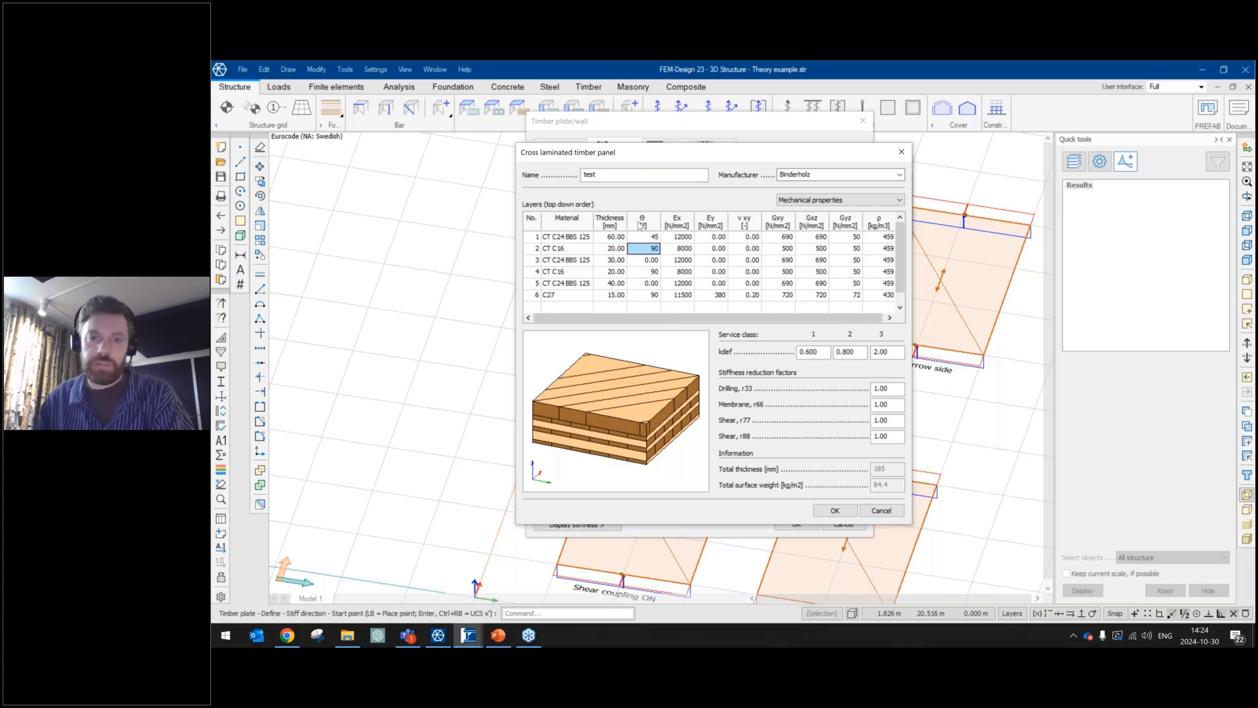
left_click(650, 237)
type("0")
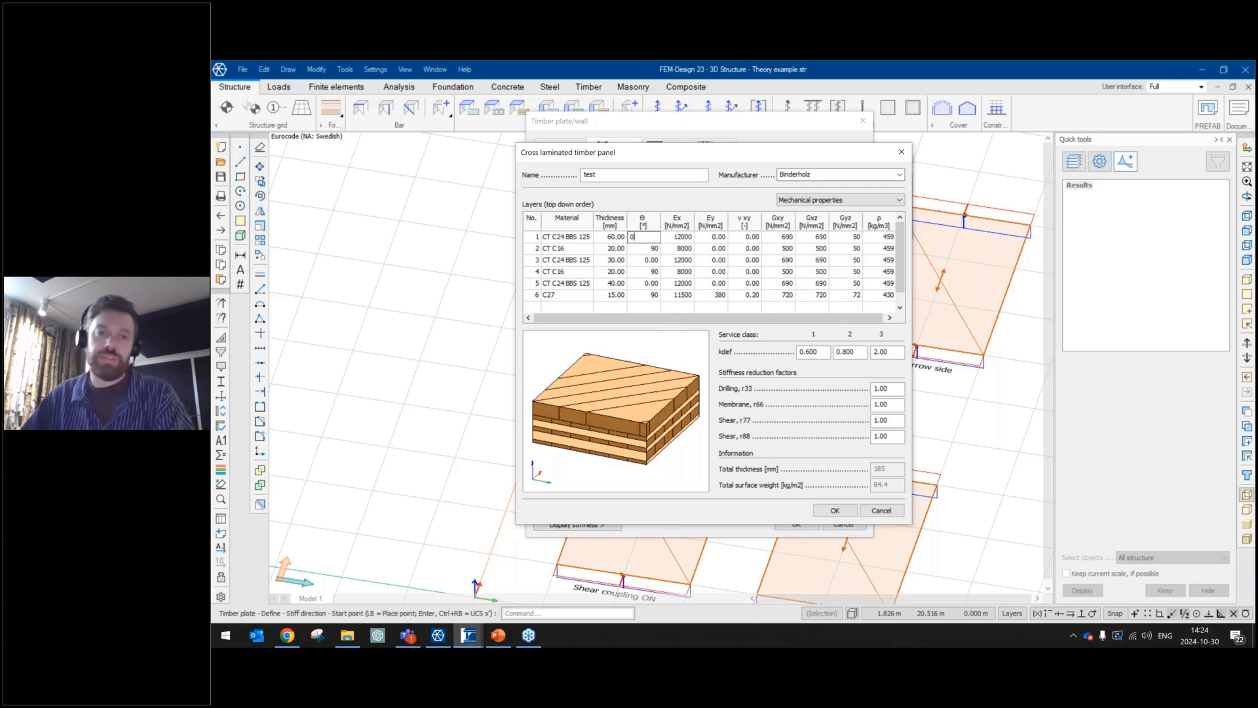
key("Return")
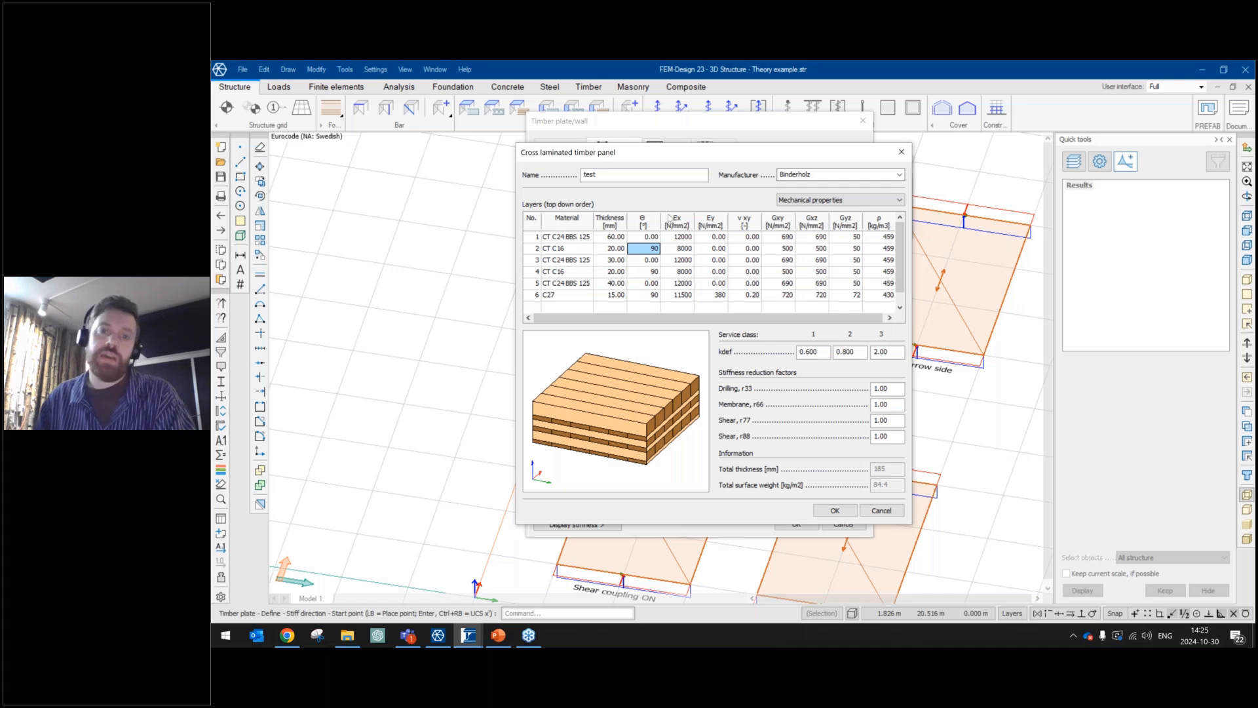
left_click(652, 237)
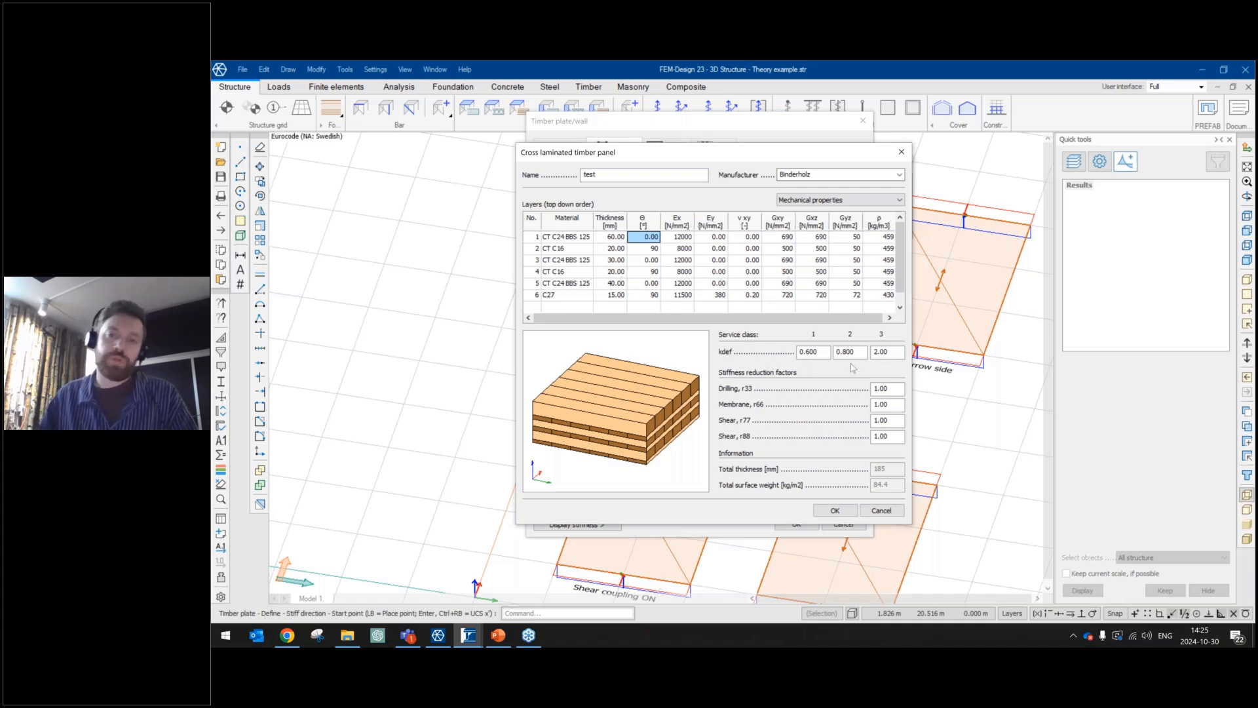
Check the kdef values and stiffness reduction factors of the new panel, and discard the panel.
left_click(815, 354)
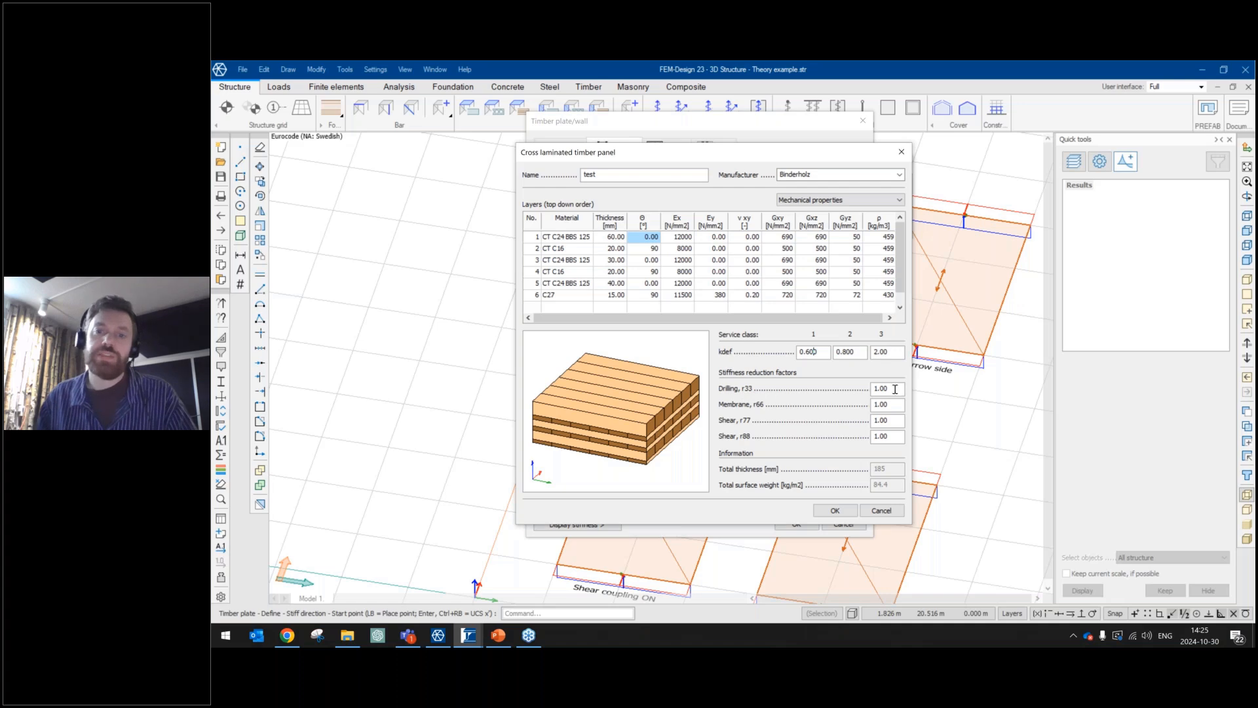
left_click(892, 420)
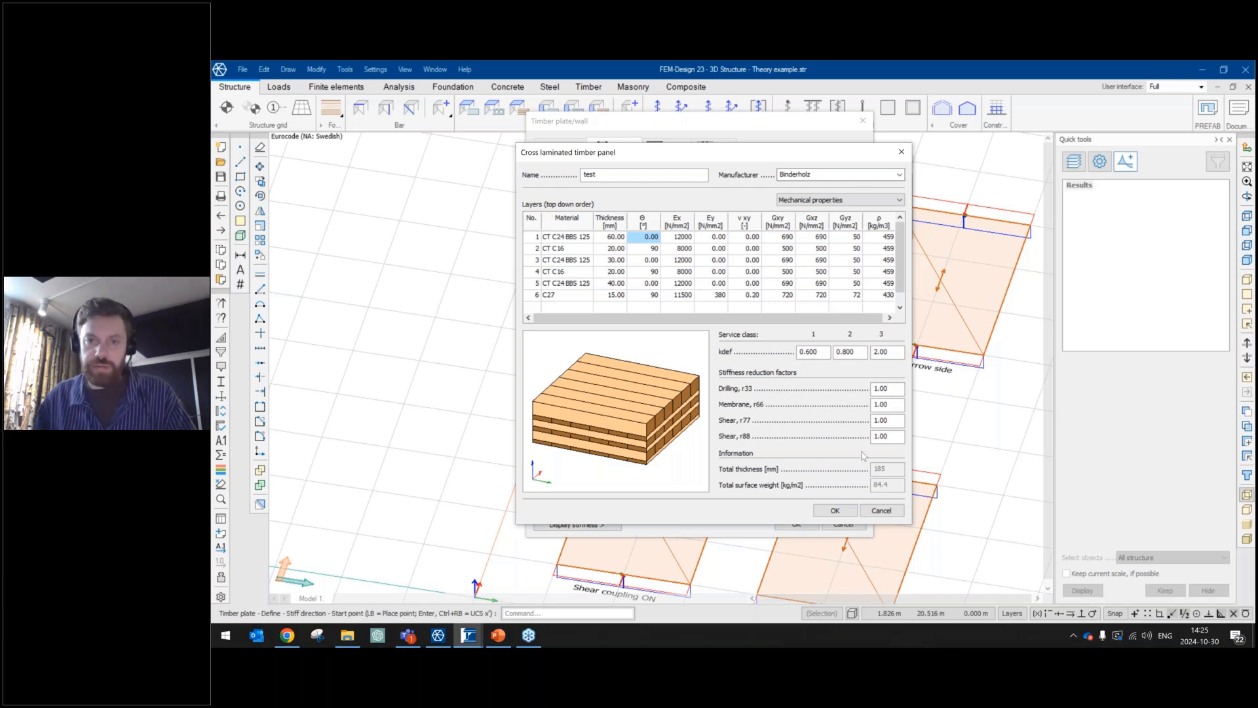
left_click(881, 510)
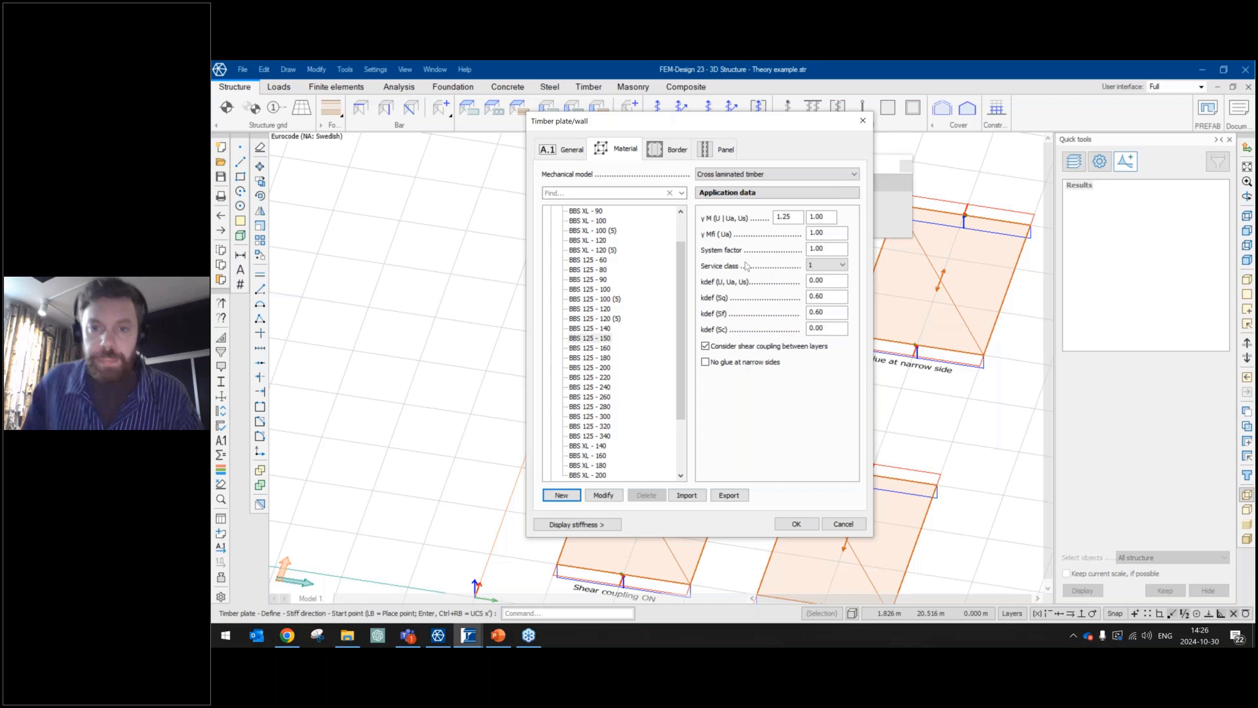
Try service classes 2 and 3 in the application data and return to service class 1.
left_click(838, 265)
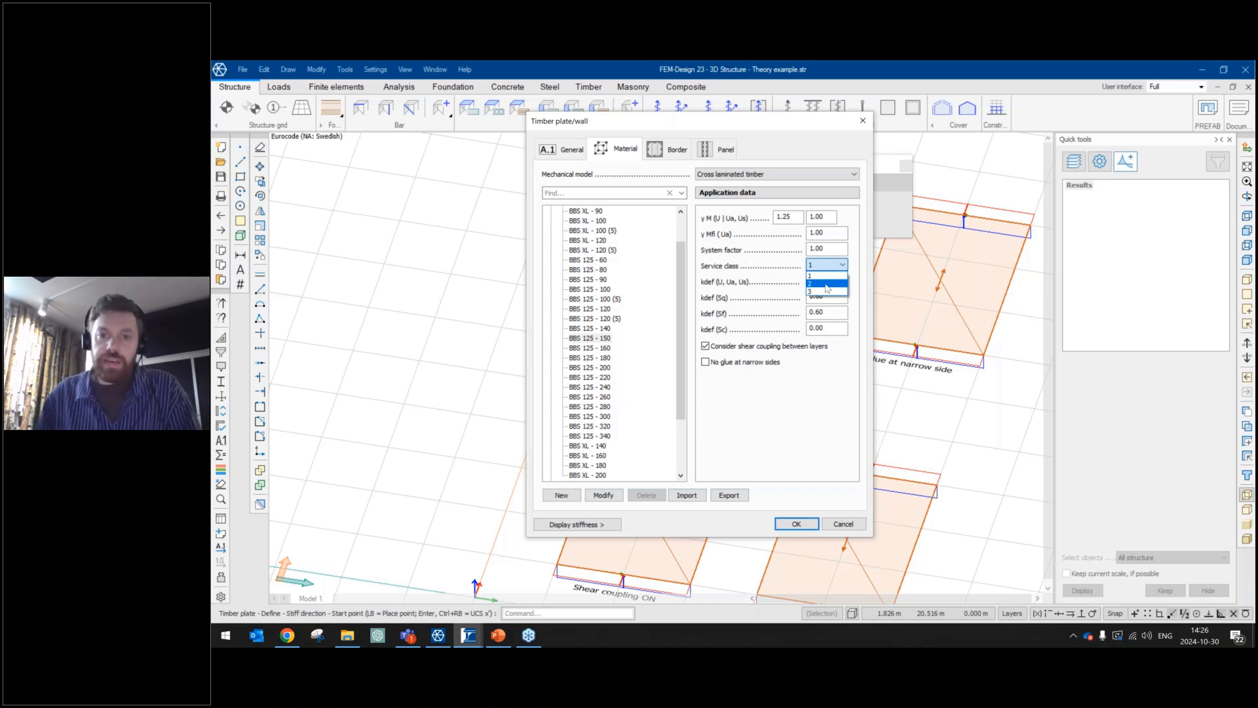
left_click(826, 284)
left_click(841, 264)
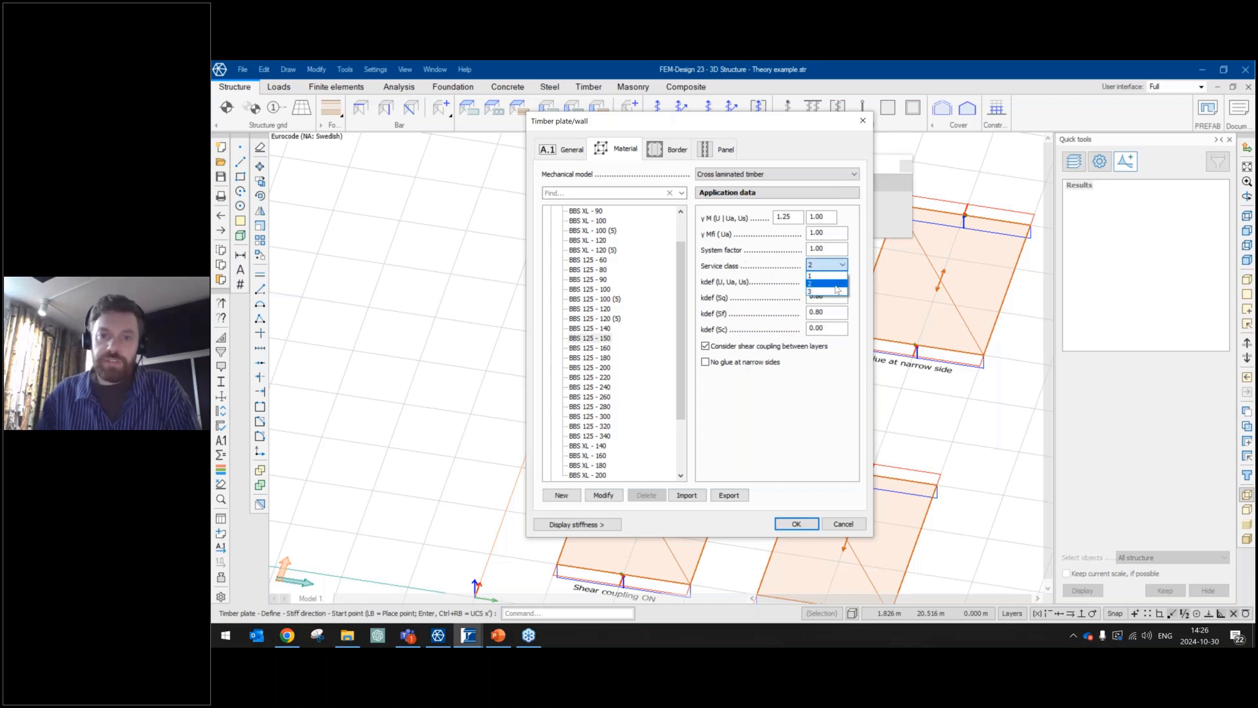
left_click(836, 292)
left_click(830, 265)
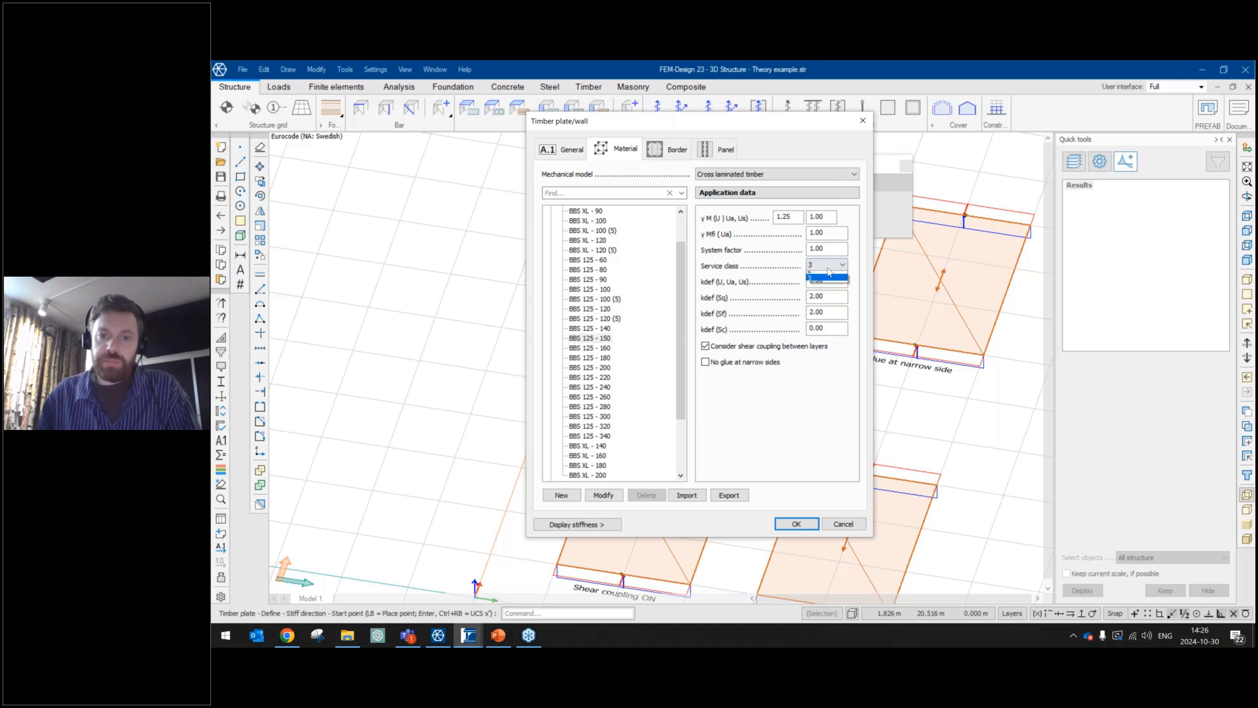
left_click(827, 276)
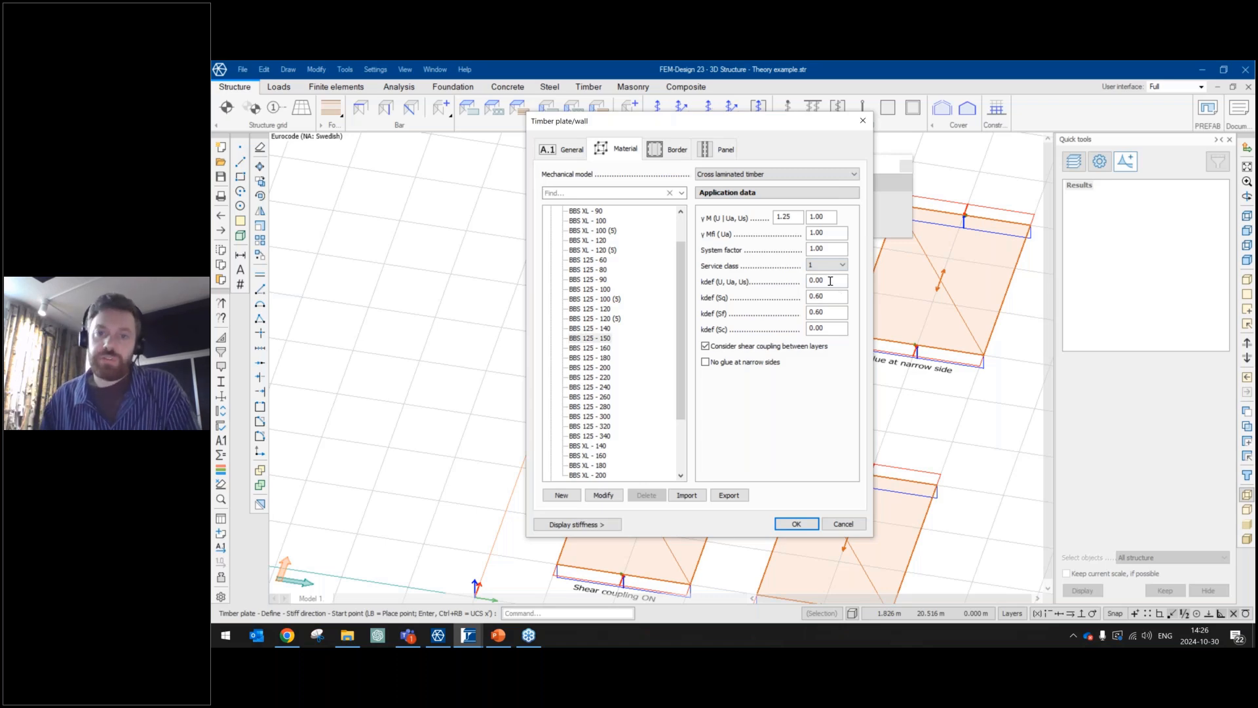
Review the kdef values for each load combination type and the explanation of the no-glue option in the application data.
key("Tab")
key("Tab")
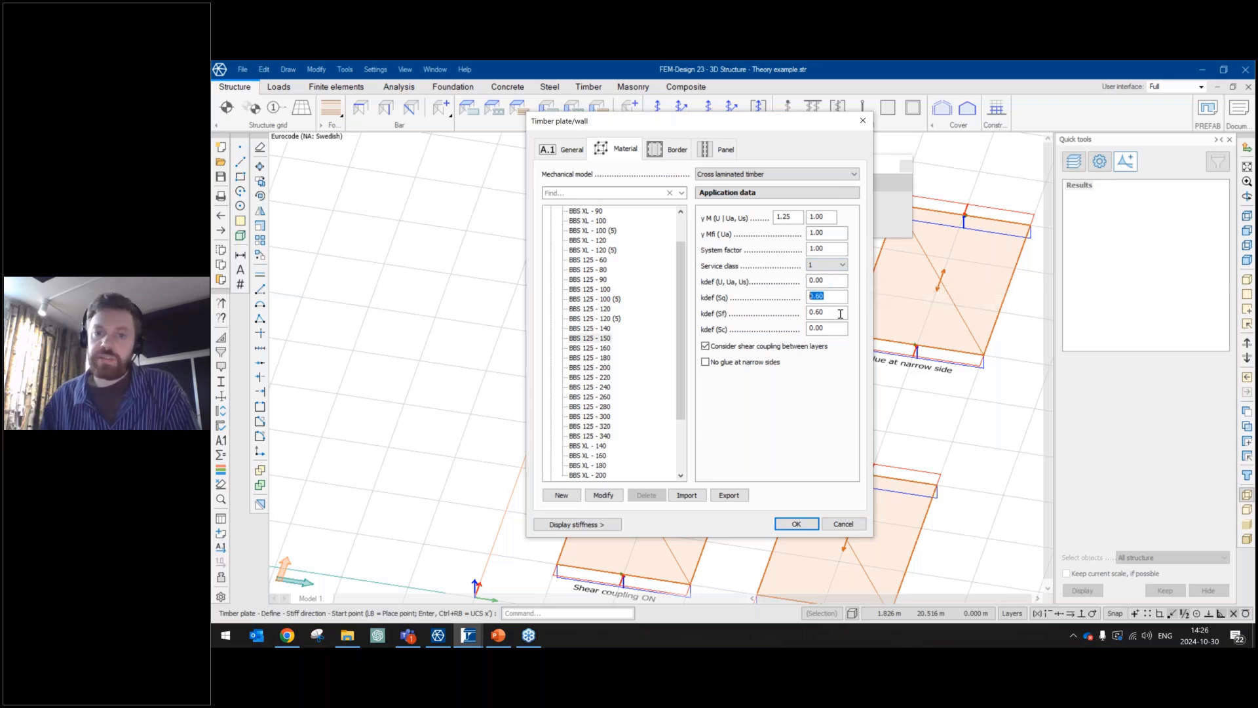
key("Tab")
key("Tab")
key("shift+Tab")
key("shift+Tab")
key("shift+Tab")
key("Tab")
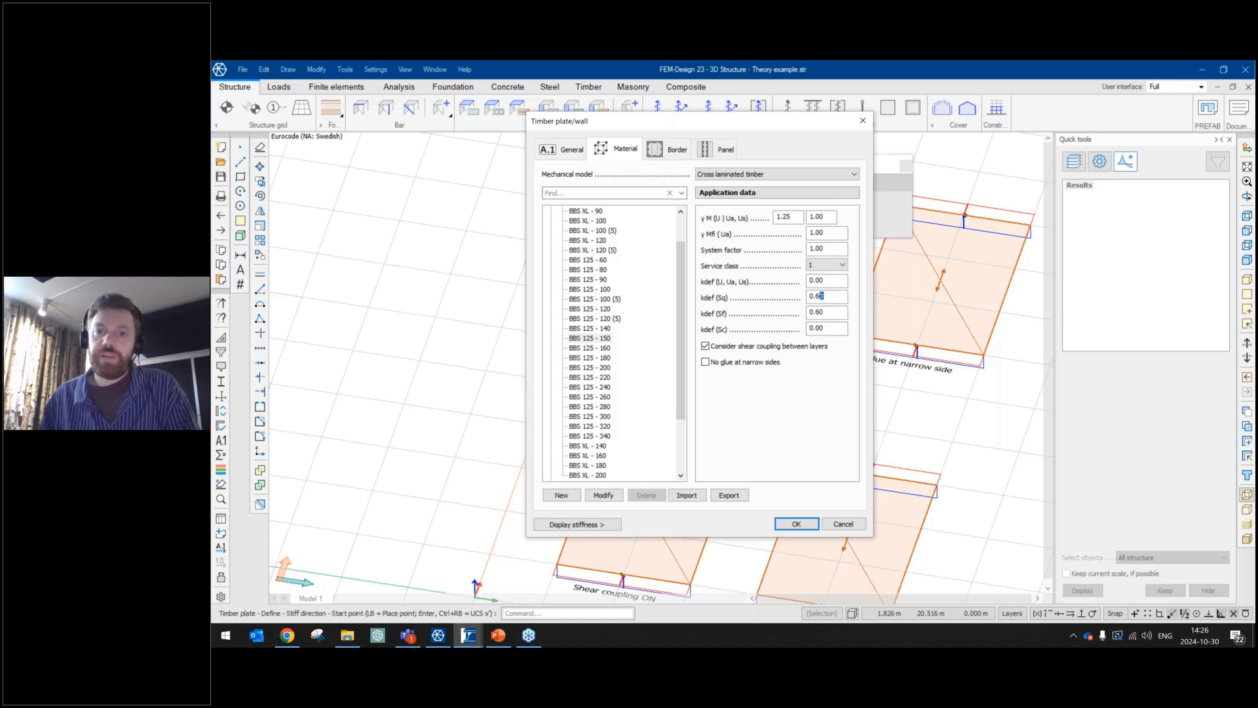
key("shift+Tab")
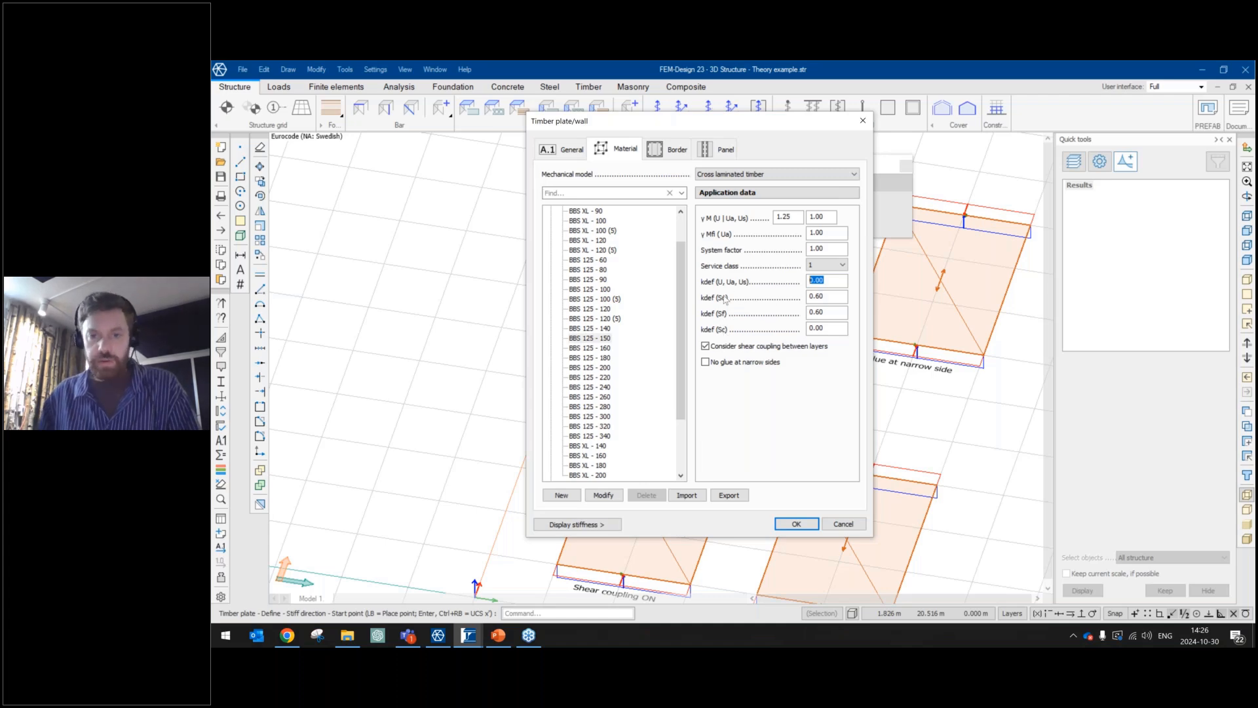
left_click(836, 283)
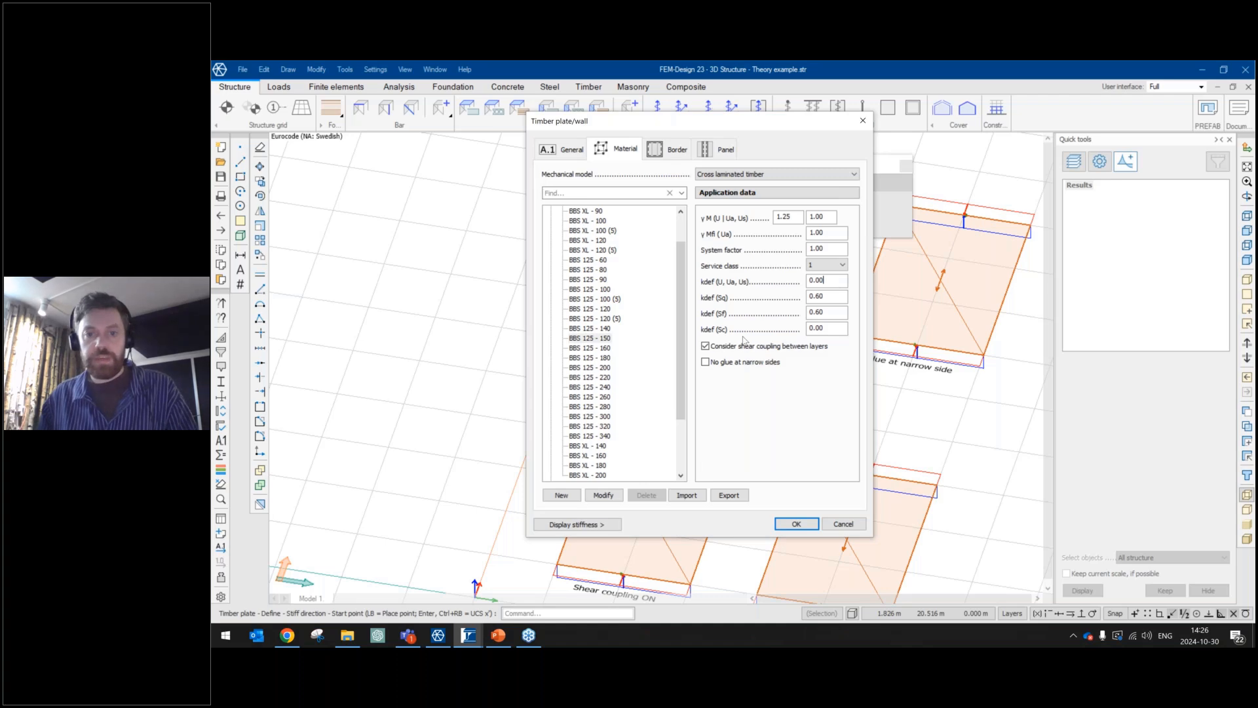
left_click_drag(844, 328, 663, 328)
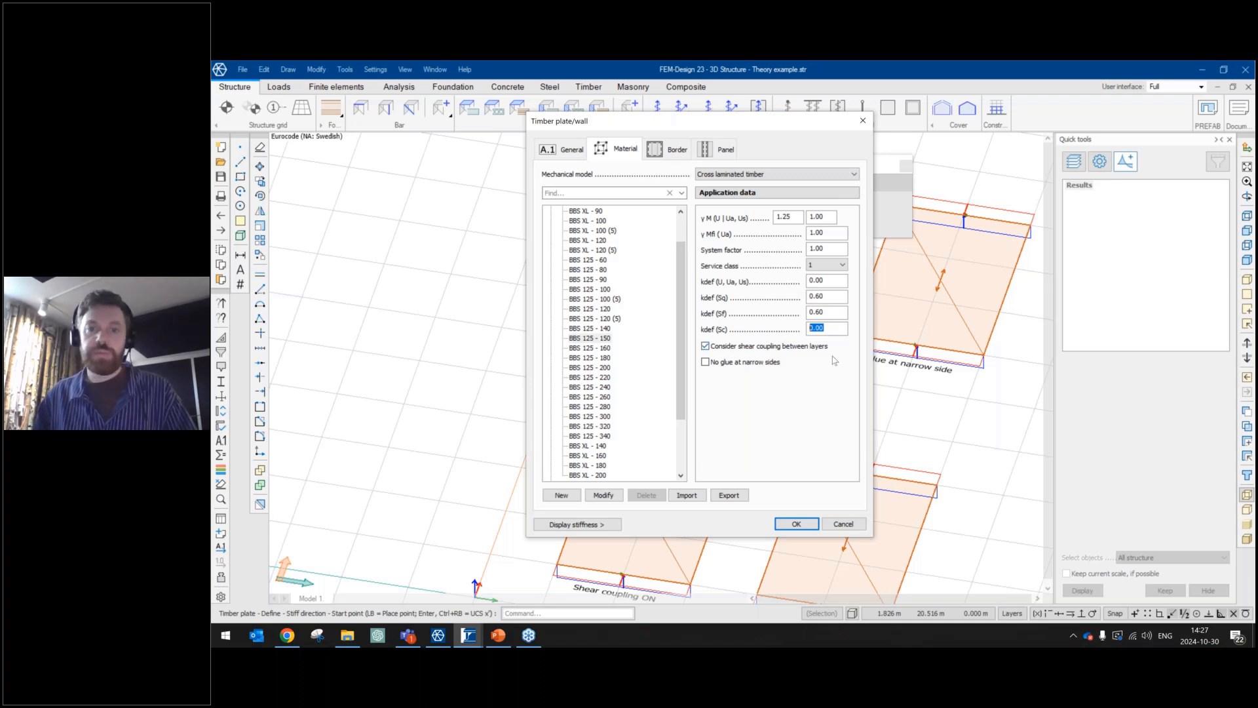
mouse_move(748, 361)
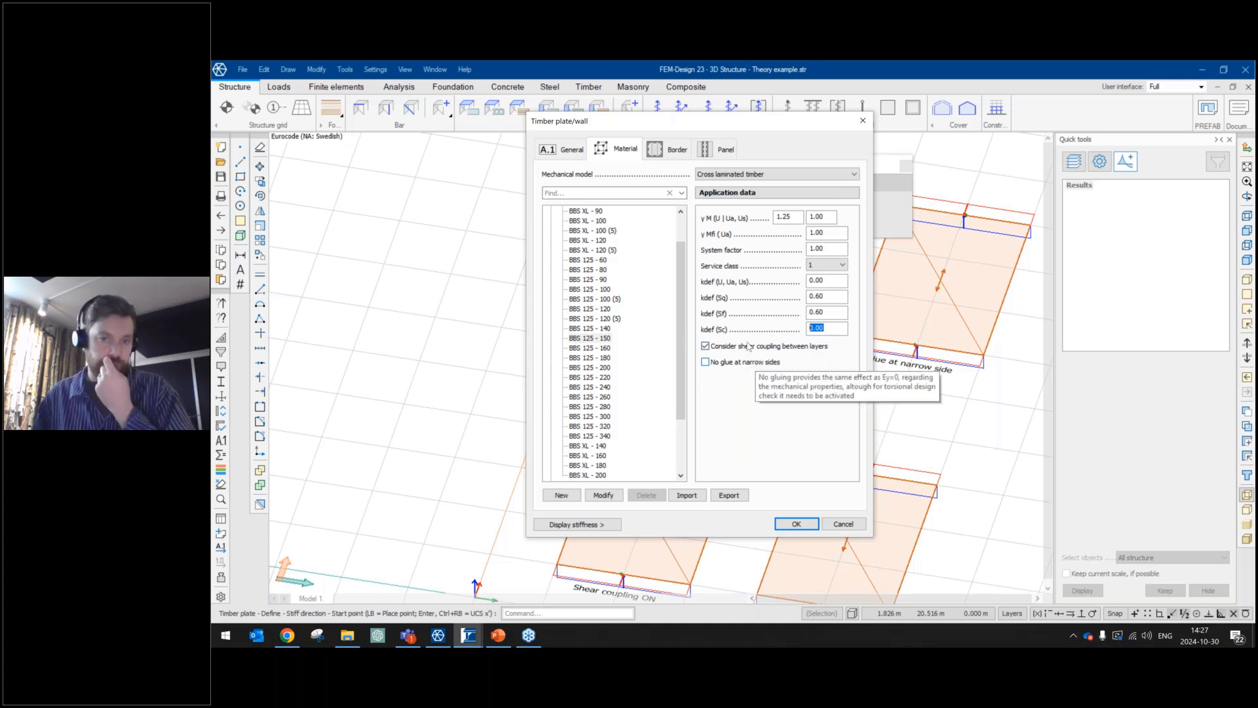
Accept the material settings and place a rectangular timber plate of 4 by 8 m beside the existing plates, with its stiff direction along the 8 m side.
left_click(794, 524)
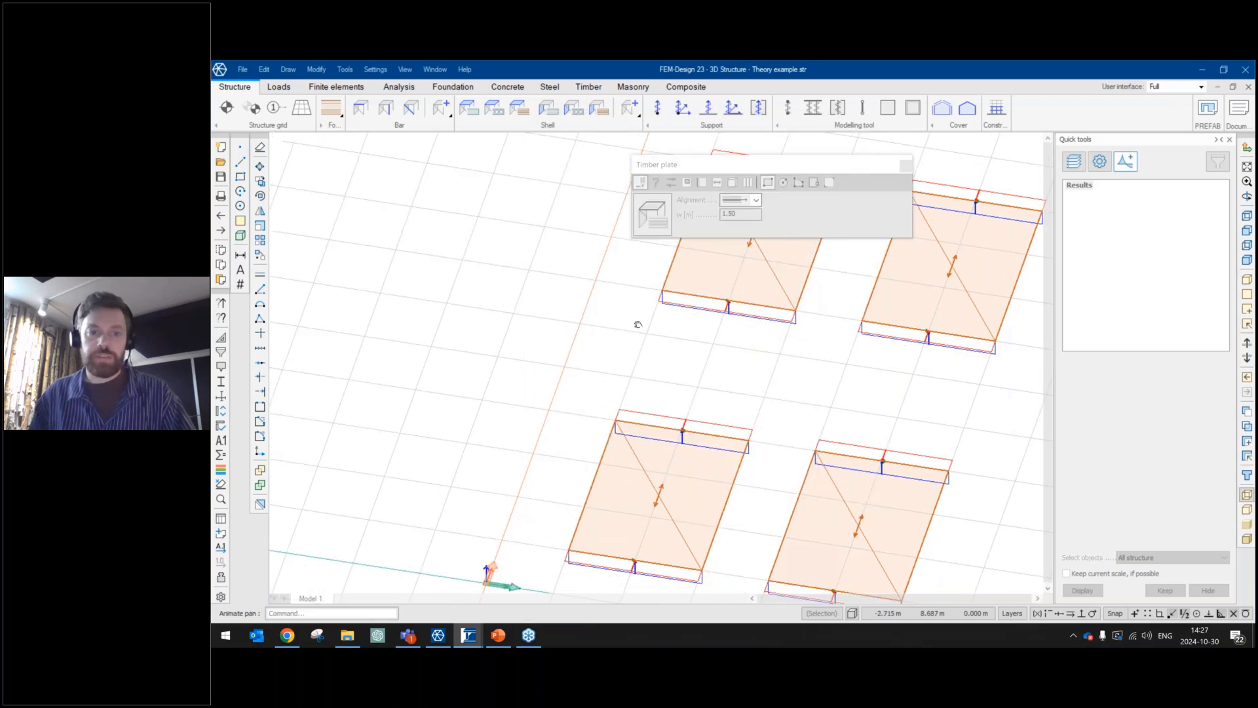
left_click(445, 460)
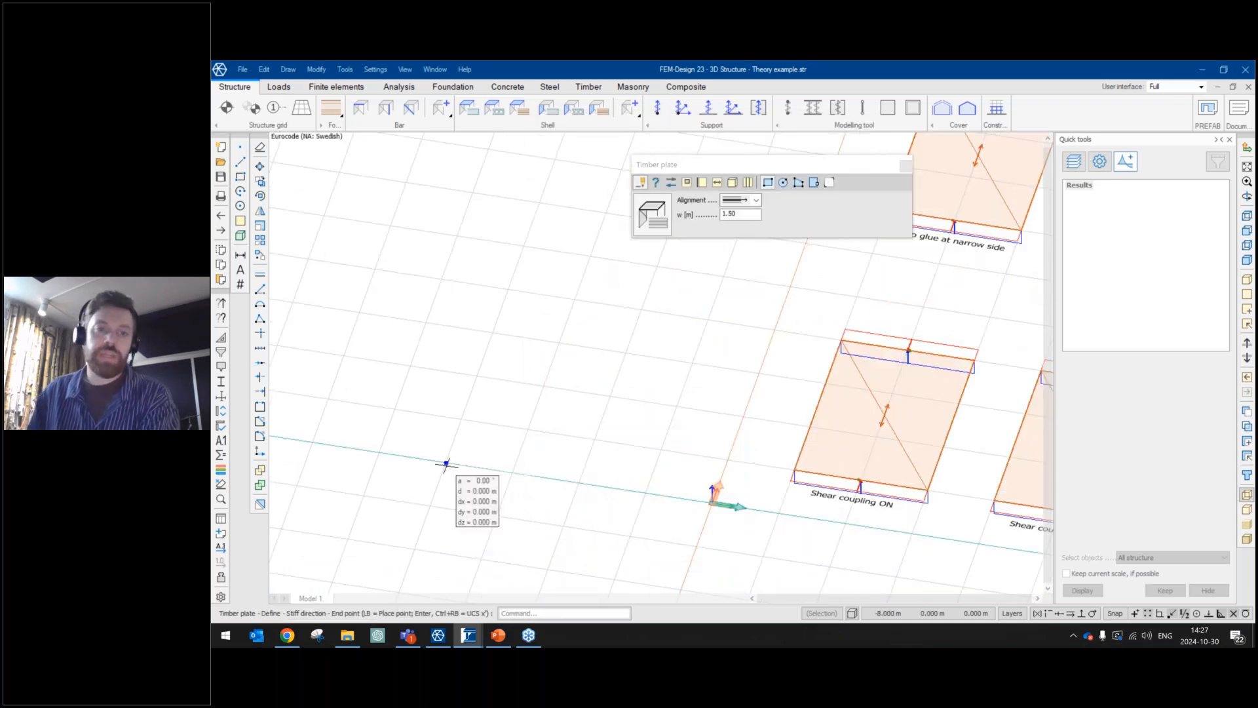
left_click(492, 333)
left_click(380, 452)
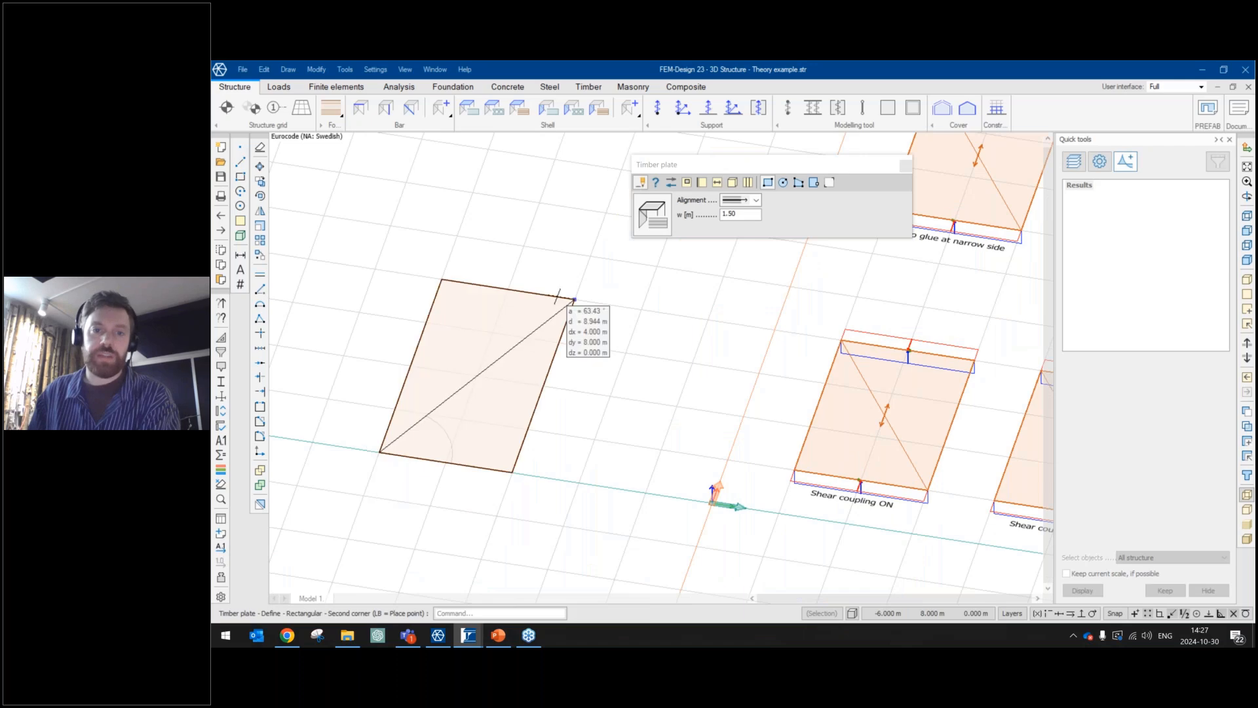
left_click(557, 296)
Inspect the new plate's panel division and thickness in solid display, and return to the wireframe display.
scroll(468, 426, "up", 3)
middle_click_drag(500, 438, 492, 262, "shift")
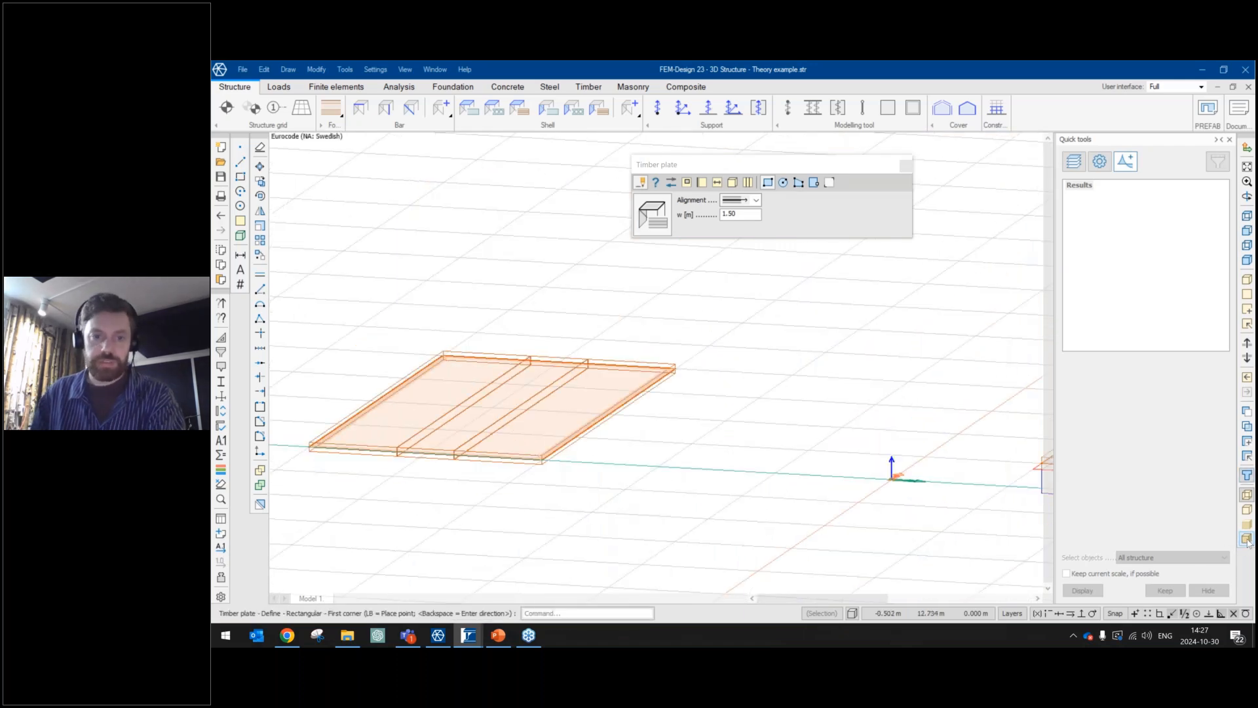
left_click(1246, 538)
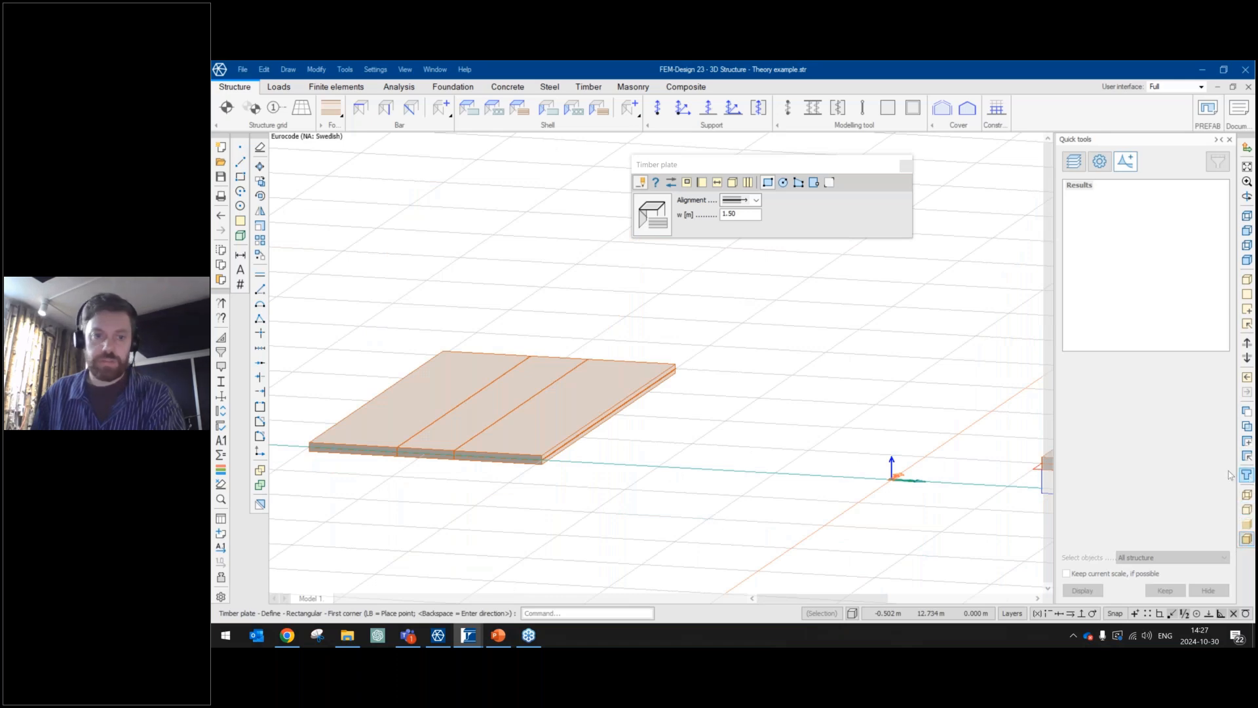
scroll(491, 408, "down", 1)
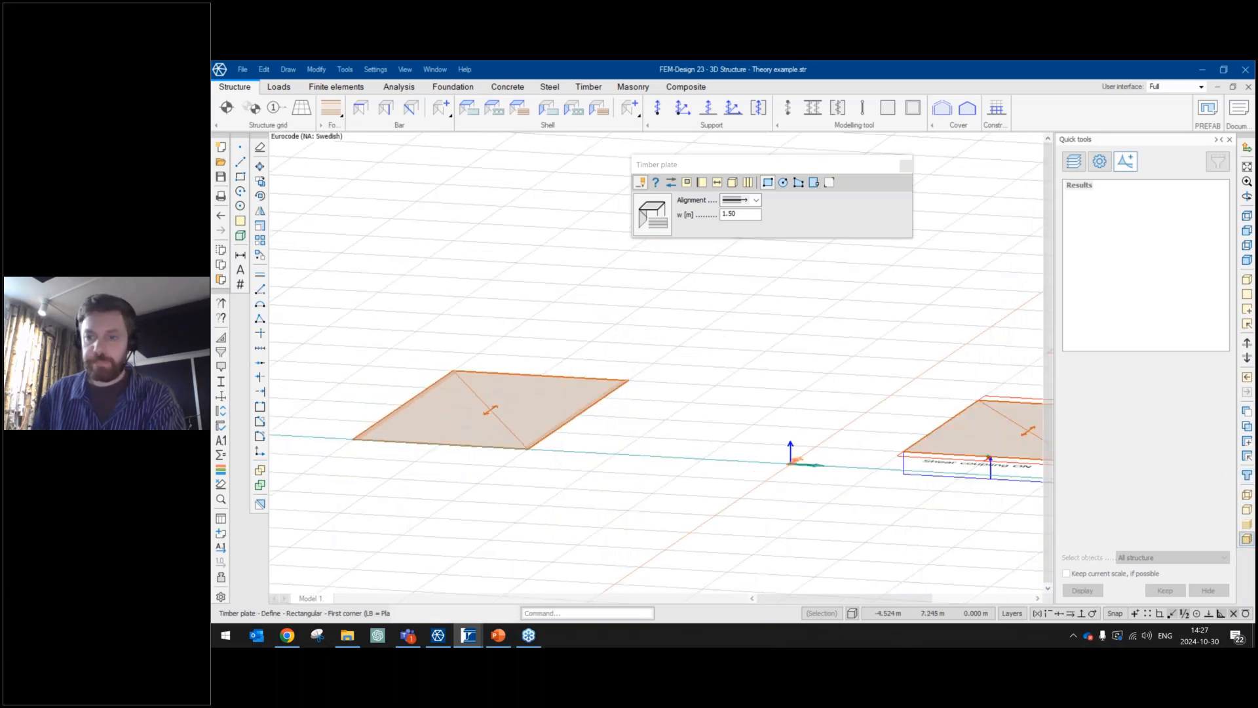
middle_click_drag(491, 407, 476, 524, "shift")
middle_click_drag(441, 398, 527, 343)
scroll(562, 376, "down", 1)
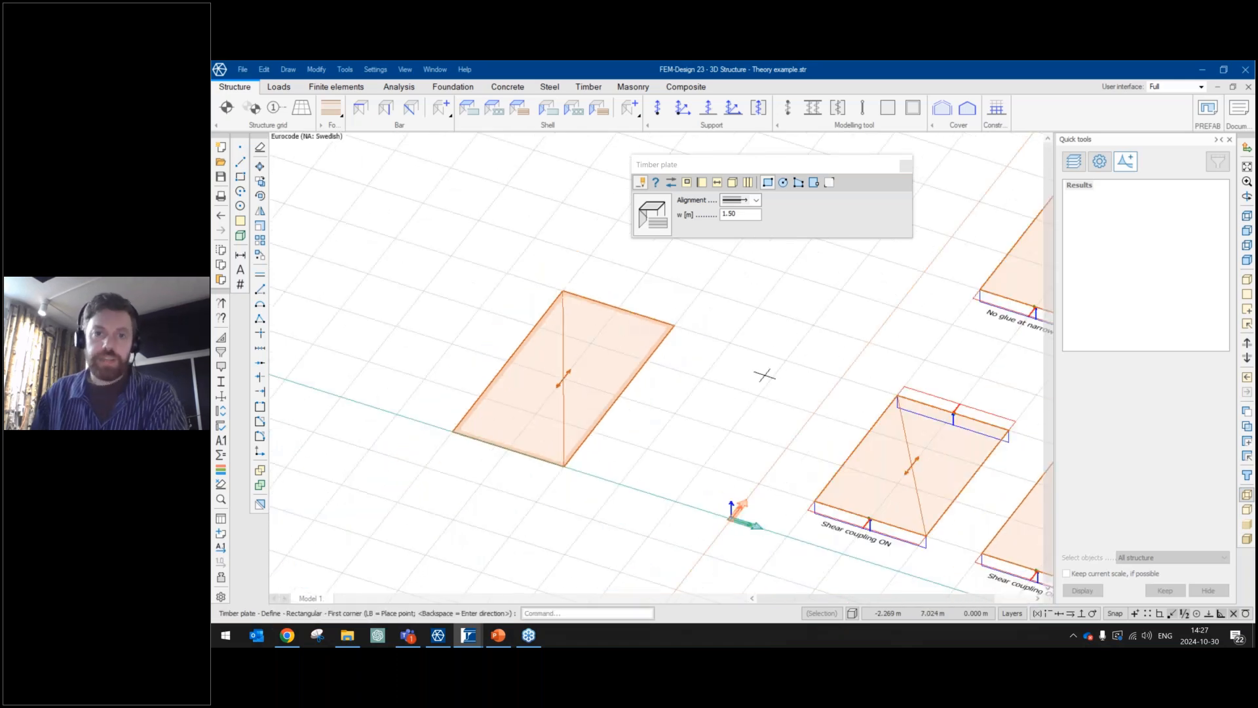
Try the General laminated composite mechanical model, check the layer properties of a new composite panel, and discard the panel.
left_click(652, 214)
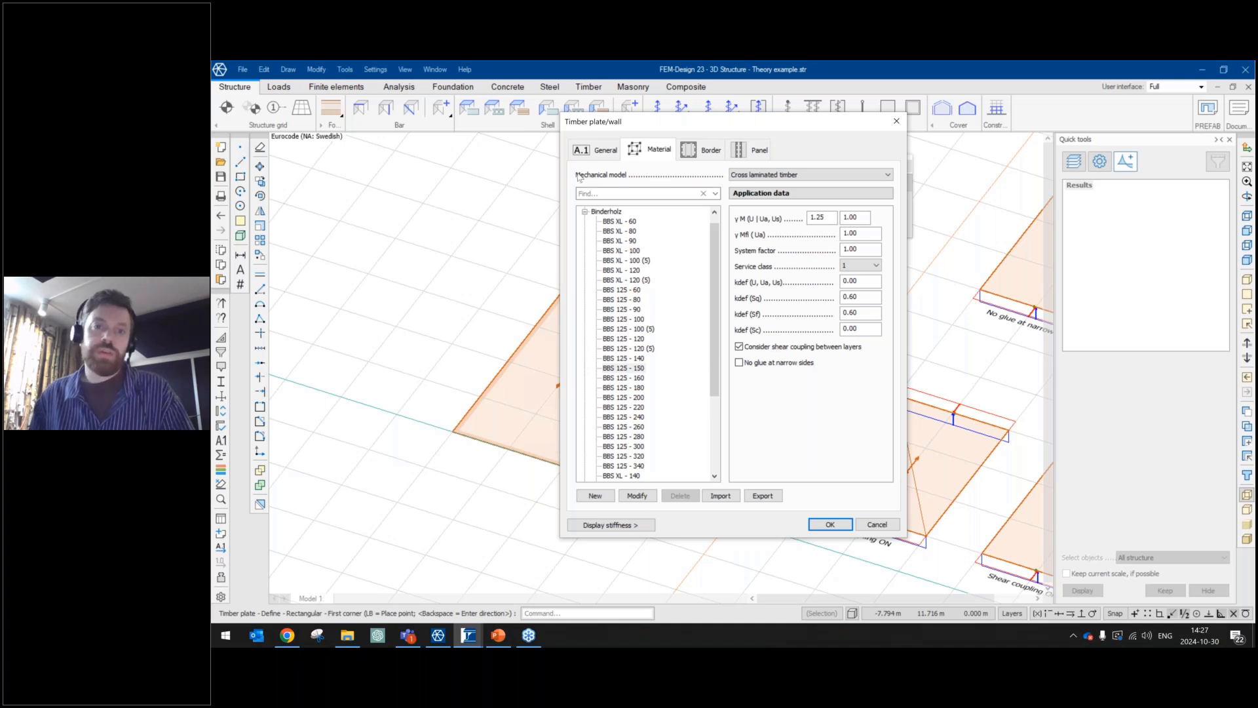
left_click(787, 176)
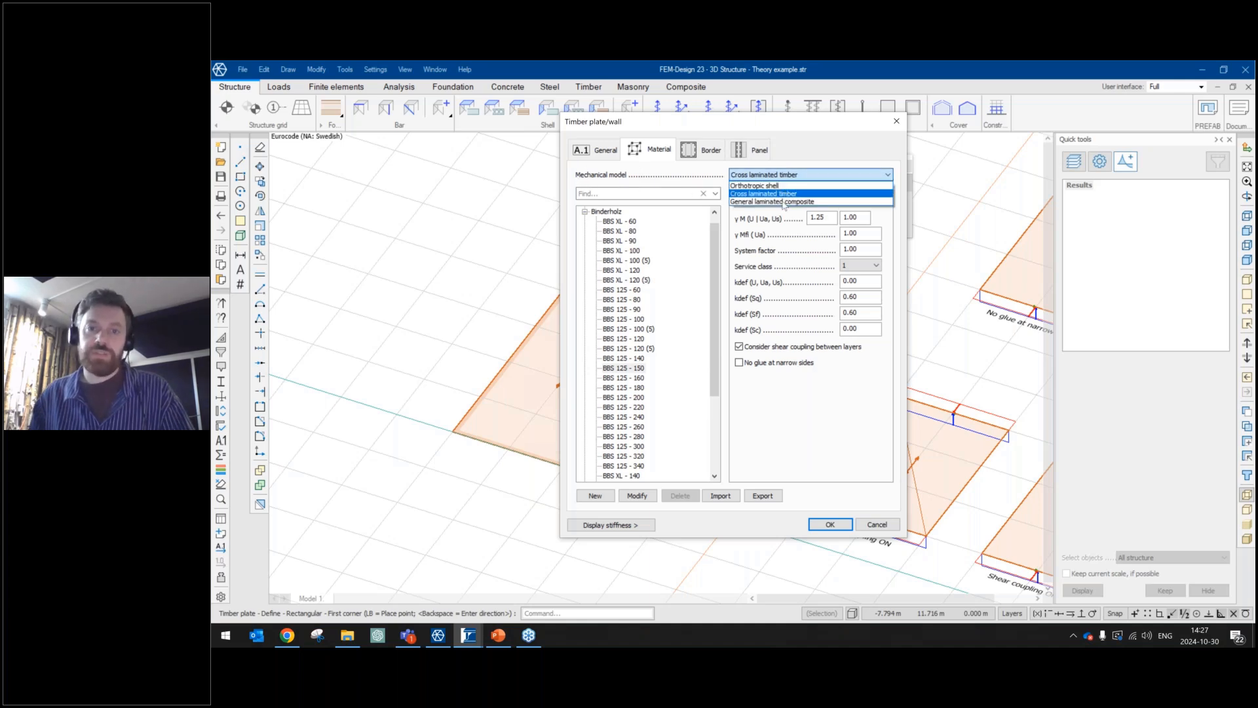
left_click(784, 202)
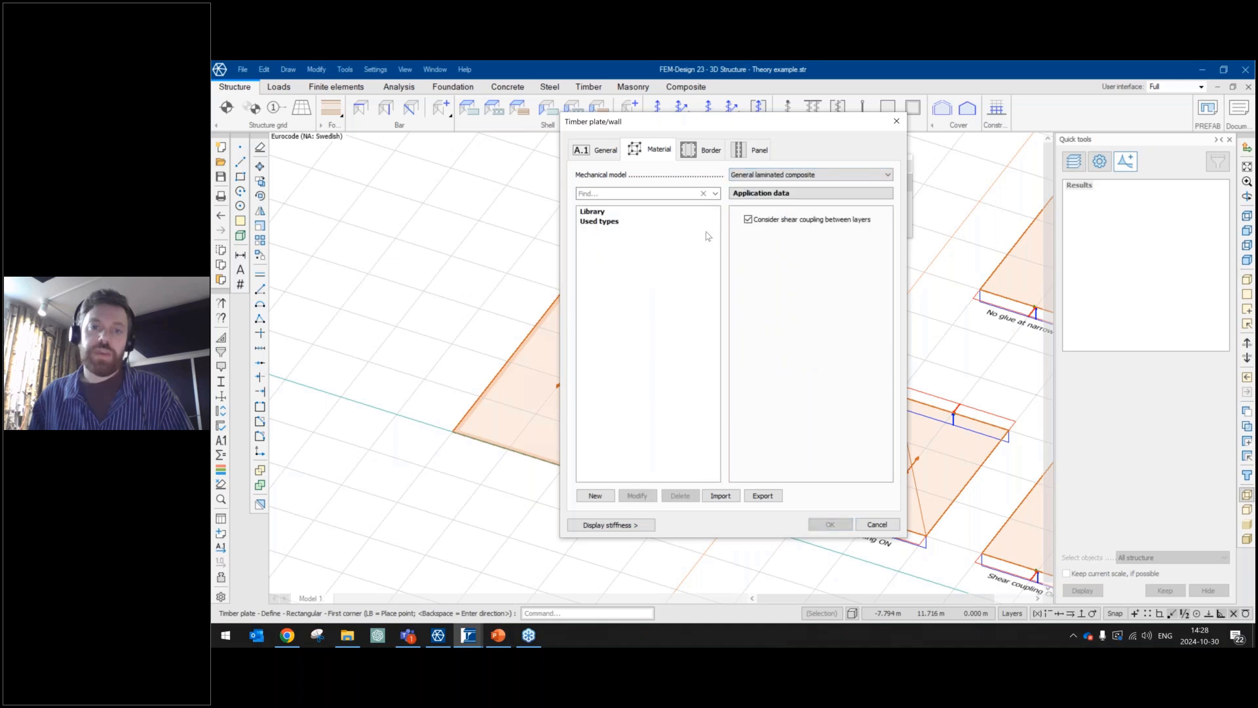
left_click(591, 211)
left_click(595, 495)
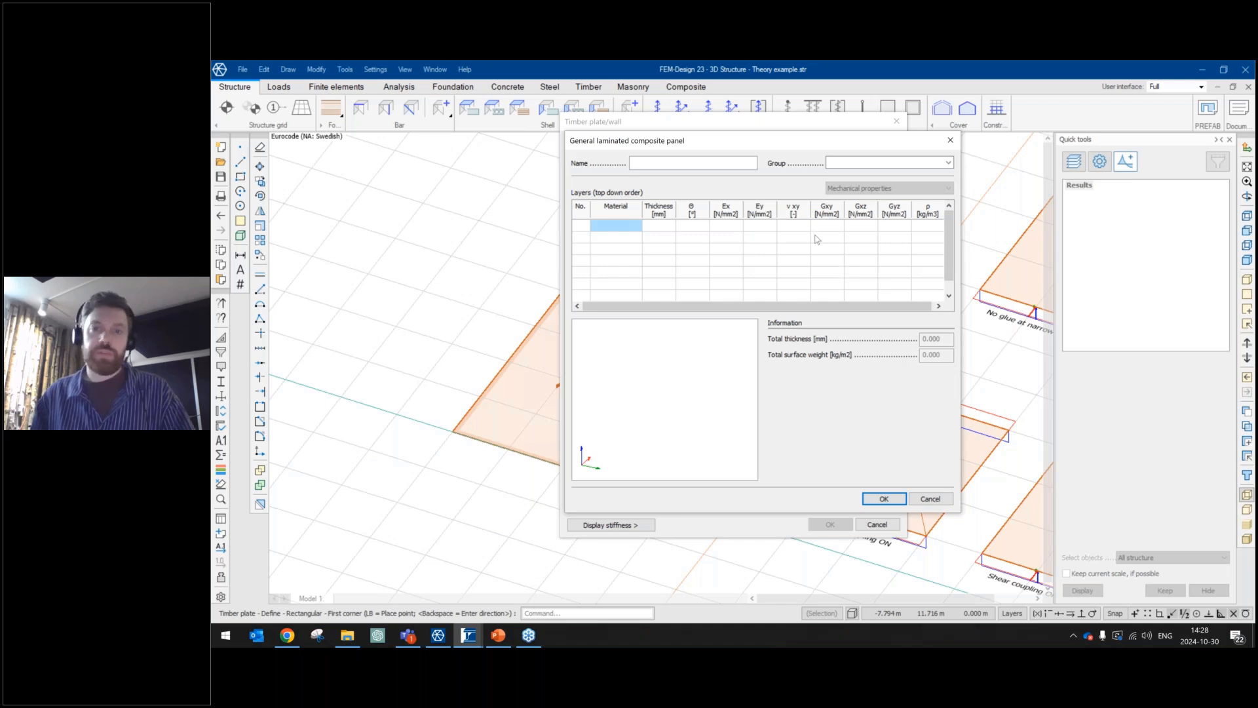
double_click(633, 226)
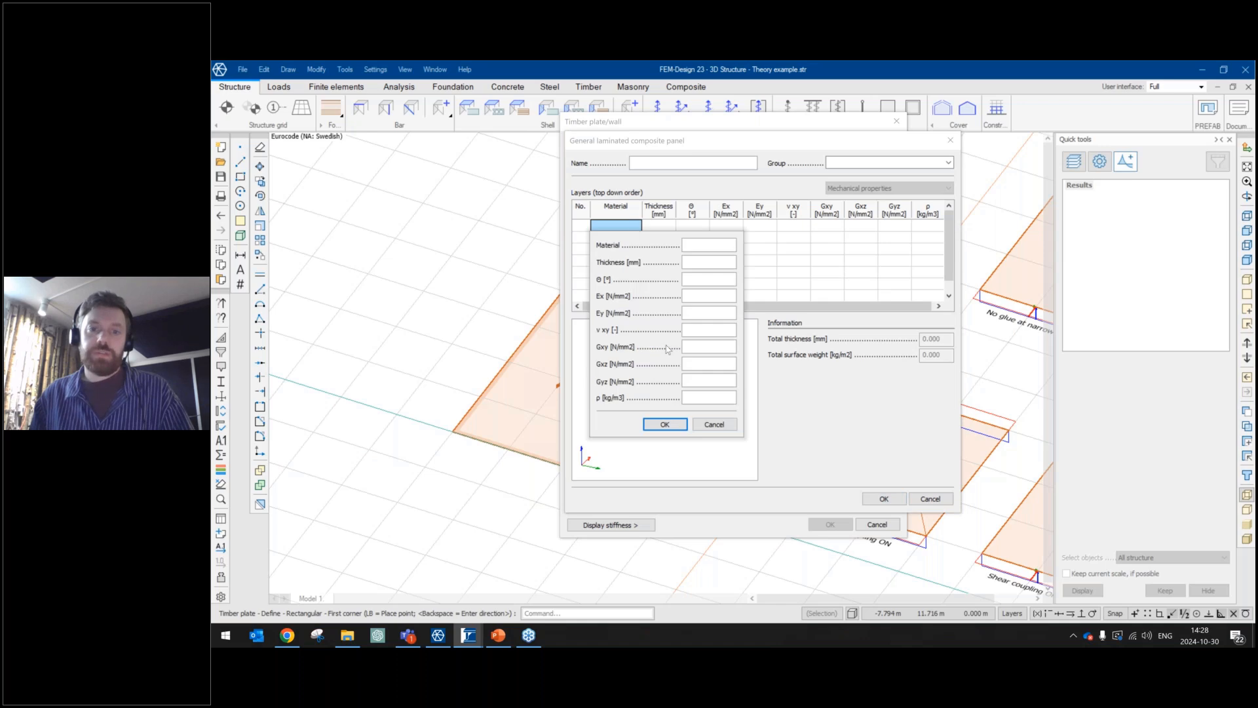
left_click(714, 424)
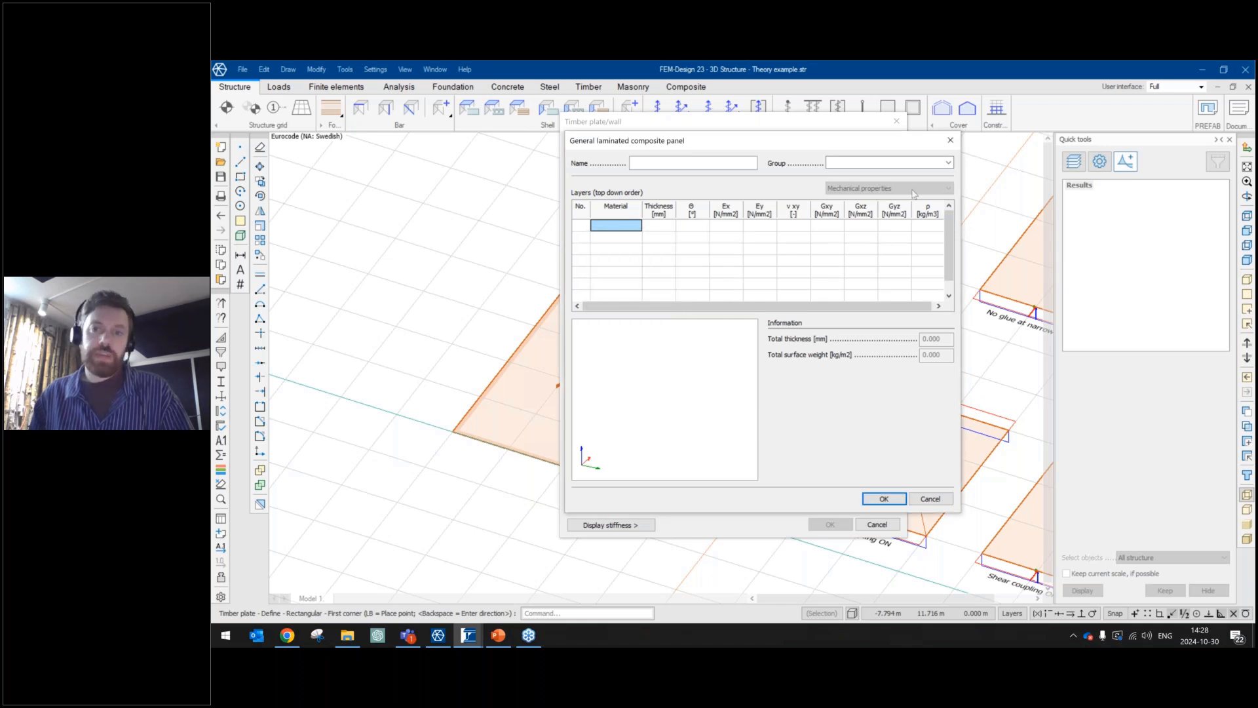
left_click(950, 139)
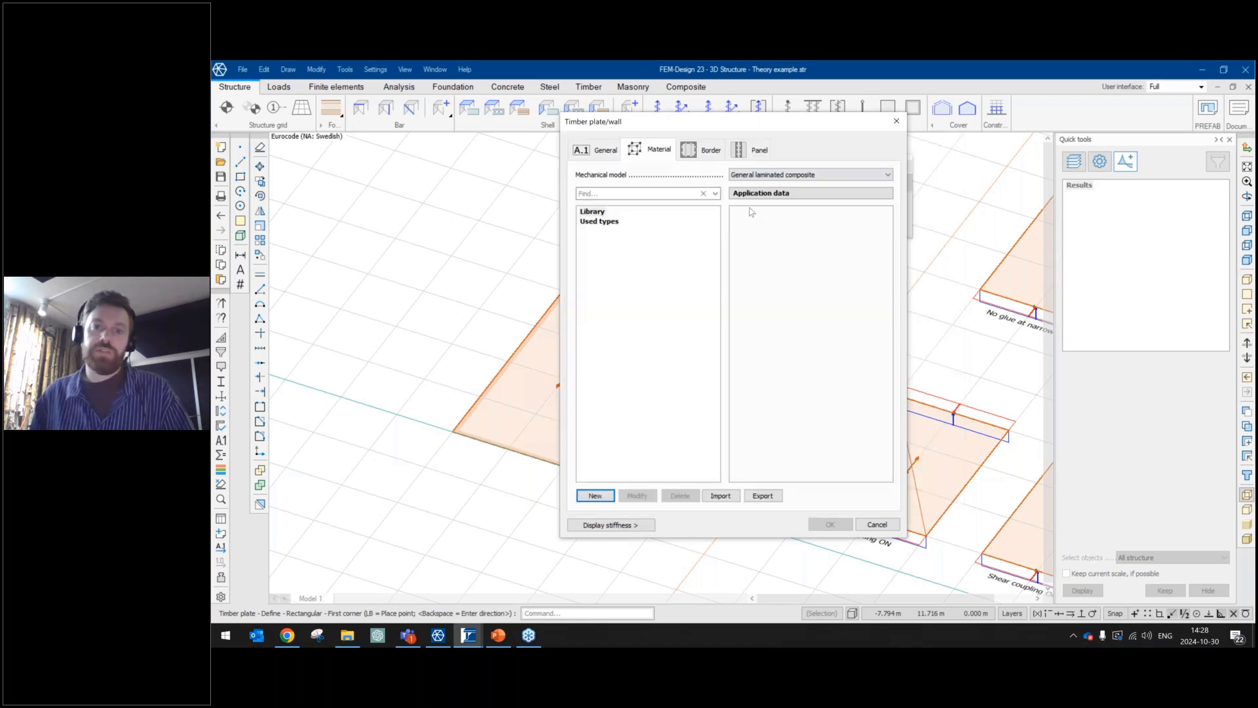
Return the mechanical model to Cross laminated timber and discard the plate setting changes.
left_click(773, 176)
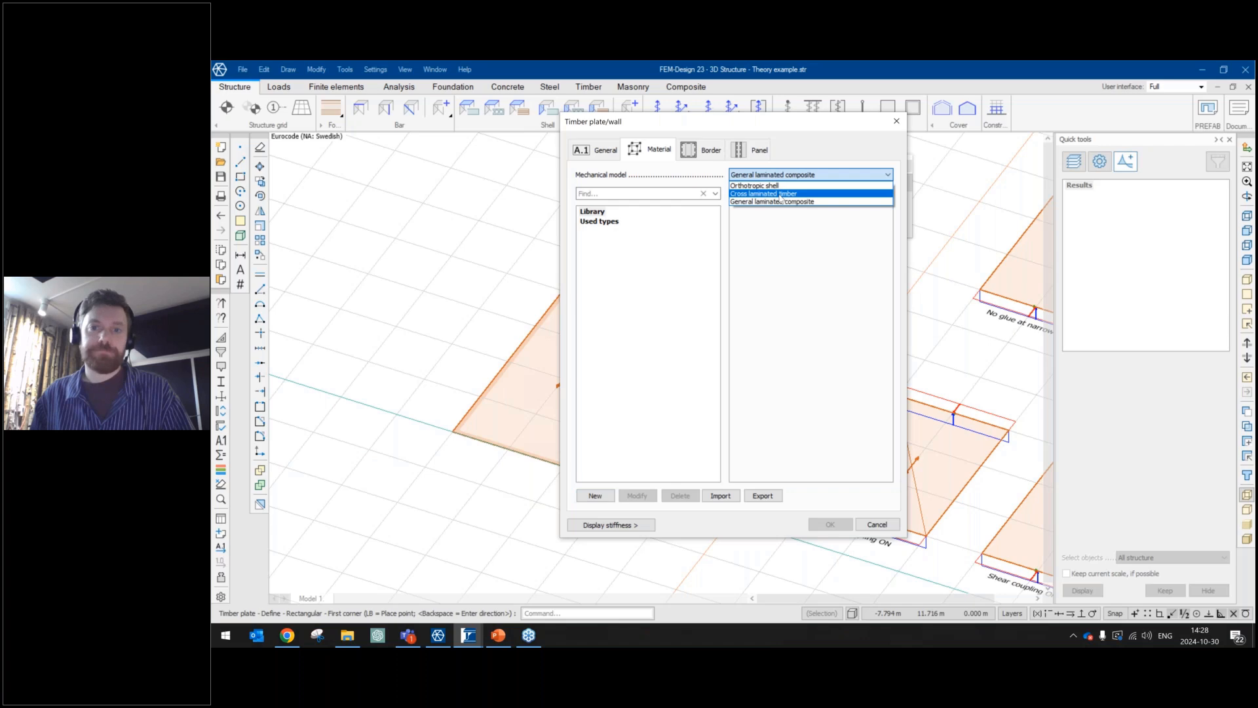
left_click(781, 194)
left_click(877, 524)
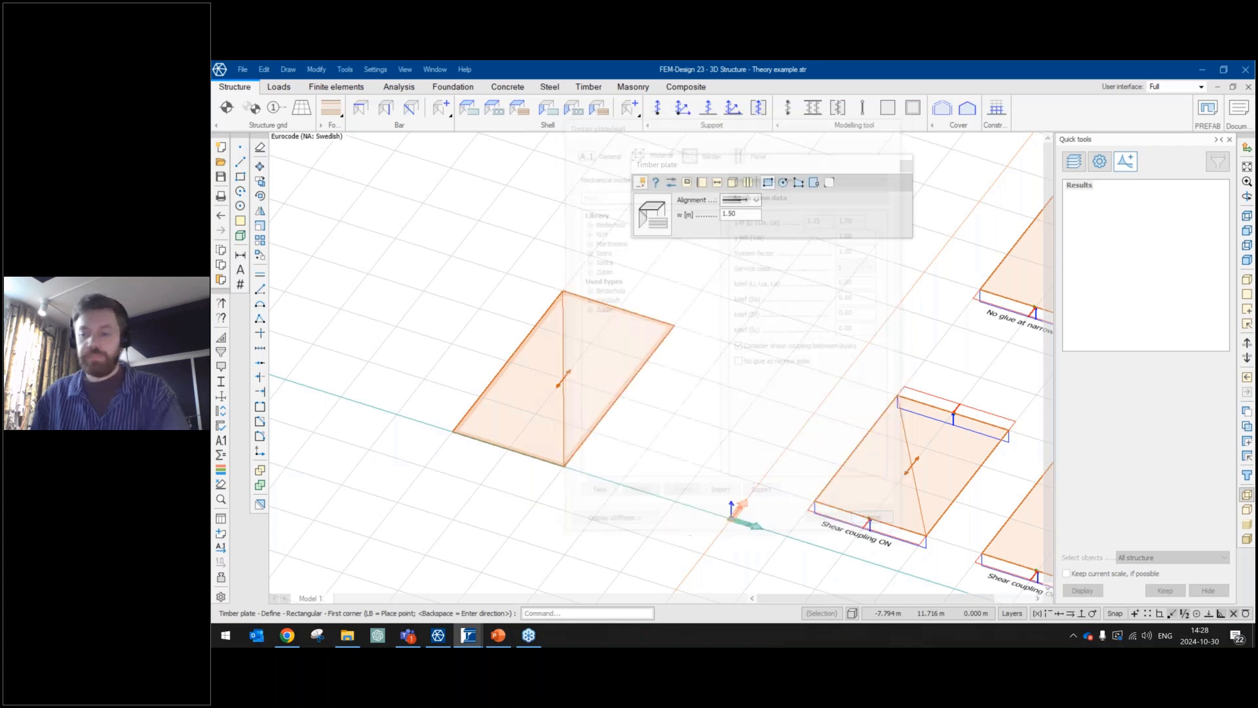
Switch to the Timber building 2 model and examine its roof plates, columns and supported lower walls from several angles.
key("alt+Tab")
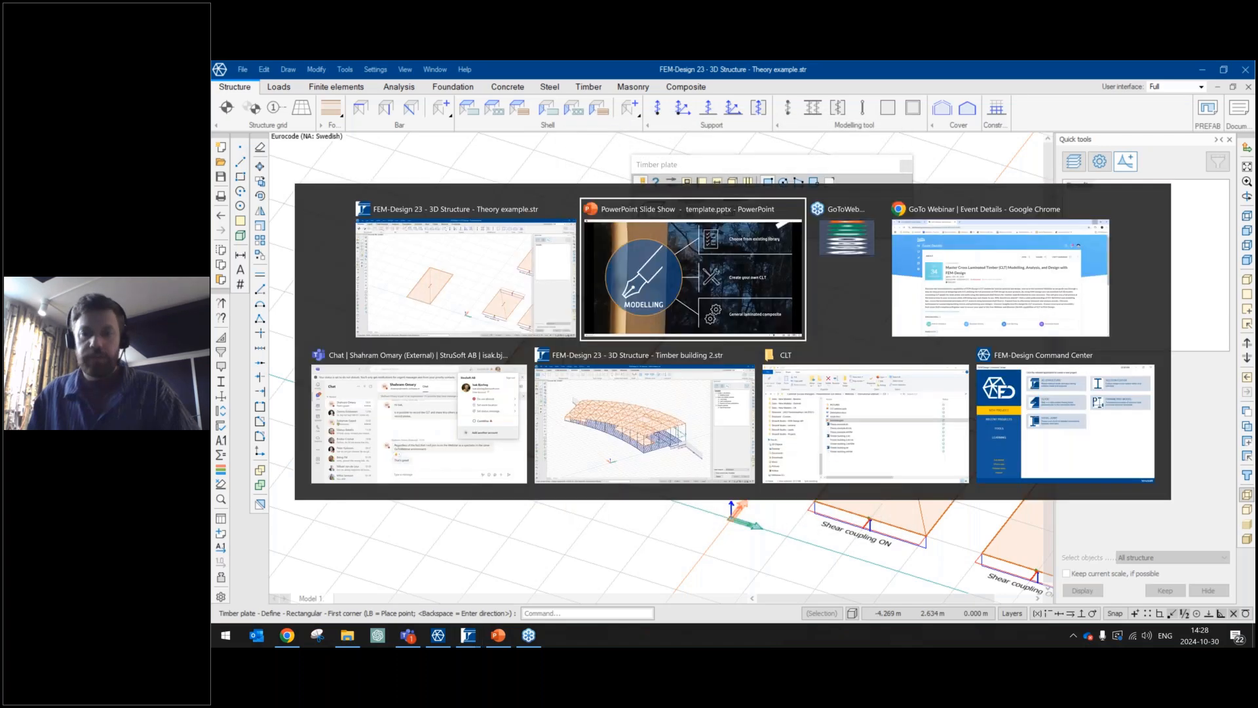
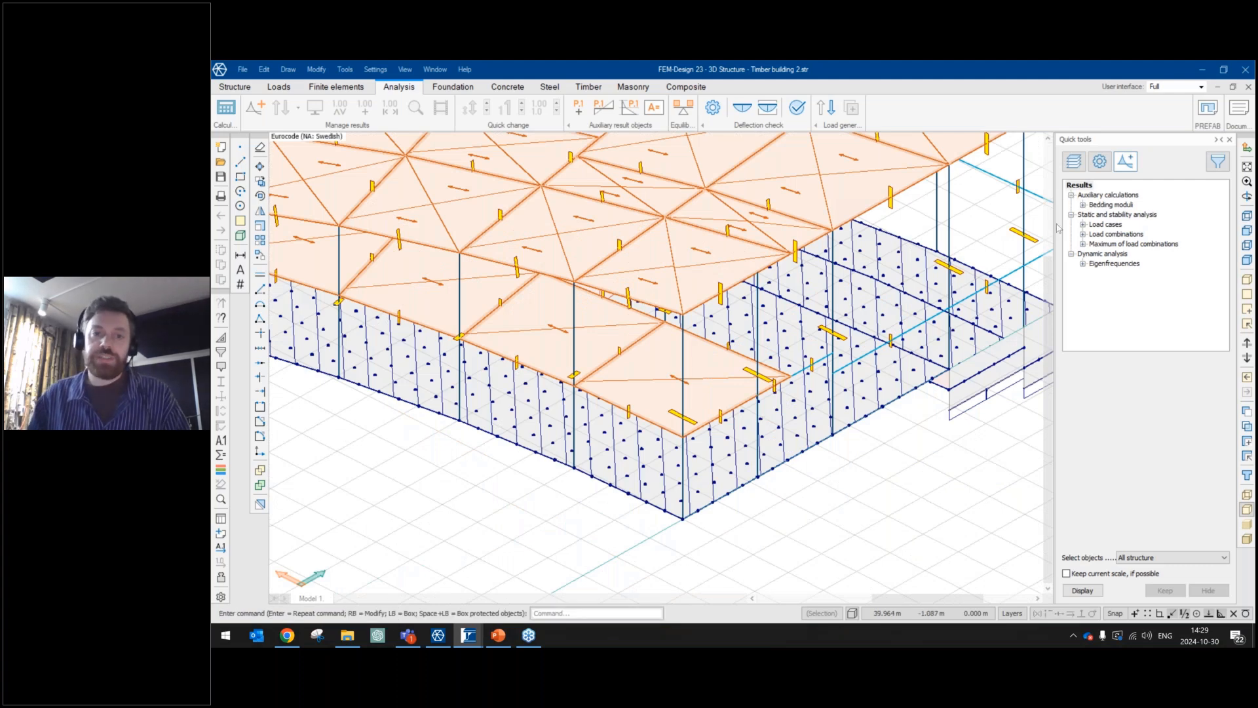
scroll(717, 400, "down", 2)
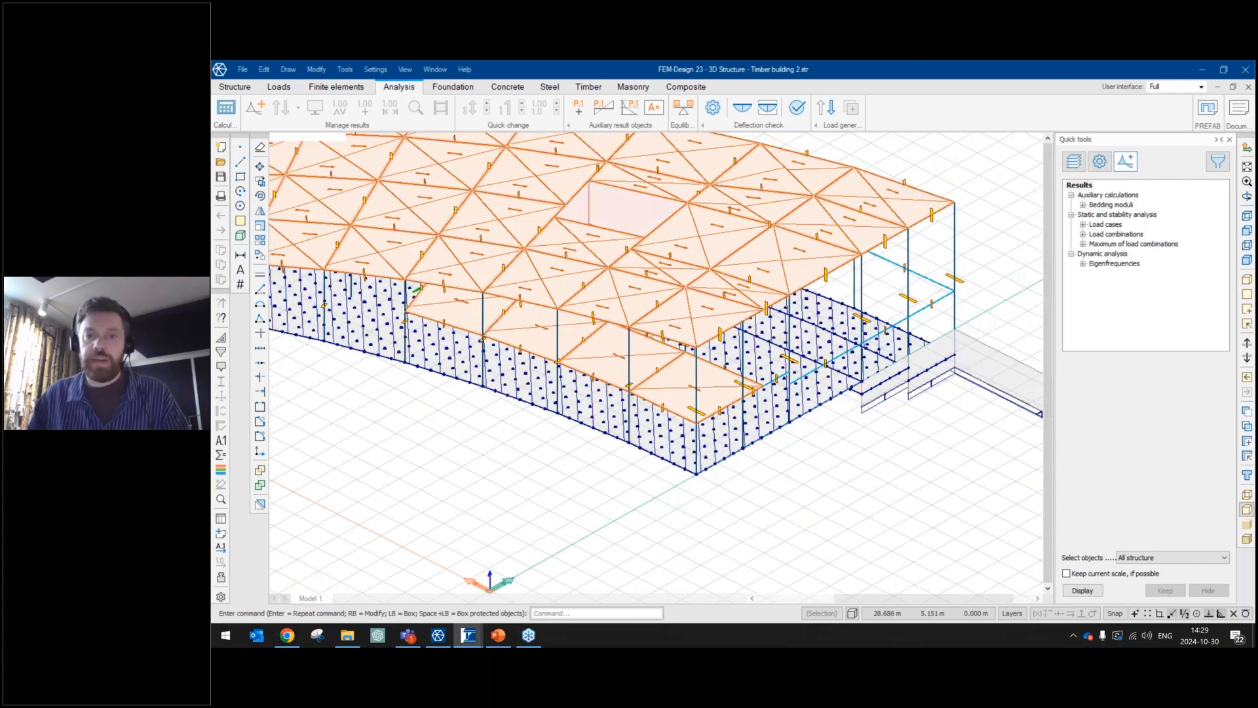
middle_click_drag(720, 298, 864, 296)
scroll(864, 296, "down", 2)
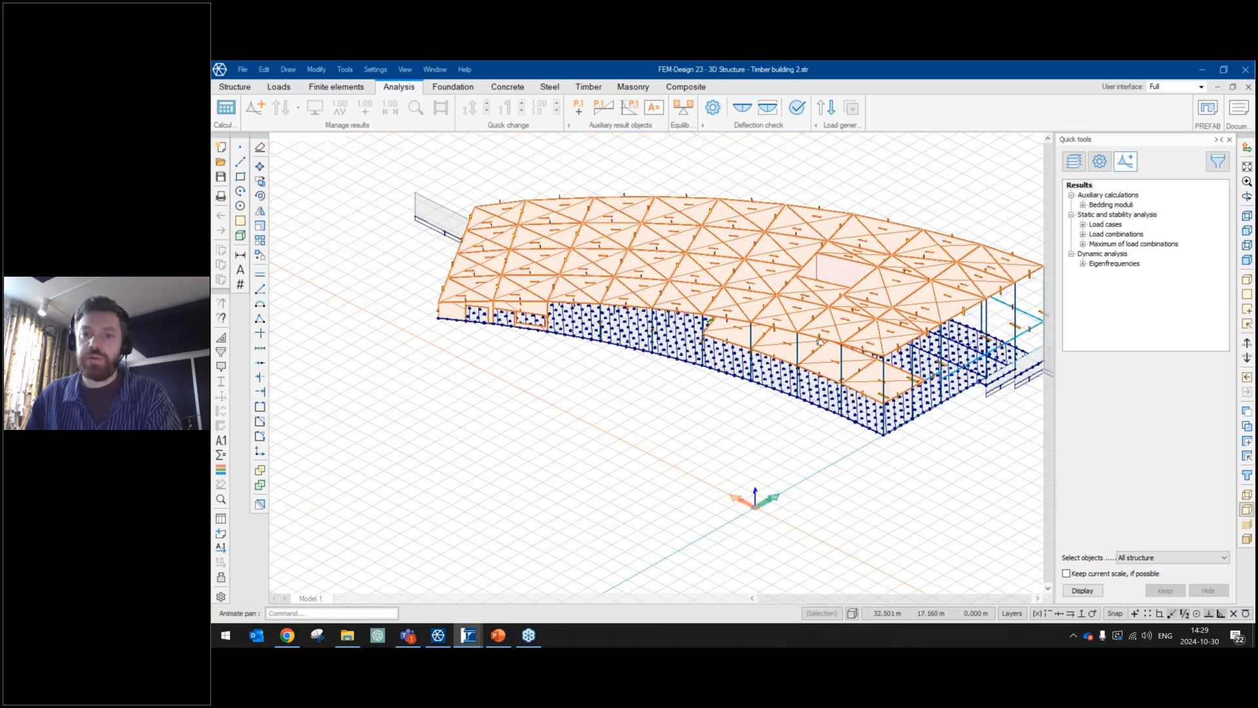
scroll(819, 341, "up", 3)
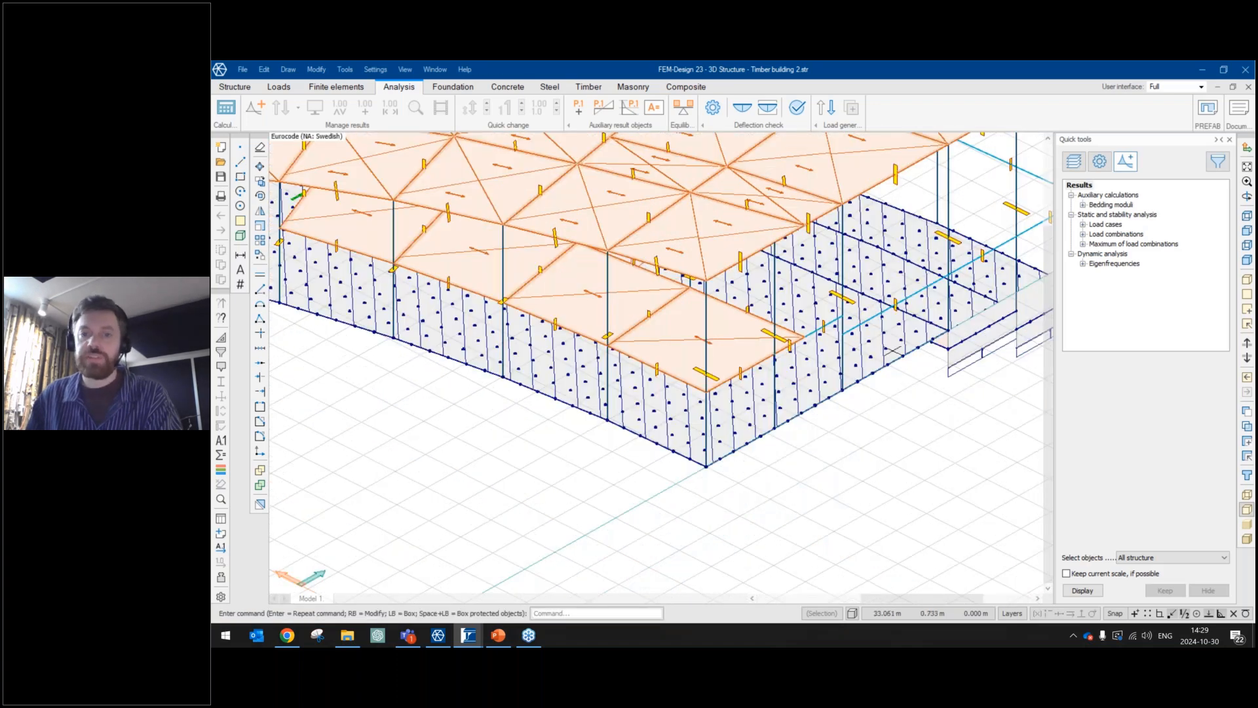
left_click_drag(621, 284, 780, 354)
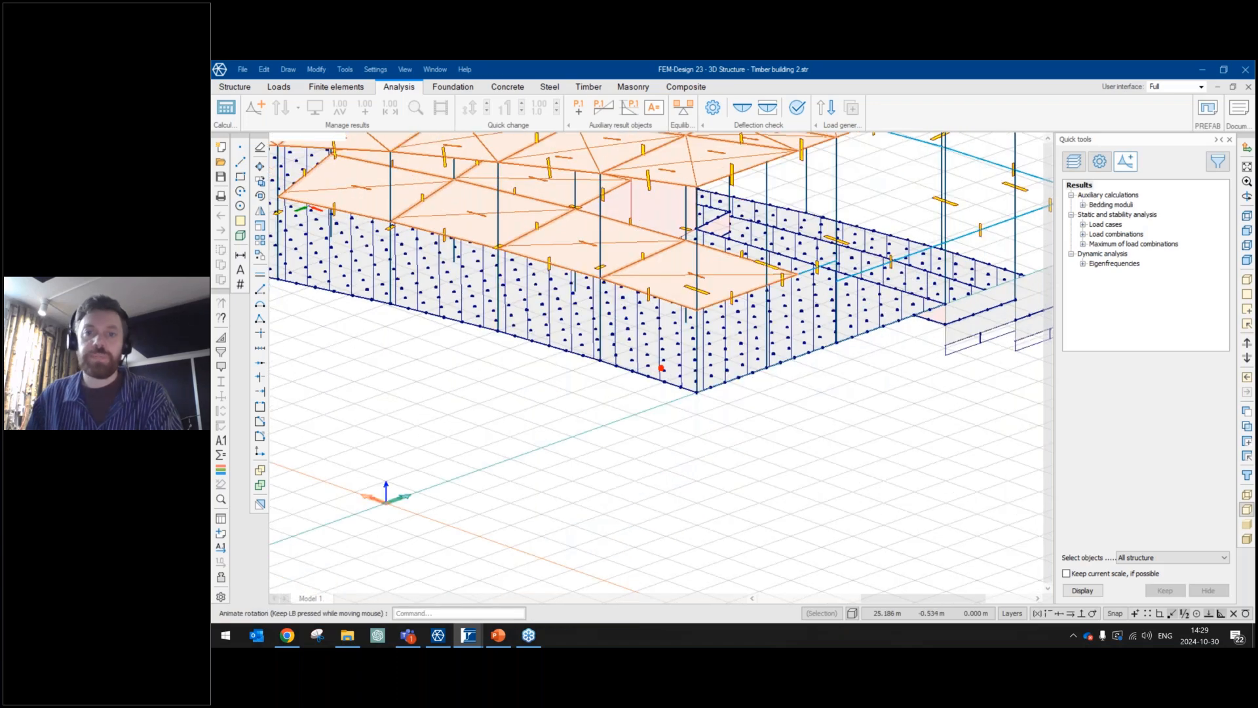
left_click_drag(661, 368, 694, 393)
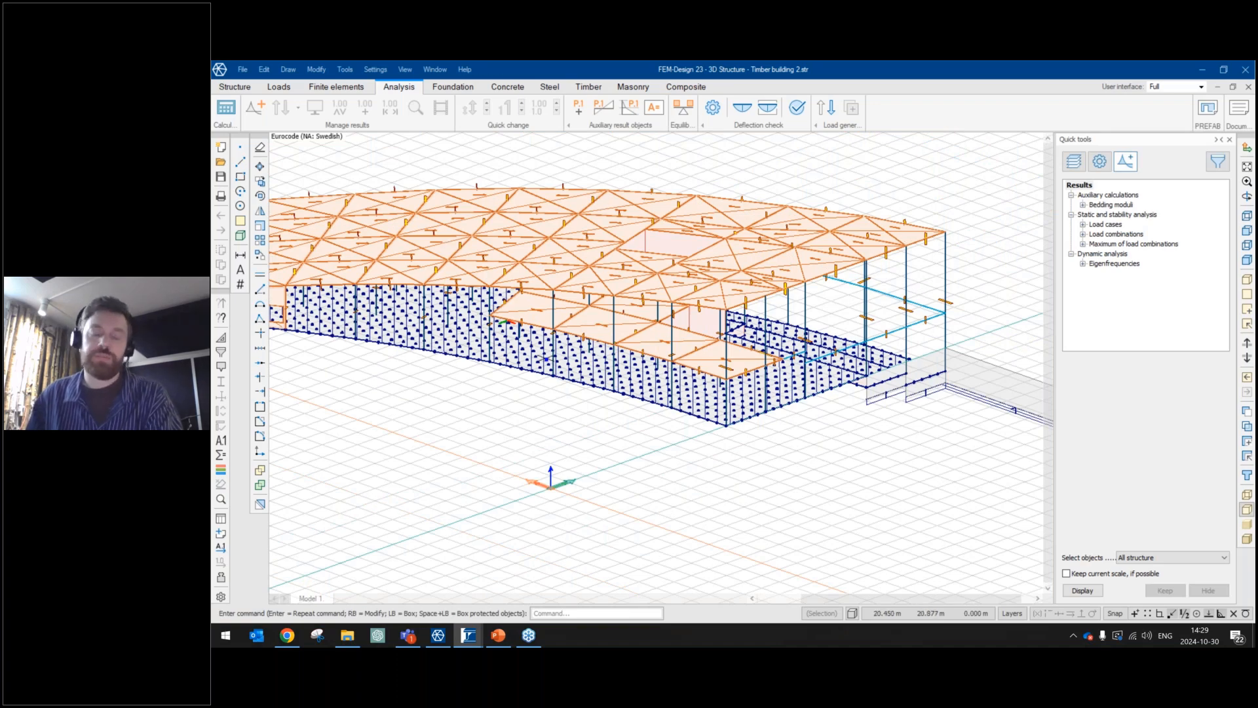
middle_click_drag(222, 230, 334, 253)
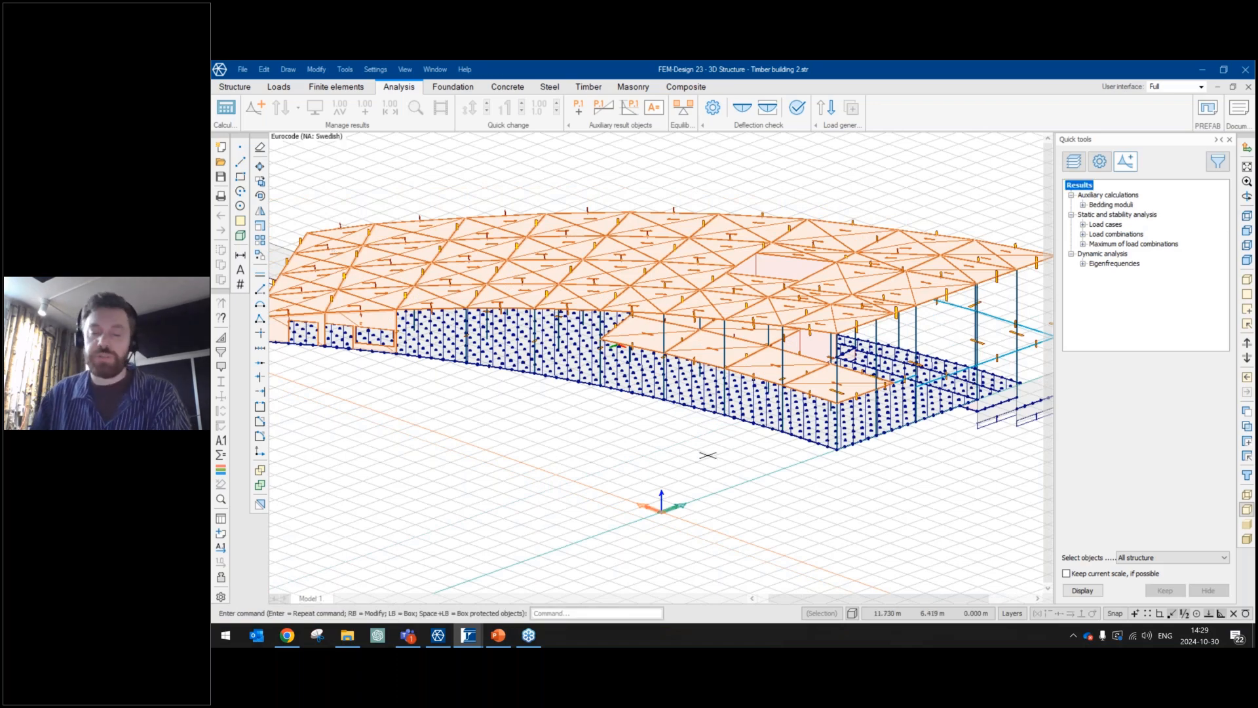
scroll(707, 454, "down", 1)
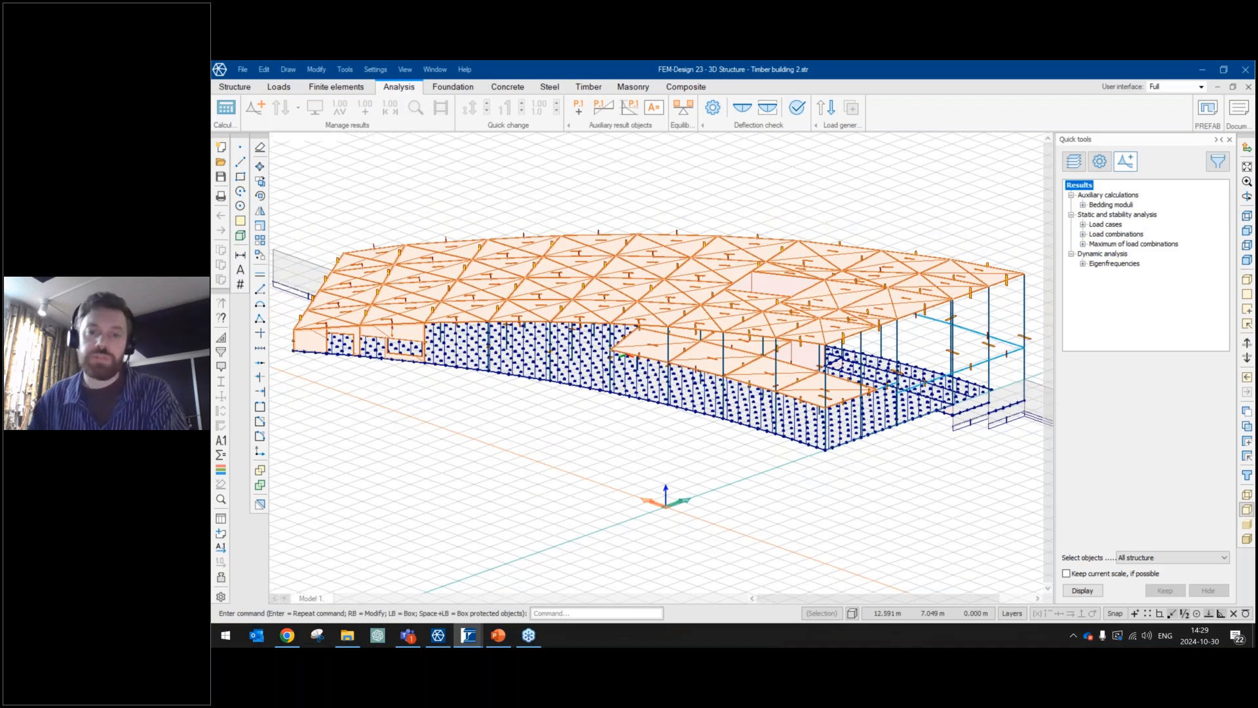
scroll(709, 446, "down", 1)
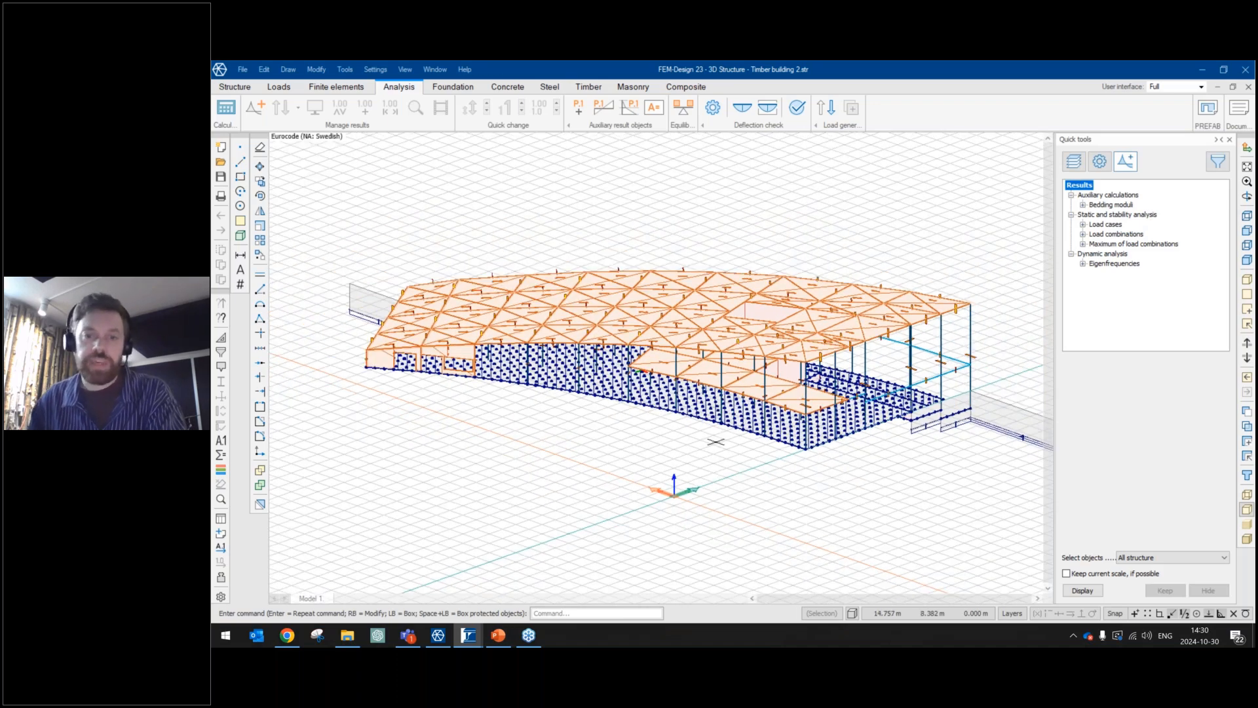
Display the Kz' compression bedding moduli from the auxiliary calculations on the model.
left_click(1083, 205)
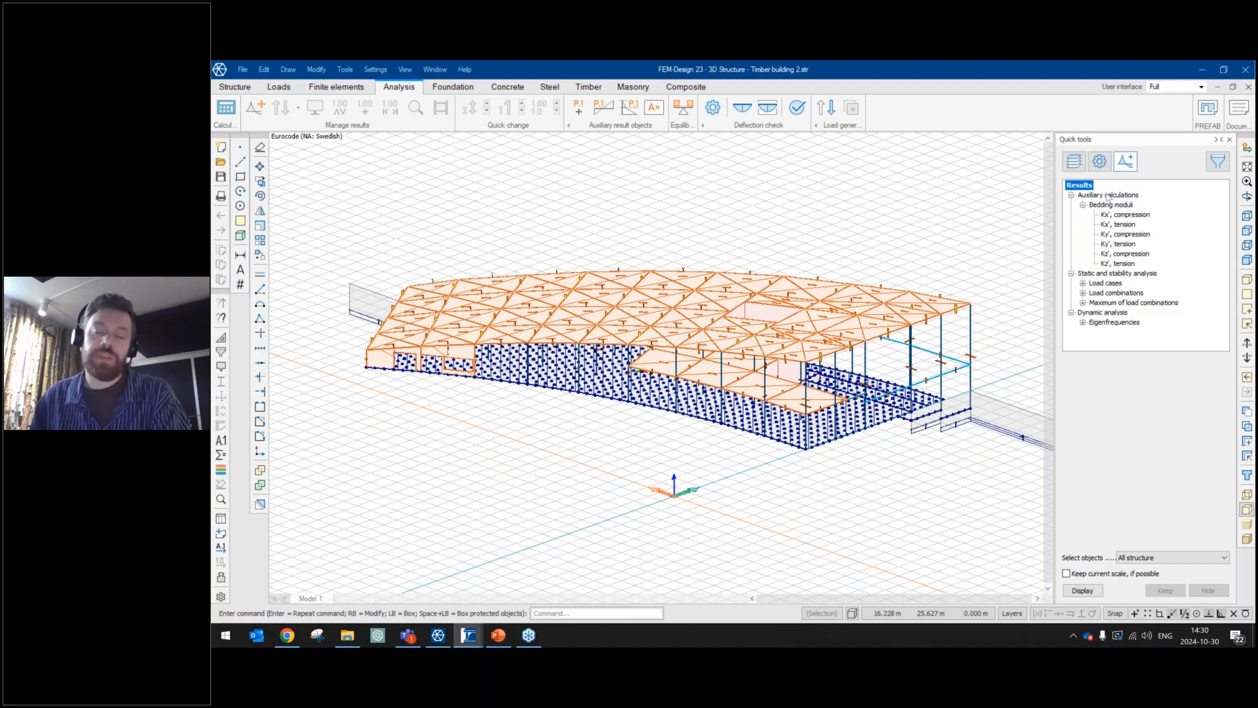
left_click(1107, 195)
left_click(1106, 205)
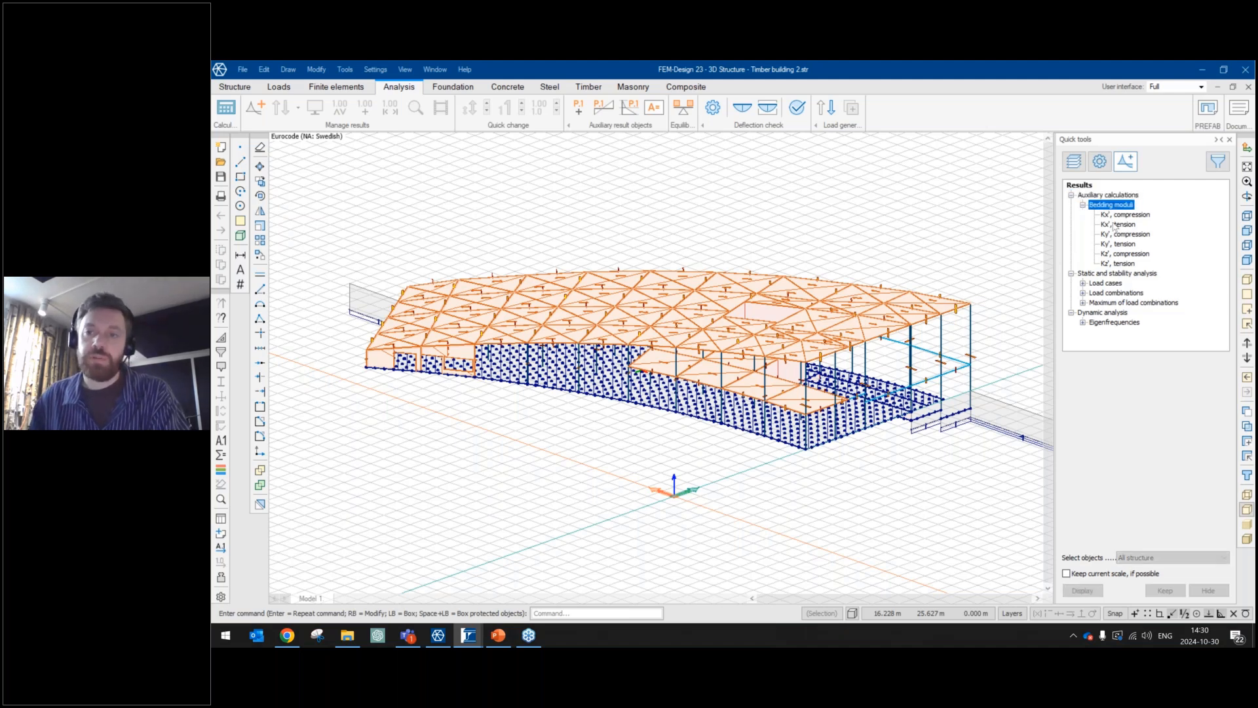
left_click(1123, 255)
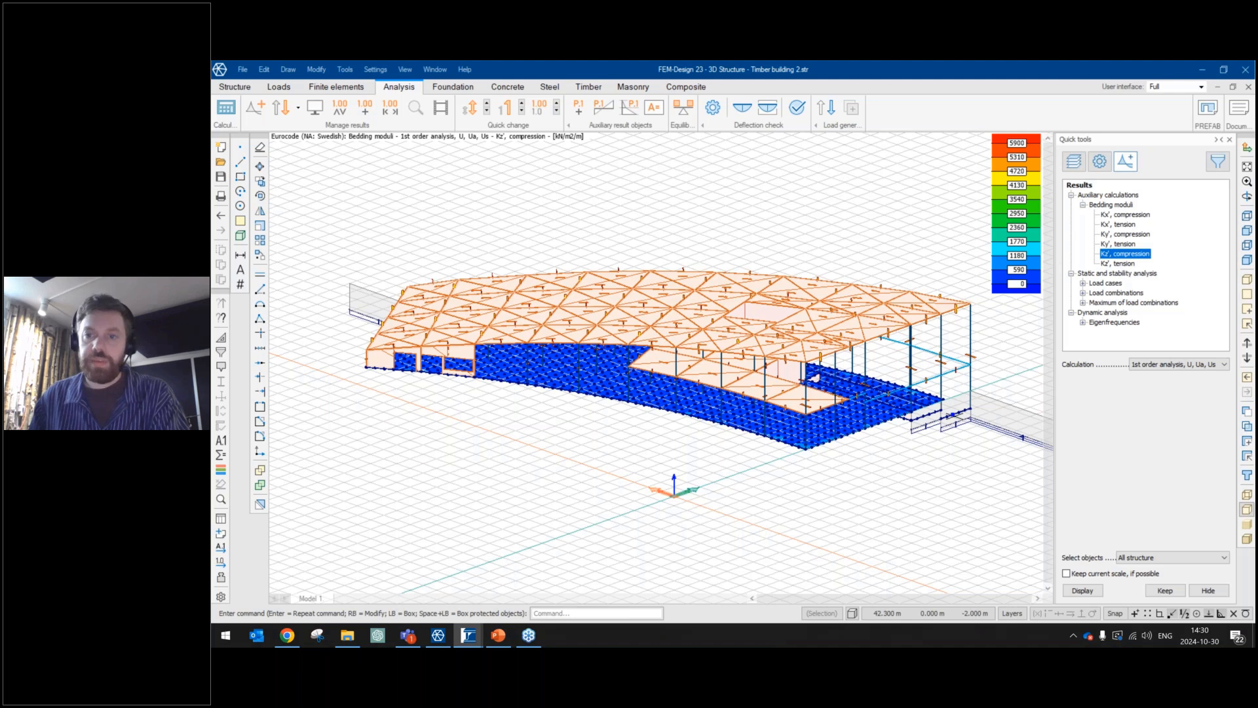
Display the translational displacements of load combination LC1ULS on the model.
double_click(1108, 194)
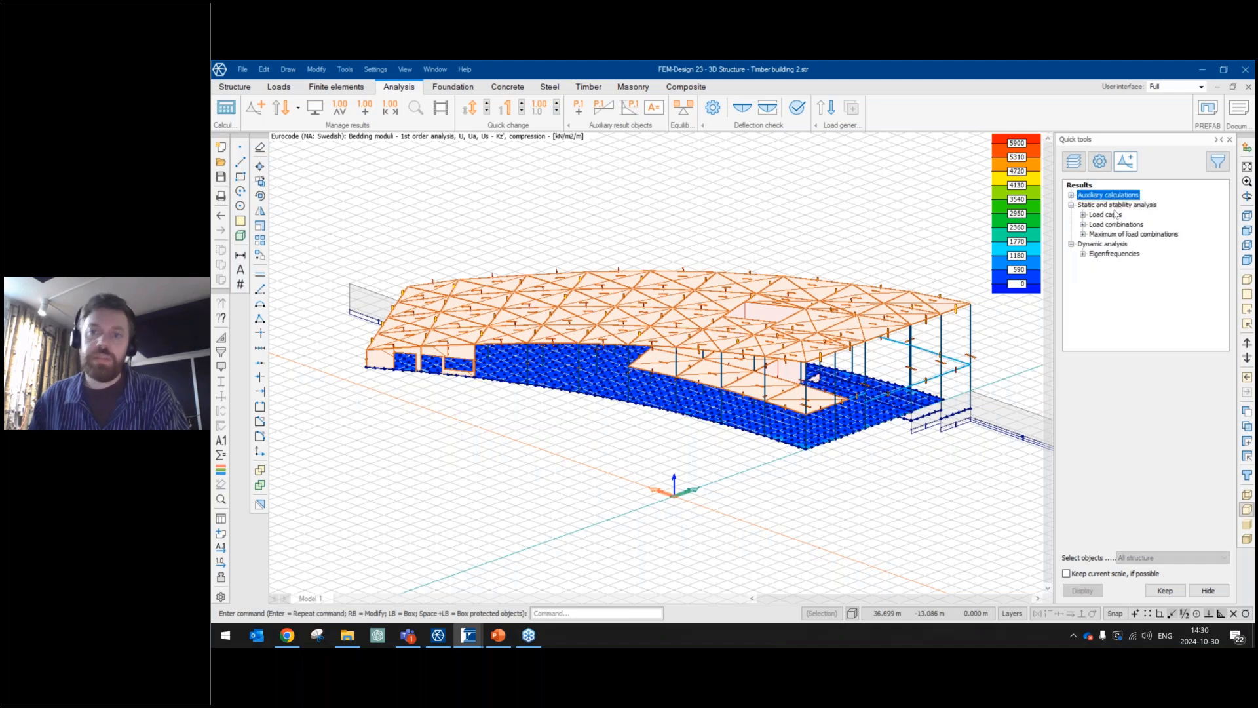
left_click(1082, 225)
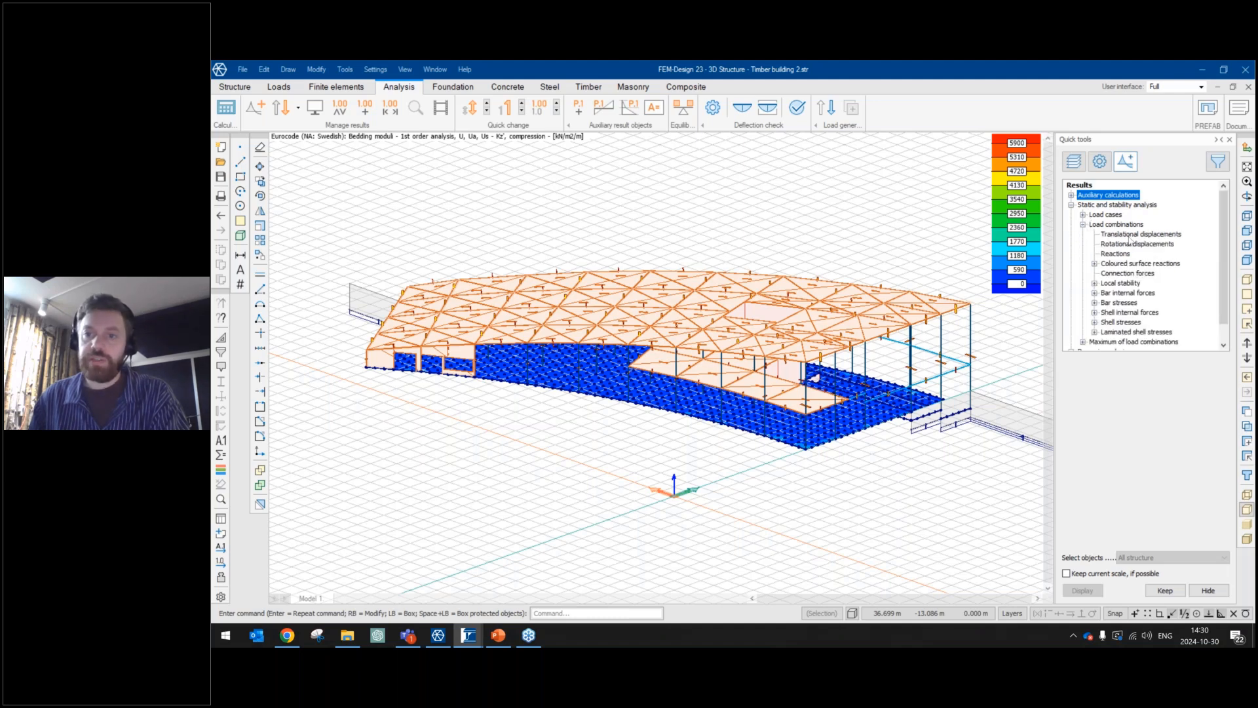
left_click(1140, 234)
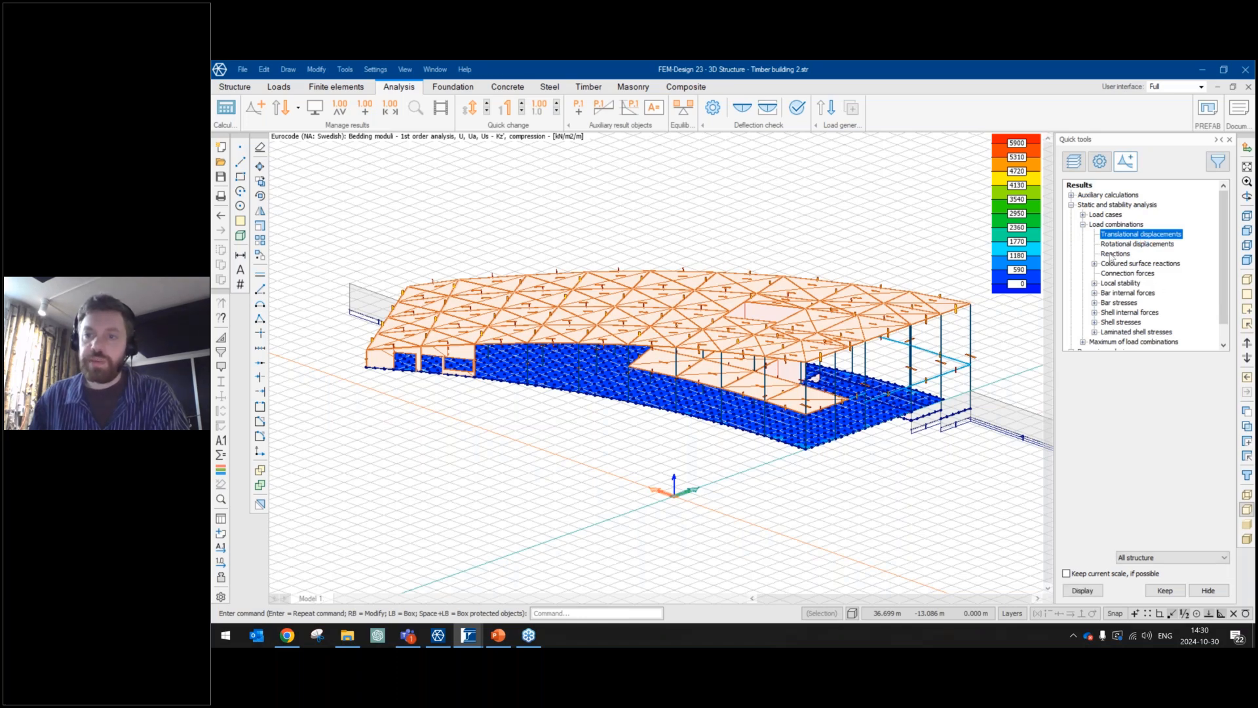
Look through the load combination results for reactions, bar internal forces and shell internal forces.
left_click(1112, 255)
scroll(1112, 257, "down", 1)
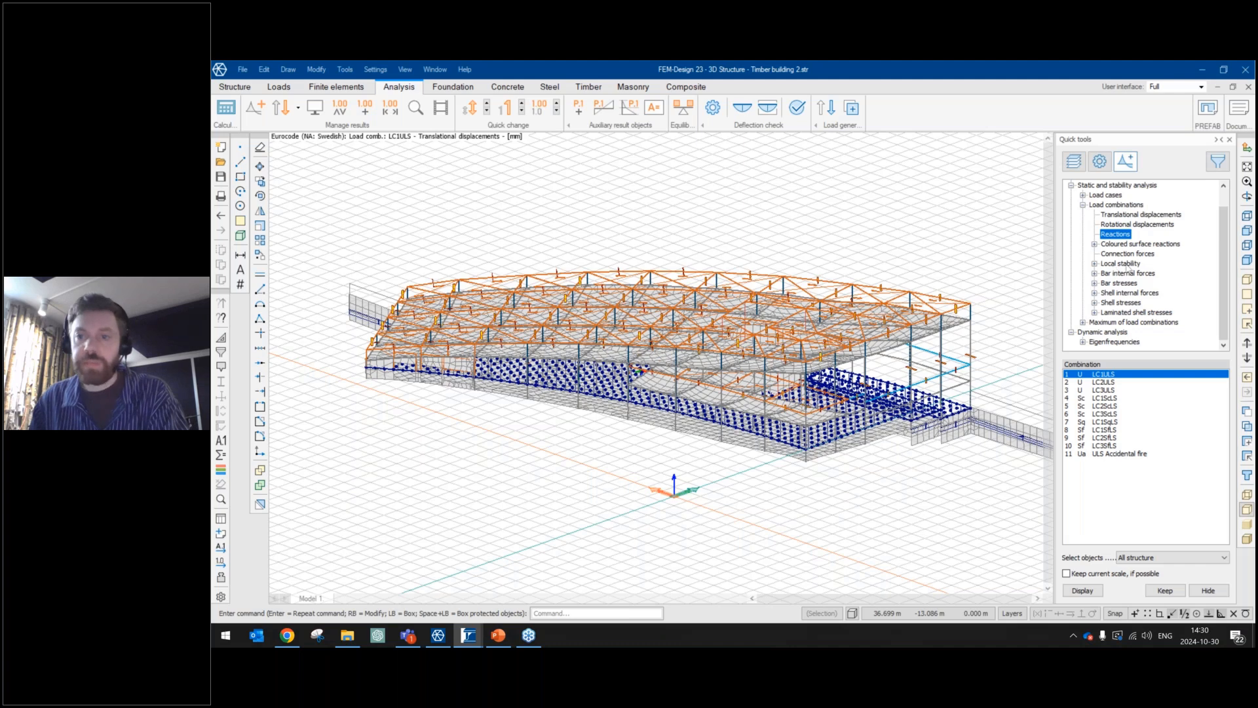
left_click(1095, 273)
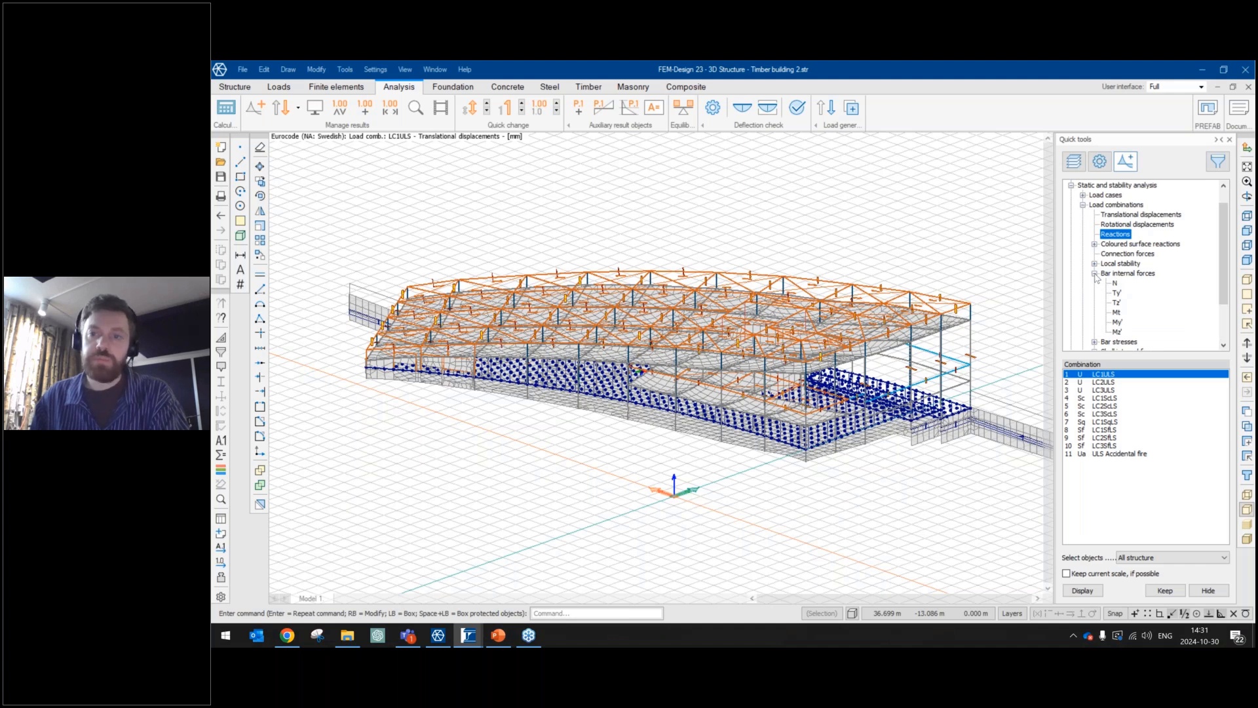
left_click(1095, 273)
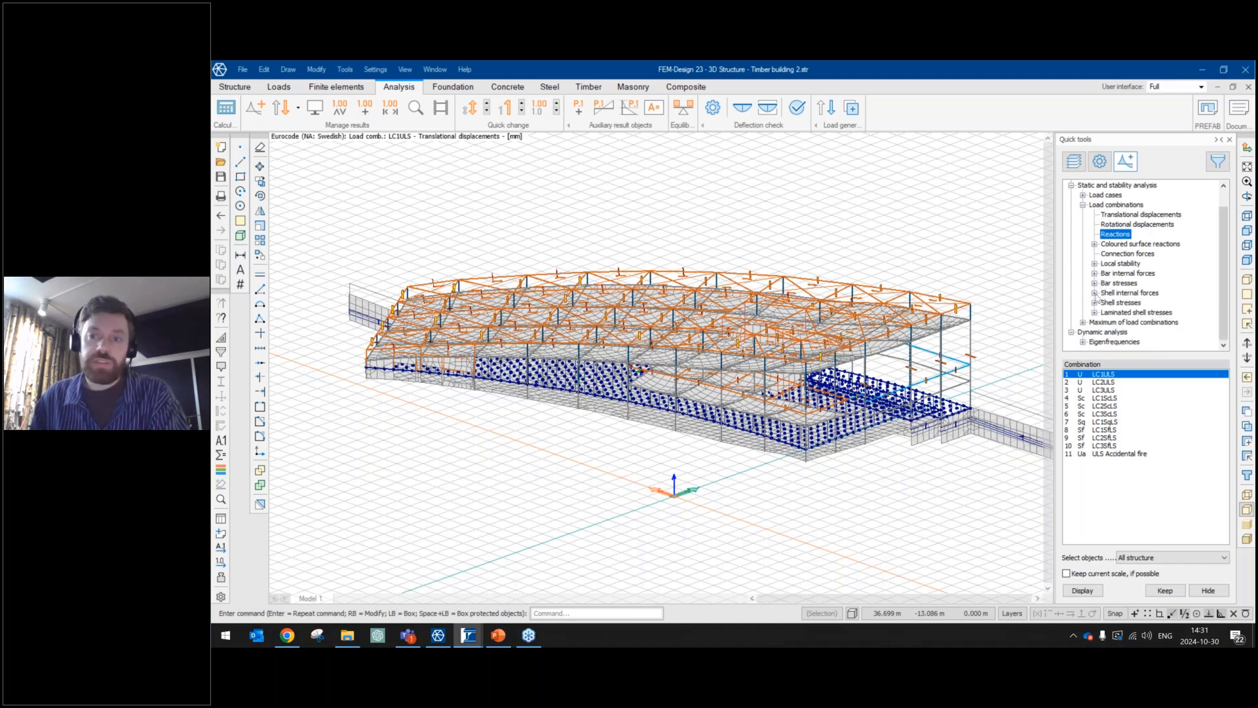
left_click(1094, 293)
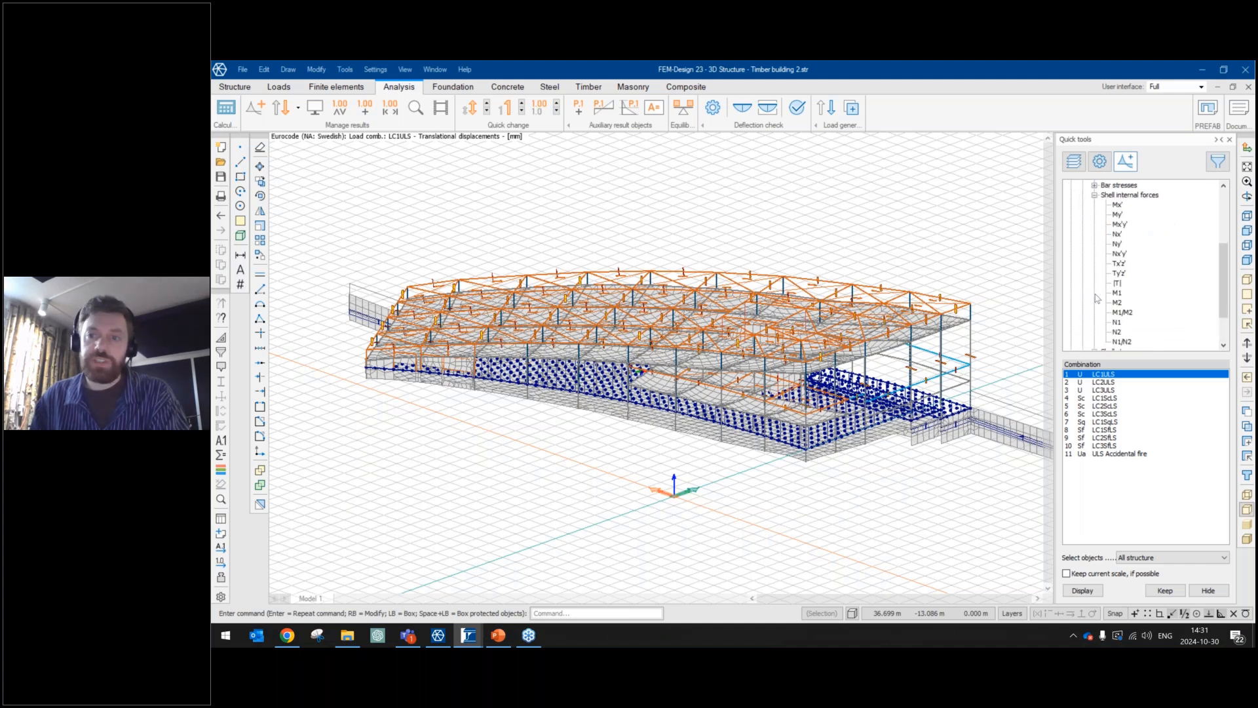
left_click(1094, 194)
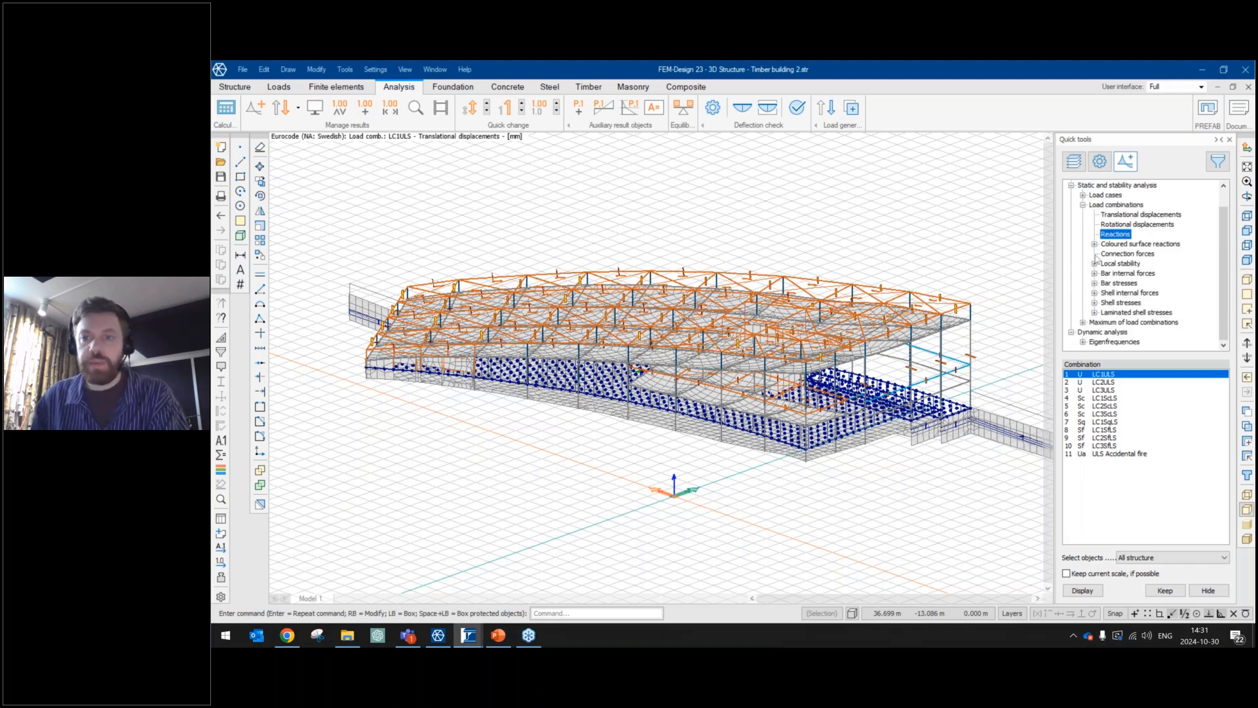
Display the laminated shell stress σ vm, top of layer 1 for LC1ULS as a graph in the shell local system.
left_click(1095, 314)
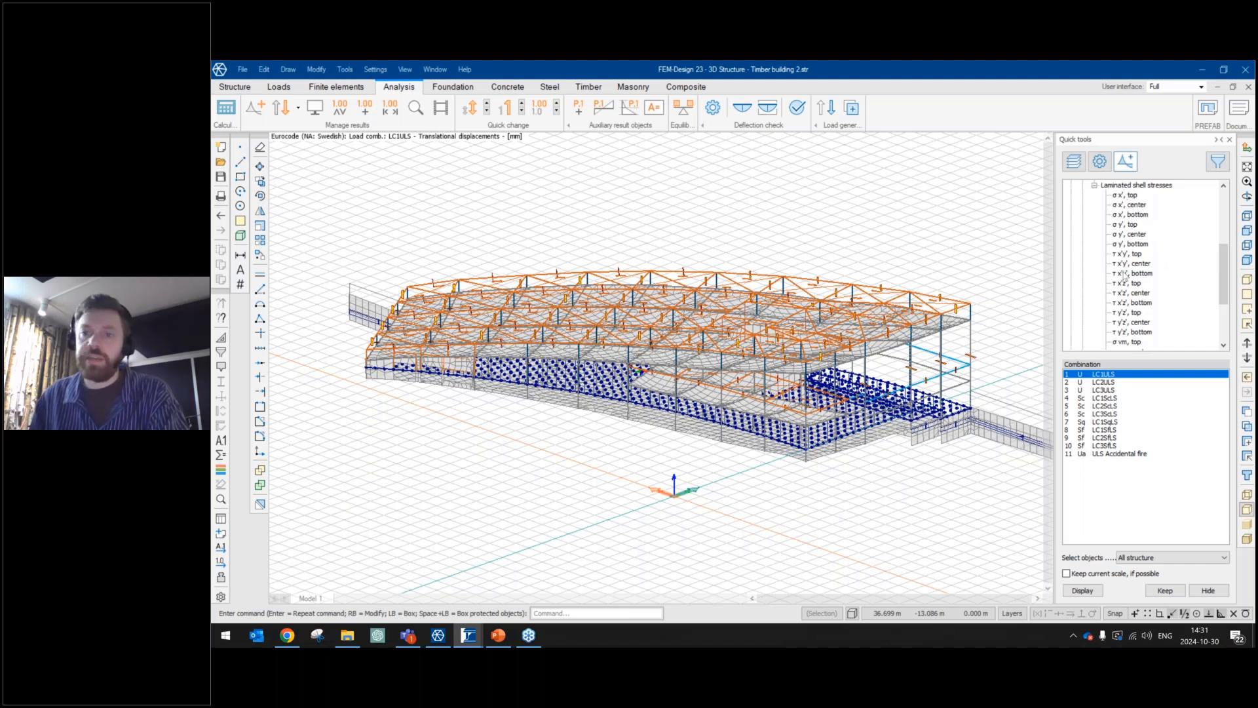
left_click(1125, 196)
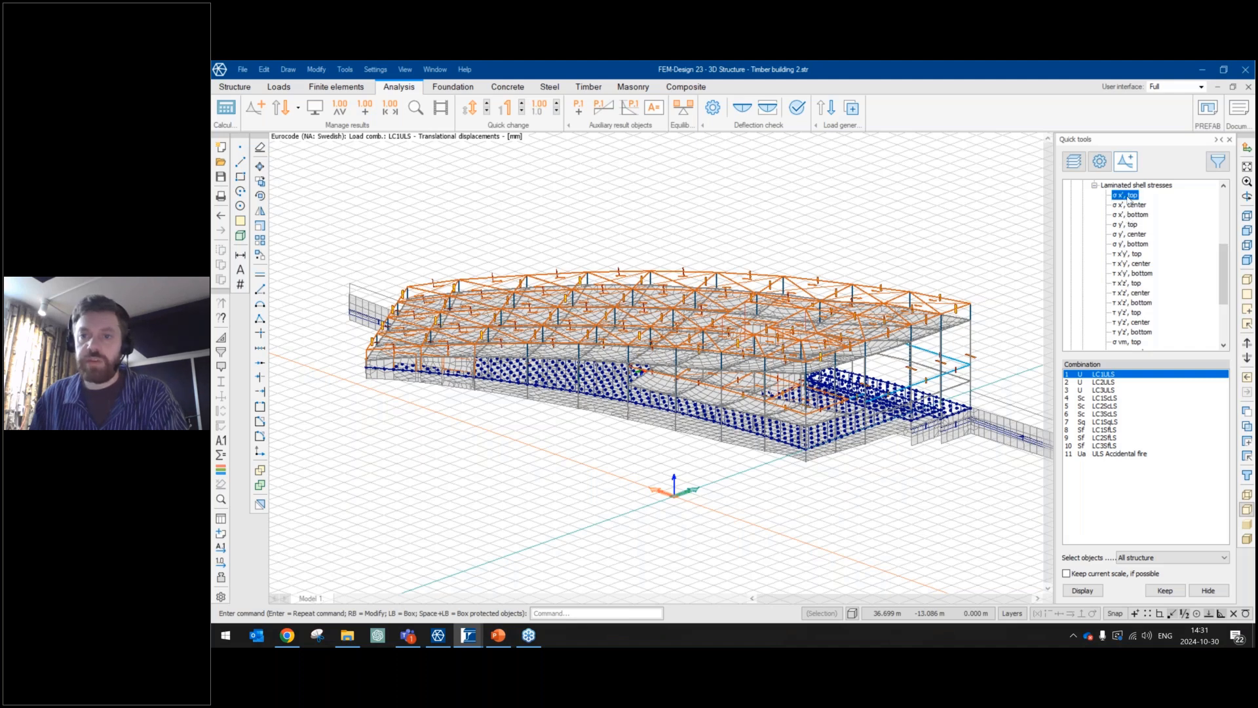
left_click(1132, 206)
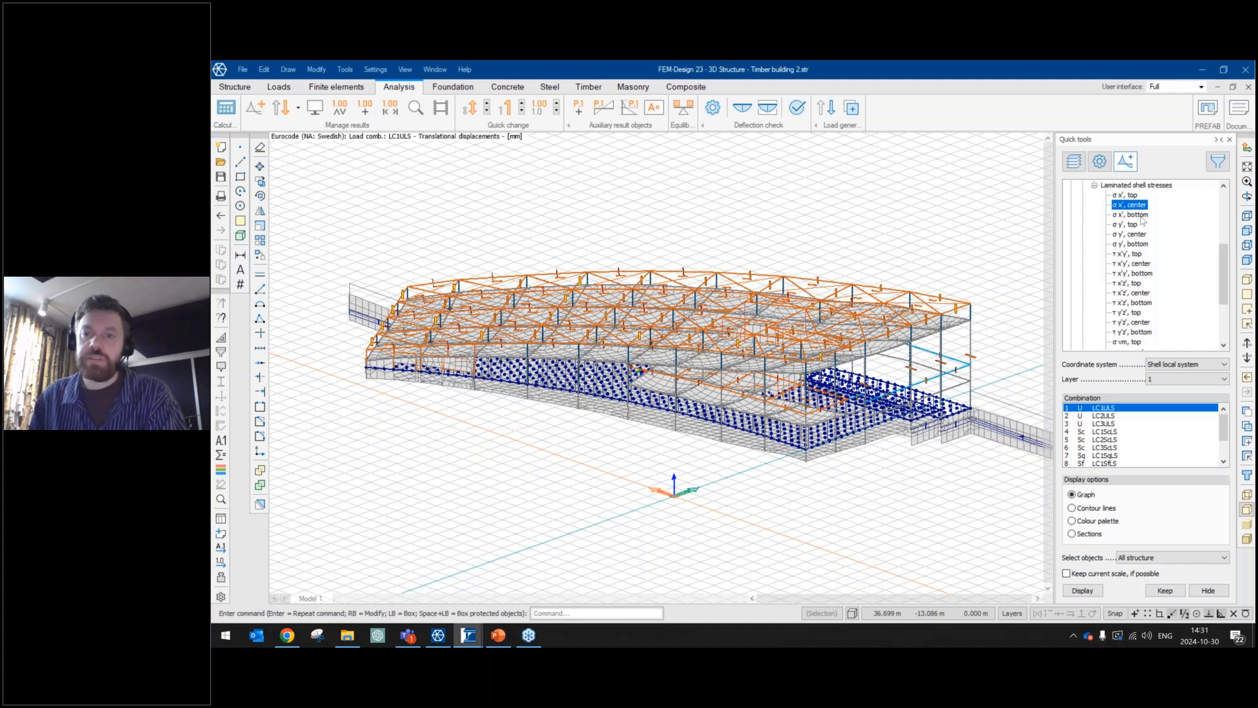
scroll(1150, 252, "down", 2)
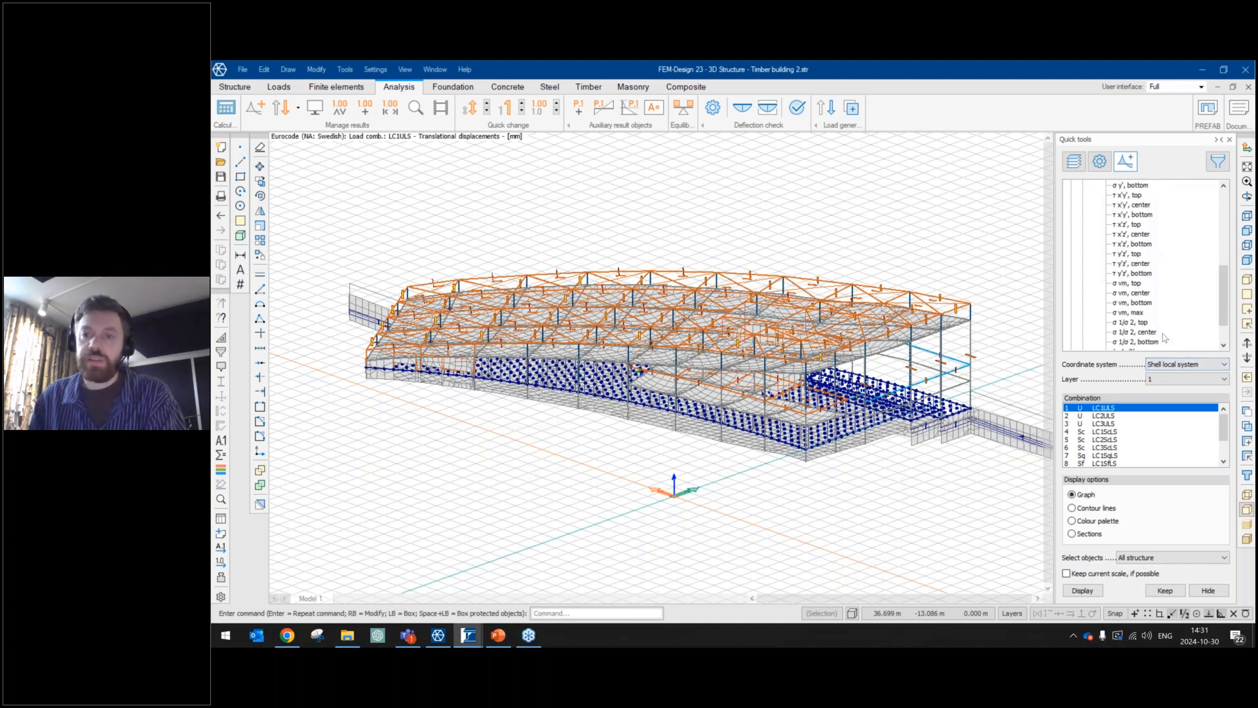
left_click(1137, 284)
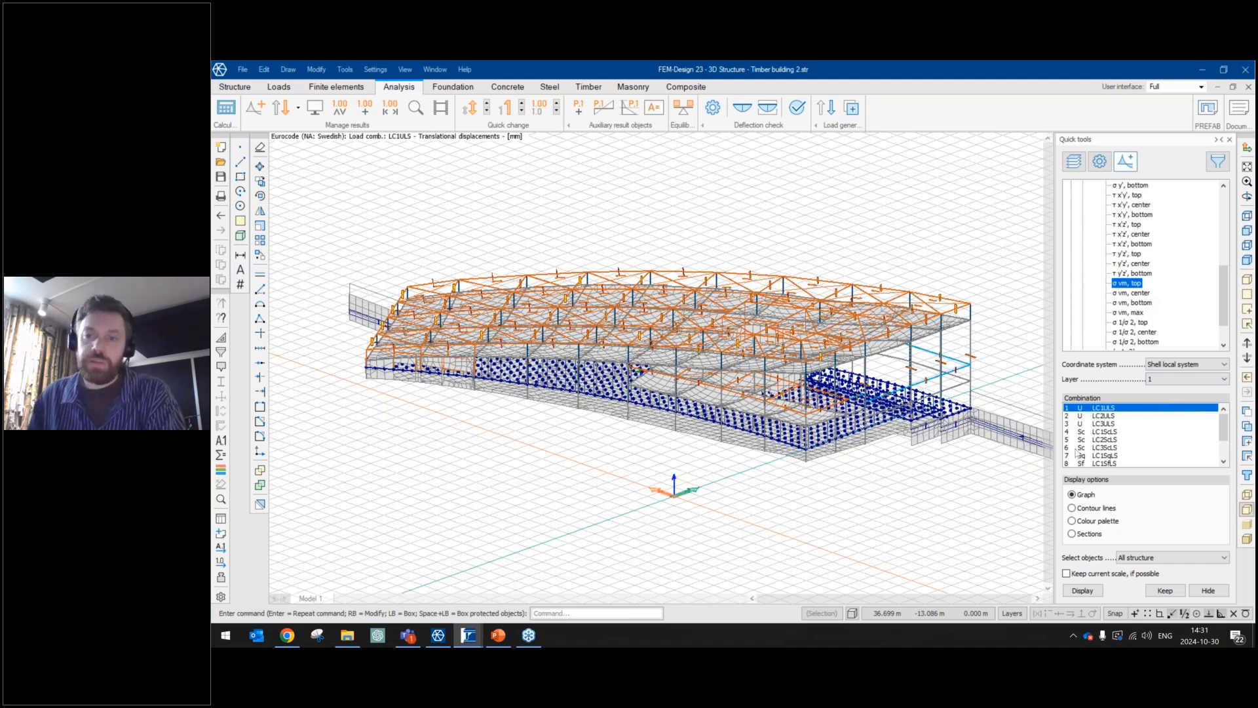
left_click(1177, 380)
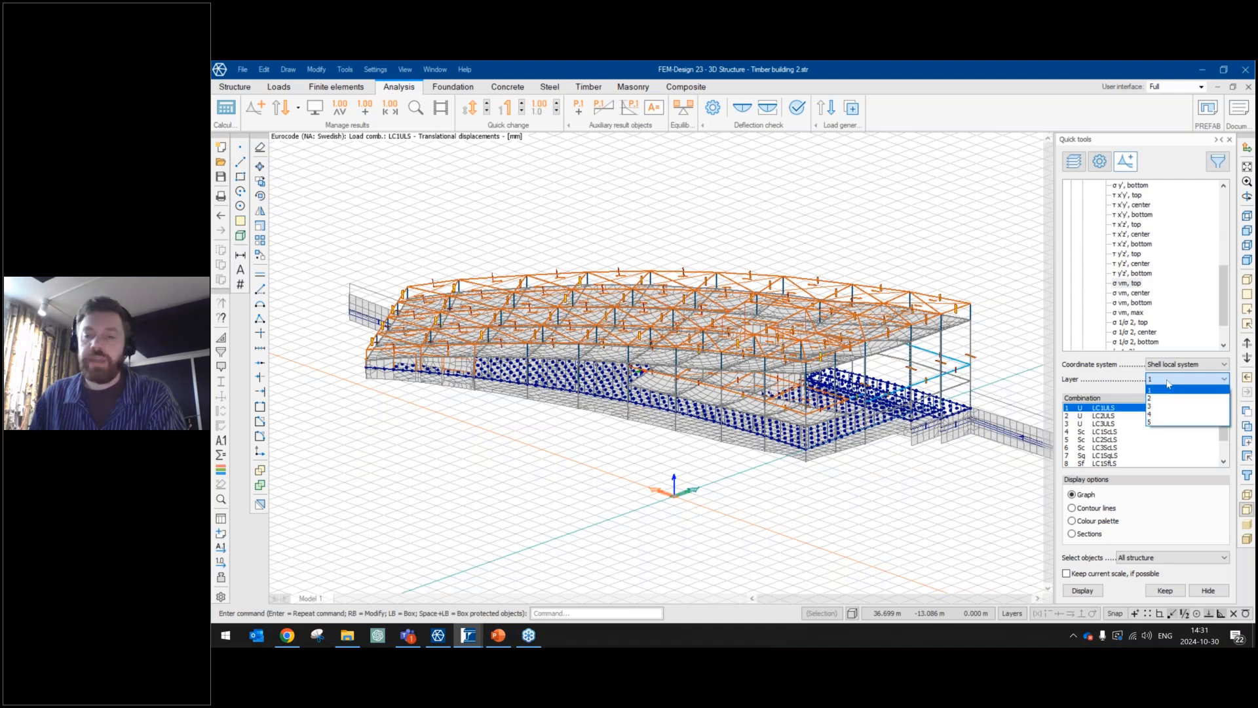
left_click(1168, 394)
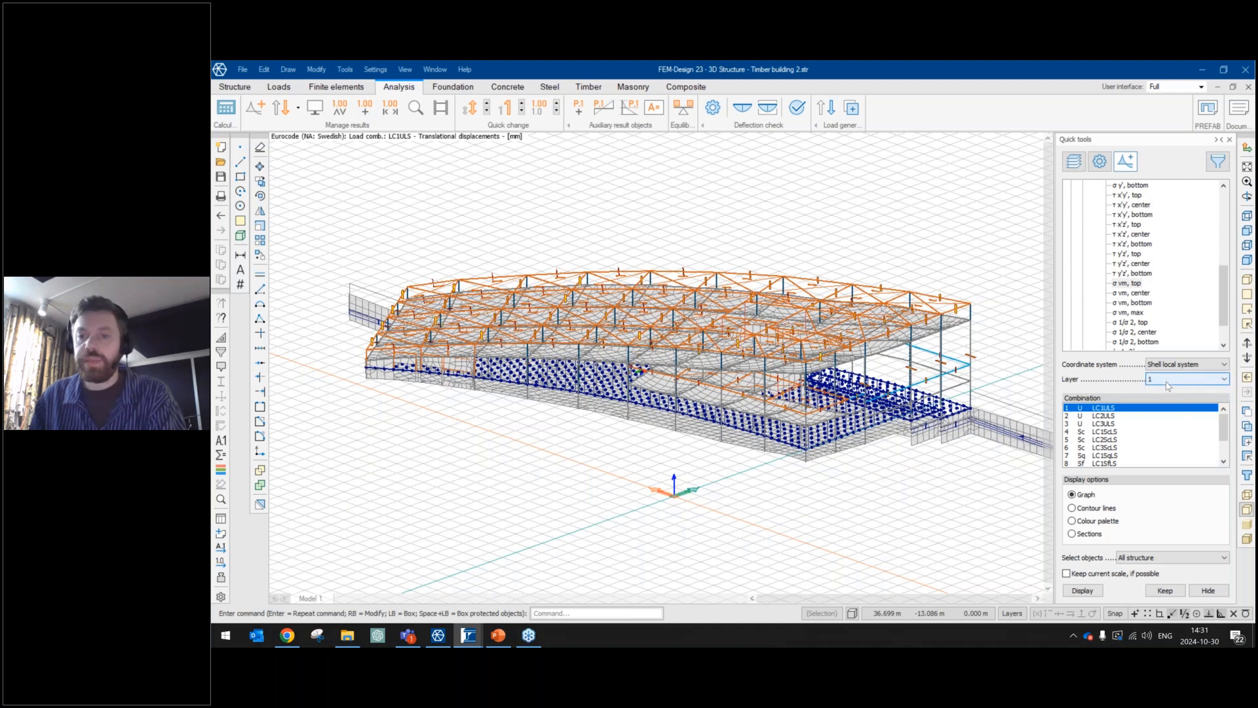
left_click(1082, 591)
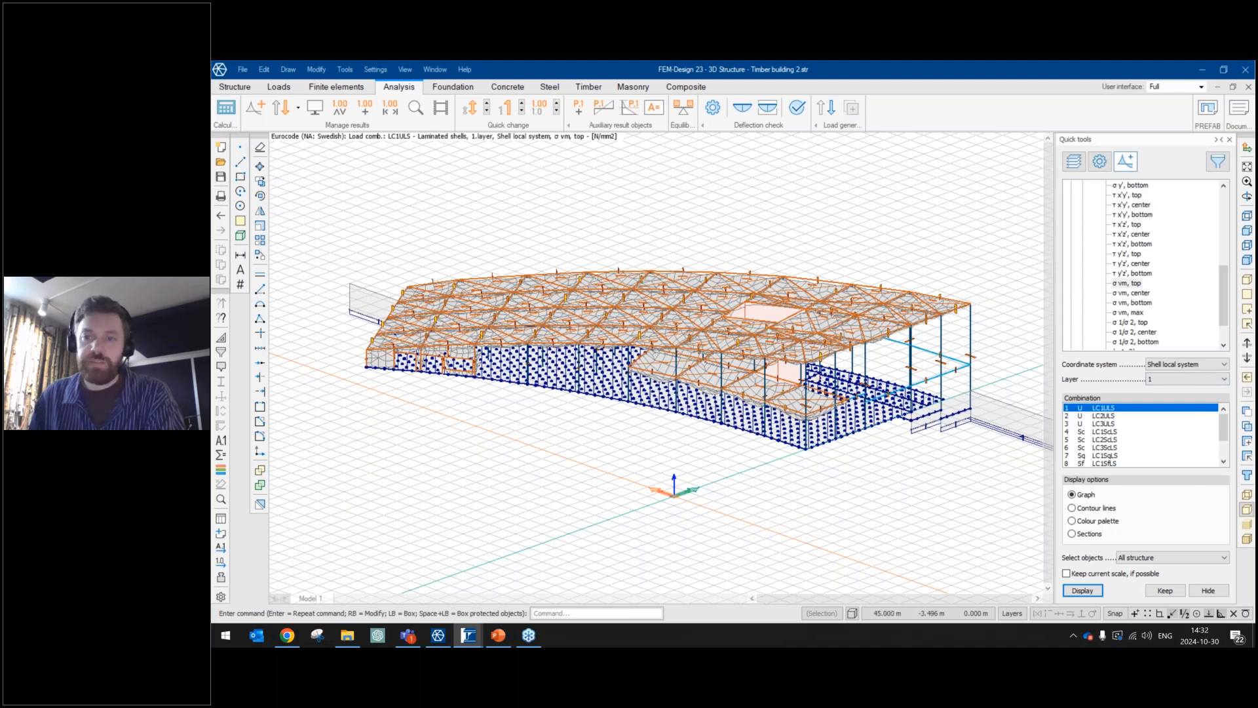
Check the coordinate system choices for the laminated shell stresses, keep Shell local system, and review the list of stress components.
left_click(1202, 366)
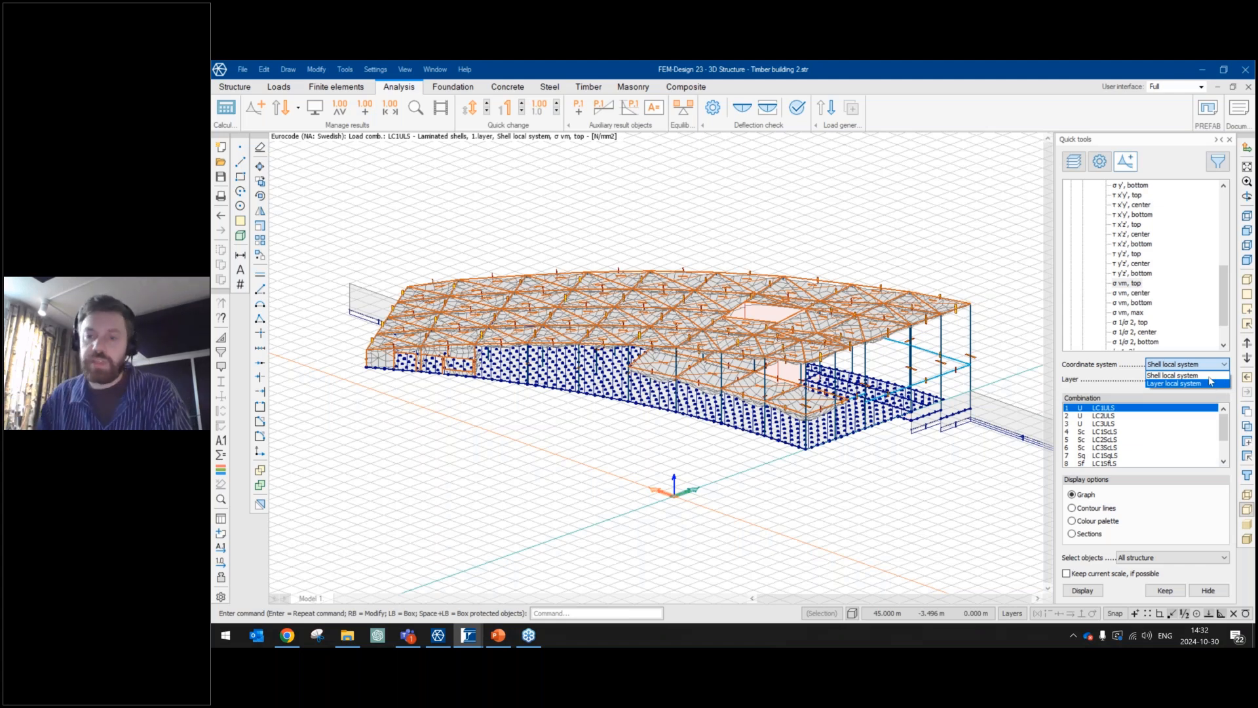
left_click(1172, 375)
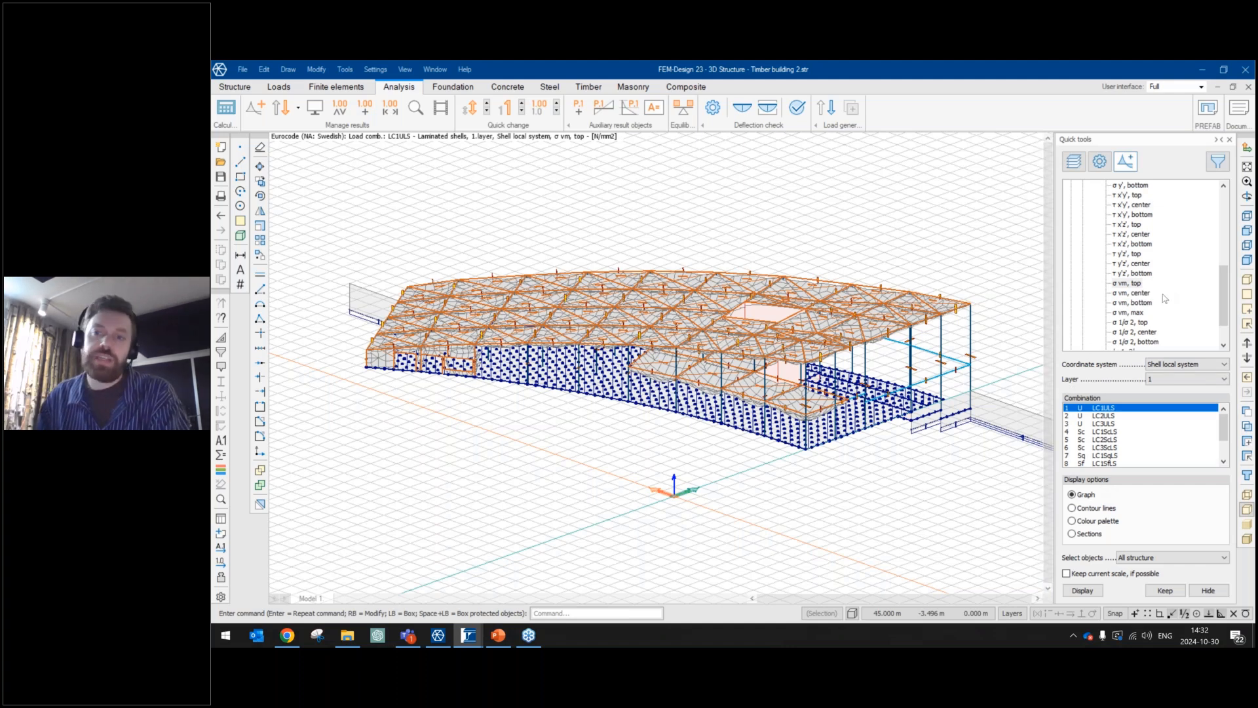
scroll(1161, 288, "up", 4)
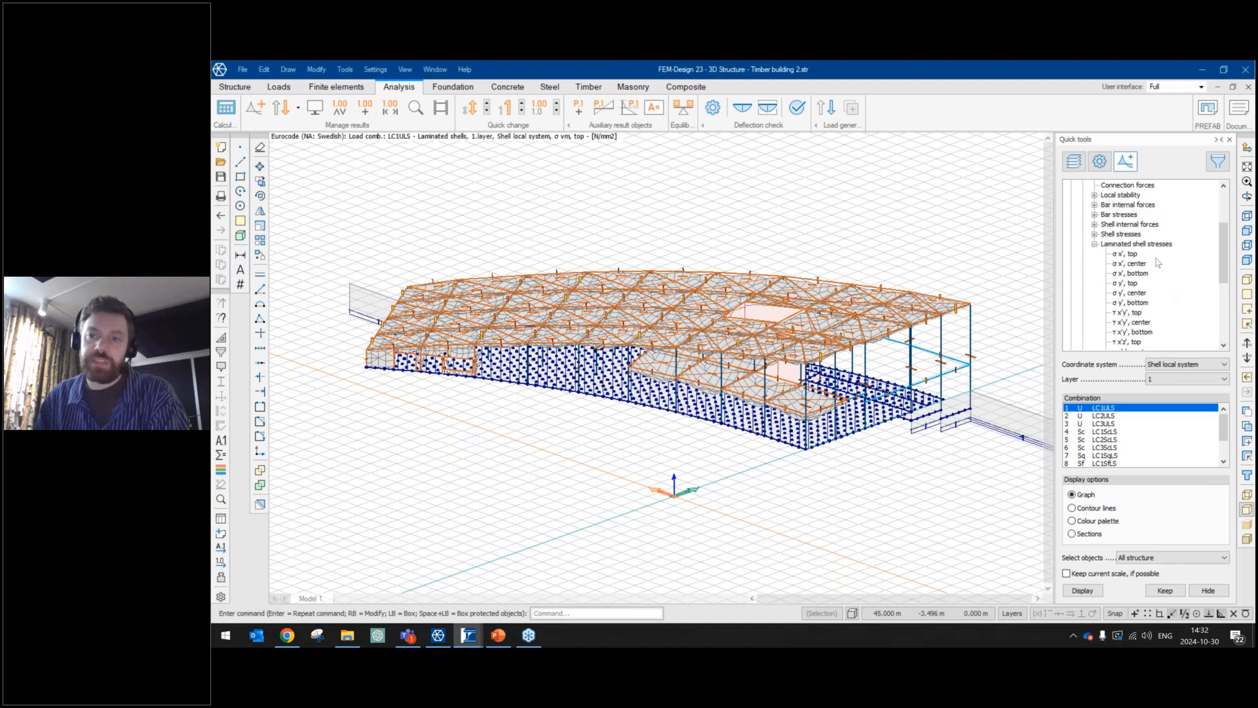
scroll(1158, 263, "down", 5)
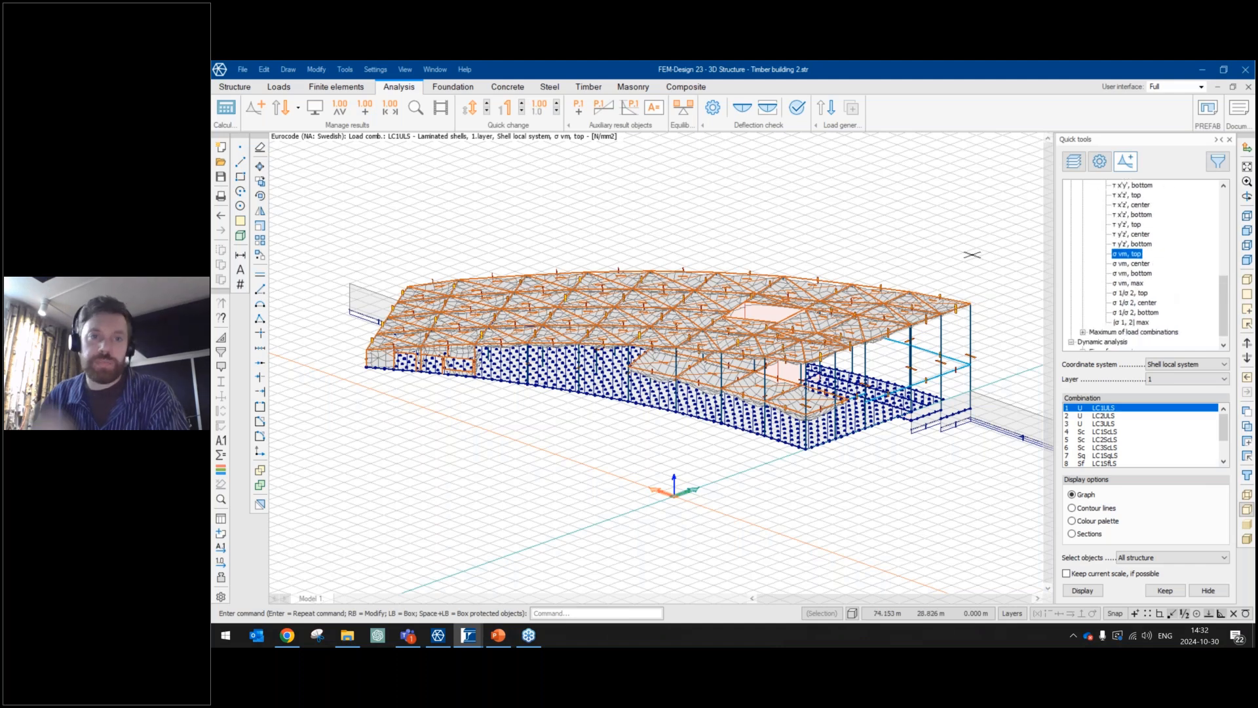
Place a detailed laminated stress result point on the corner floor plate beside the floor opening and open its detailed result.
left_click(415, 109)
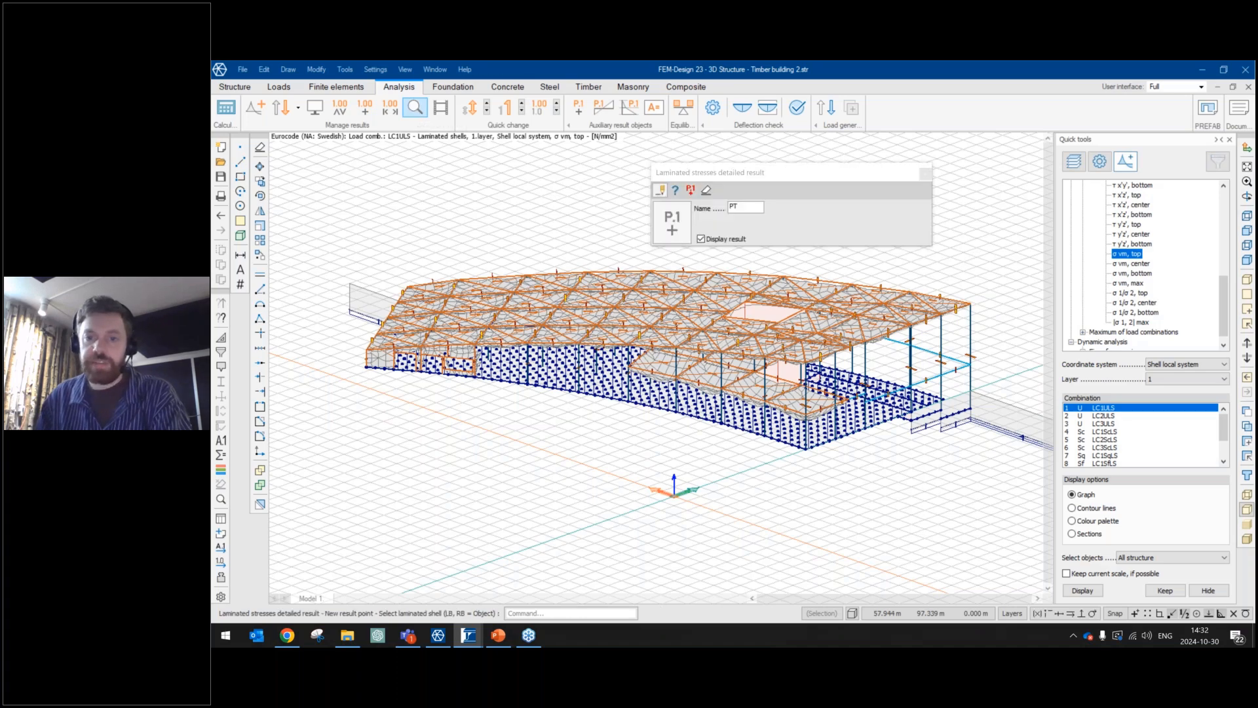
scroll(793, 408, "up", 5)
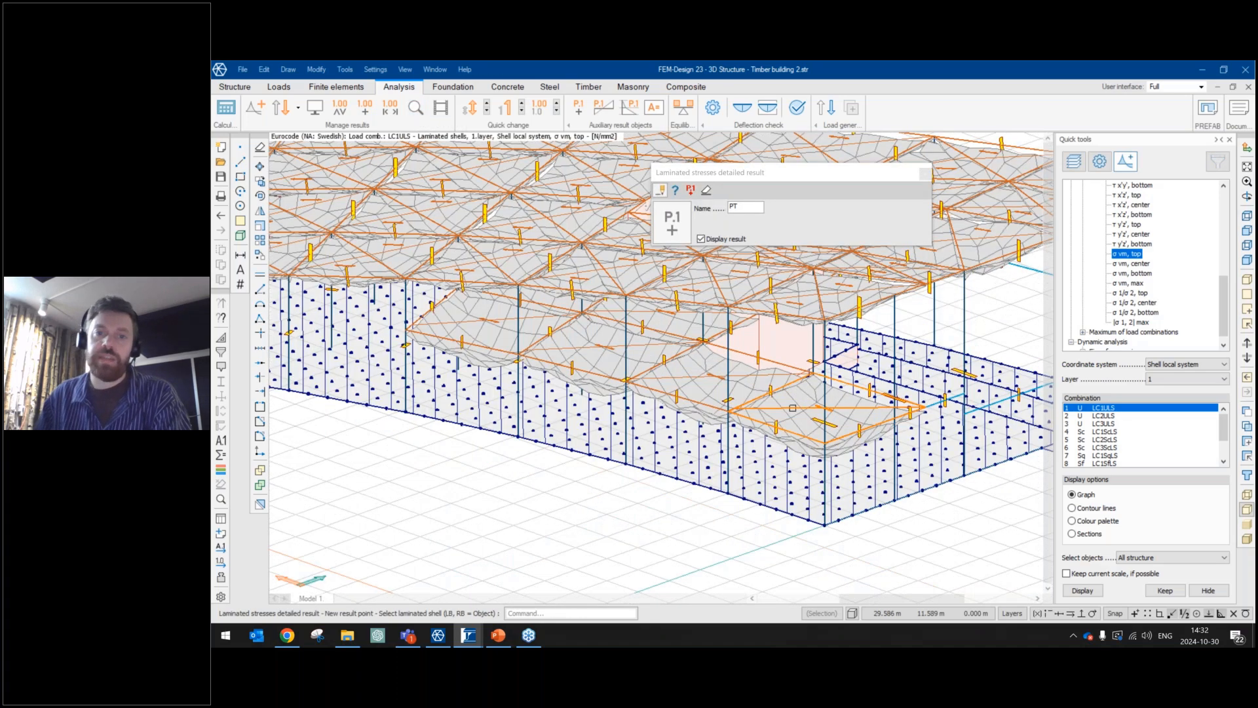
left_click(792, 407)
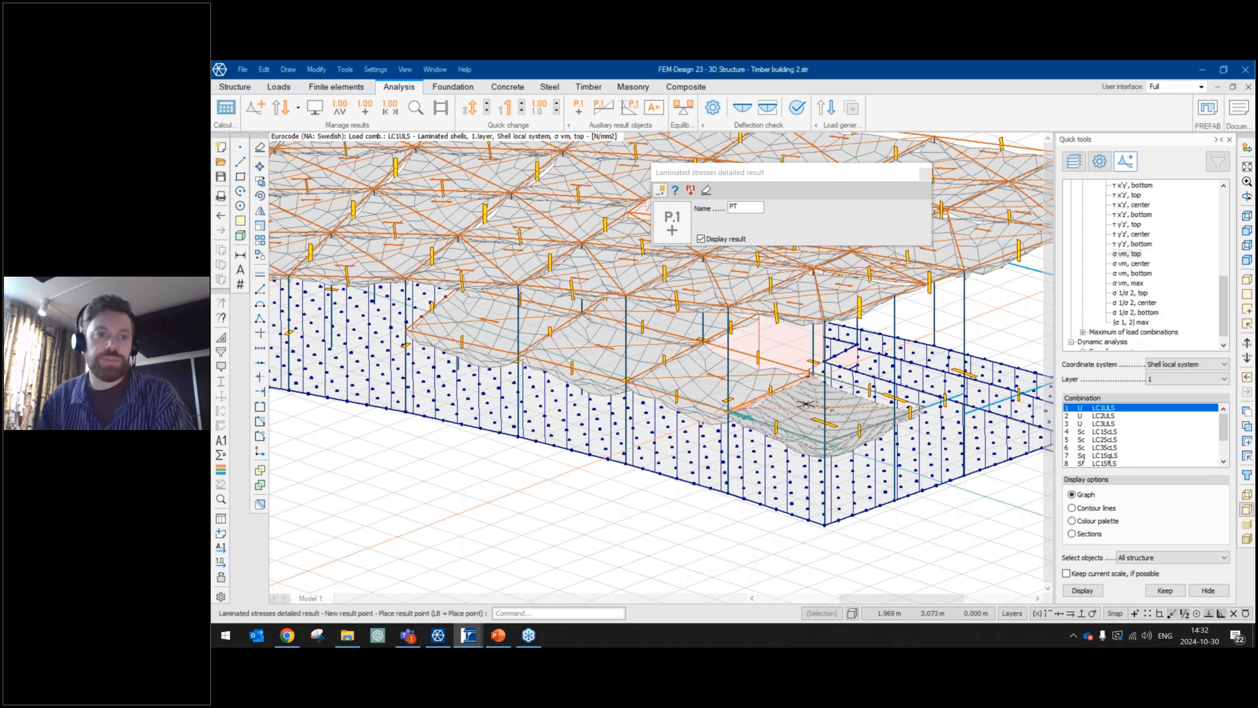
left_click(806, 403)
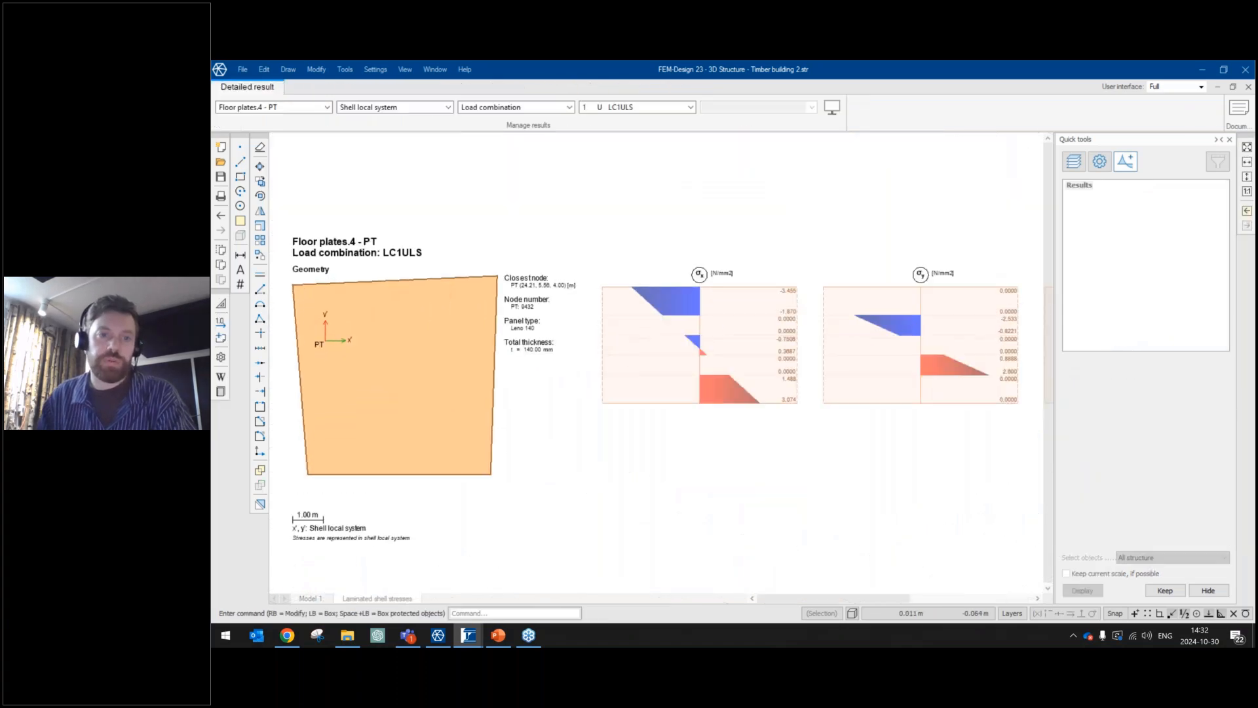
Examine the plate geometry, panel data and layer-by-layer normal and shear stress diagrams at the result point, and close the detailed result.
scroll(470, 374, "up", 2)
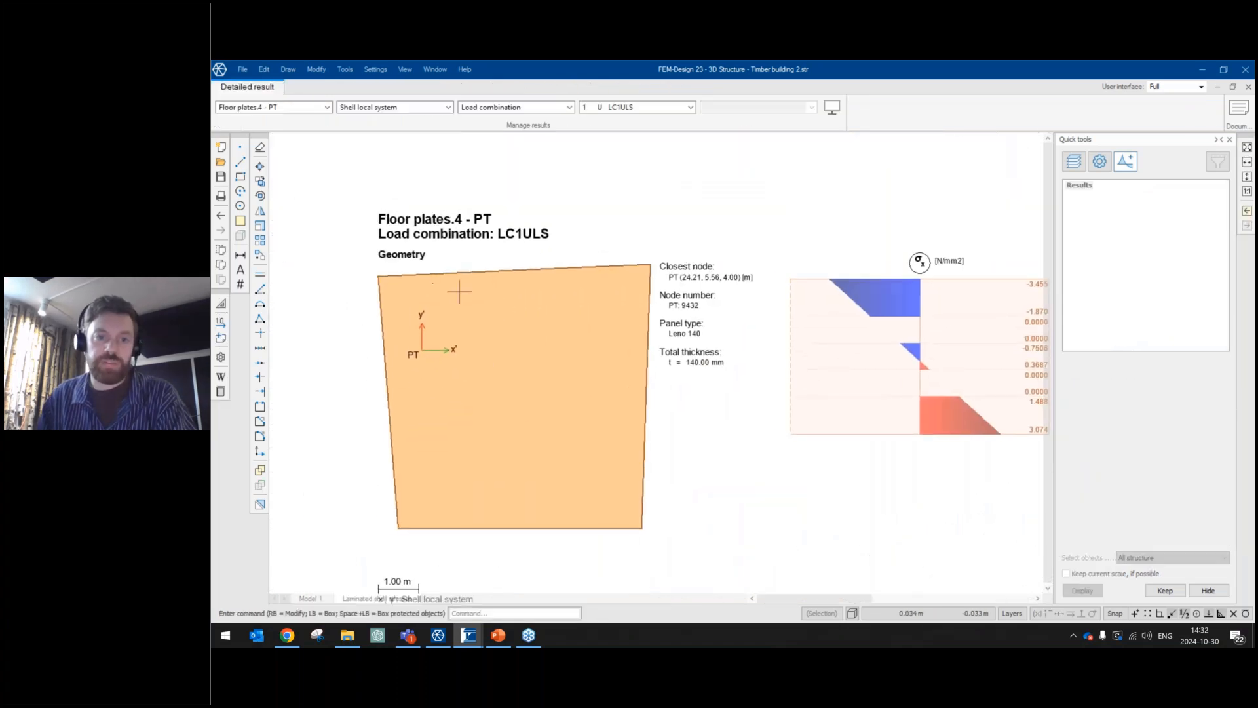
mouse_move(784, 405)
middle_mouse_down()
mouse_move(696, 407)
mouse_move(516, 376)
middle_mouse_up()
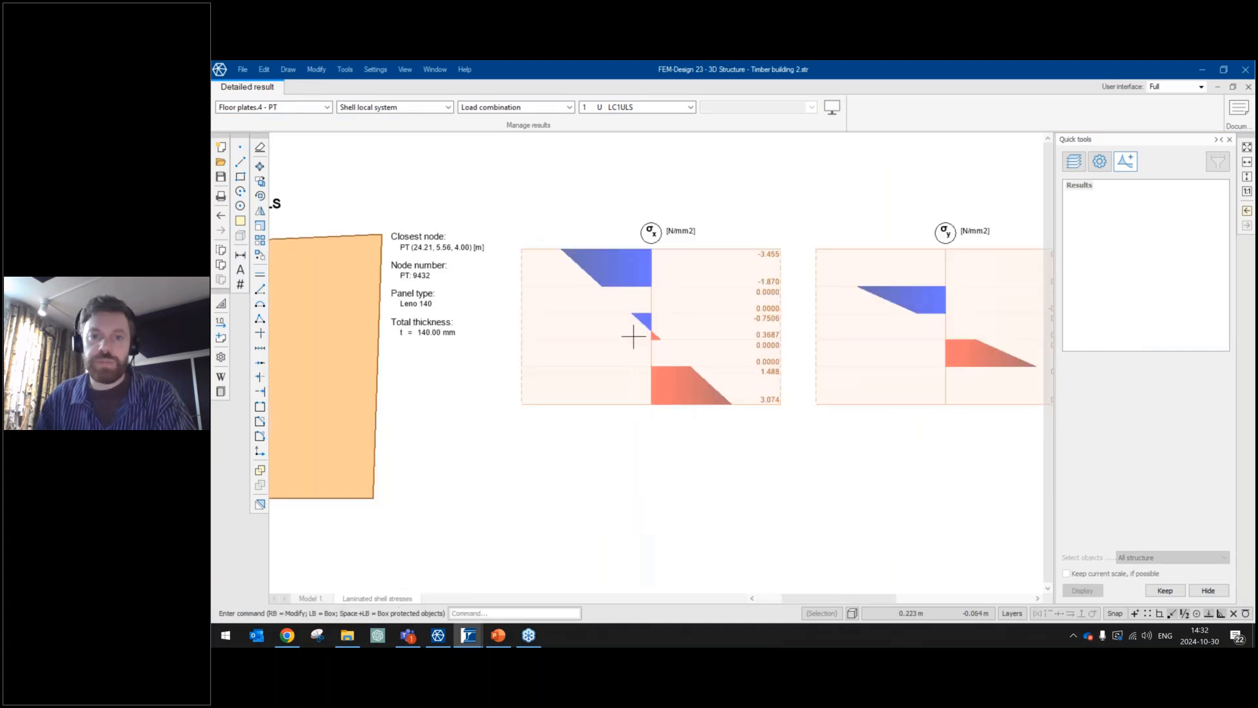
middle_click_drag(878, 342, 878, 354)
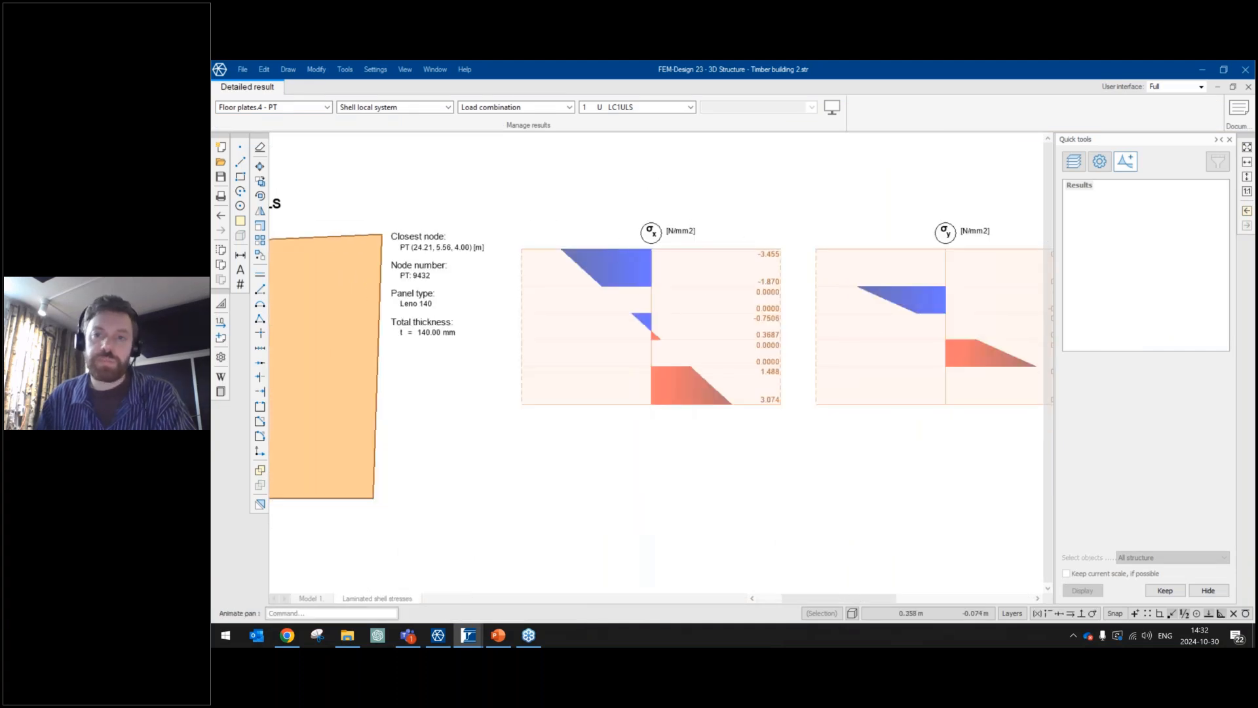
middle_click_drag(965, 179, 756, 174)
left_click(1002, 354)
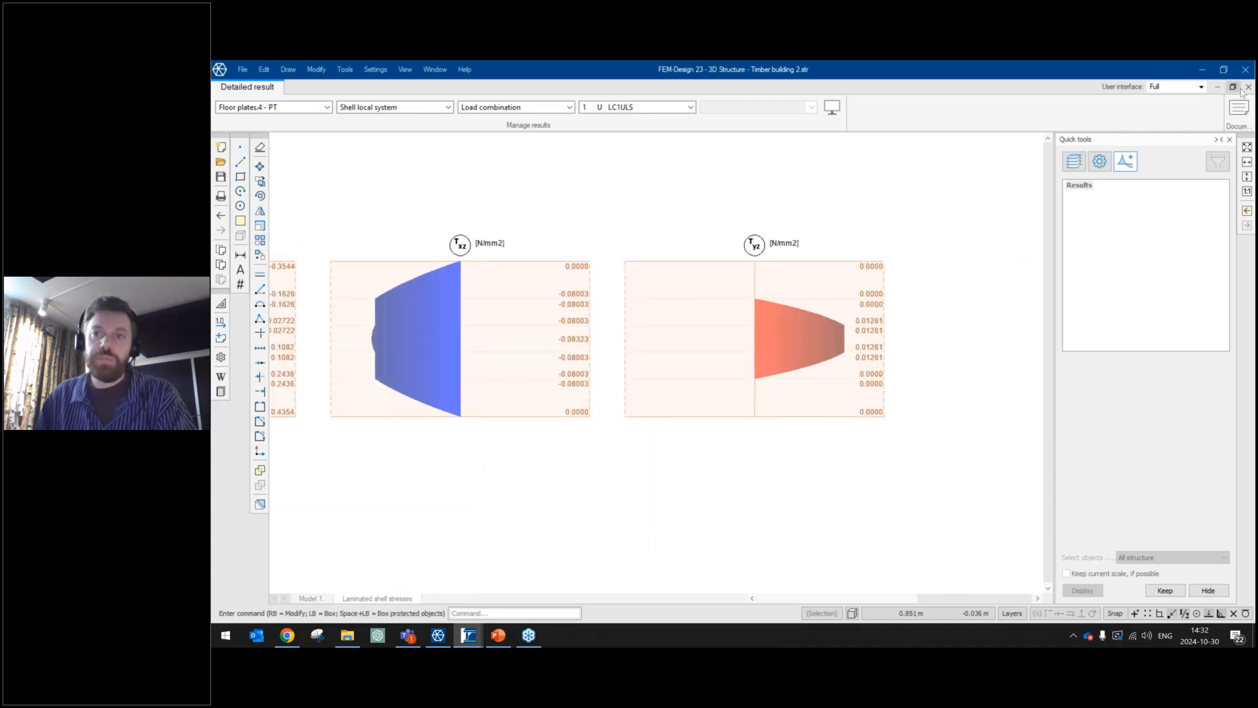
scroll(941, 322, "down", 1)
scroll(774, 350, "down", 1)
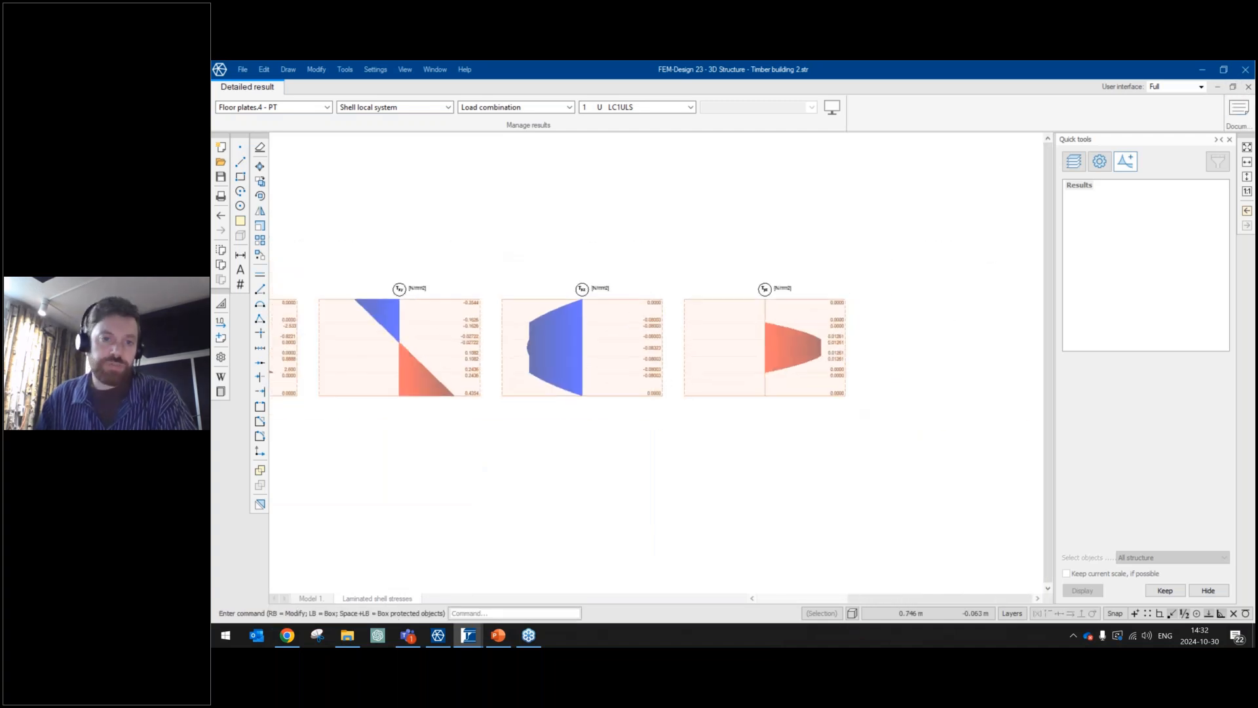
middle_click_drag(643, 359, 898, 367)
middle_click_drag(426, 342, 675, 359)
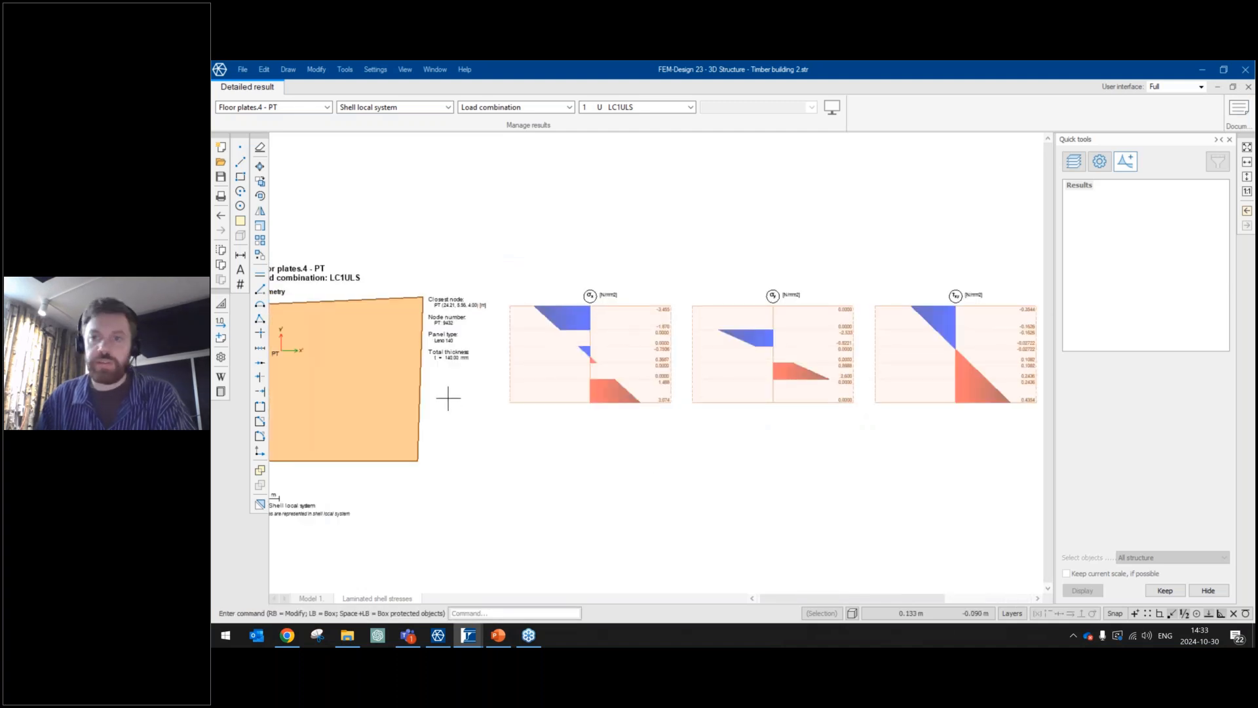
left_click(1247, 87)
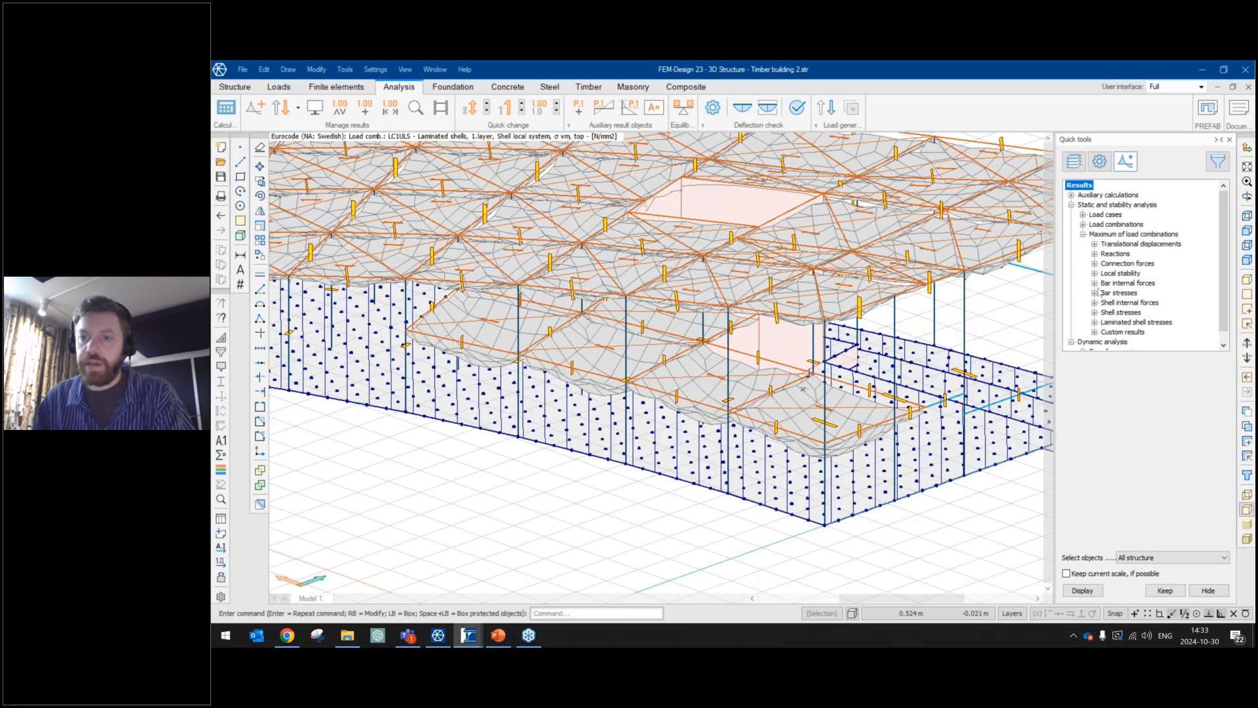
Display the maximum of load combinations σ vm, center laminated shell stress of layer 1 for the Ultimate combinations.
left_click(1094, 323)
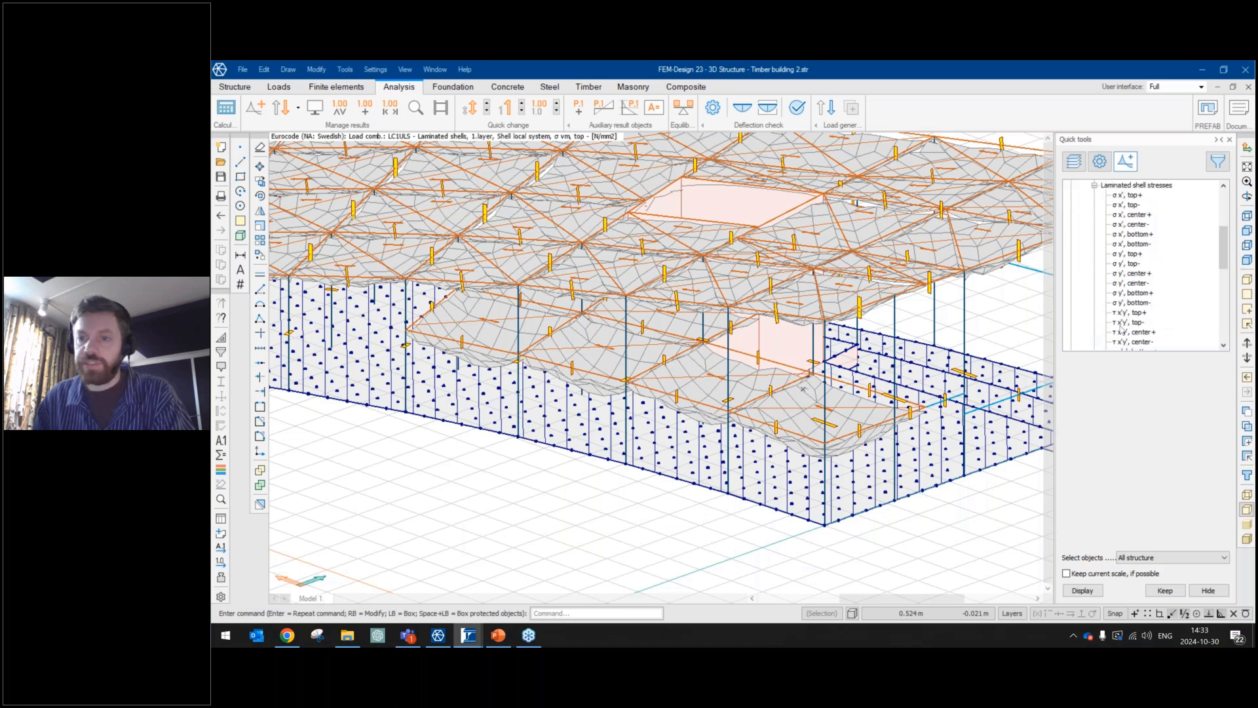
scroll(1141, 317, "down", 4)
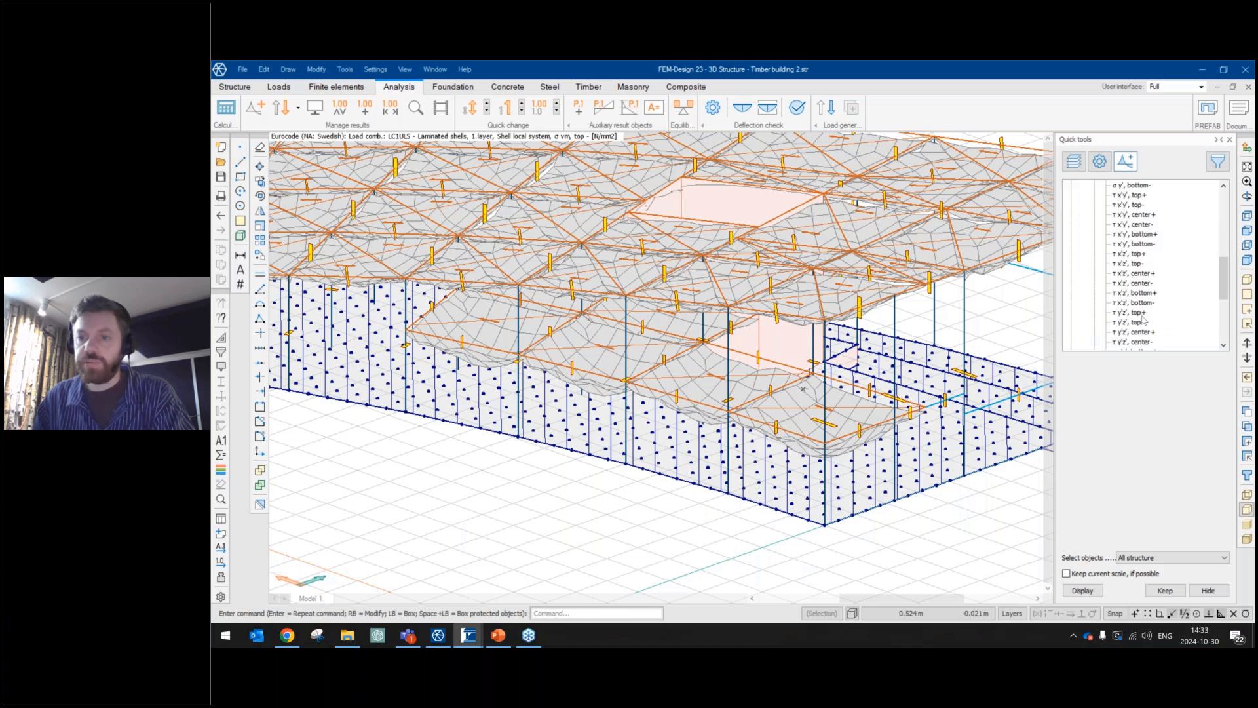
left_click(1136, 322)
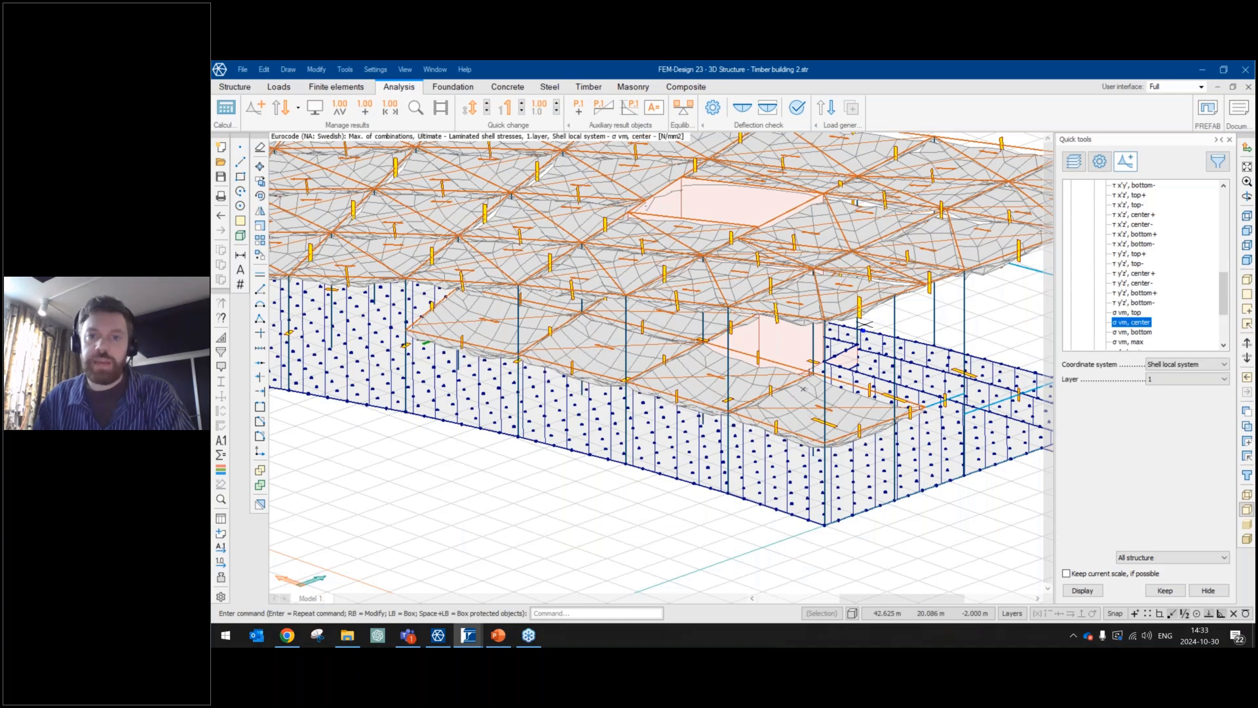
Open the detailed laminated stress result for the entire corner floor plate beside the floor opening.
left_click(415, 108)
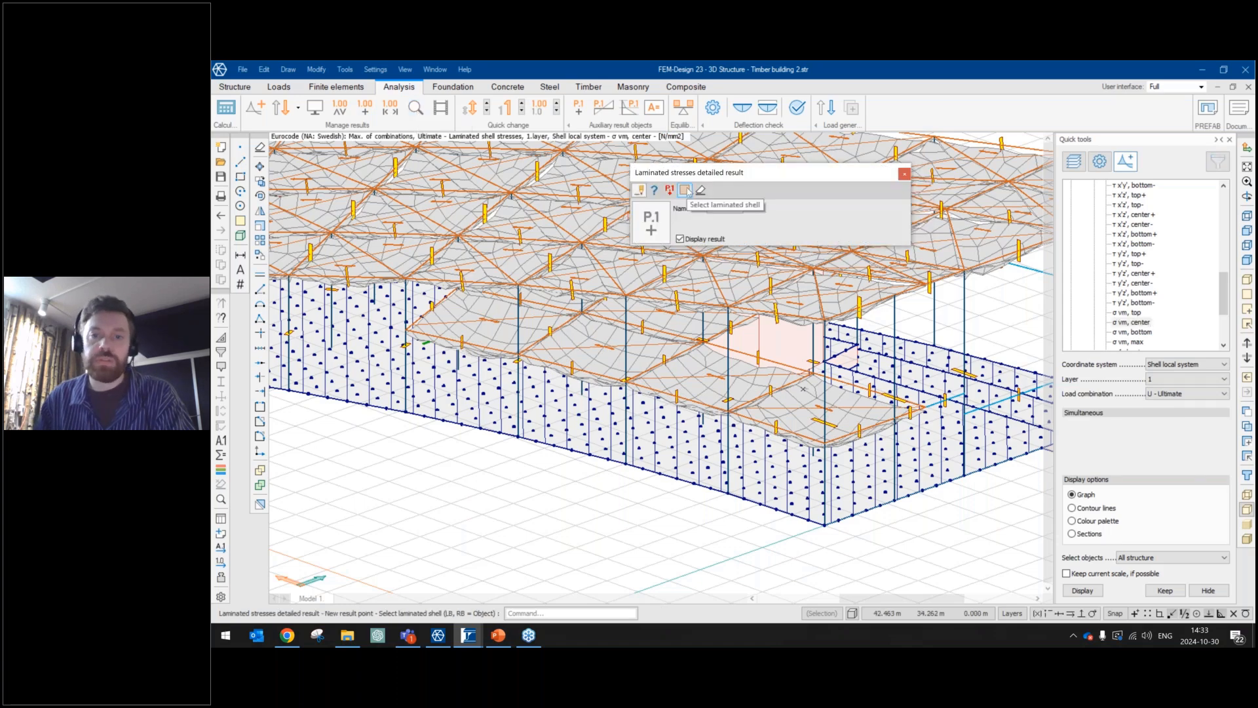
left_click(805, 426)
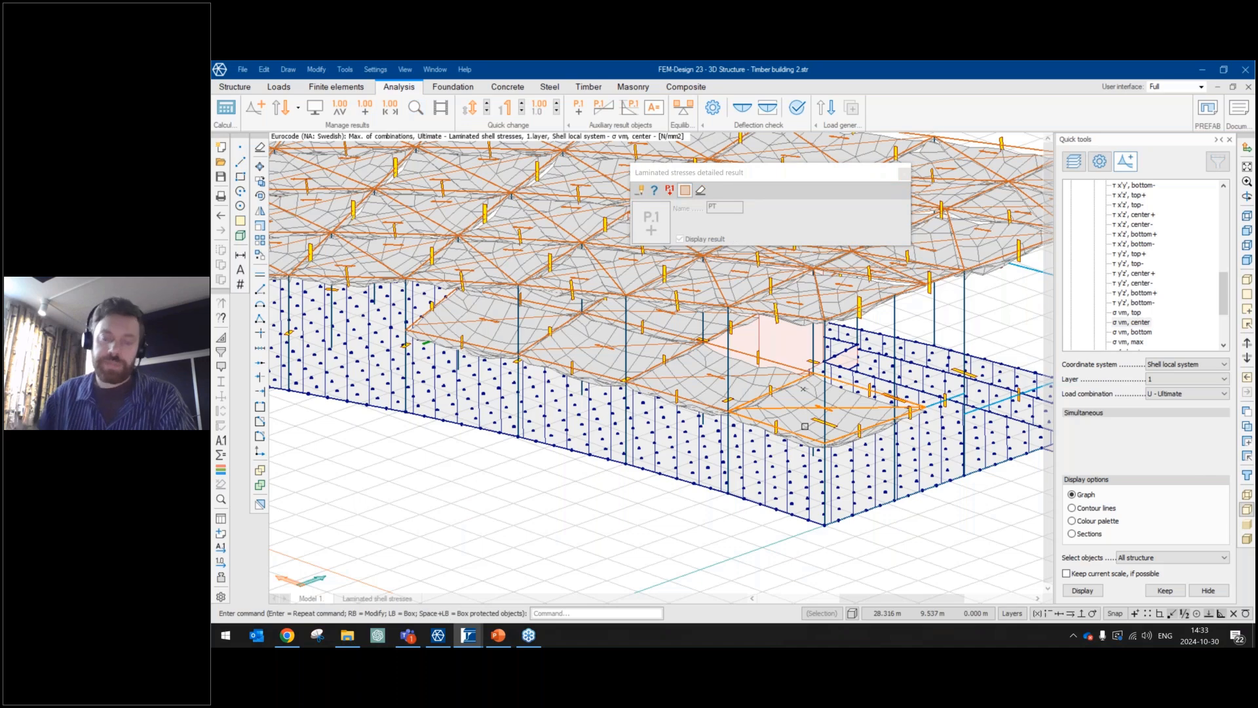
left_click(805, 426)
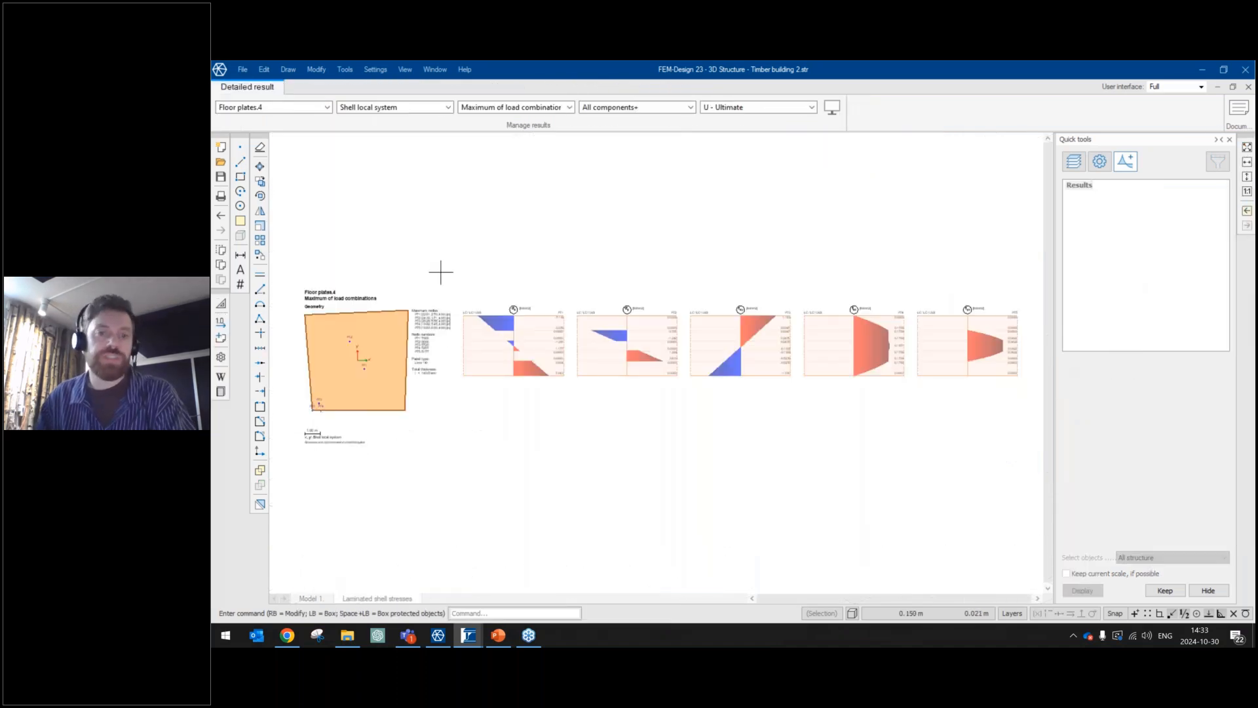
Examine the plate geometry with its maximum nodes and panel type, and the layer-by-layer σx, σy and τxy diagrams.
middle_click_drag(340, 368, 462, 355)
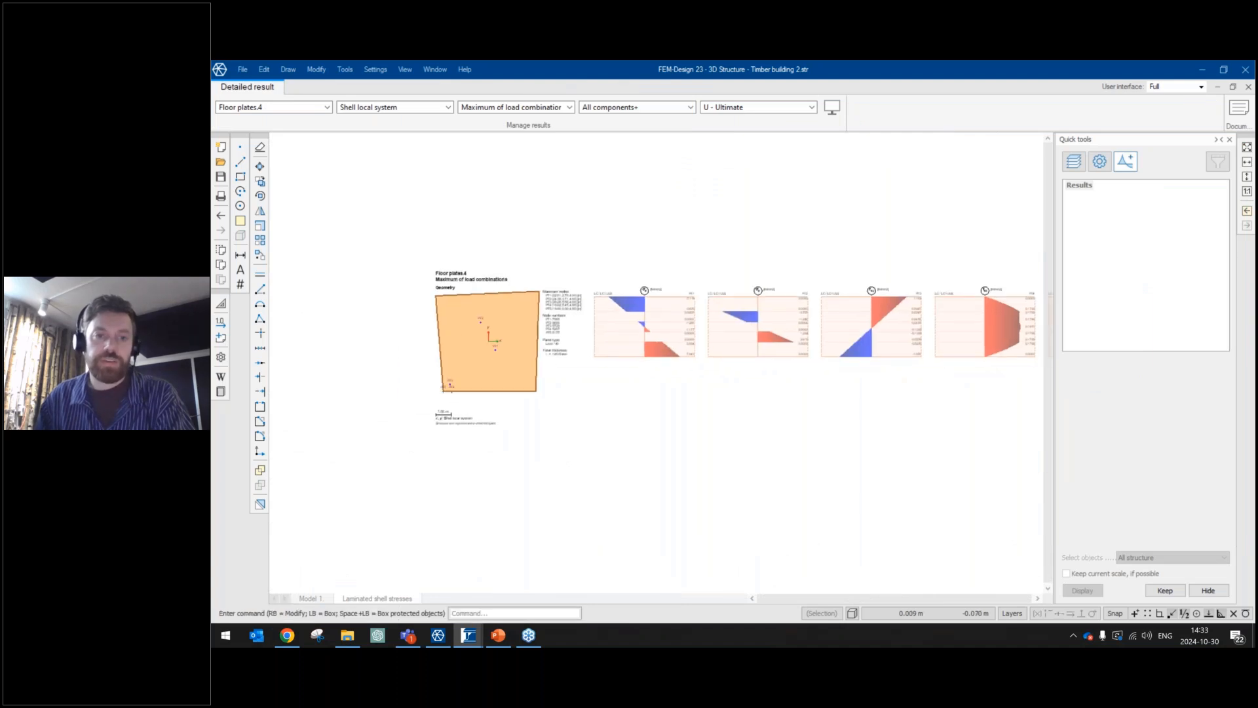
scroll(452, 347, "up", 3)
scroll(509, 393, "up", 3)
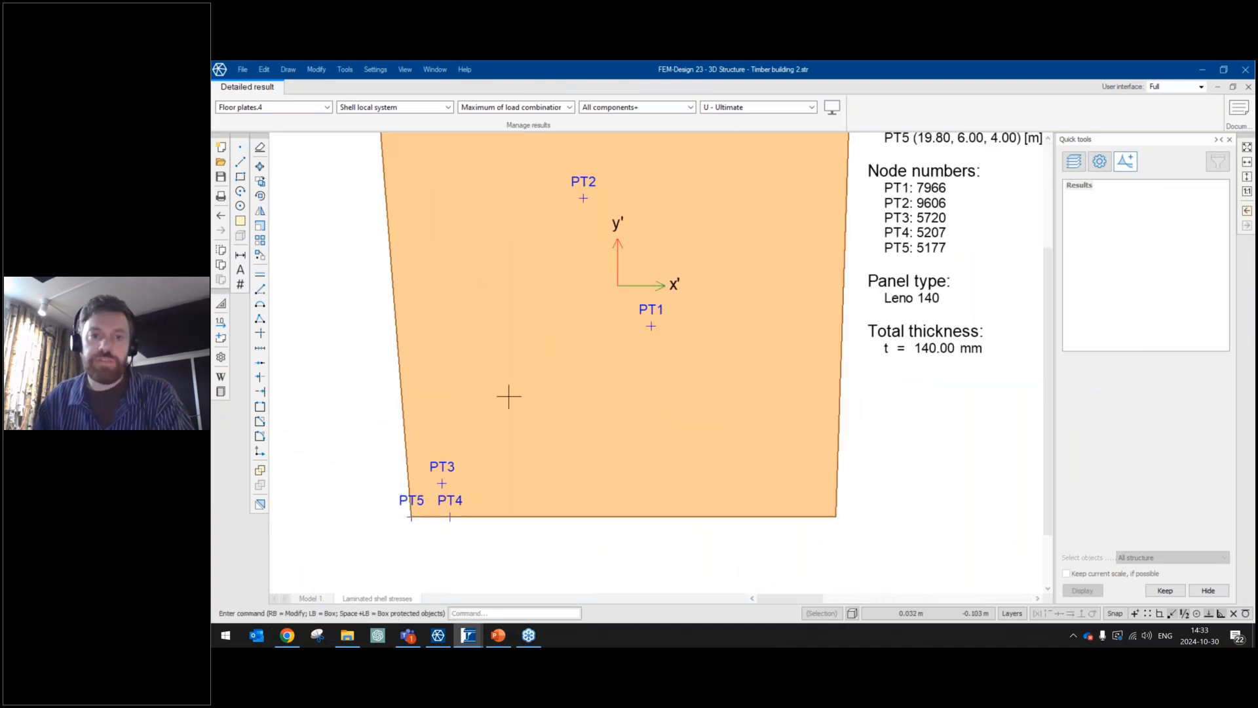
scroll(501, 373, "down", 1)
middle_click_drag(609, 281, 596, 342)
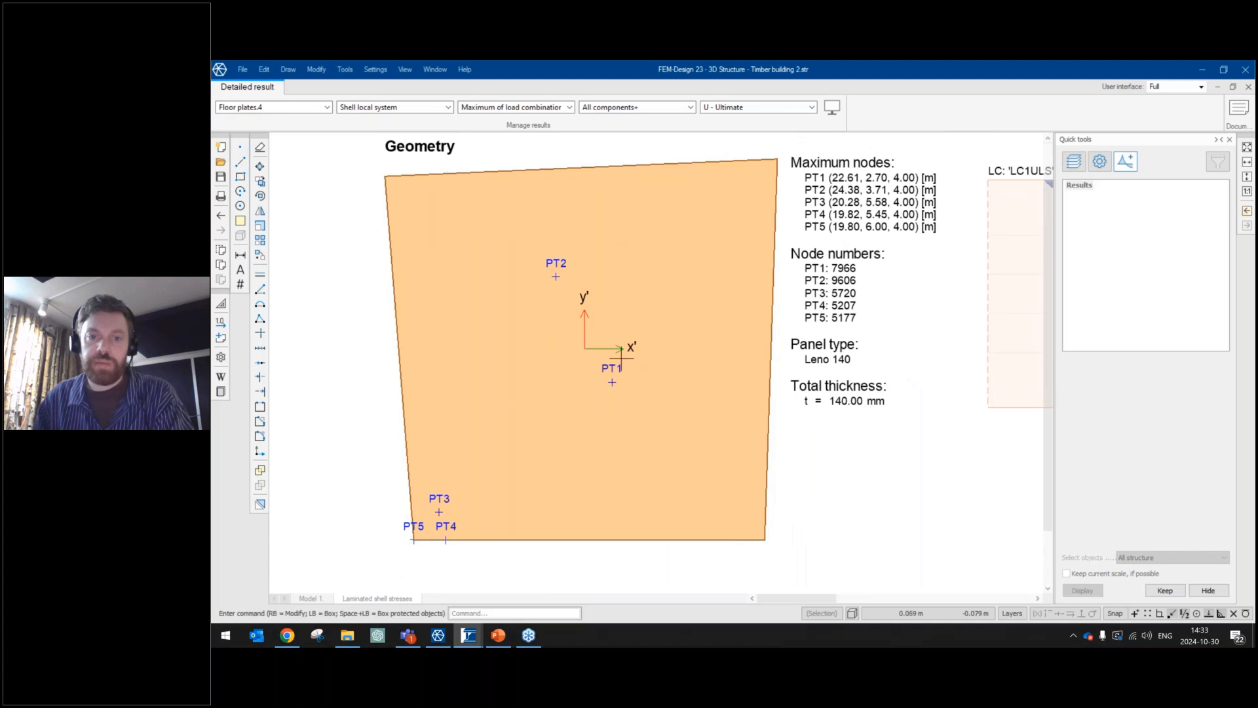
middle_click_drag(823, 321, 650, 344)
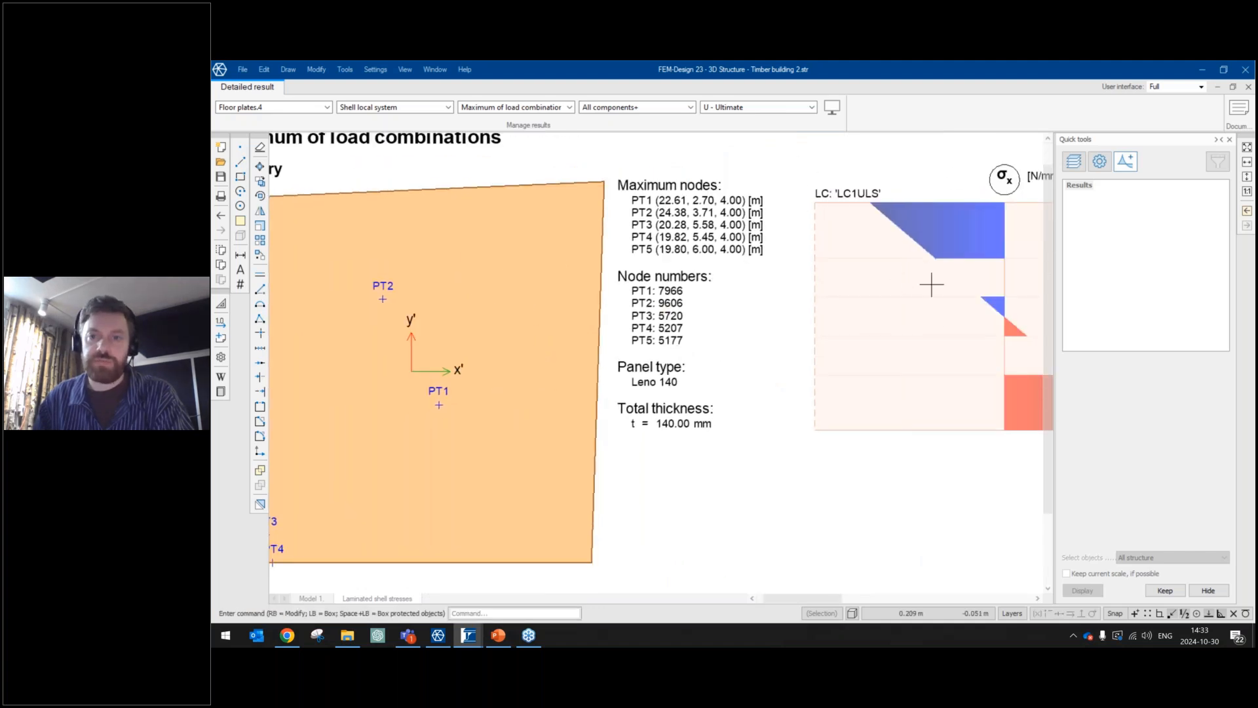
middle_click_drag(931, 285, 831, 293)
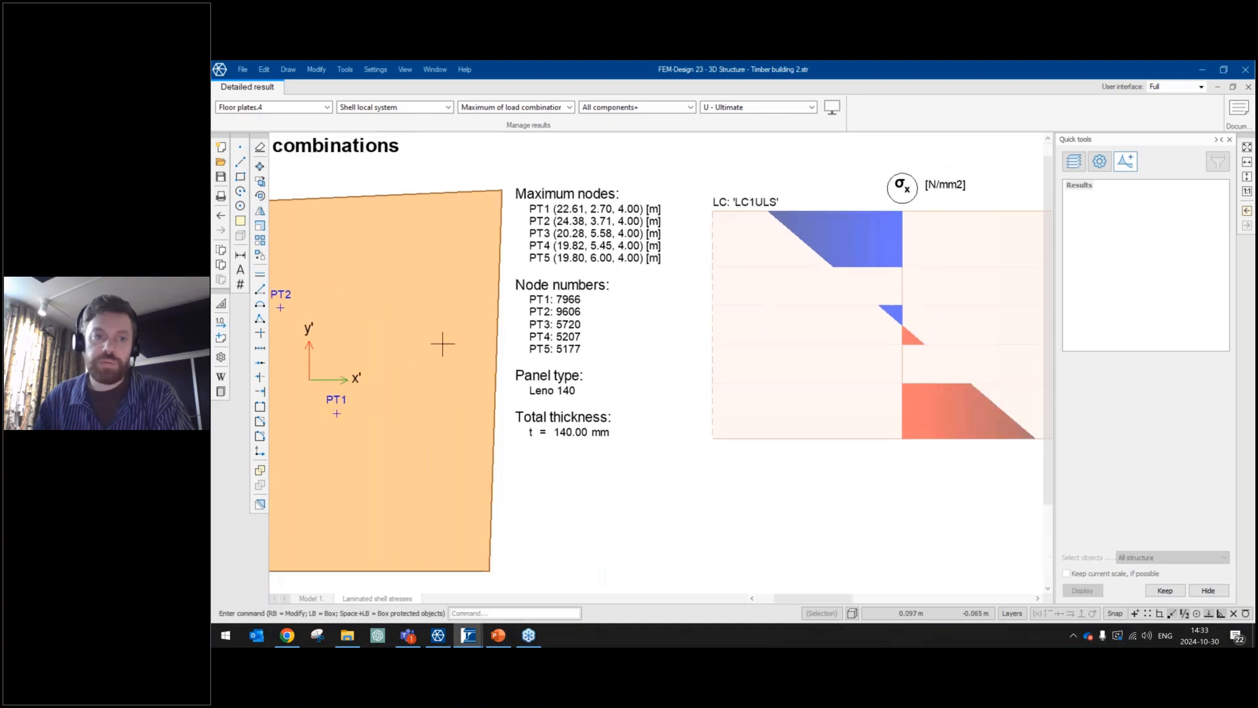
middle_click_drag(442, 343, 668, 302)
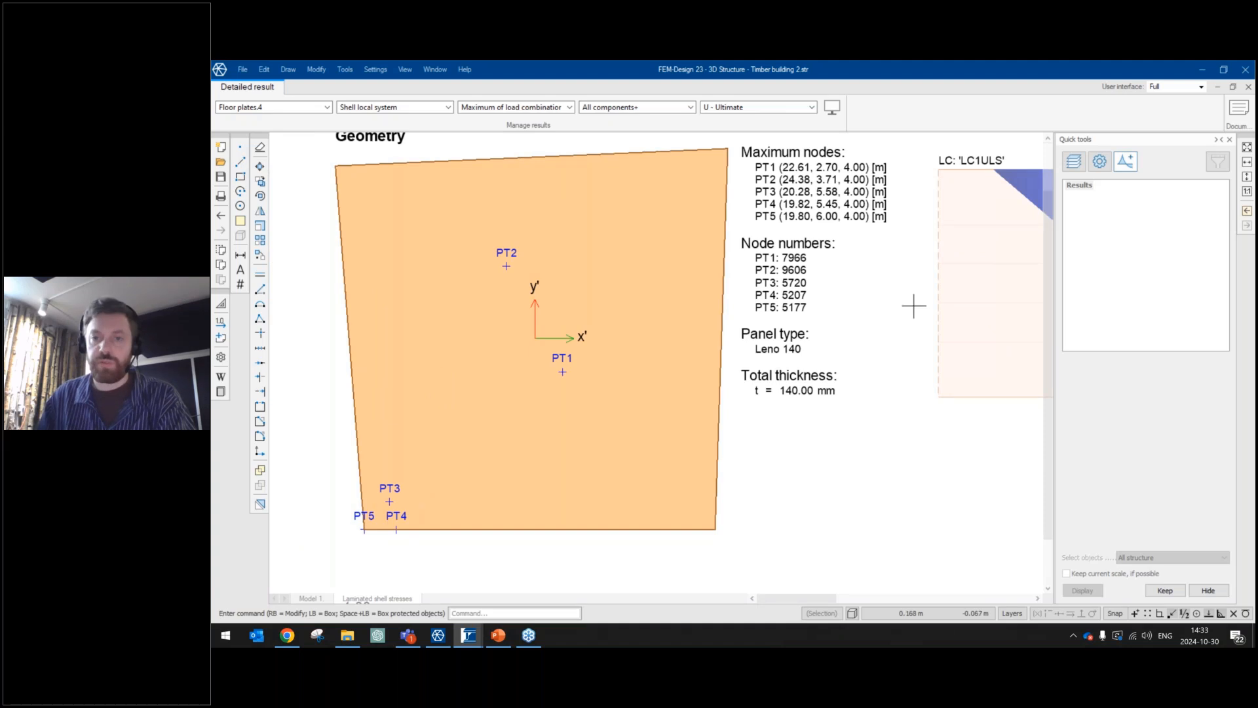
mouse_move(910, 303)
middle_mouse_down()
mouse_move(690, 323)
mouse_move(538, 354)
middle_mouse_up()
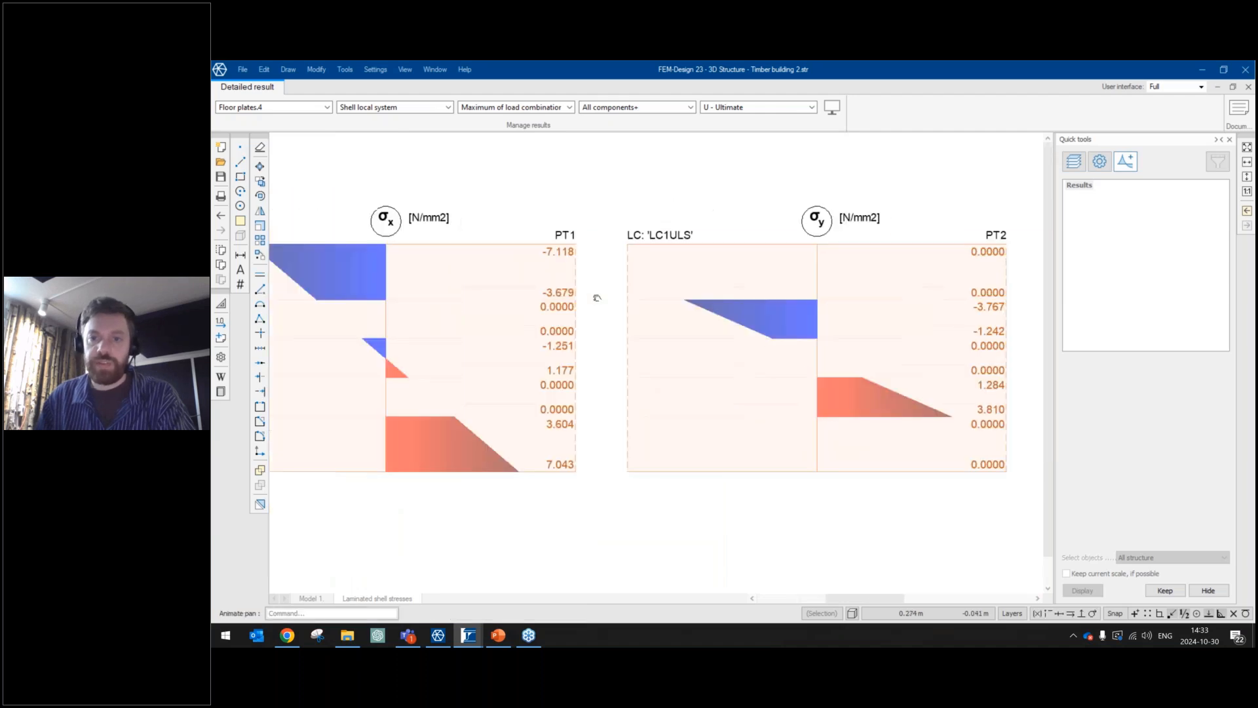
middle_click_drag(926, 309, 525, 354)
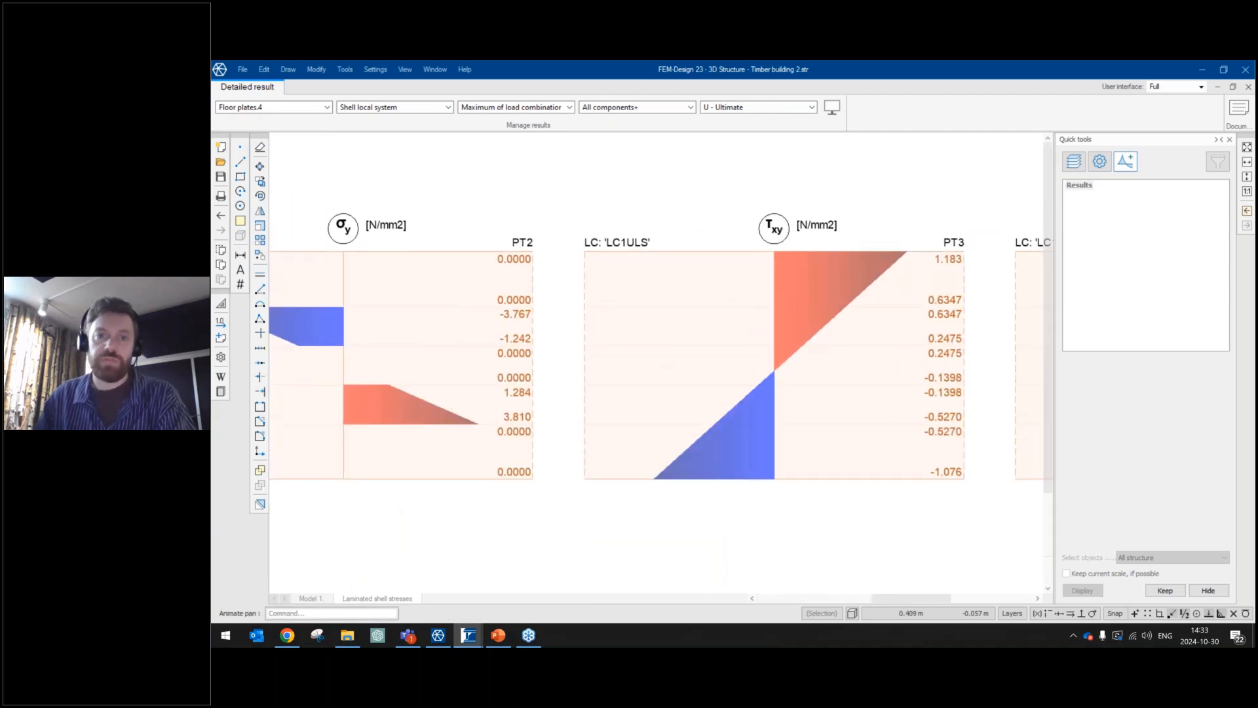
middle_click_drag(430, 328, 937, 329)
middle_click_drag(474, 317, 604, 317)
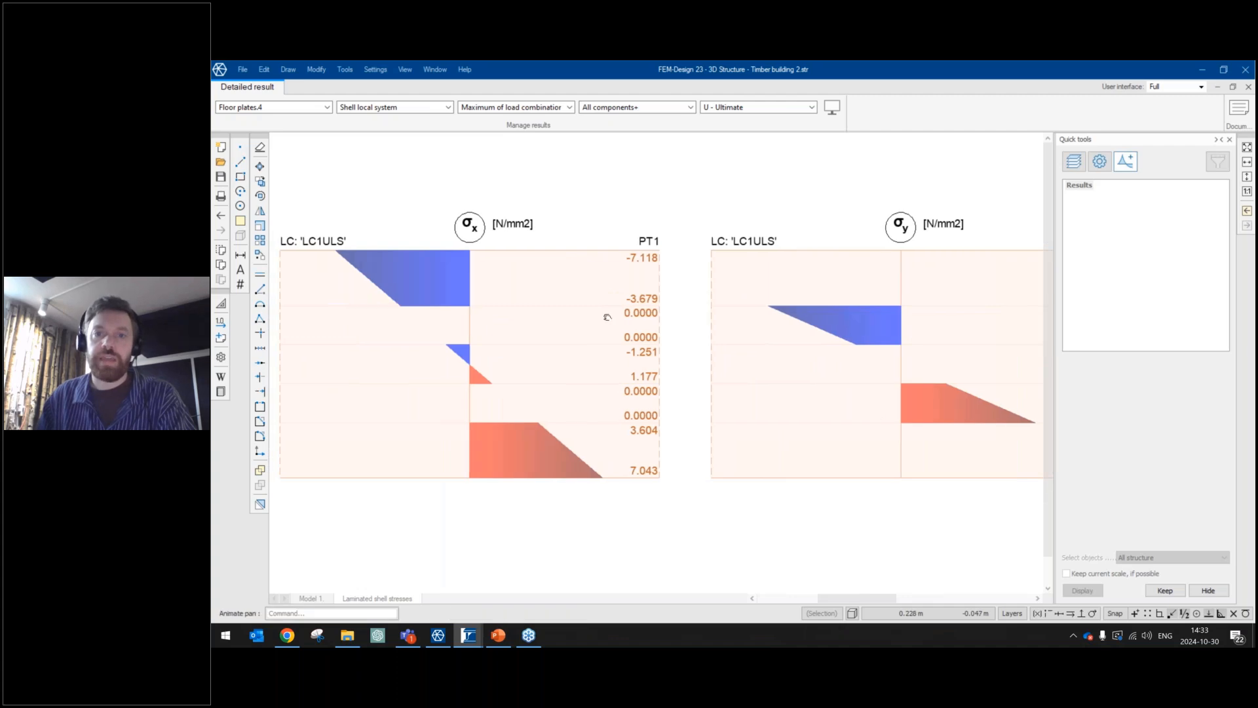
Switch the detailed result to All components- and examine the stress diagrams and maximum node locations on the plate.
left_click(648, 107)
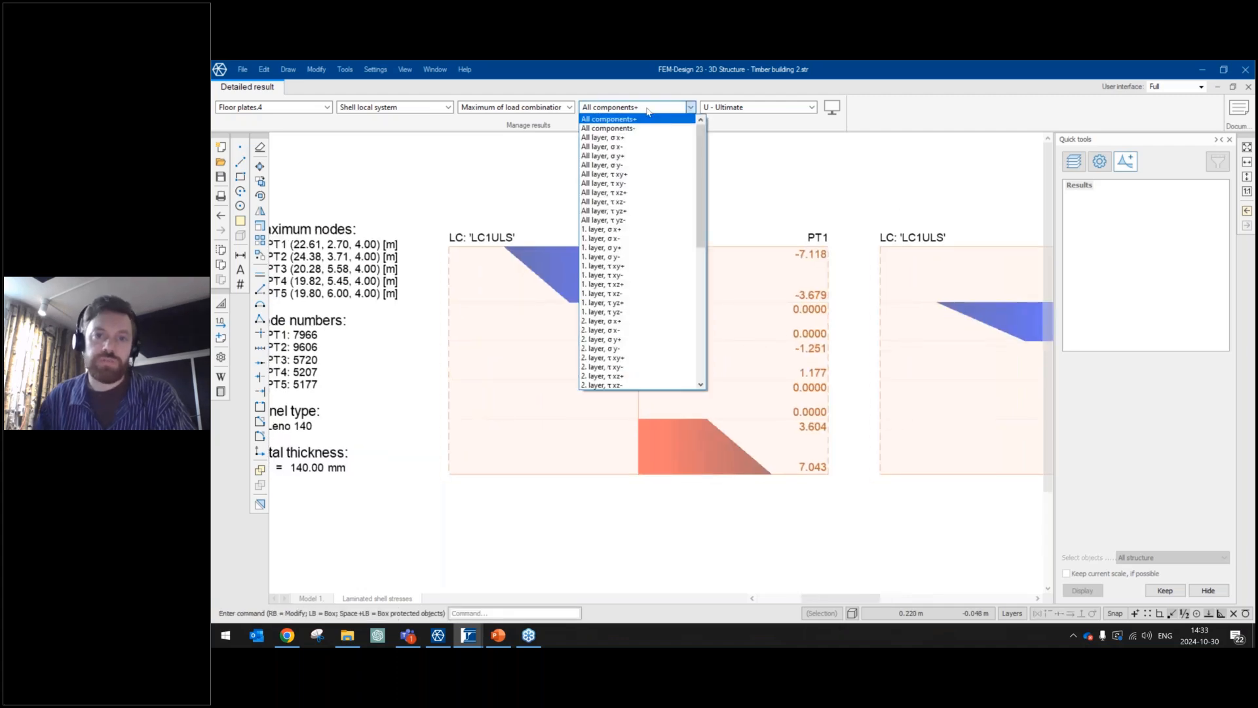
left_click(640, 129)
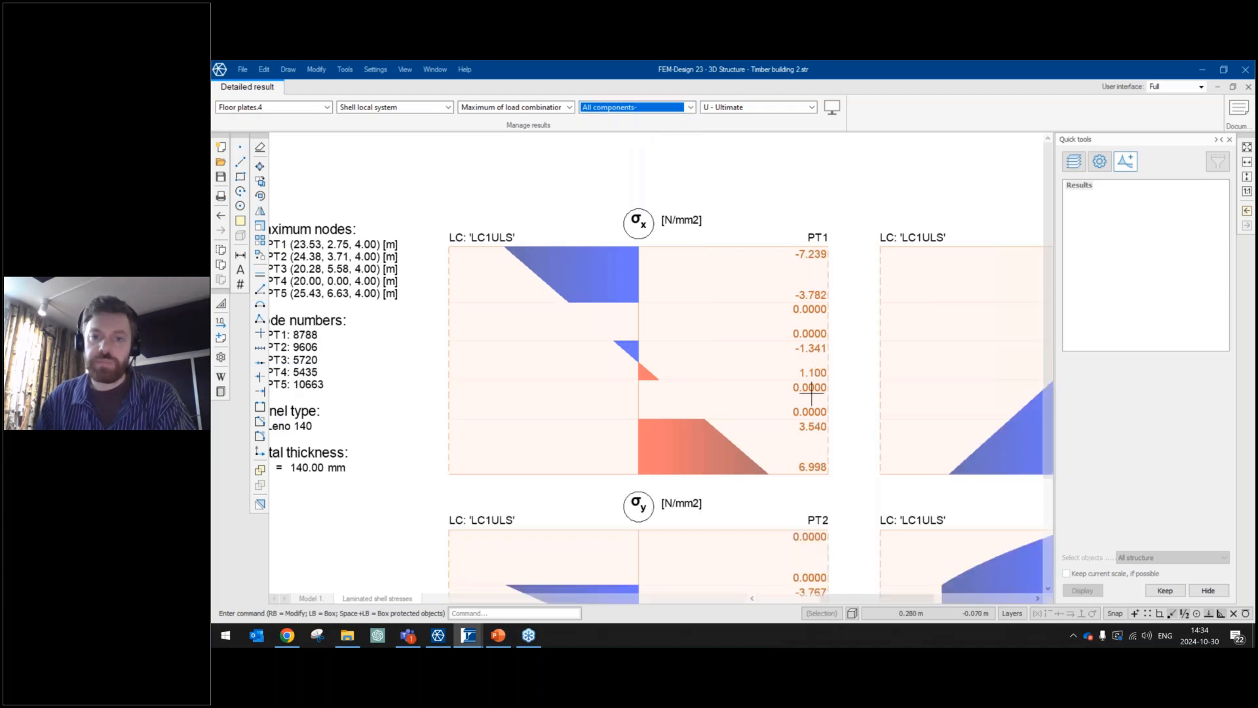
middle_click_drag(792, 311, 775, 230)
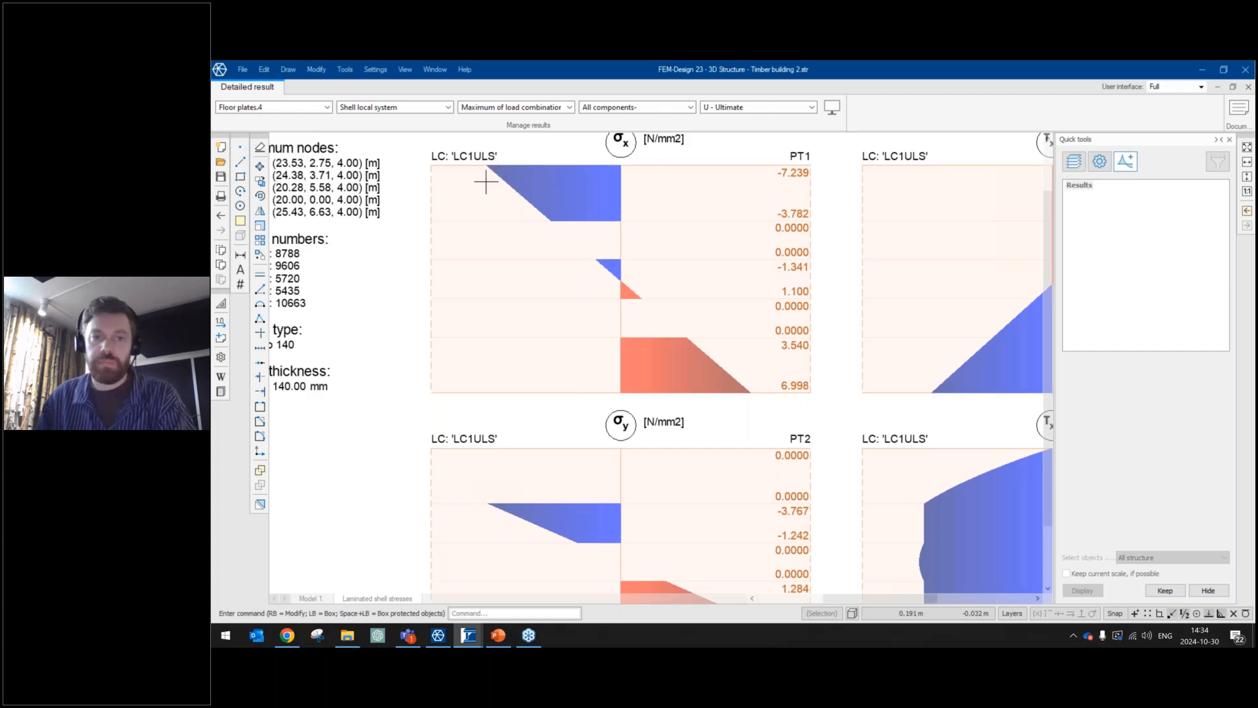
scroll(556, 278, "down", 2)
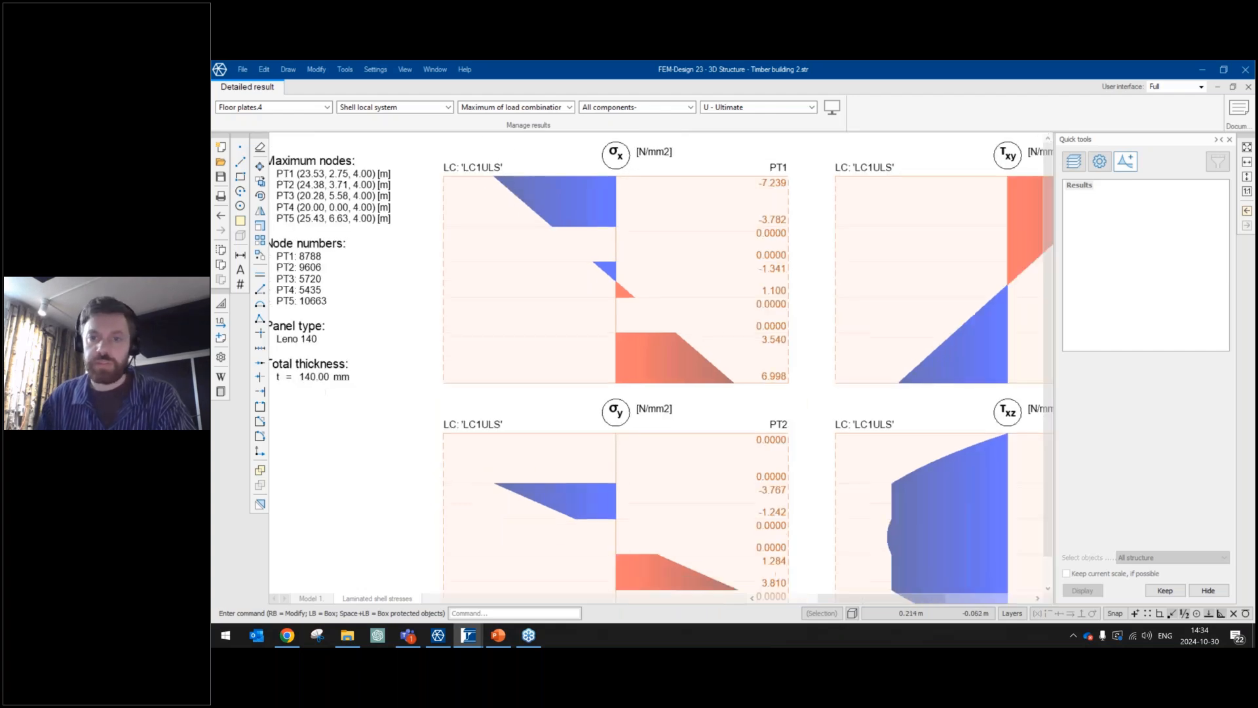
middle_click_drag(567, 323, 1026, 299)
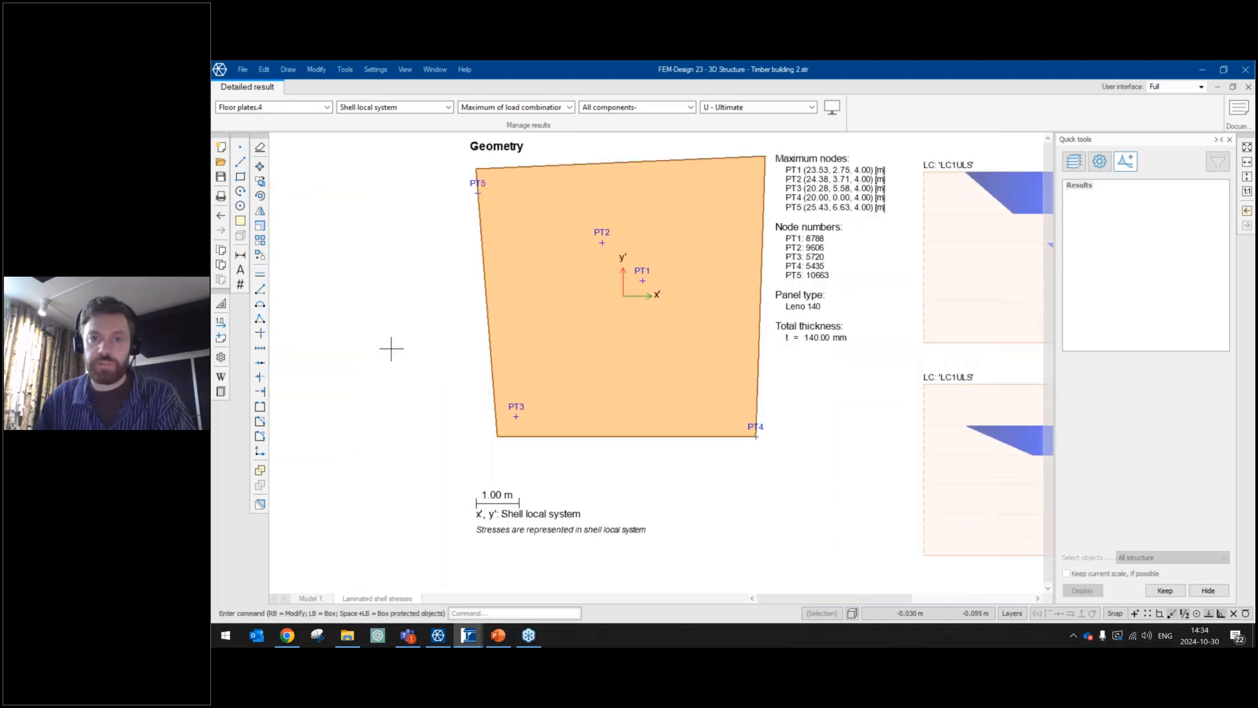
Set the detailed result back to All components+, review the normal stress diagrams, and close the result to return to the model.
left_click(672, 107)
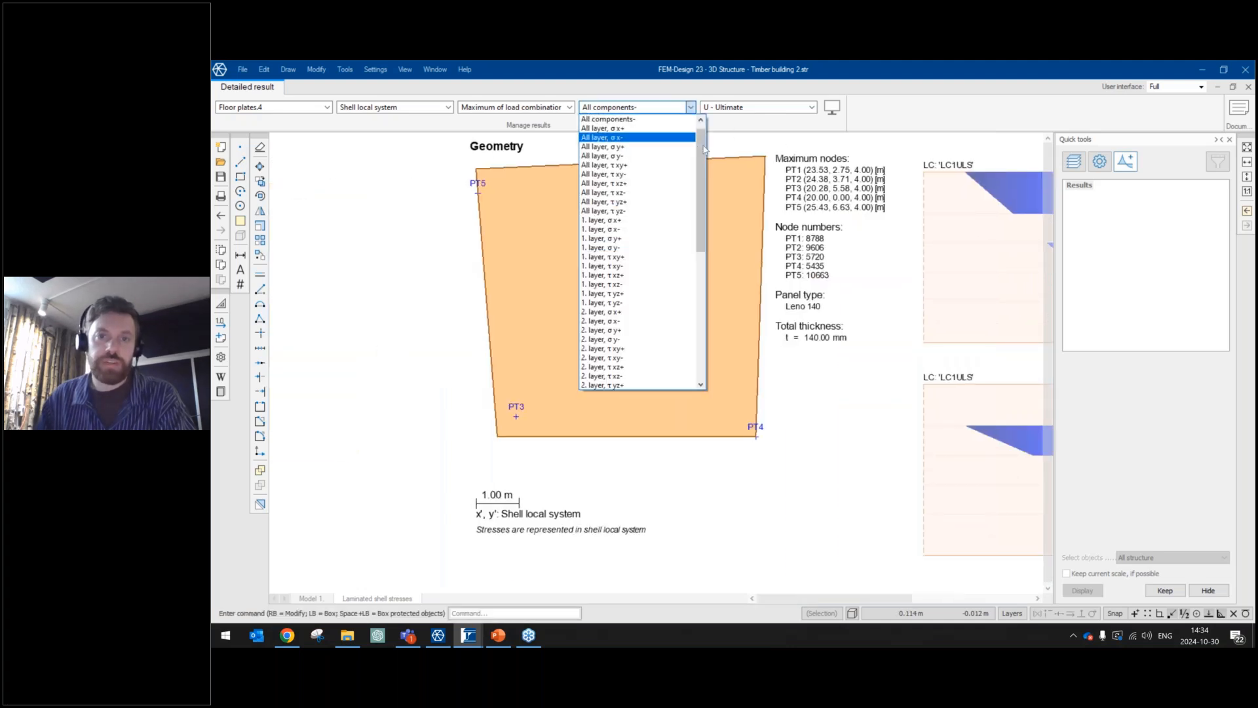
left_click(656, 119)
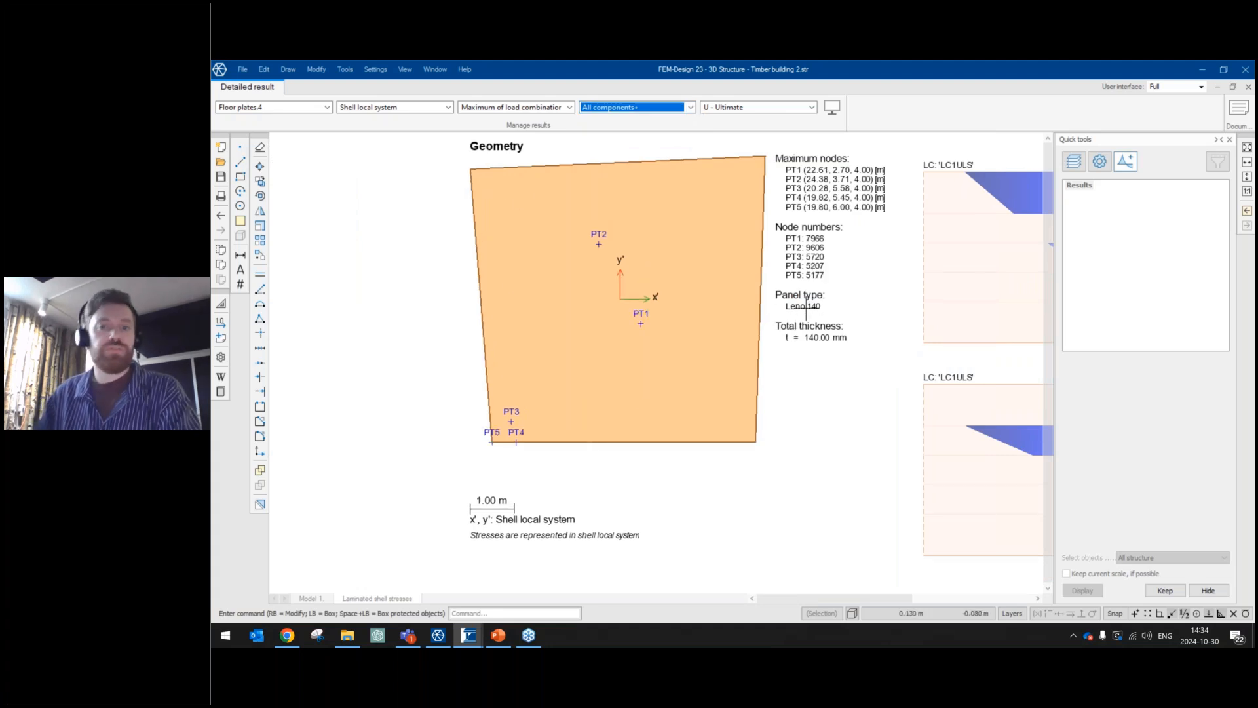
middle_click_drag(946, 264, 688, 270)
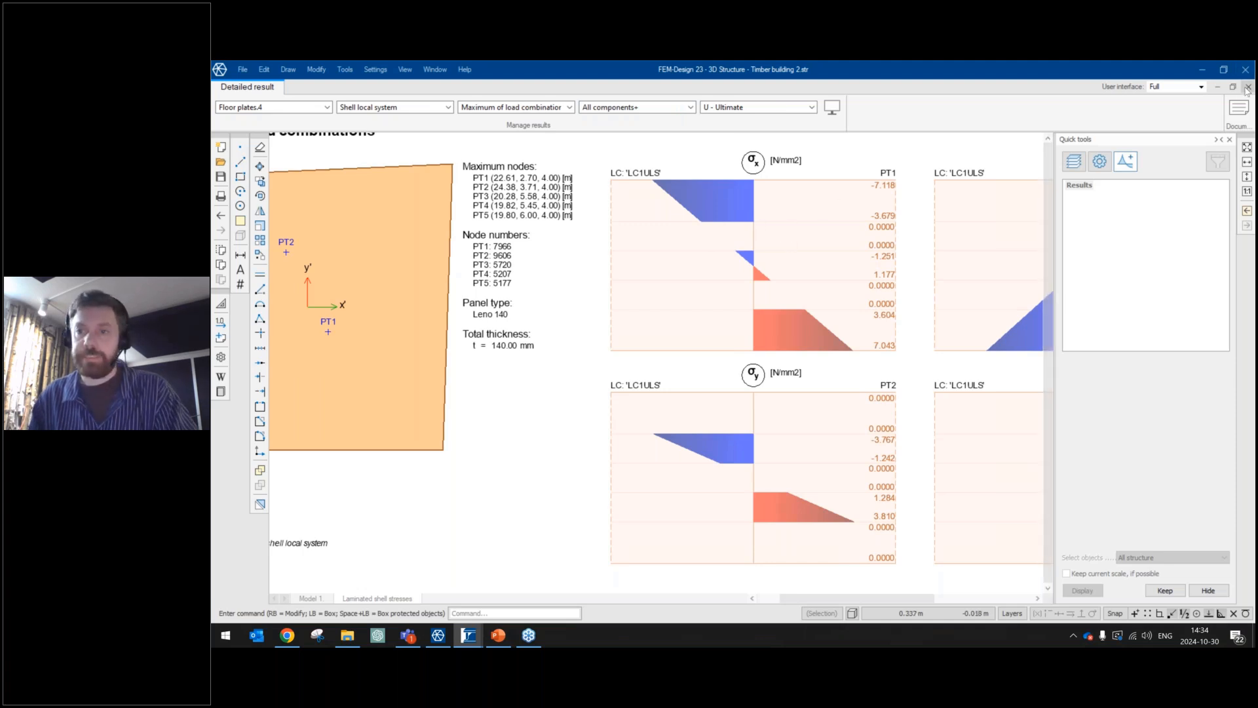
key("Escape")
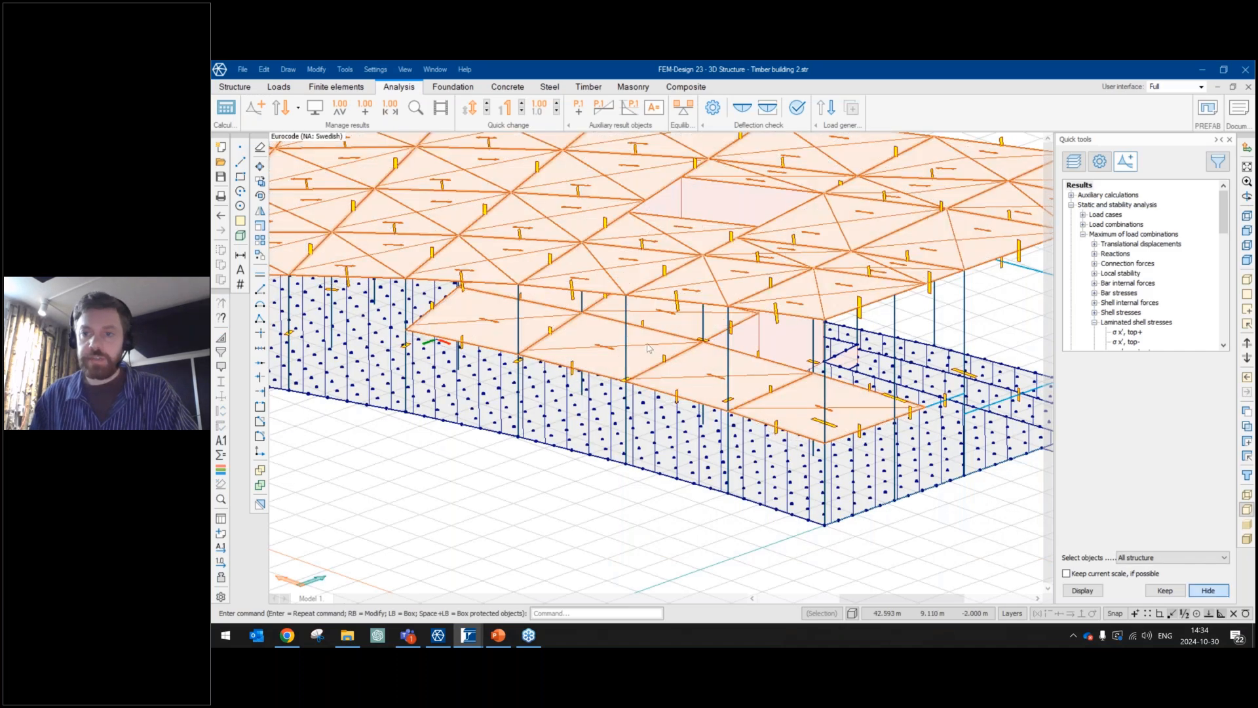
Switch to the PowerPoint slide show, return to the overview slide and open the Design topic.
scroll(648, 347, "down", 1)
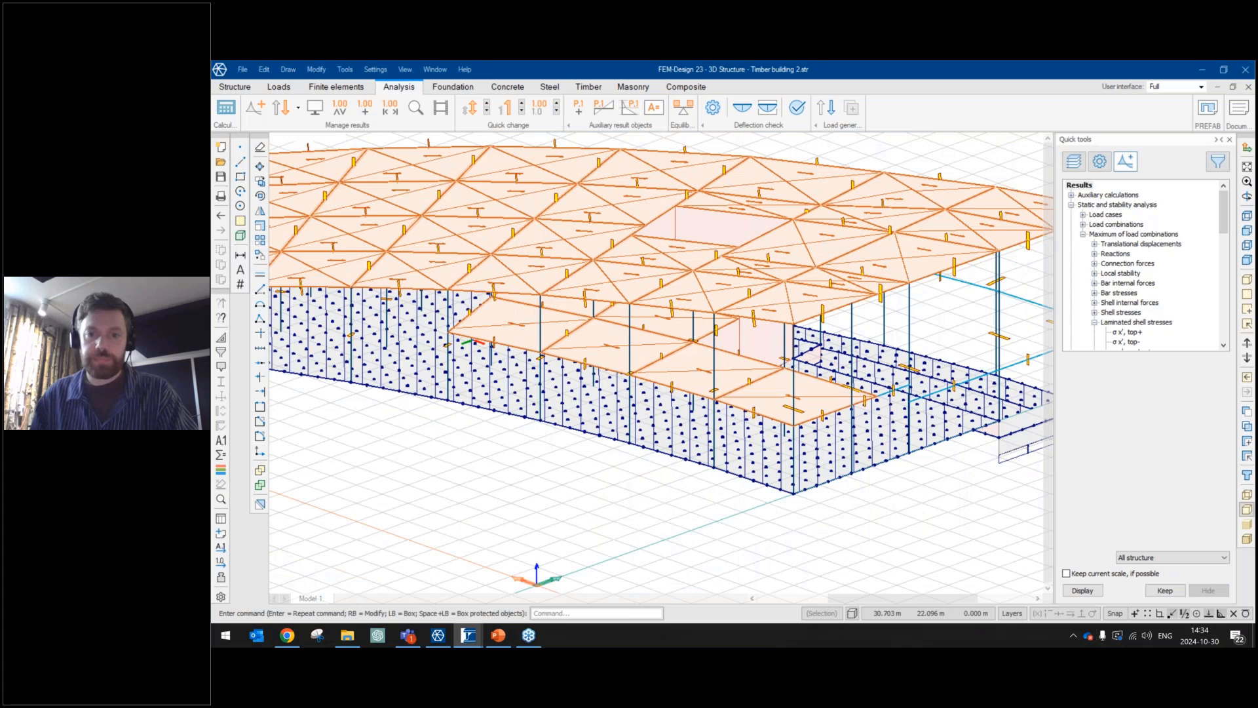
scroll(646, 346, "down", 1)
key("alt+Tab")
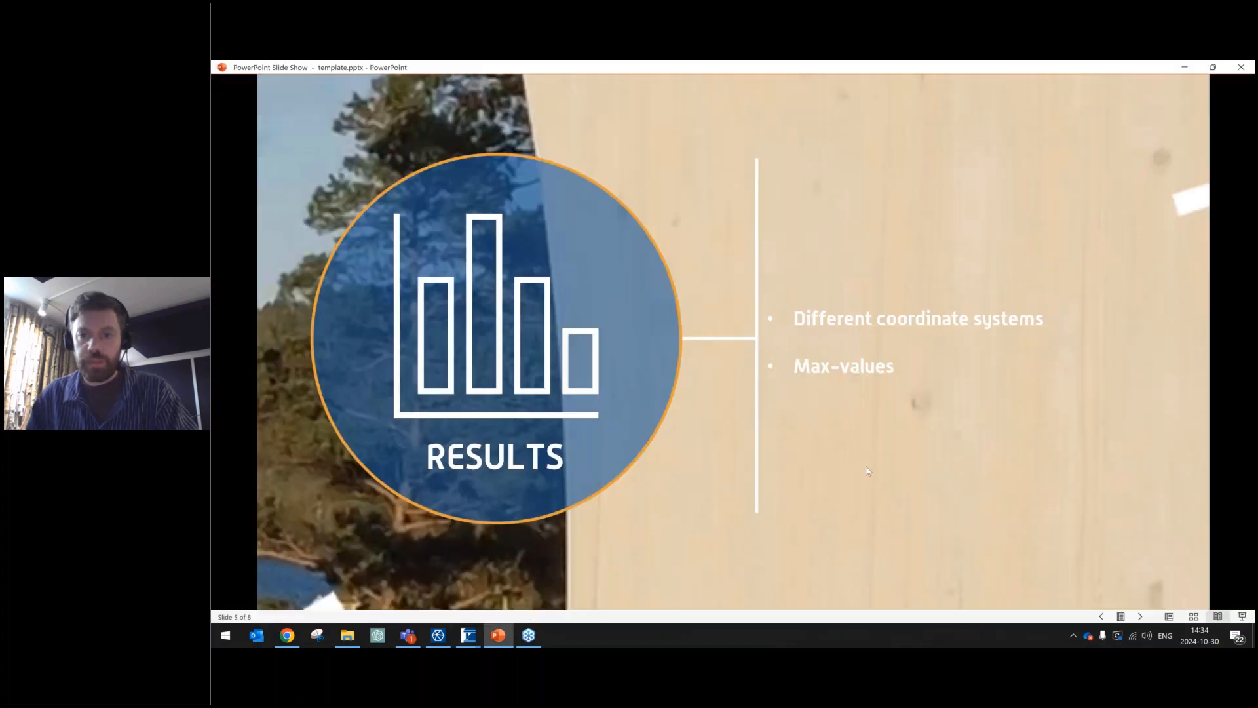
left_click(868, 469)
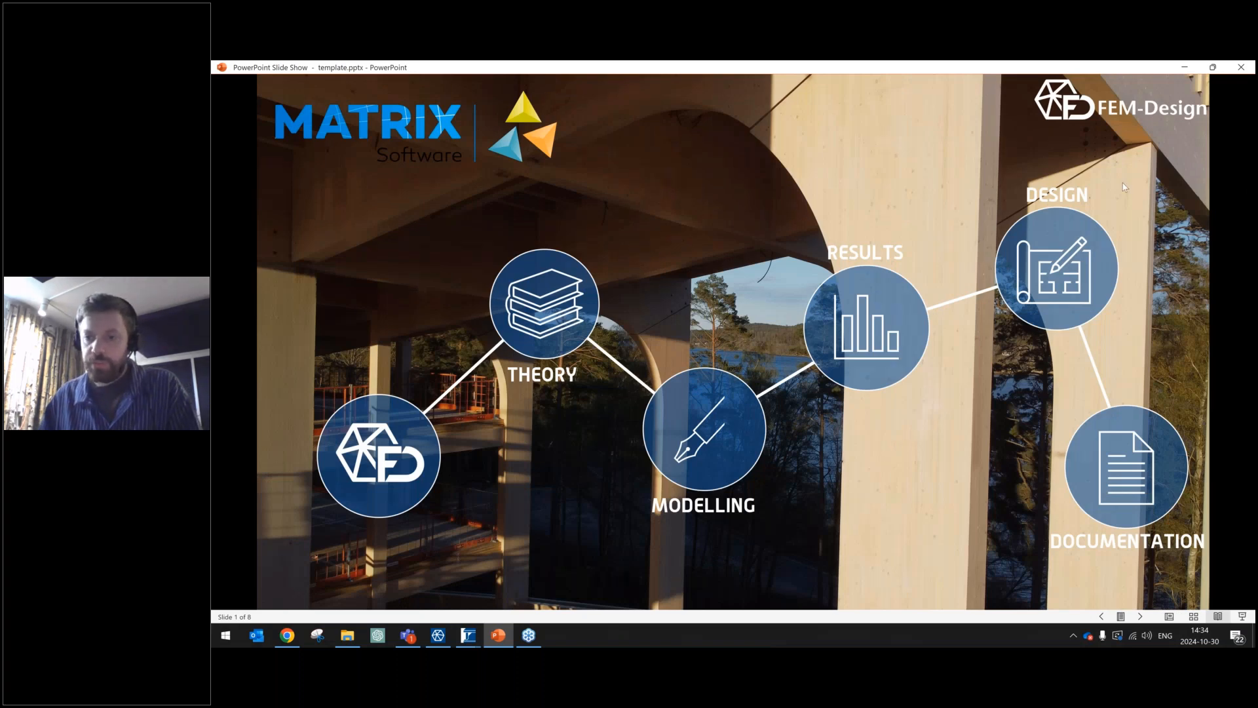
left_click(1239, 159)
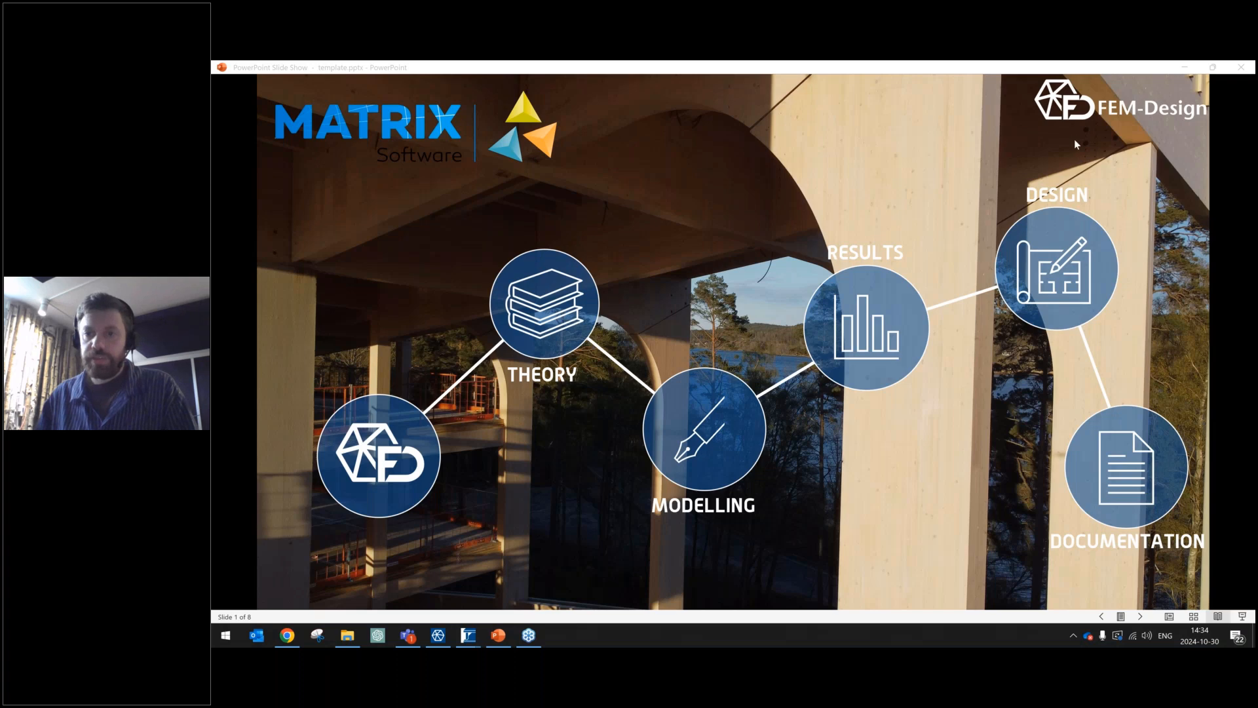
left_click(1053, 159)
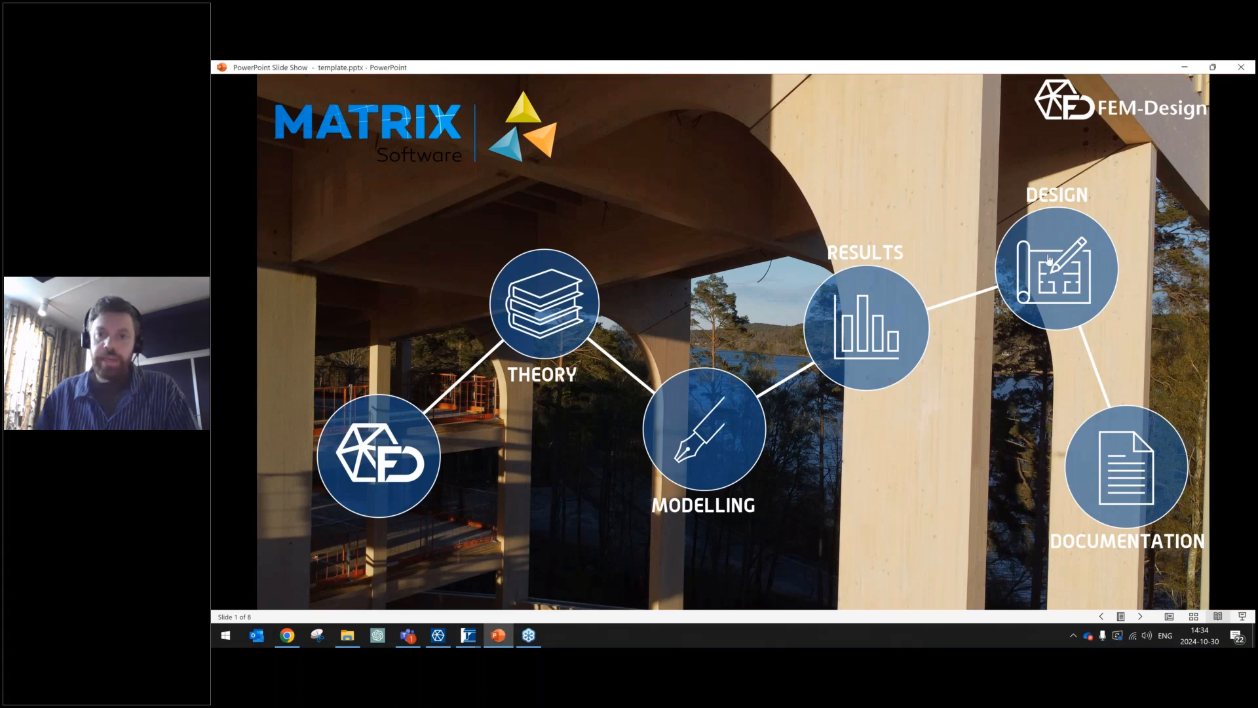
left_click(1049, 259)
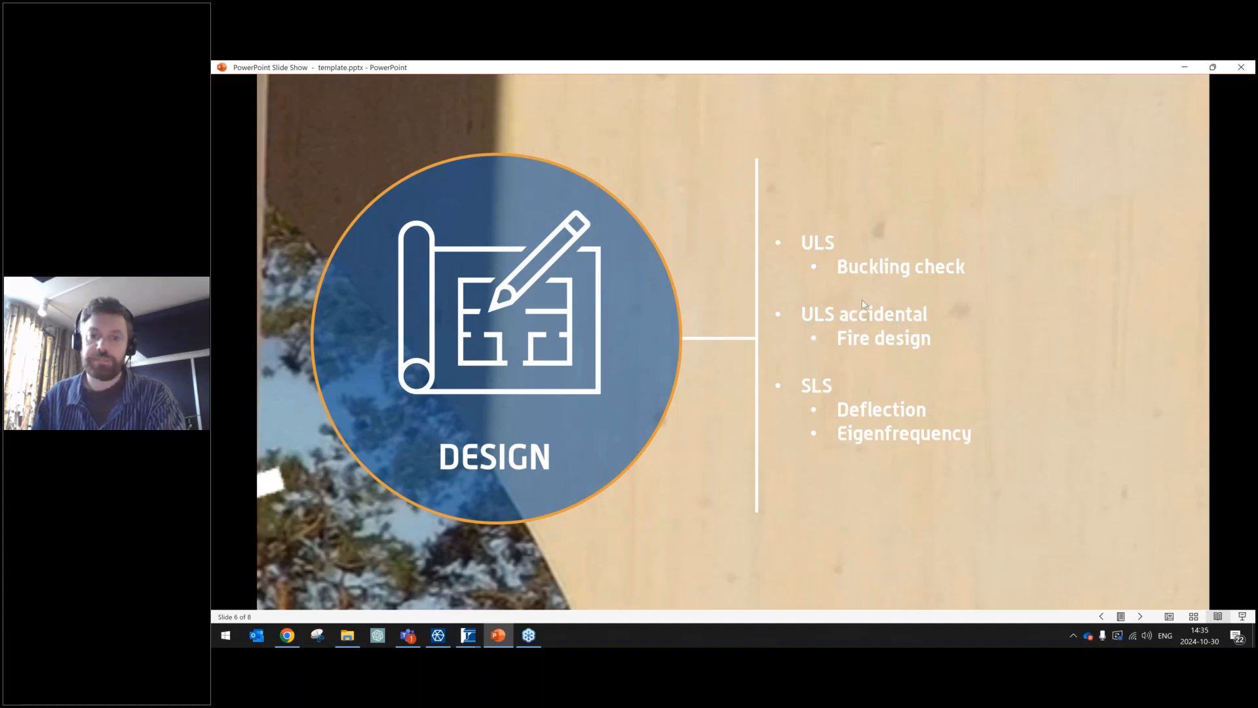
Switch back to FEM-Design and change the timber design mode to CLT panel.
key("alt+Tab")
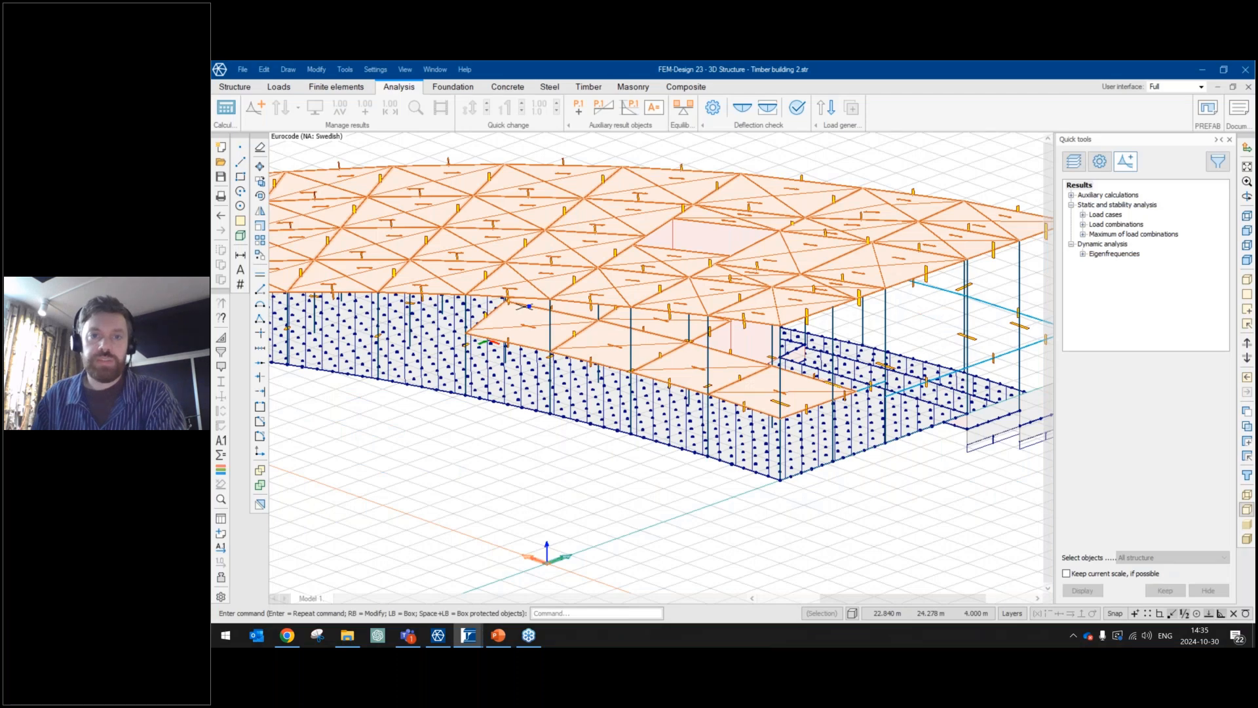
middle_click_drag(528, 306, 919, 330)
left_click(589, 86)
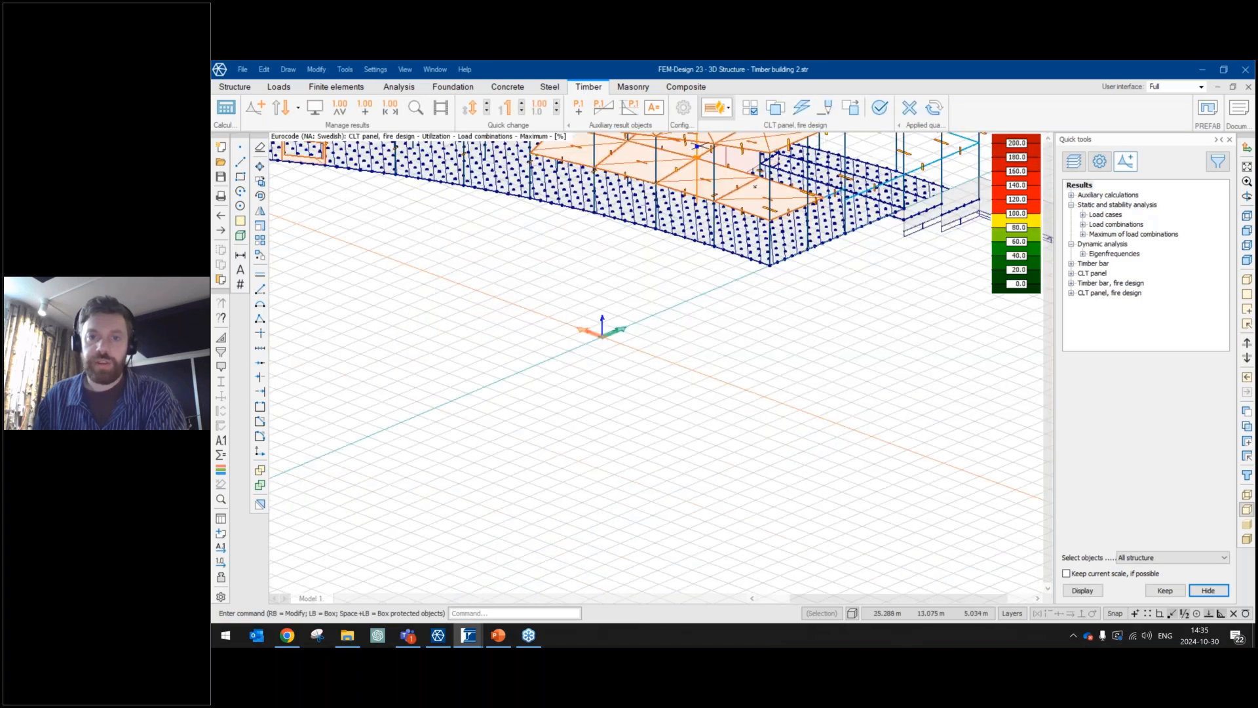
middle_click_drag(696, 157, 1023, 429)
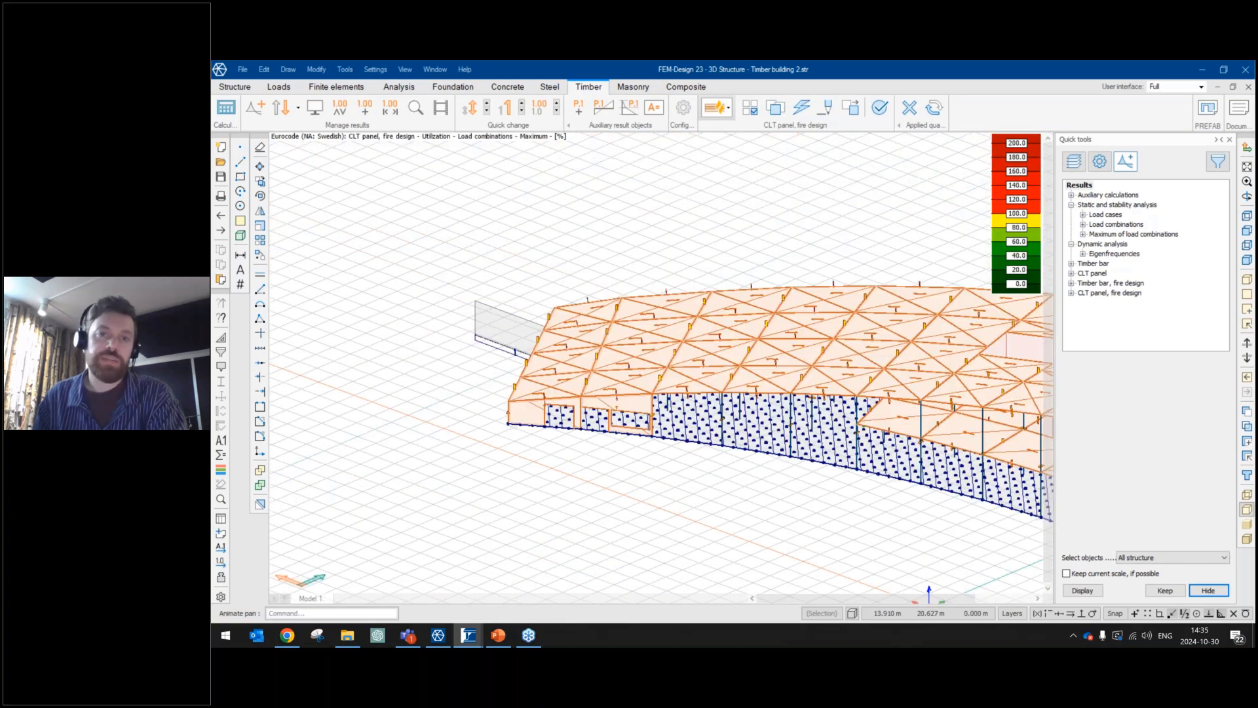
left_click(727, 107)
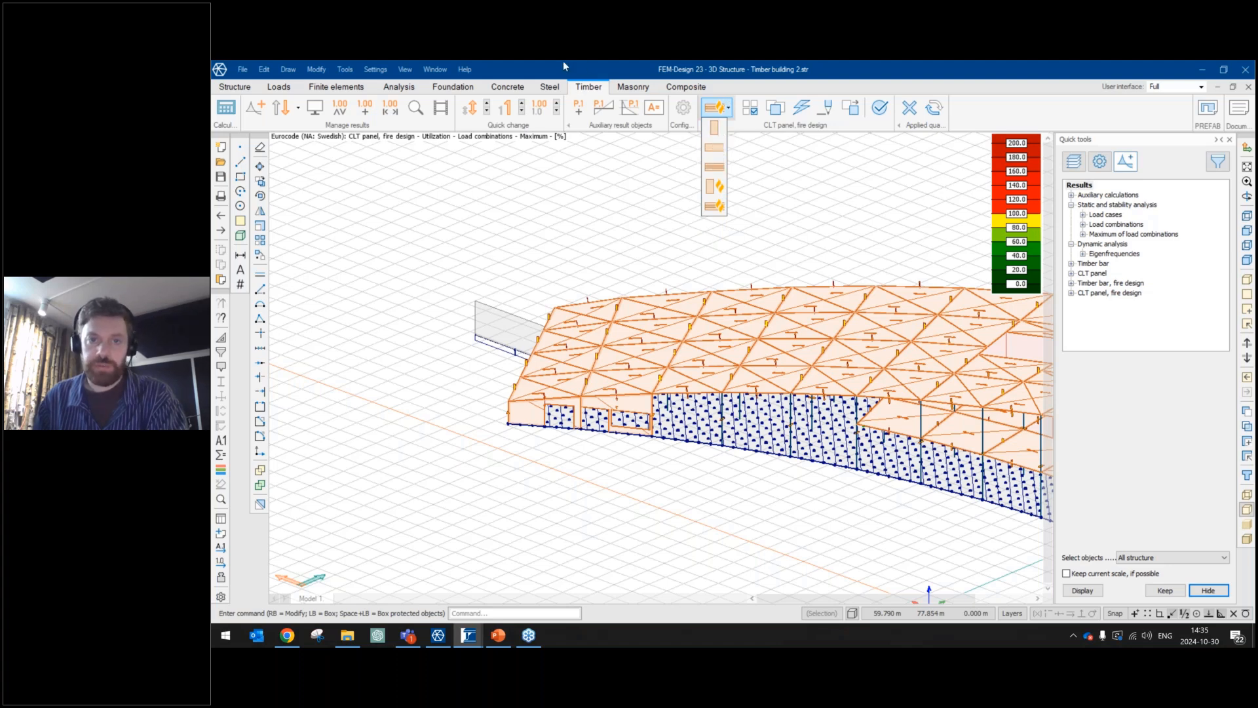
left_click(726, 171)
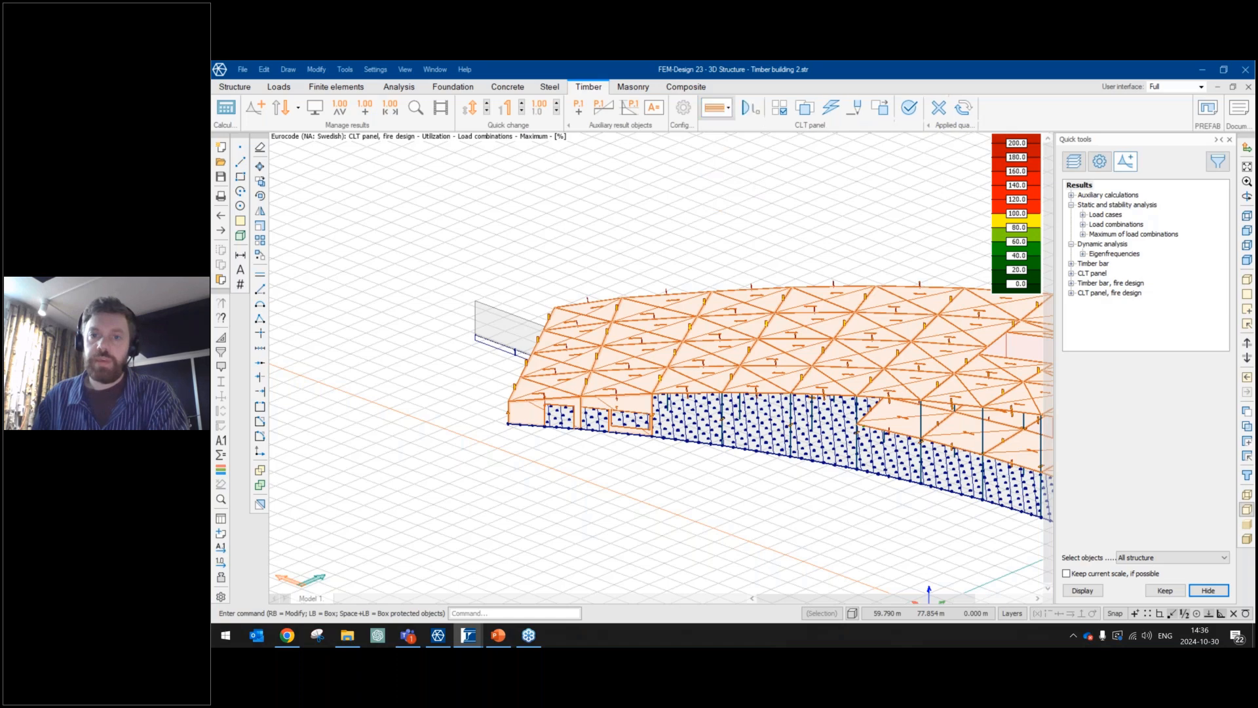
Open the CLT calculation parameters for the lower floor panels, review the shear interaction, torsional check and buckling options, and cancel without changes.
middle_click_drag(607, 228, 334, 184)
scroll(809, 413, "up", 3)
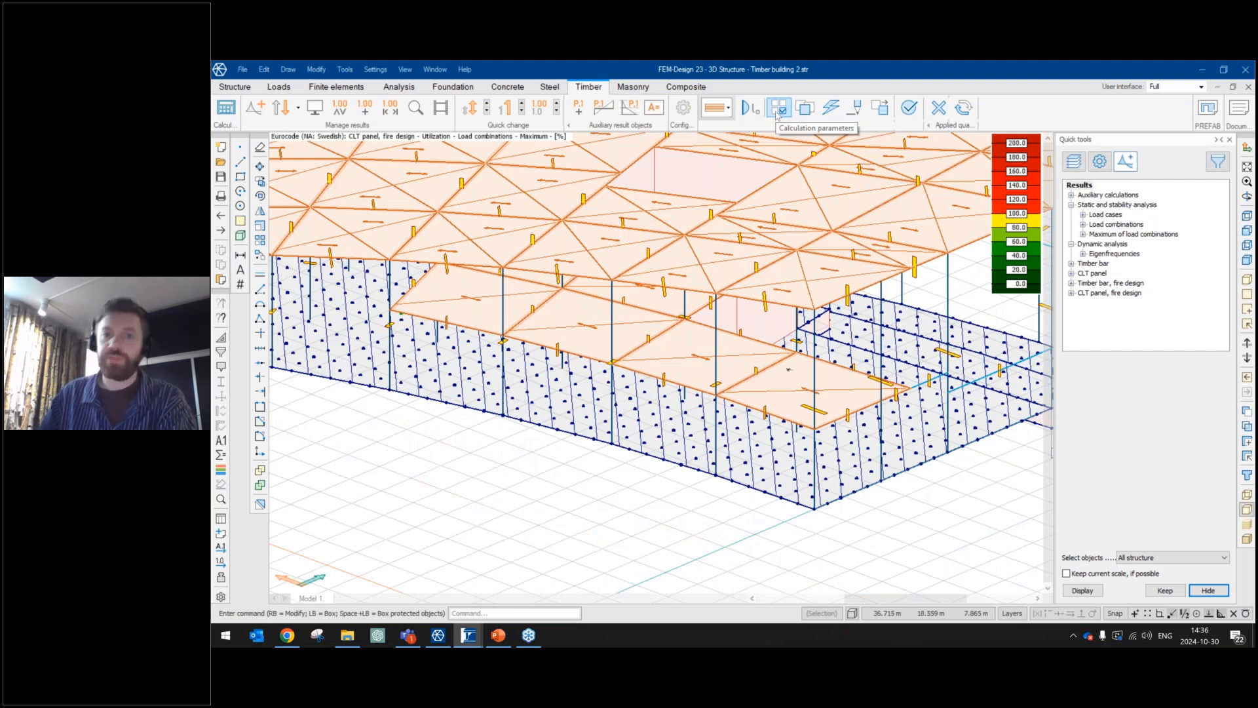
left_click(777, 116)
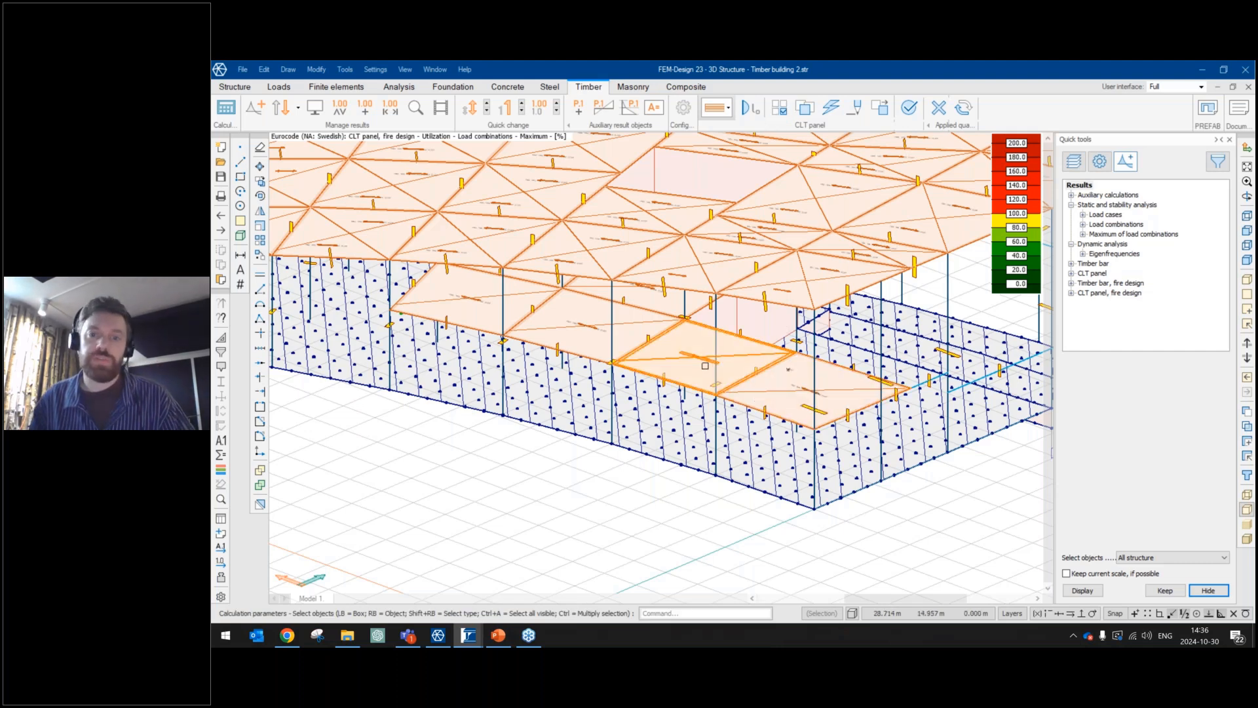
left_click(831, 403)
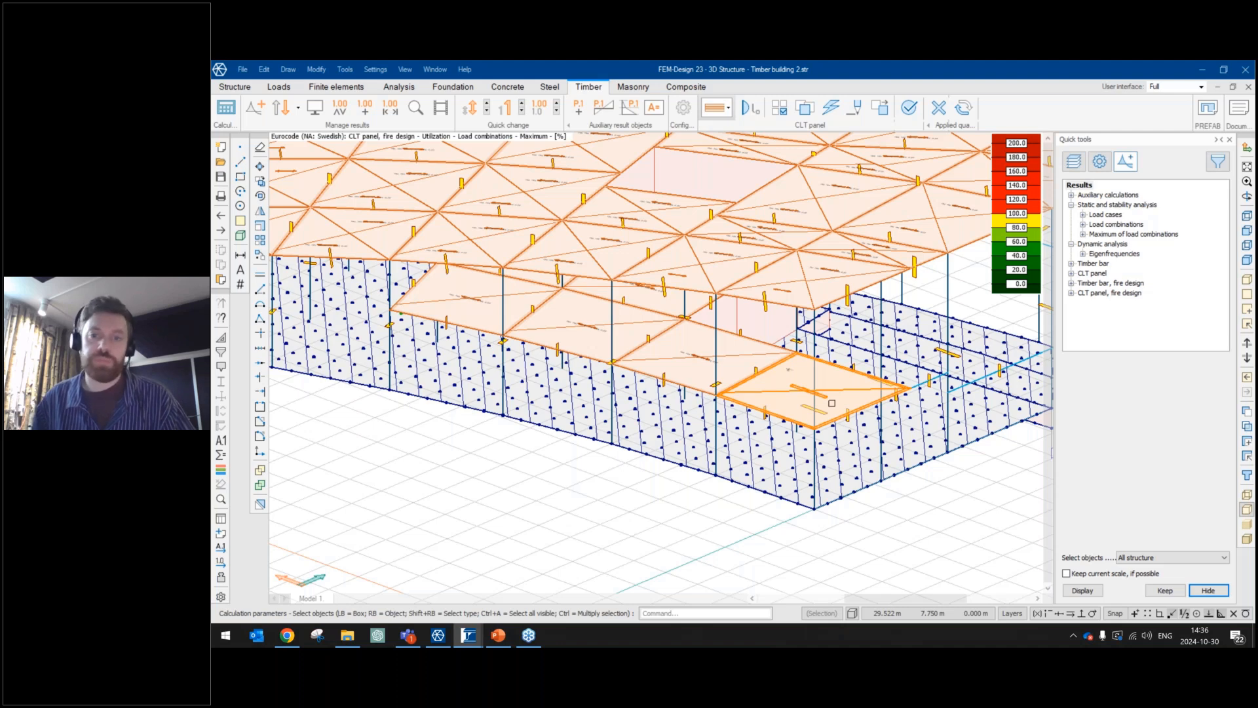
key("Return")
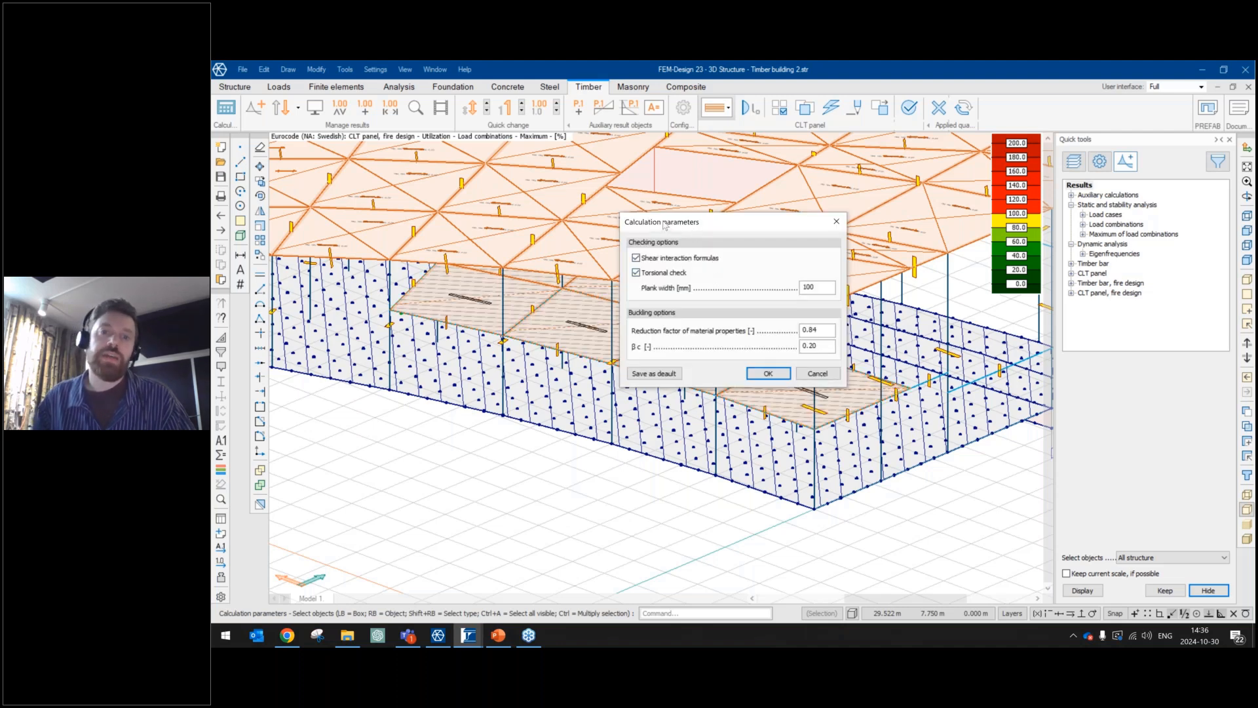
left_click_drag(690, 221, 827, 175)
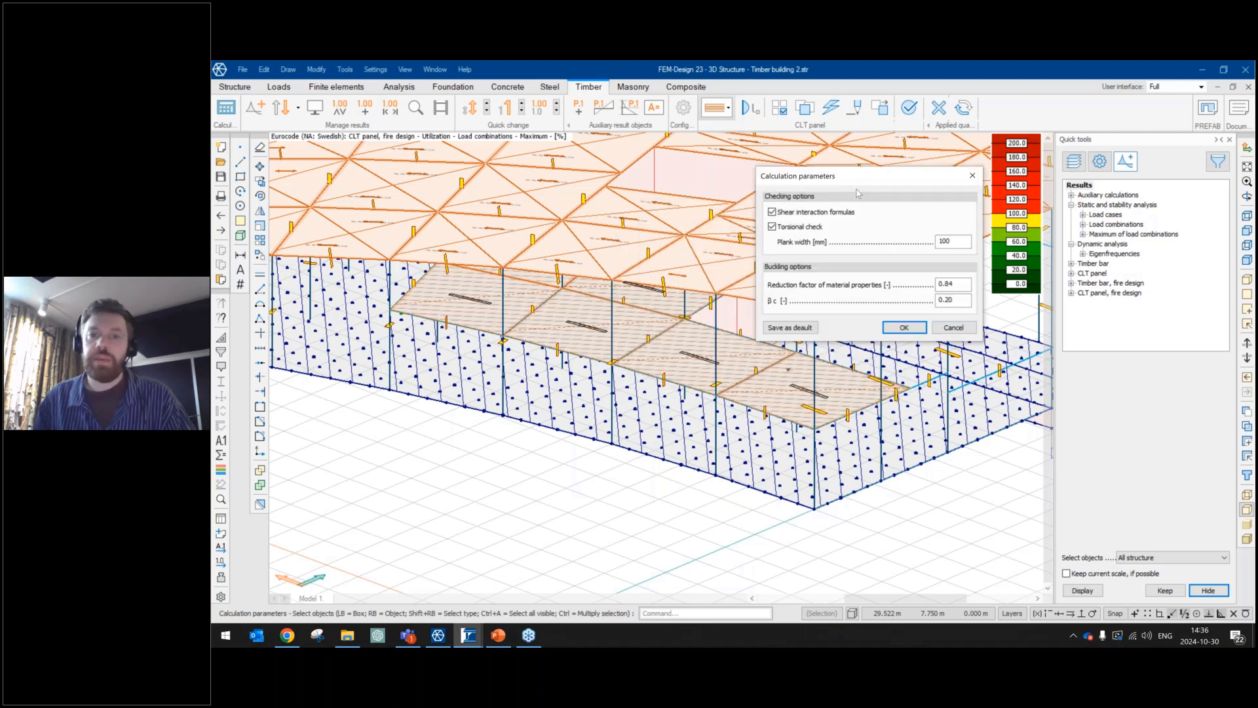
left_click(819, 214)
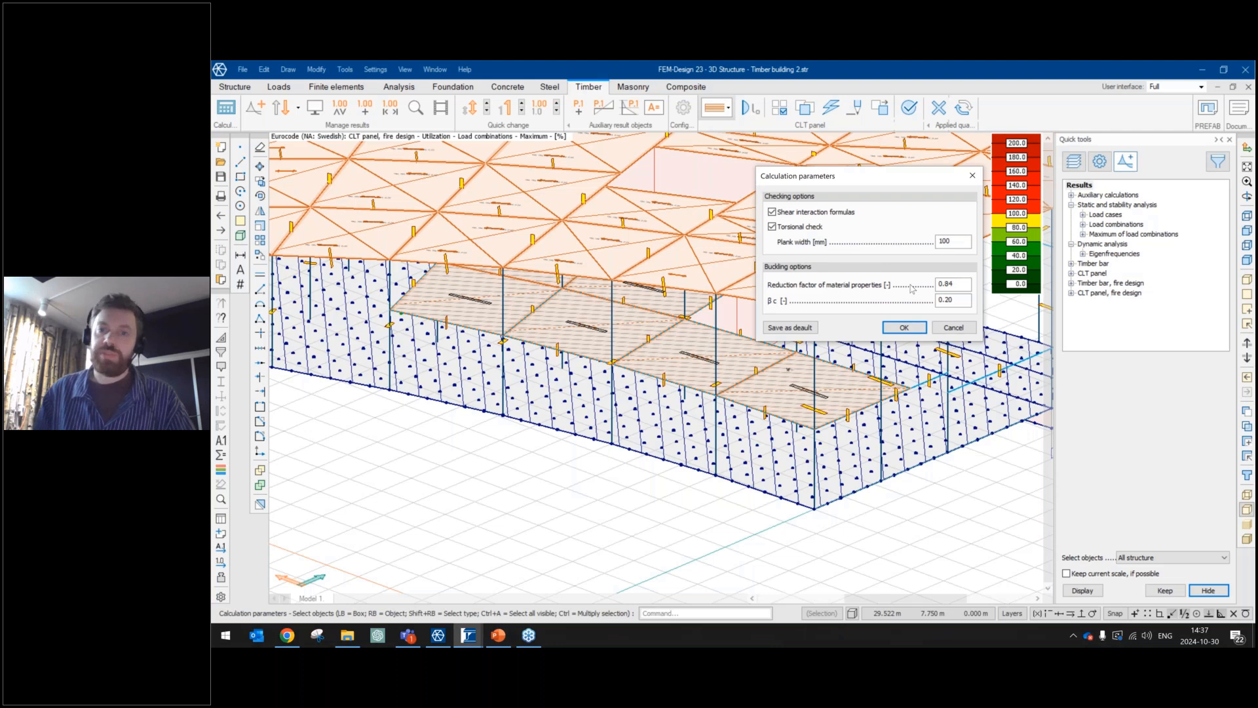
double_click(968, 286)
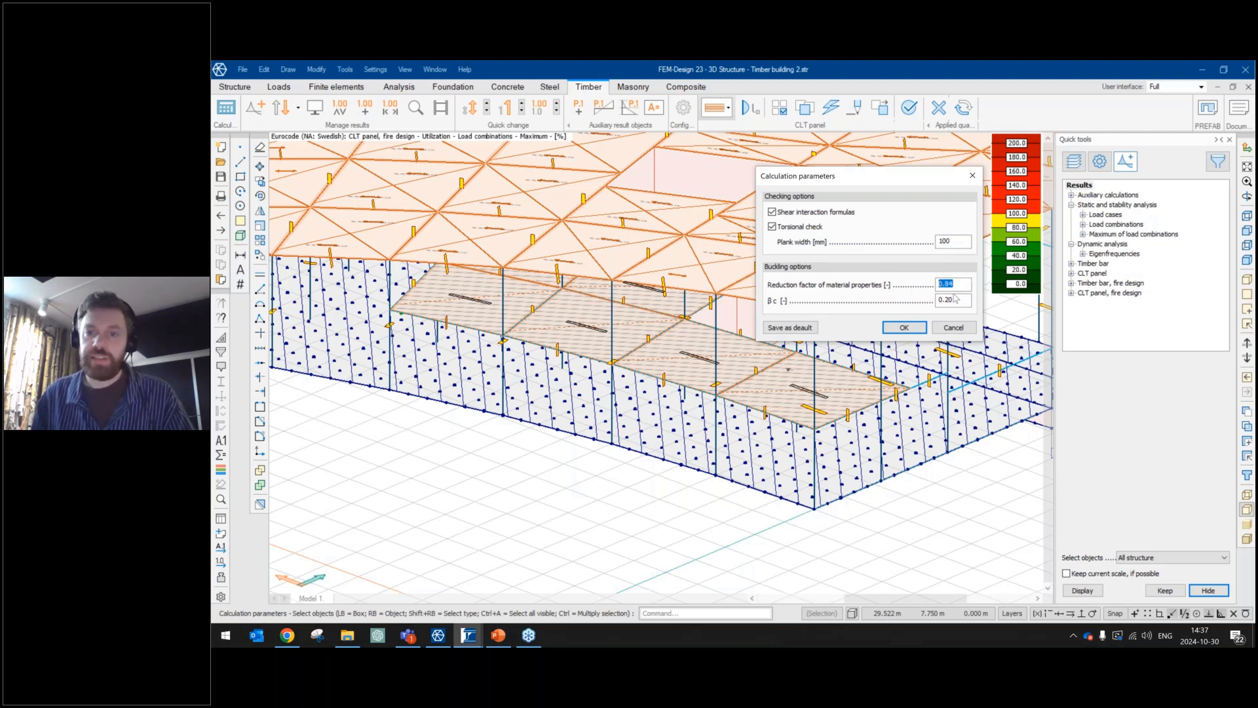
key("Tab")
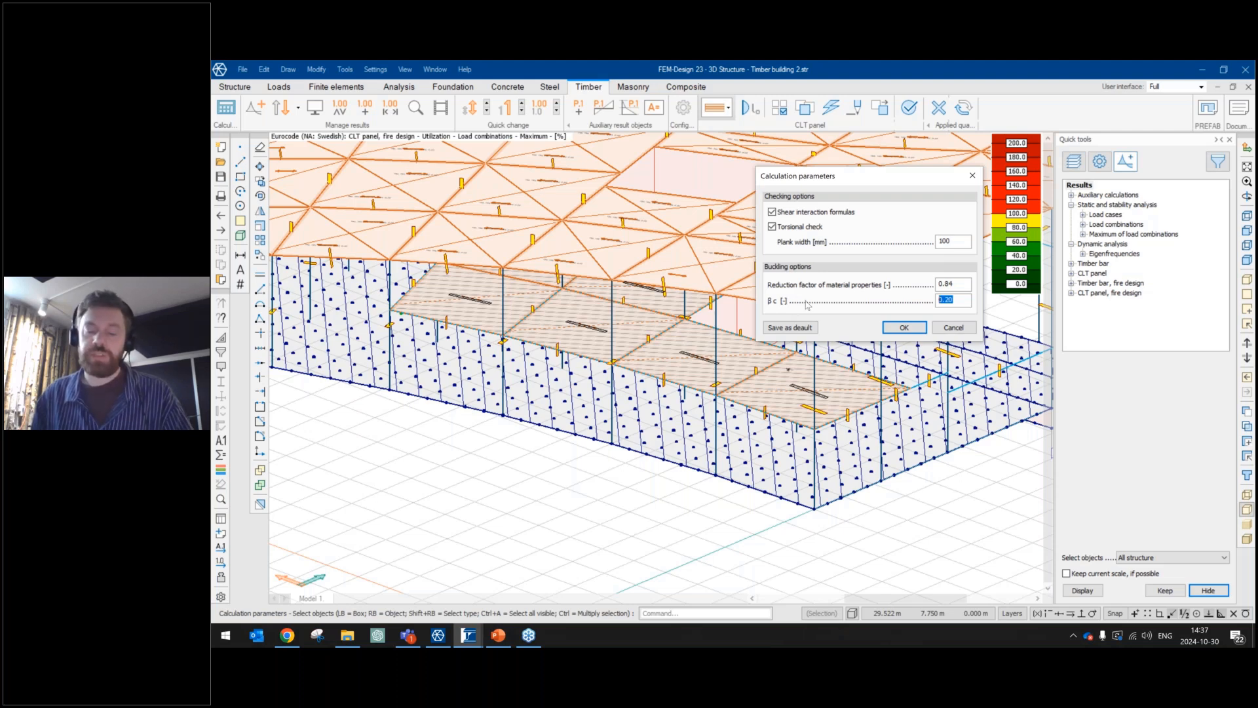
left_click(952, 328)
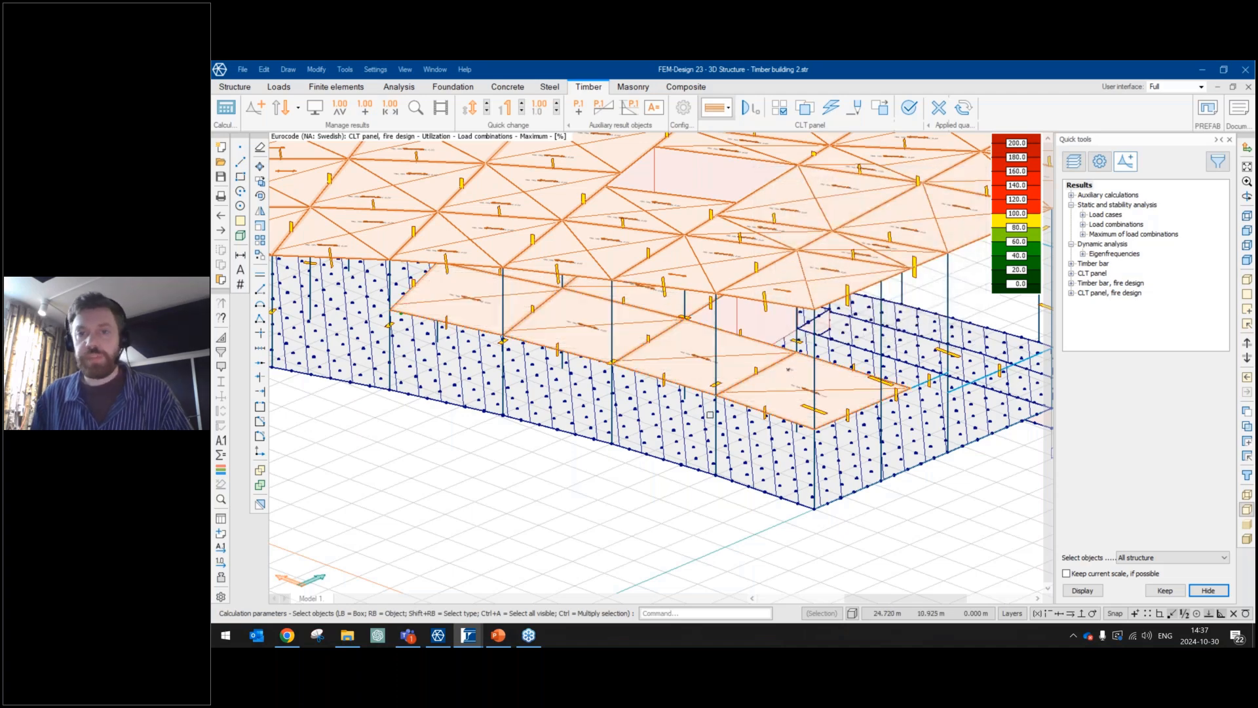
View the CLT panel check's utilization table, close it, and display the CLT panel Utilization result for the maximum of load combinations.
left_click(911, 113)
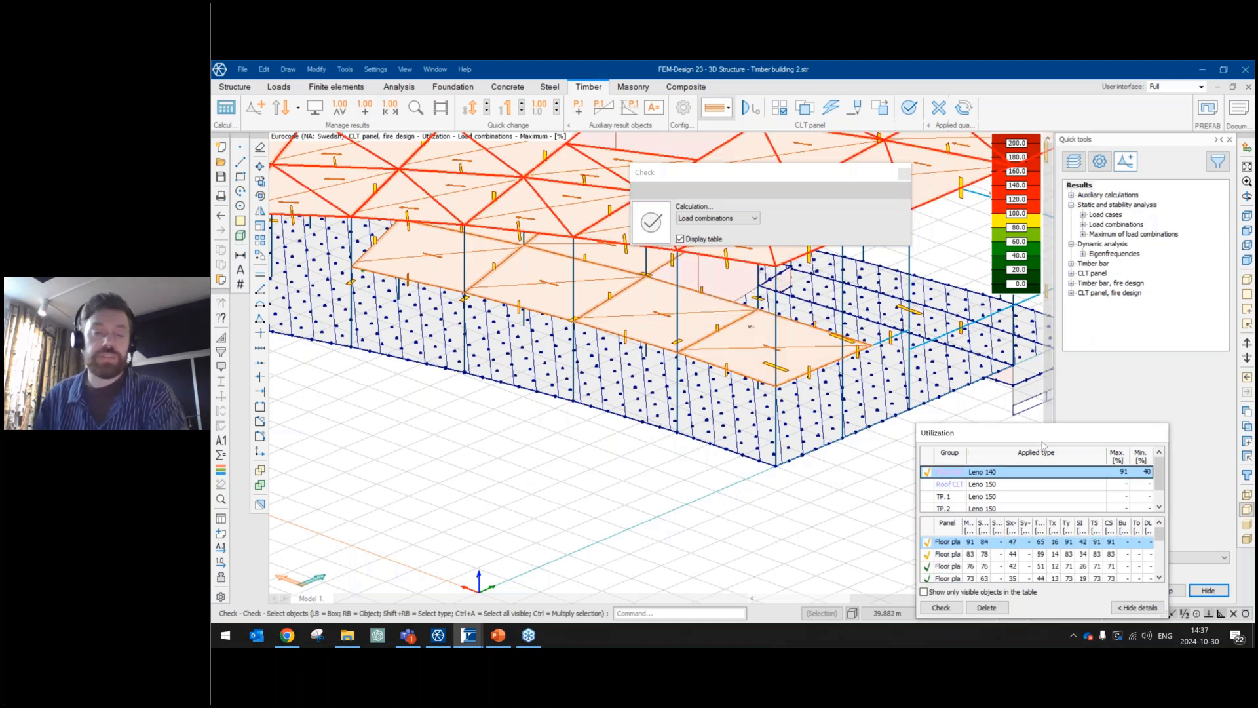
key("Escape")
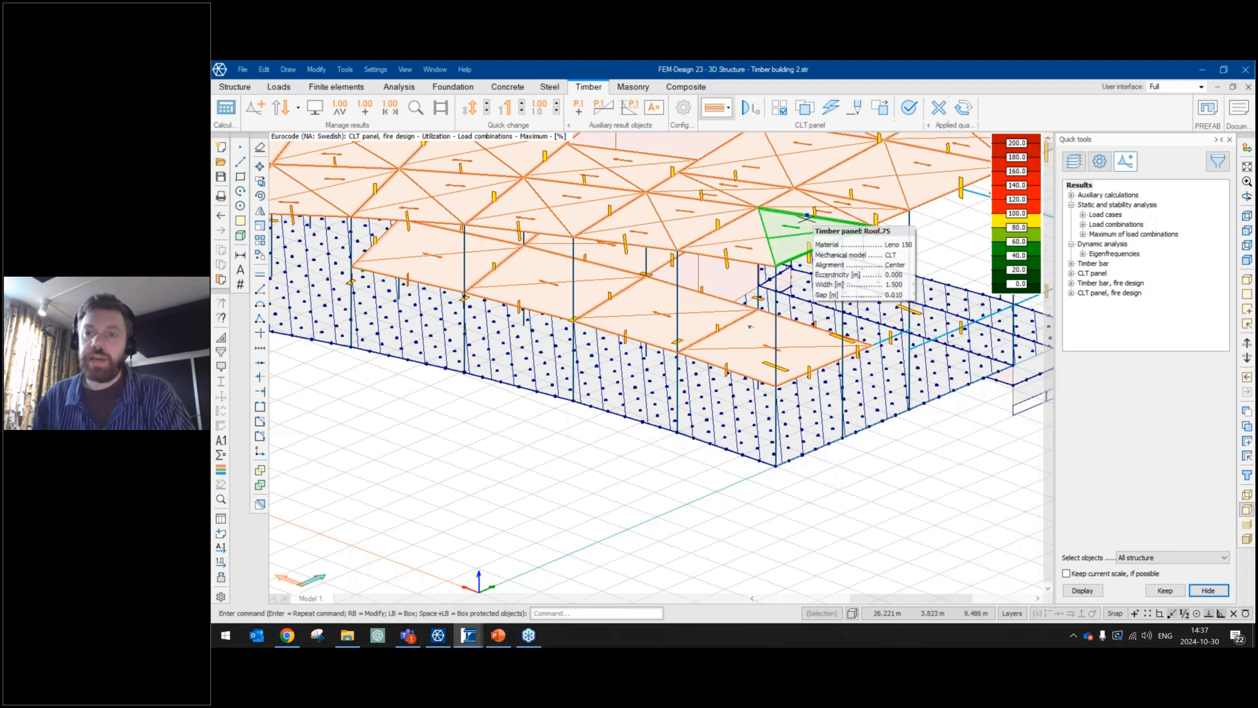
left_click(1071, 273)
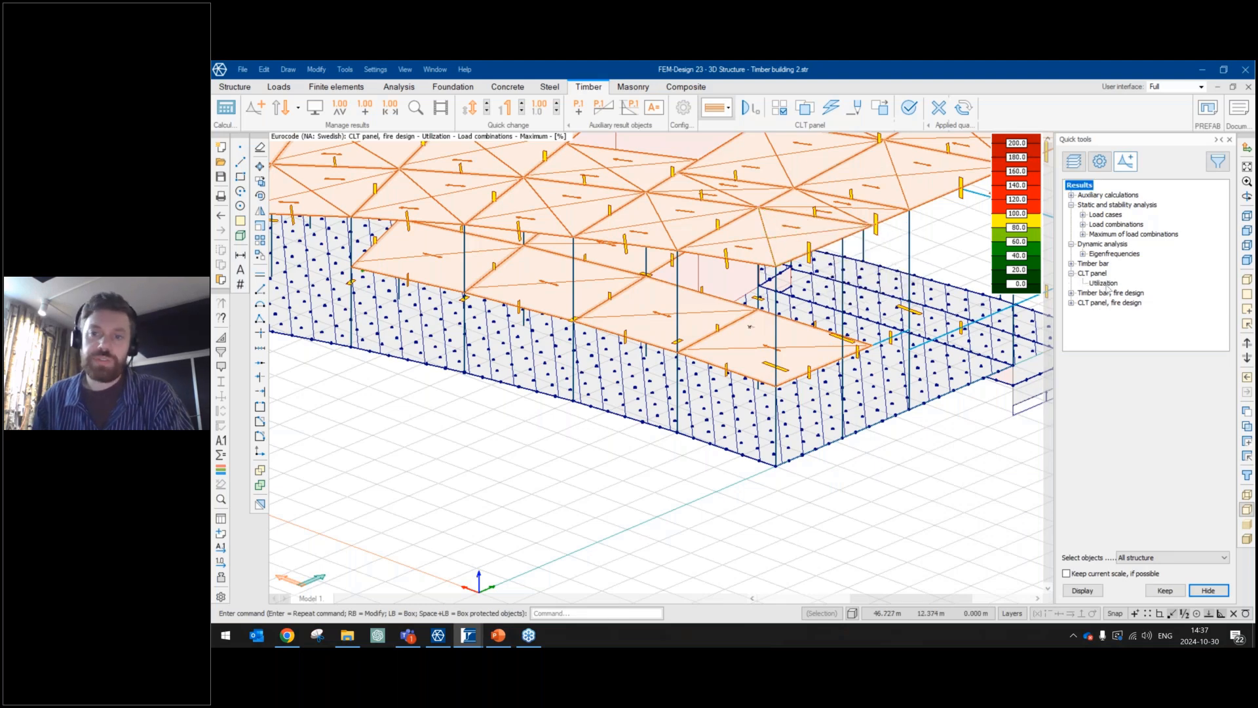
left_click(1105, 284)
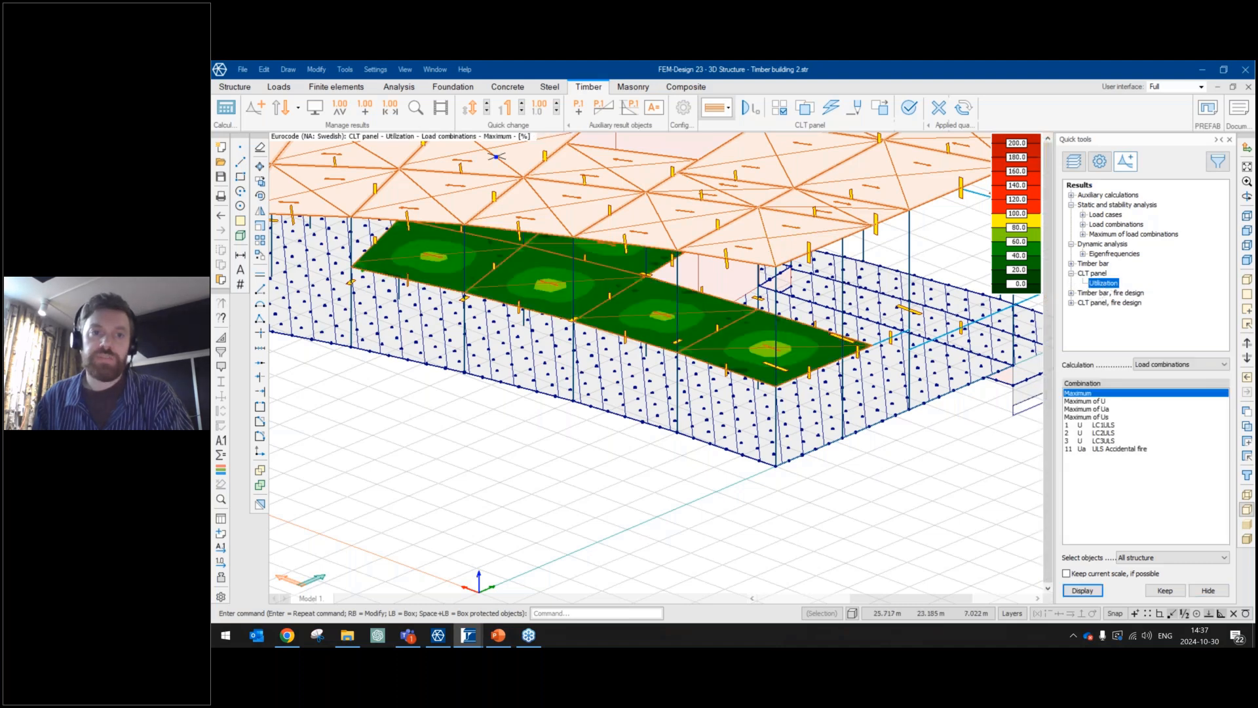
Open the detailed result of the Floor CLT group, examine its material tables, design checks and utilization summary, and return to the model.
left_click(415, 109)
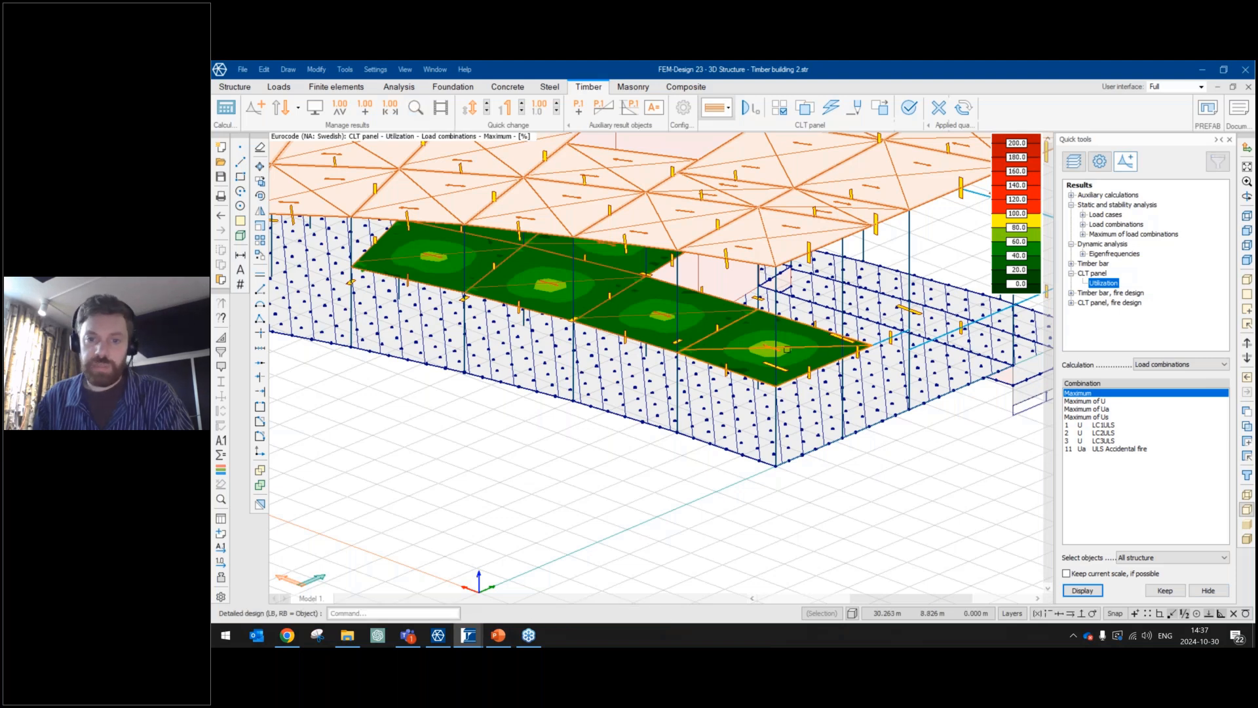
left_click(787, 349)
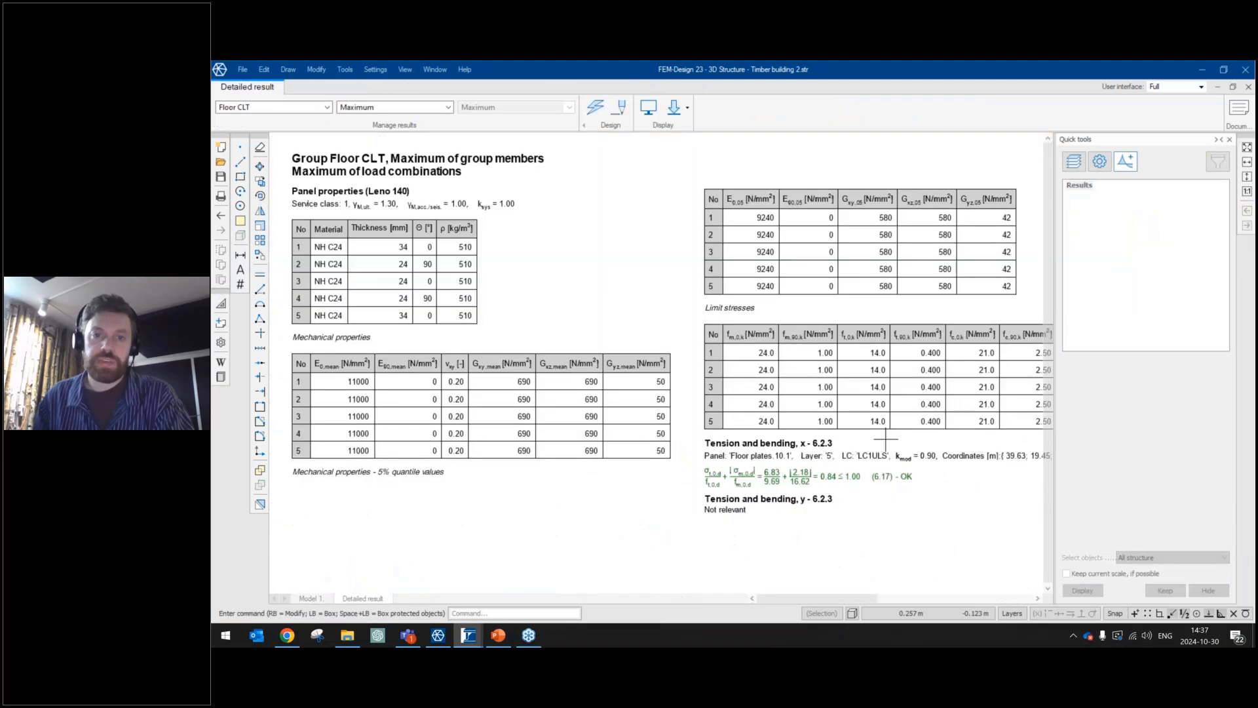
middle_click_drag(885, 441, 659, 391)
middle_click_drag(432, 356, 697, 385)
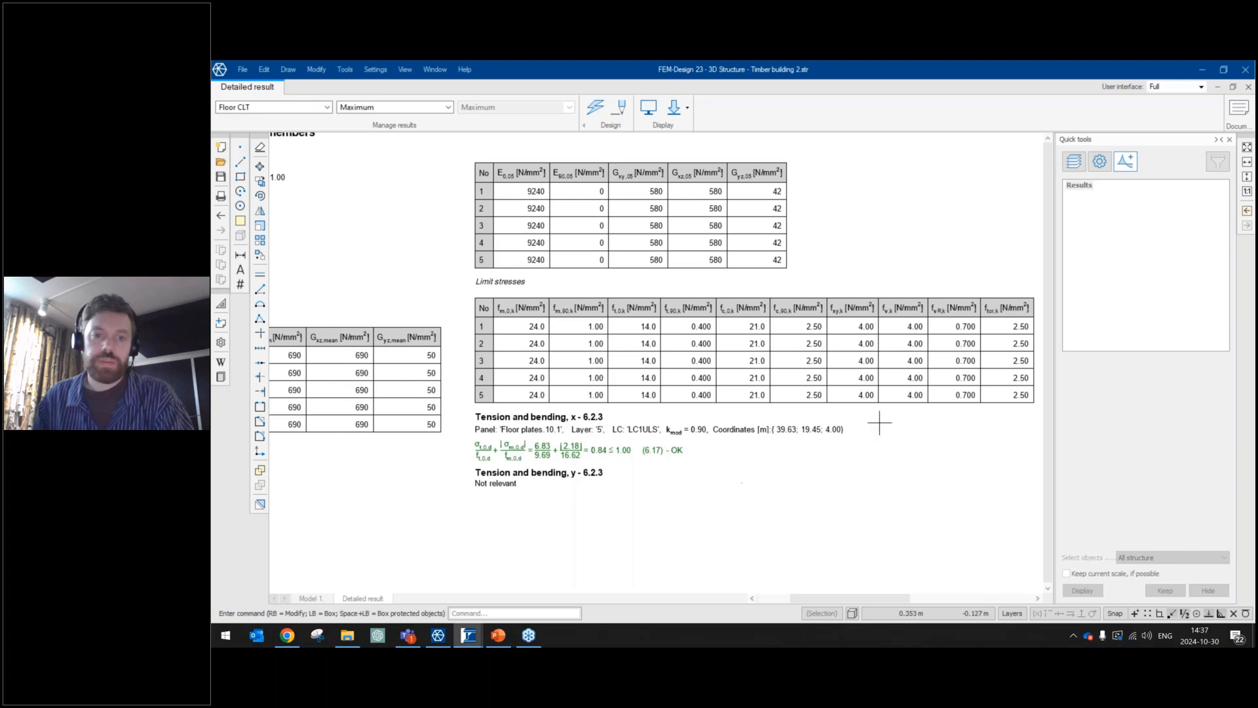
middle_click_drag(879, 426, 532, 449)
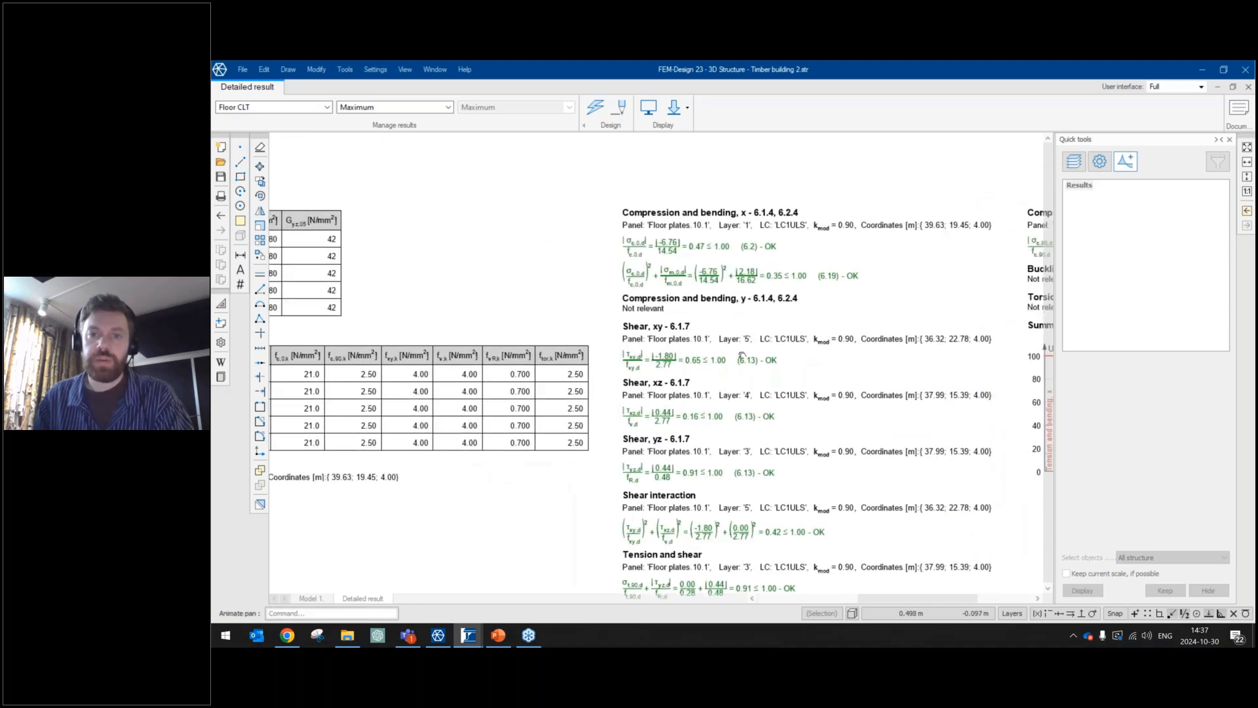
middle_click_drag(777, 407, 733, 325)
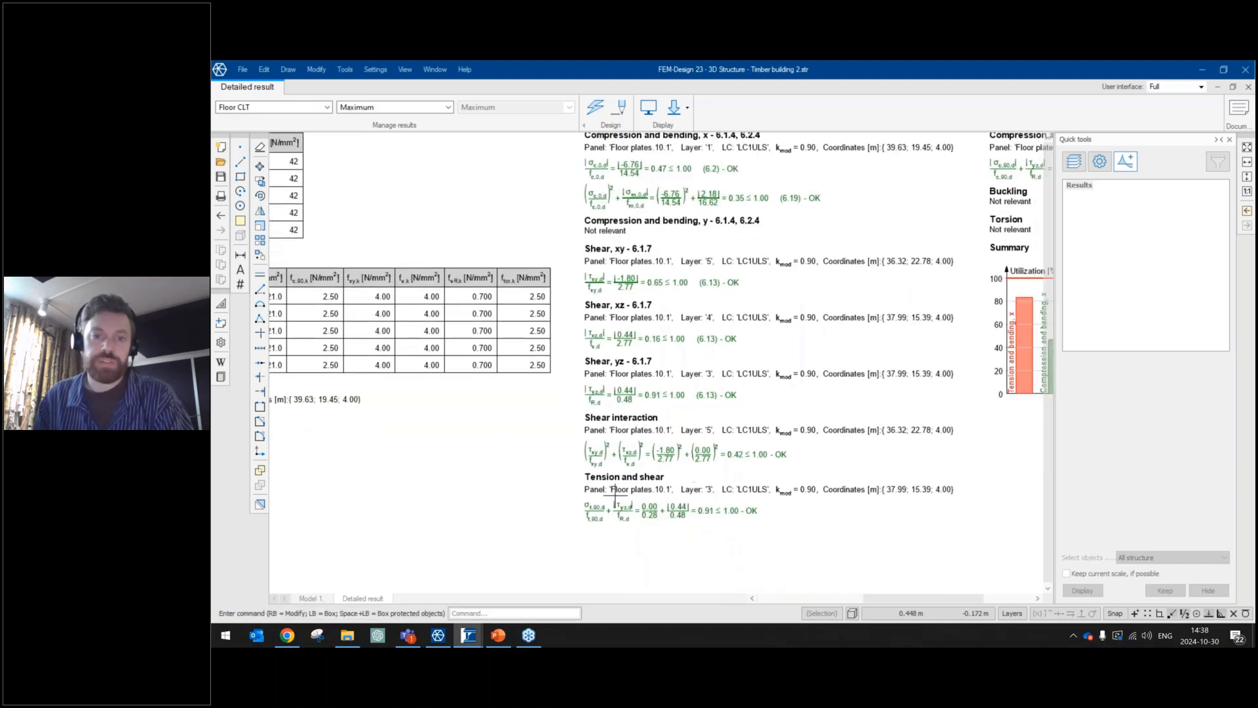
middle_click_drag(874, 329, 826, 362)
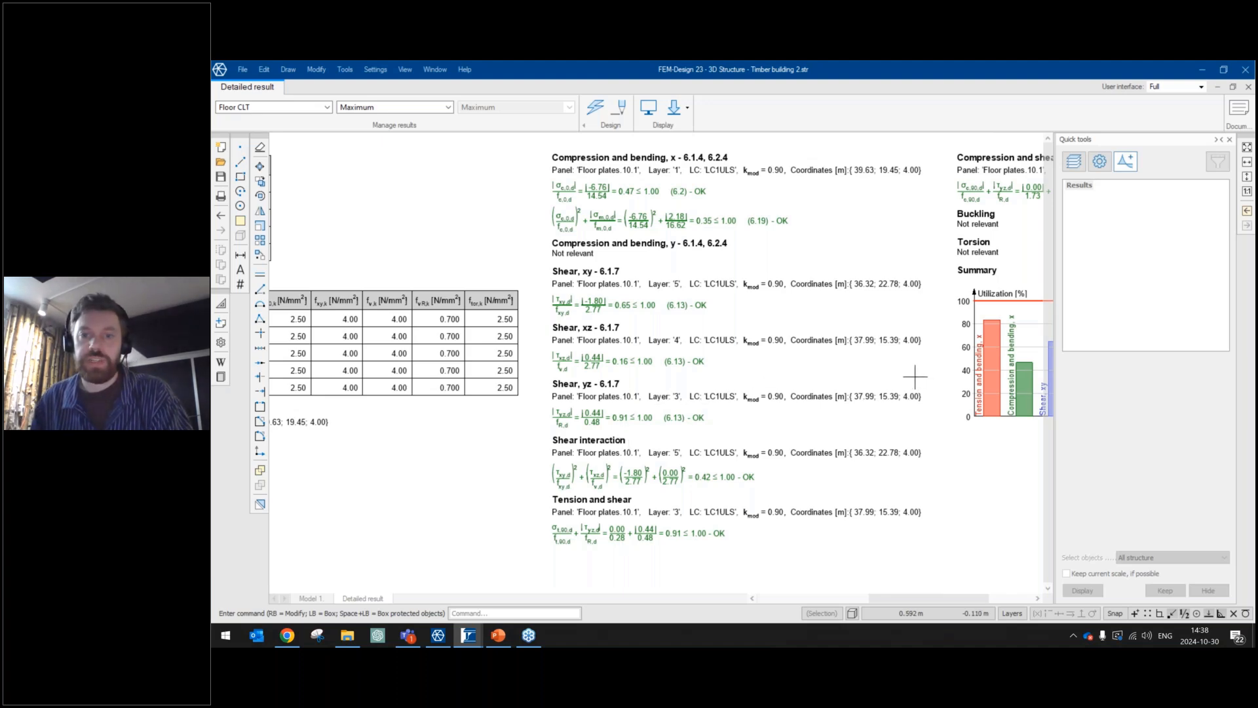
middle_click_drag(914, 377, 802, 374)
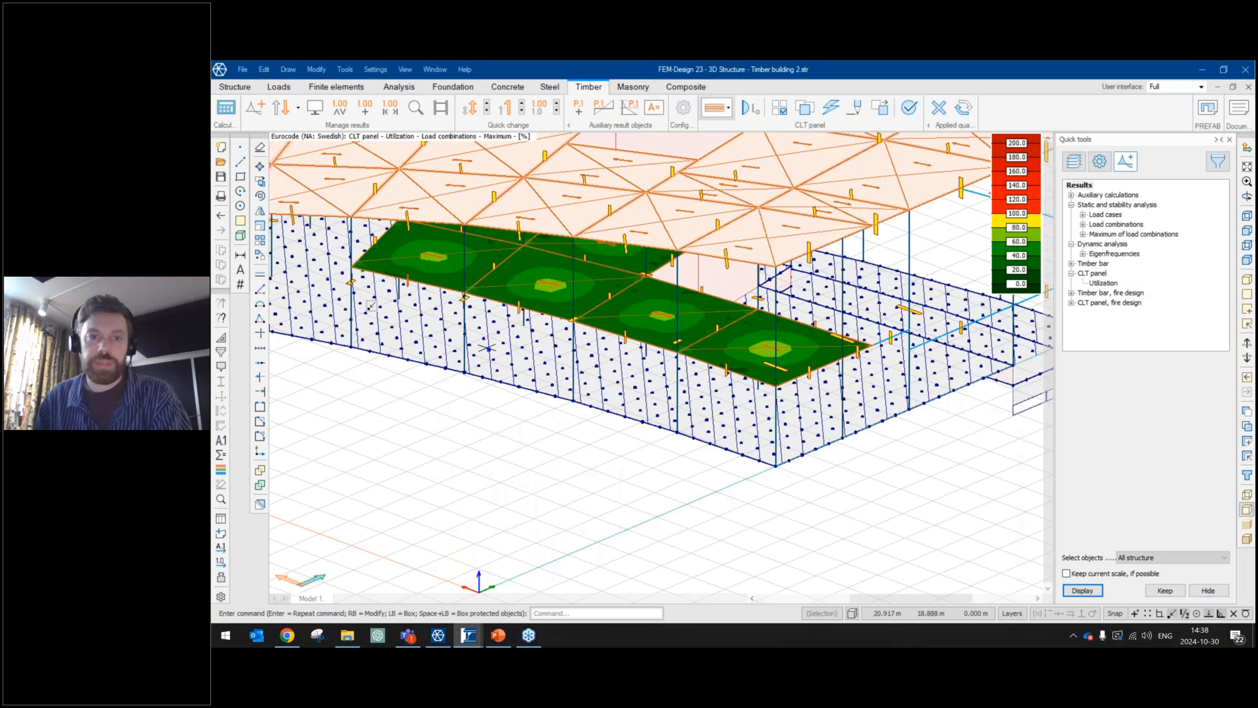
Define a rectangular buckling length region of about 2.0 by 0.56 m on the narrow wall strip between the two adjacent openings.
middle_click_drag(371, 306, 654, 497)
scroll(552, 334, "up", 4)
scroll(559, 405, "up", 3)
scroll(632, 320, "up", 1)
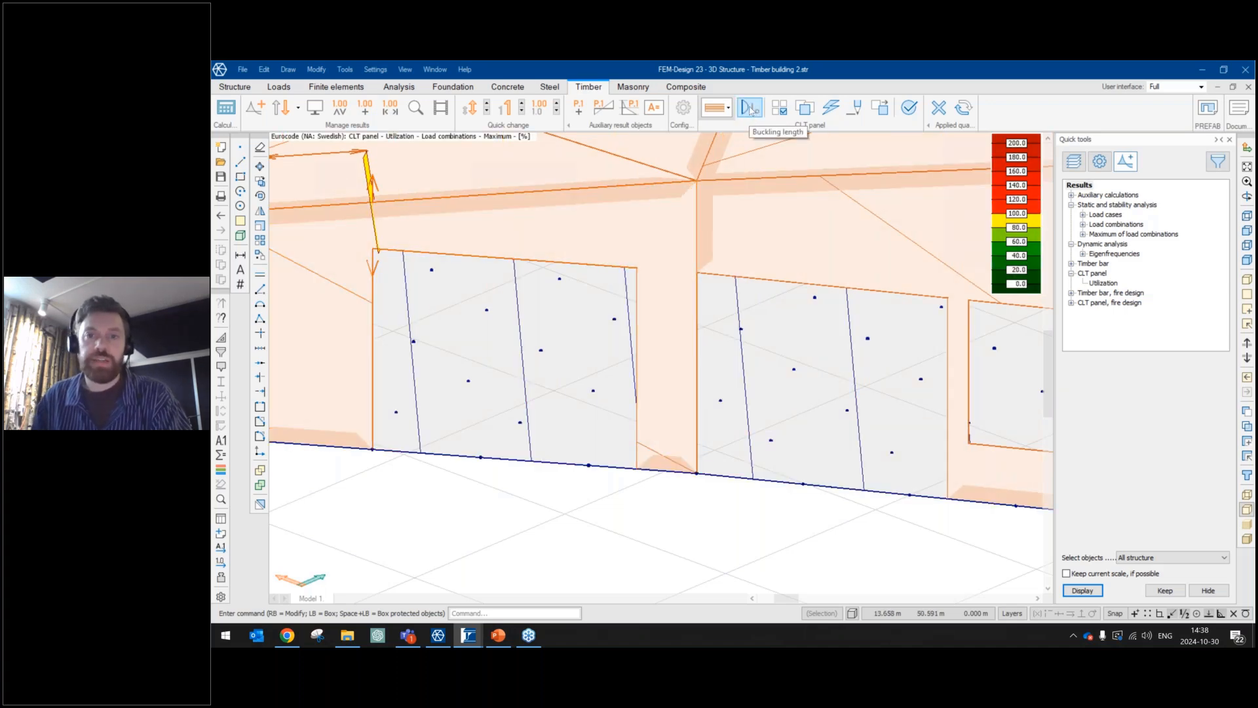
left_click(750, 110)
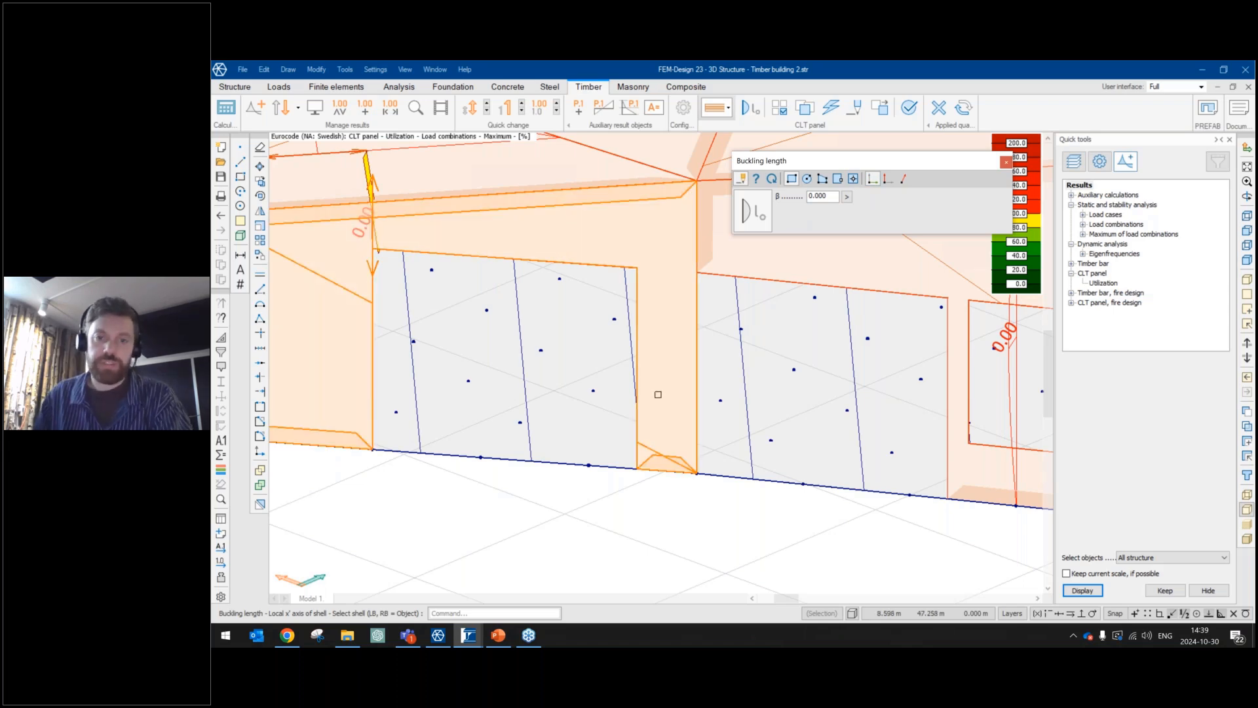
left_click(660, 269)
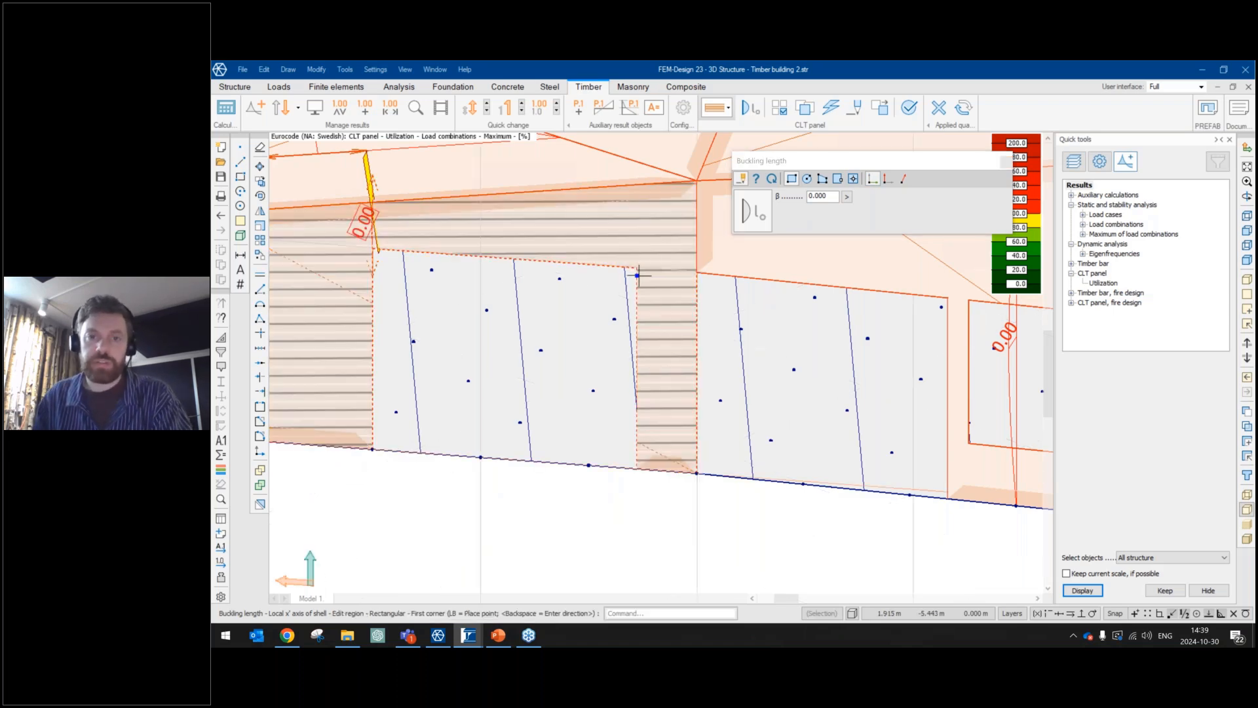
left_click(636, 269)
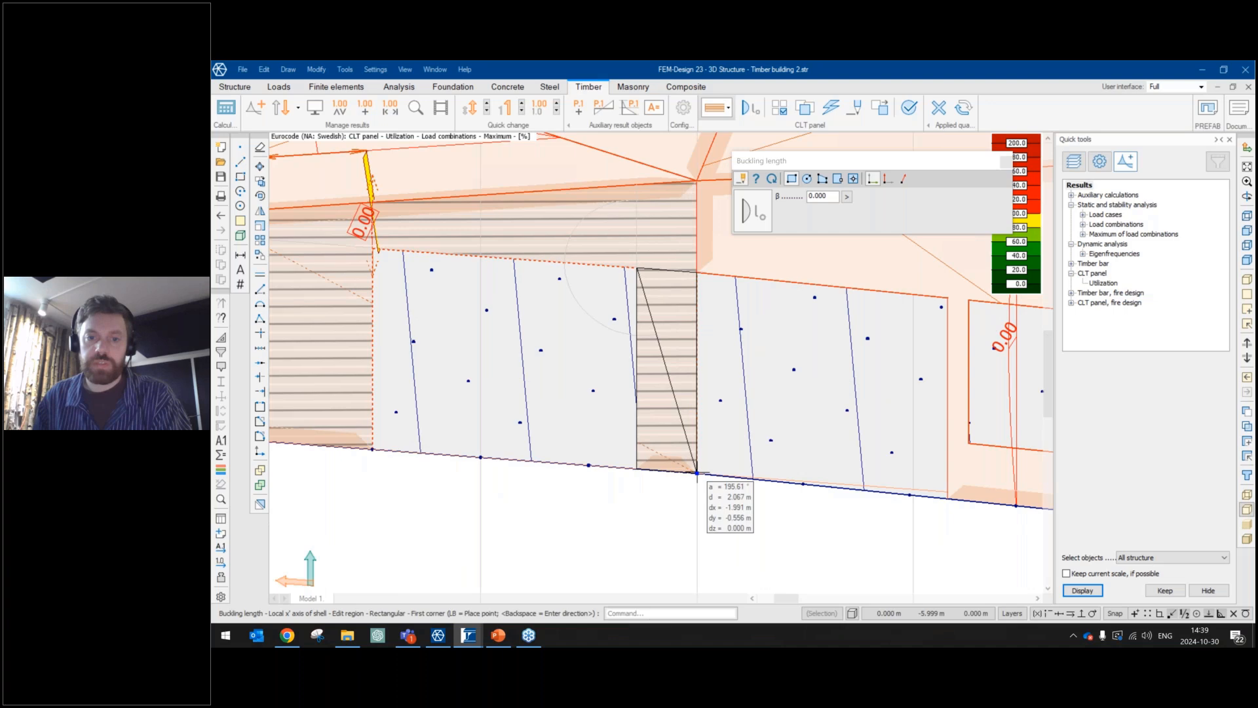
left_click(697, 472)
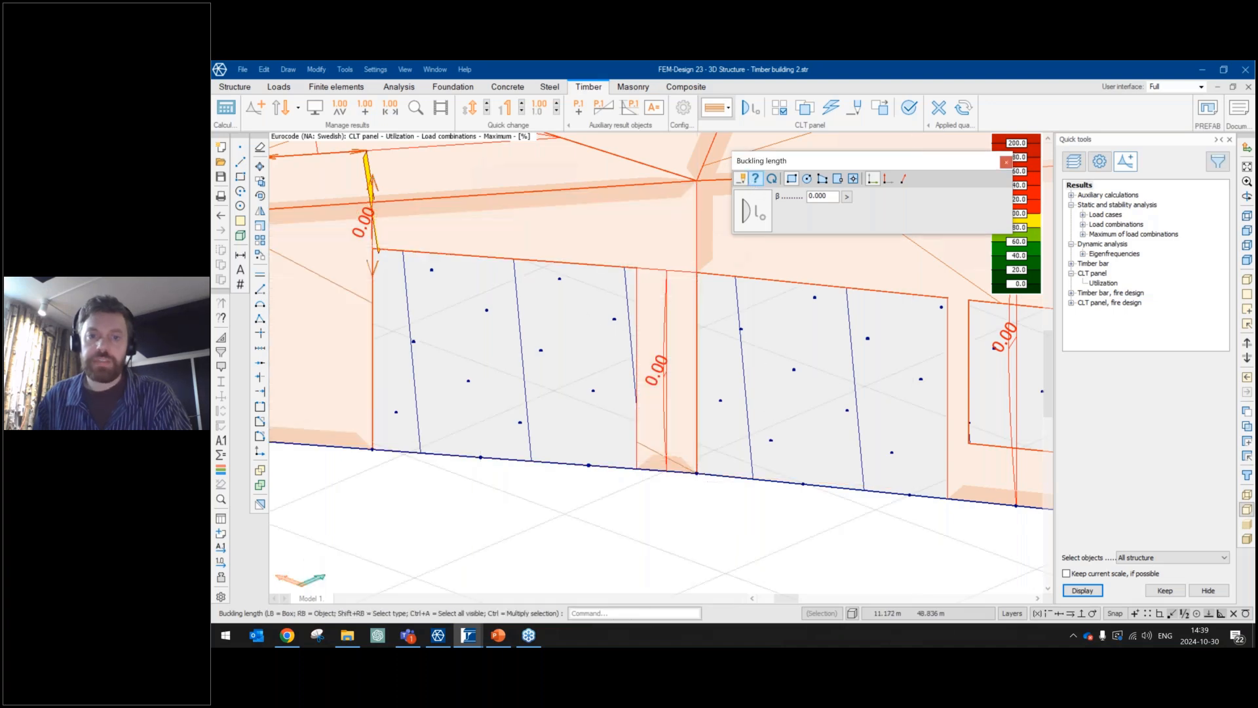
Set the flexural buckling factor β of the narrow wall strip's region to 0.8.
right_click(665, 374)
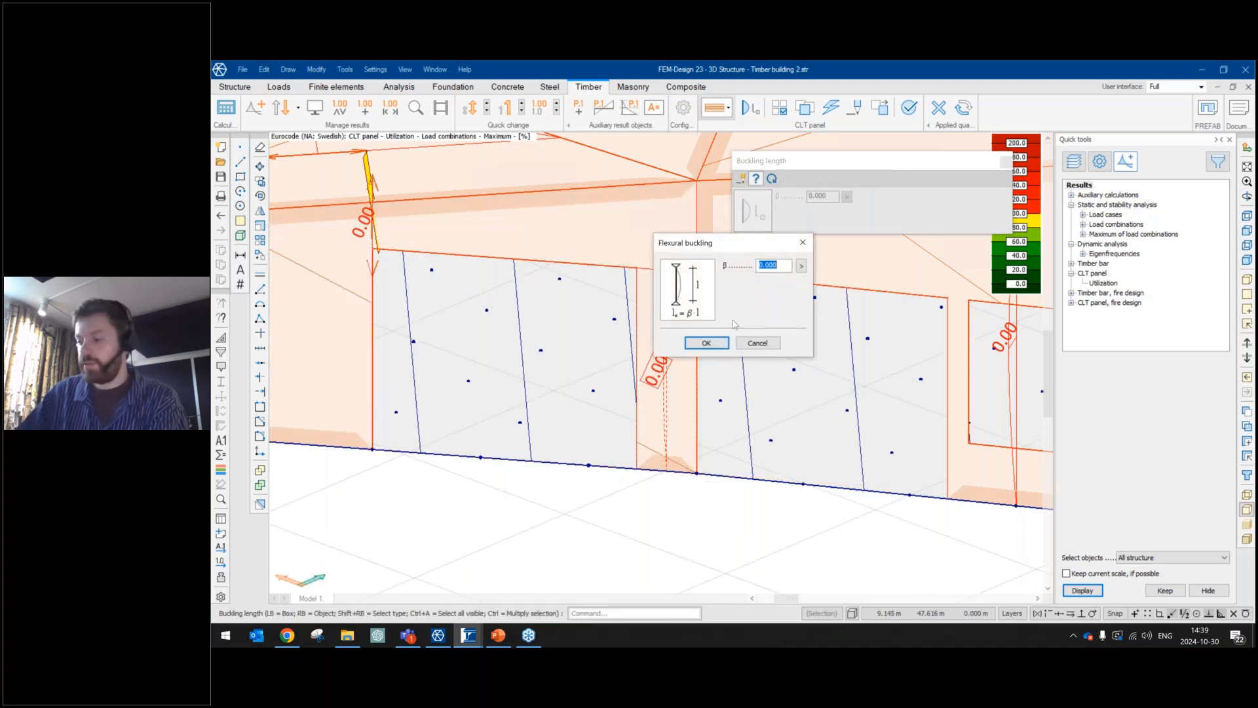
type("0.8")
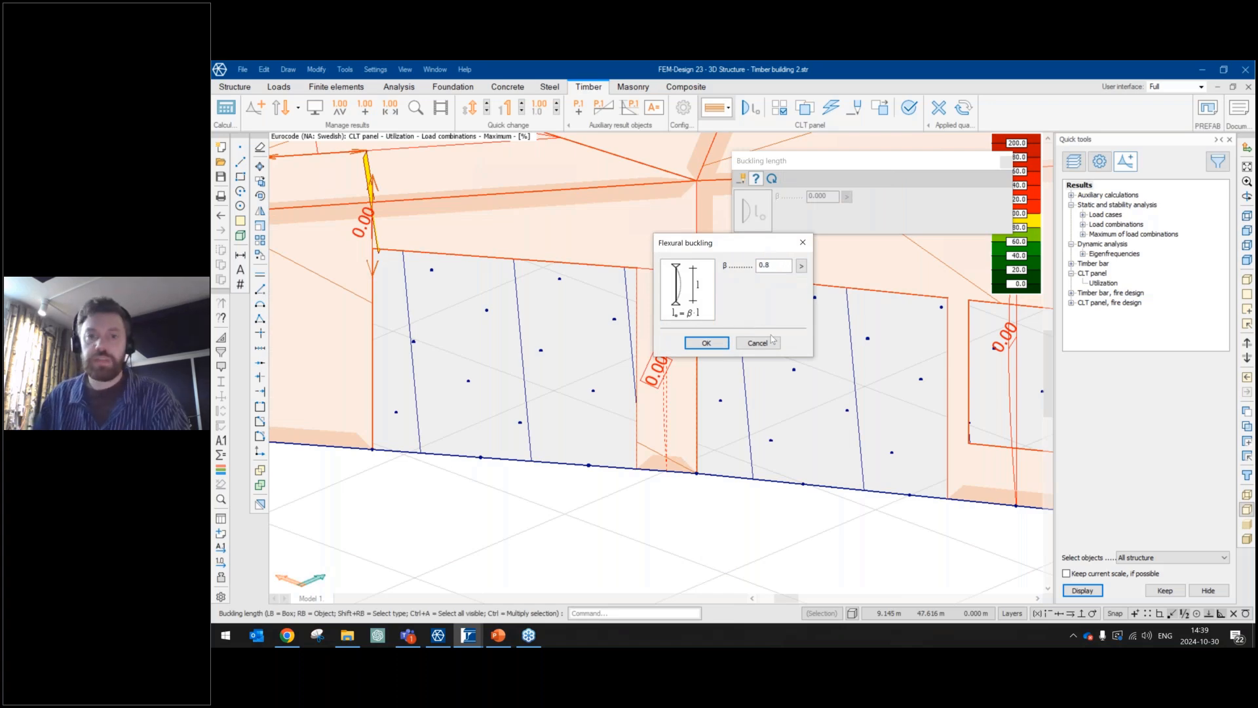
left_click(716, 345)
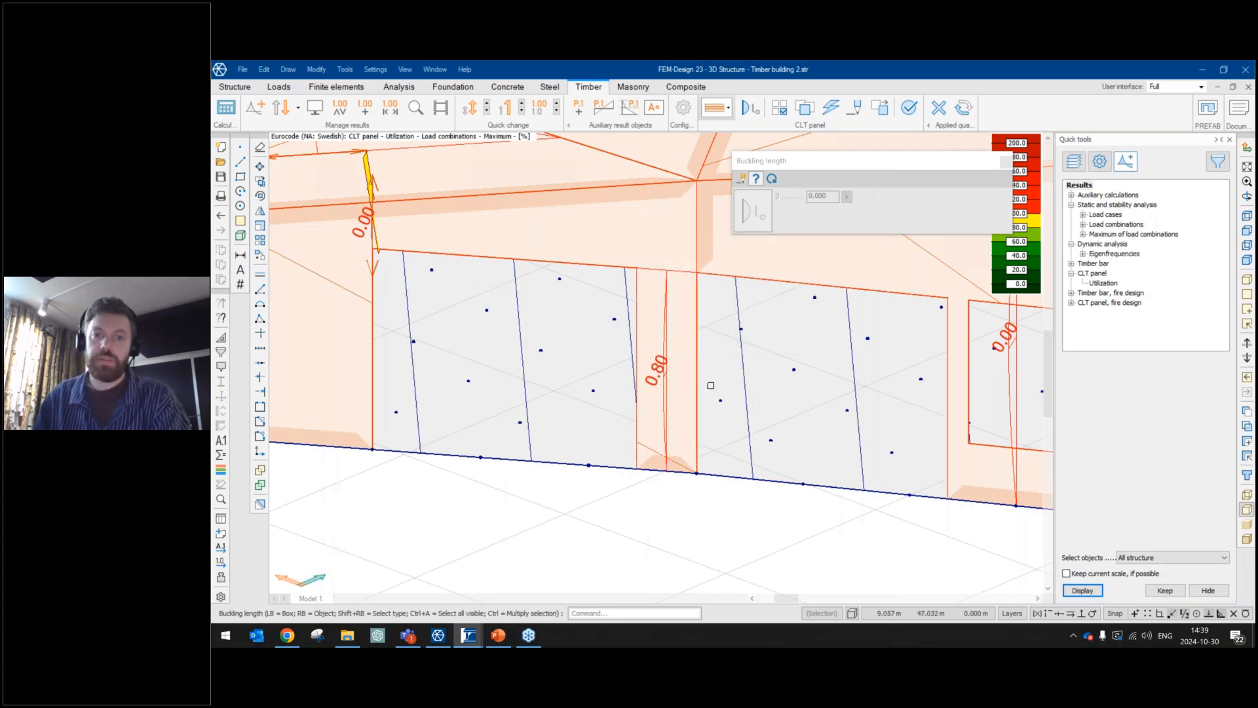
Try the fixed–pinned support preset with β 0.700 for the narrow wall strip's flexural buckling.
scroll(667, 330, "down", 2)
middle_click_drag(716, 365, 753, 373)
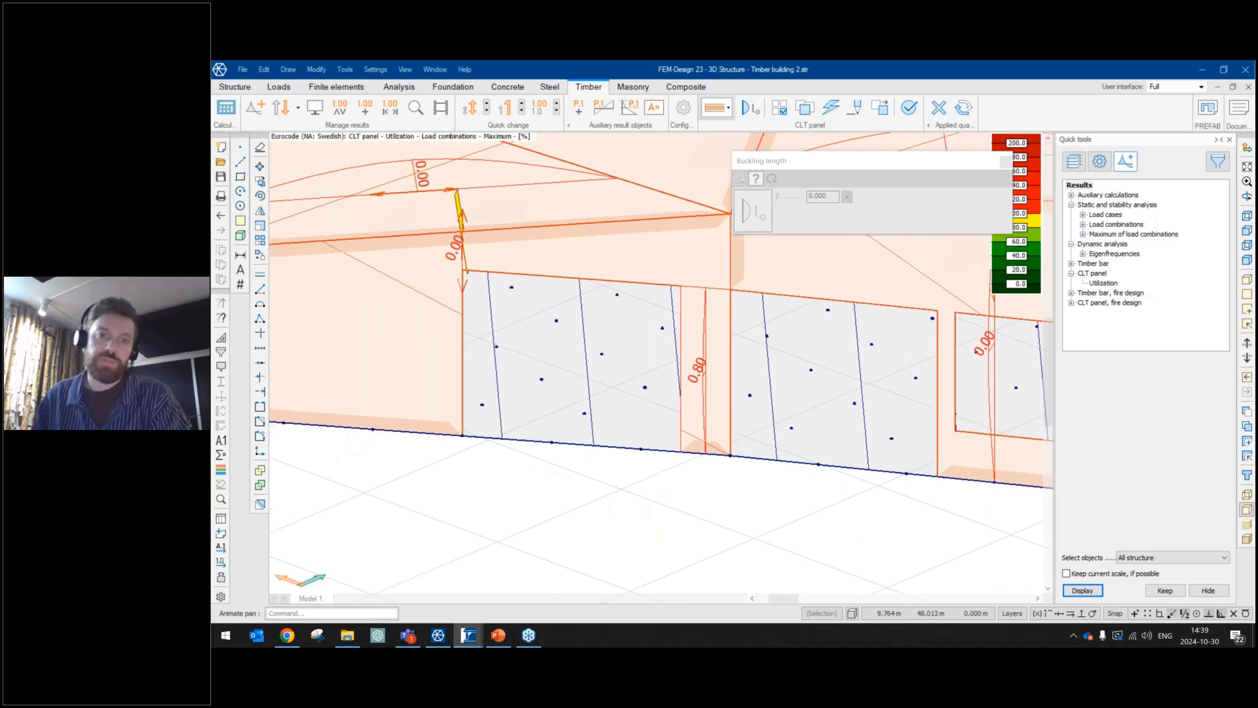
left_click(699, 370)
left_click(800, 265)
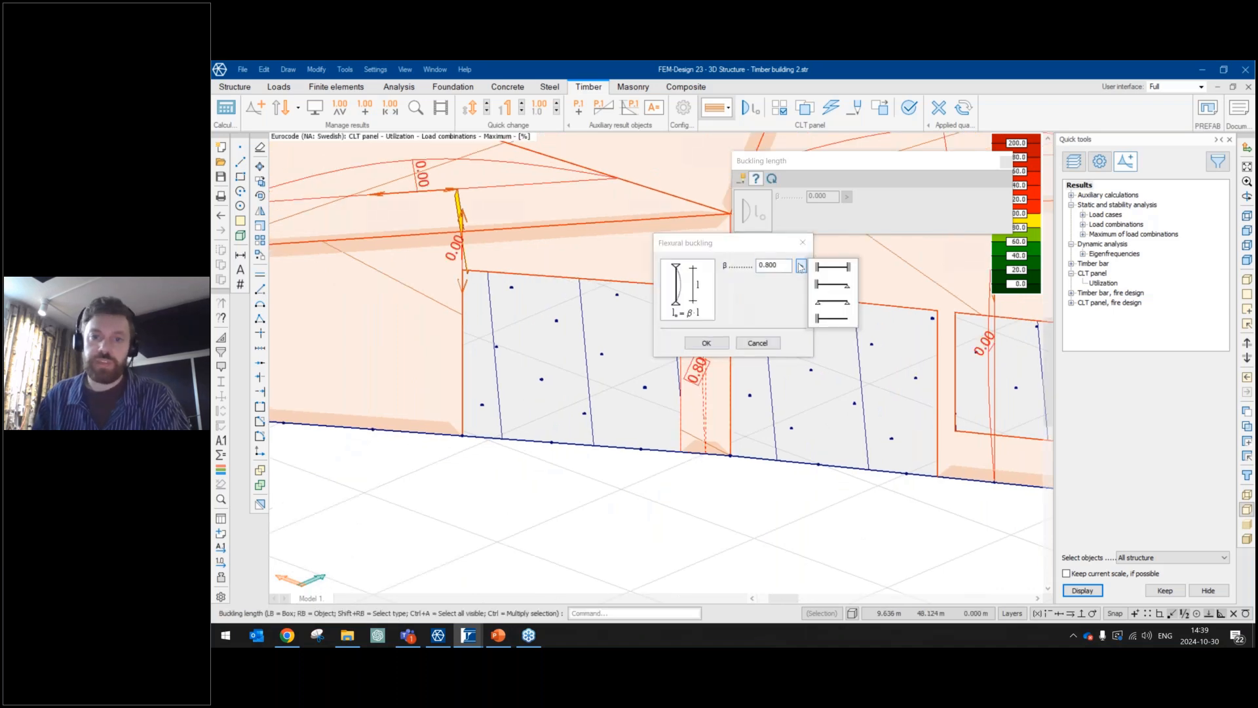
left_click(834, 288)
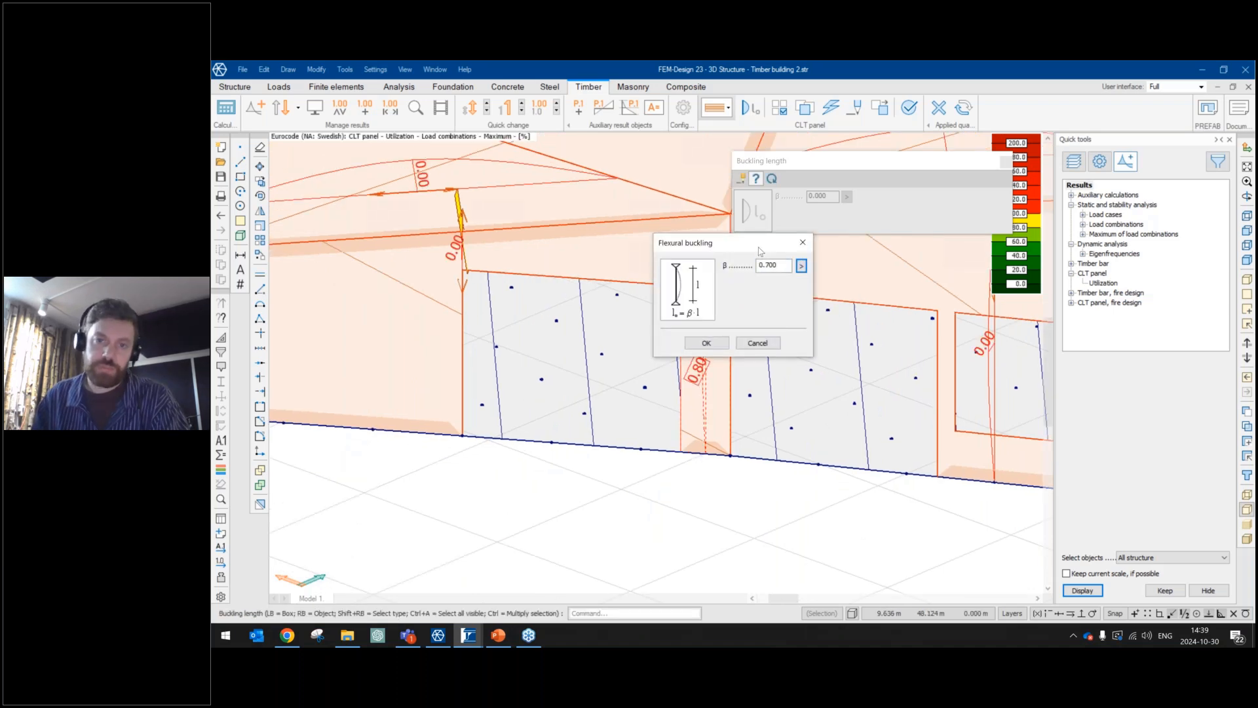
left_click_drag(758, 248, 844, 243)
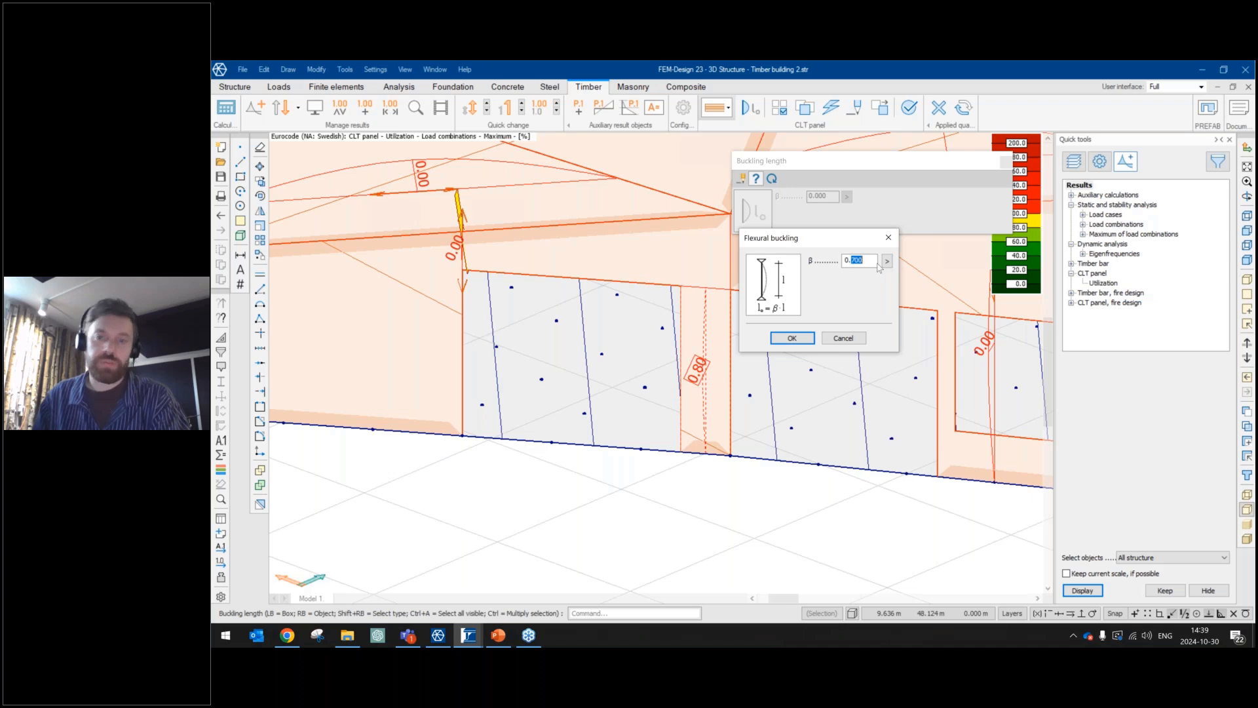
type("8")
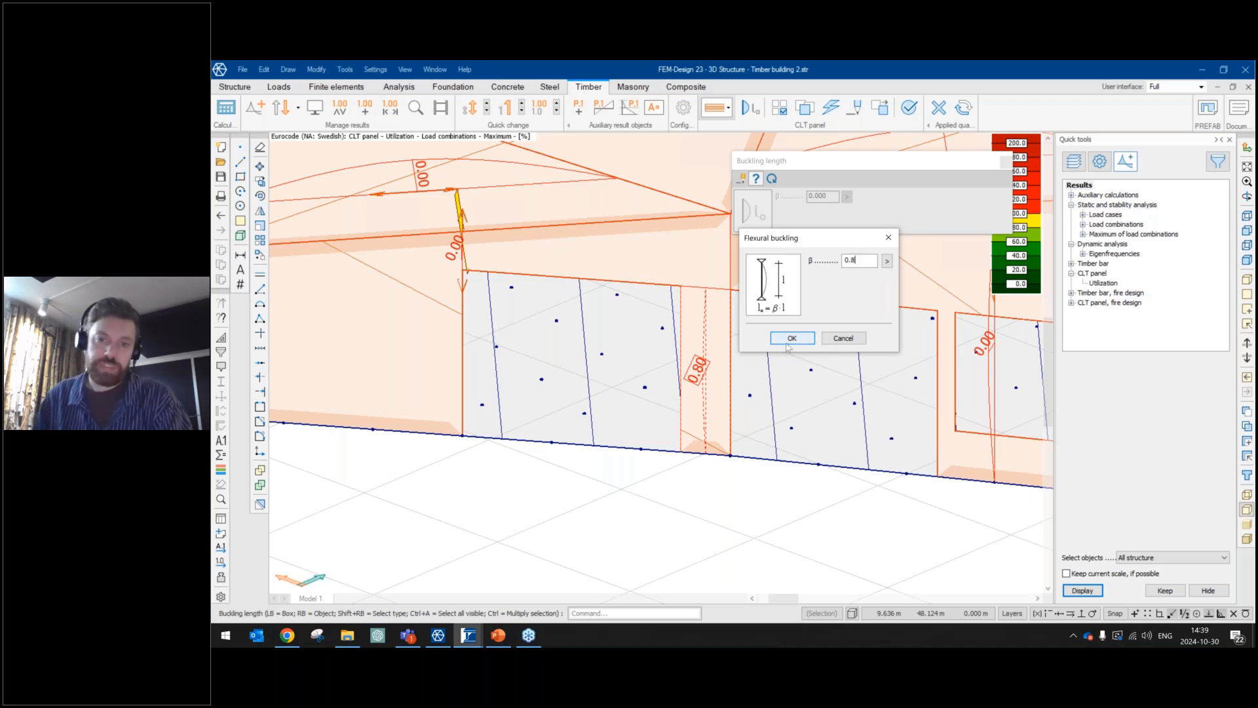
left_click(886, 261)
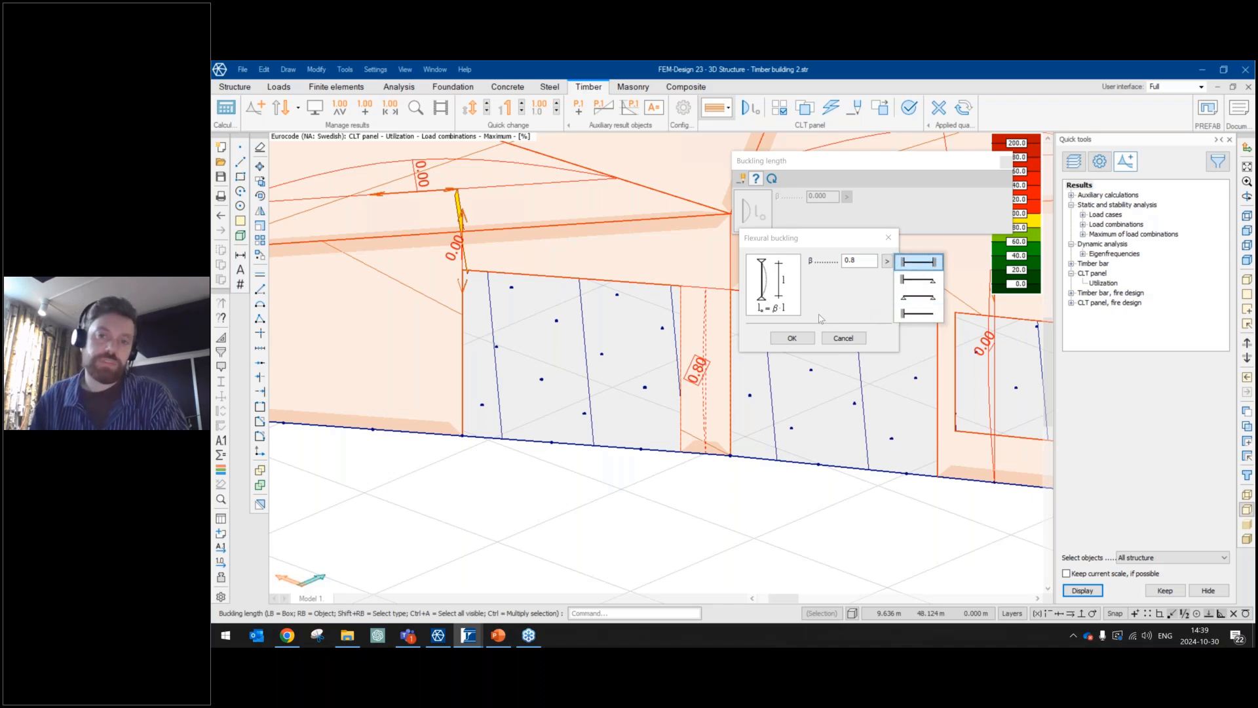
left_click(916, 280)
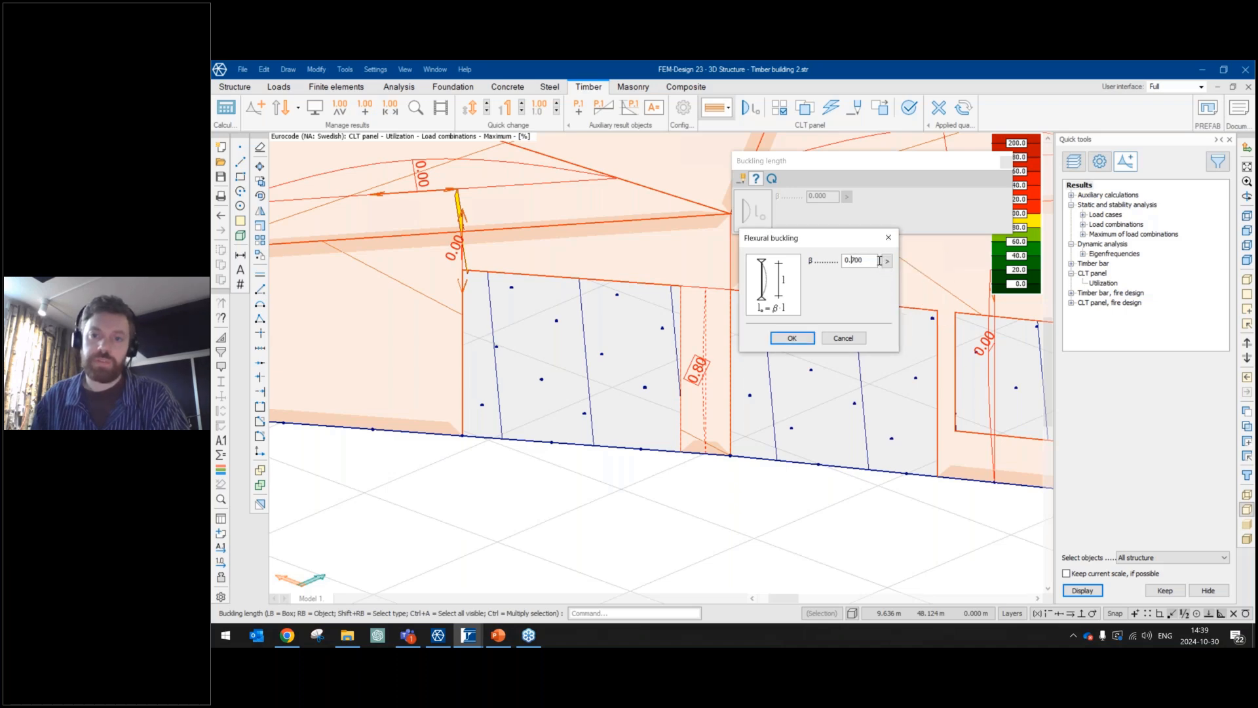
Override the preset with a flexural buckling factor β of 0.8 for the narrow wall strip and accept it.
double_click(879, 260)
type("0.8")
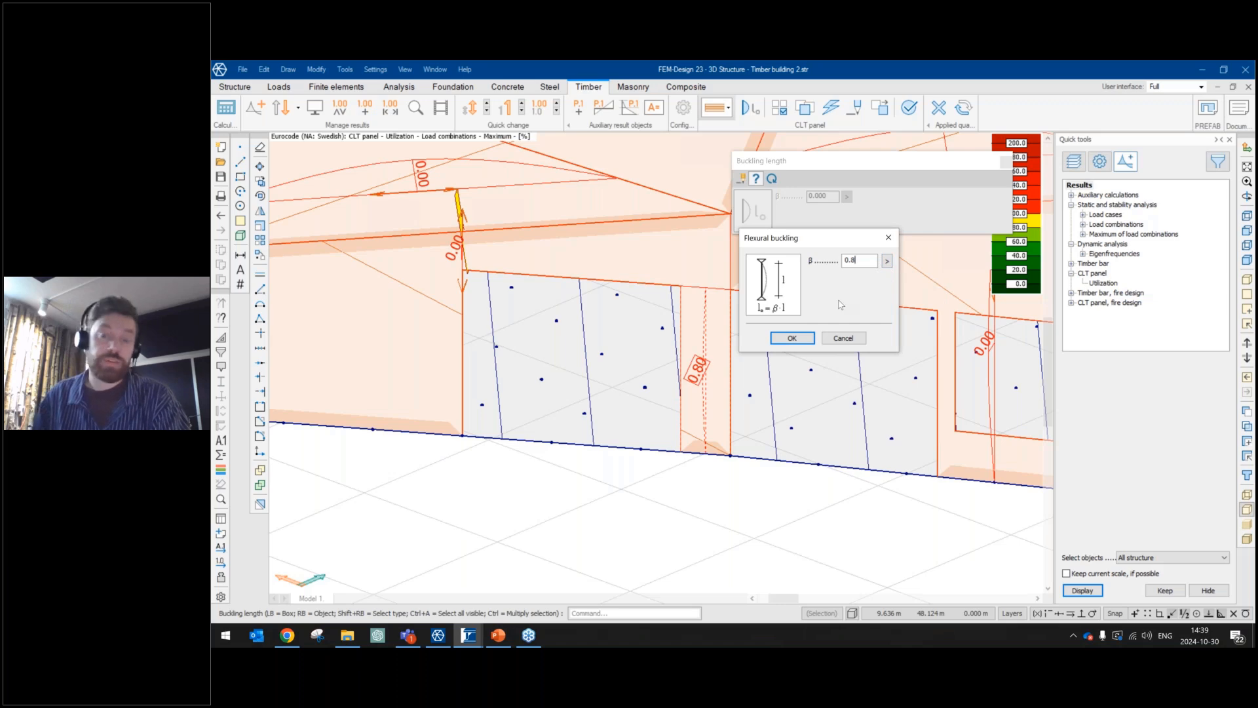
left_click(792, 338)
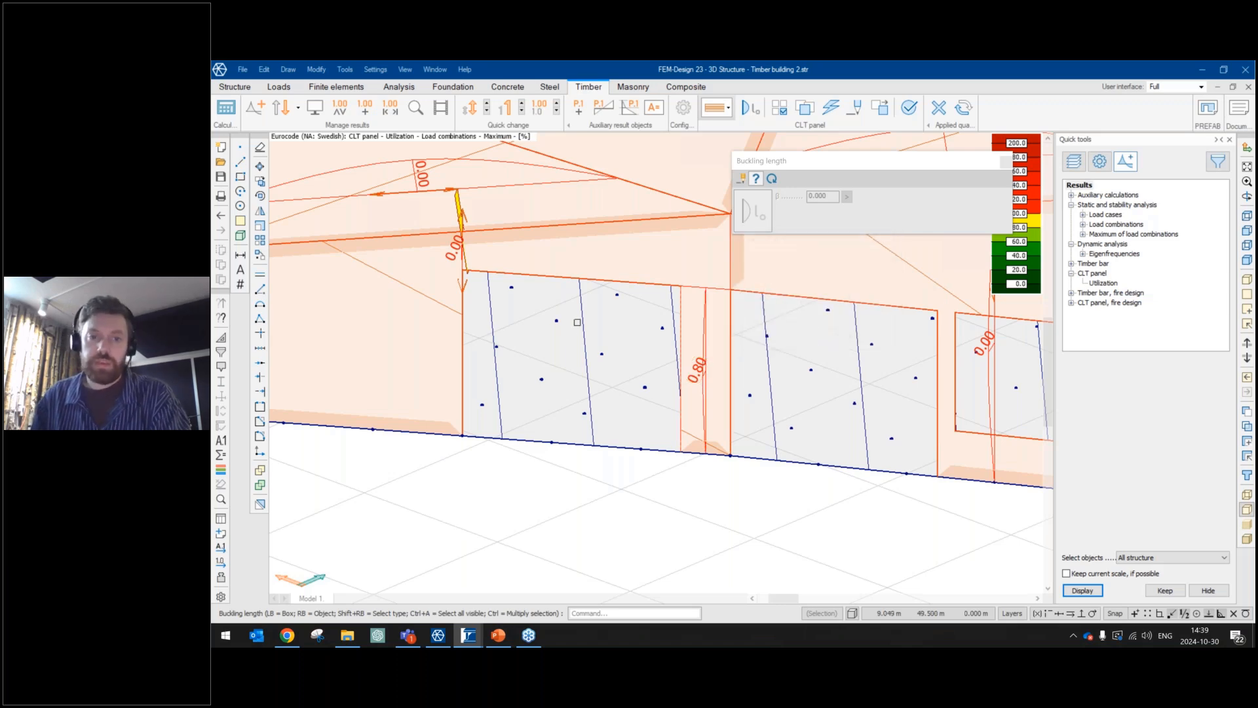
Define a rectangular buckling length region with a user-defined buckling direction on the adjacent wall panel, above its window opening.
middle_click_drag(736, 331, 706, 382)
scroll(707, 382, "down", 3)
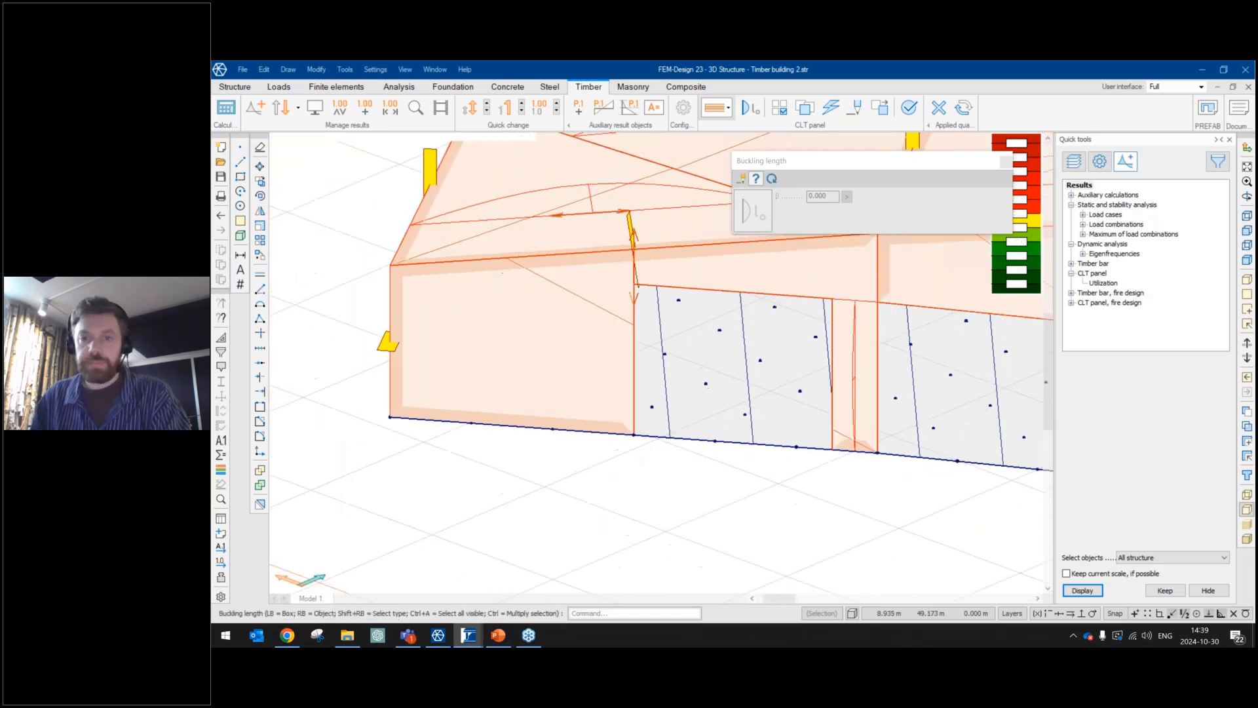
scroll(750, 339, "down", 1)
scroll(661, 315, "up", 3)
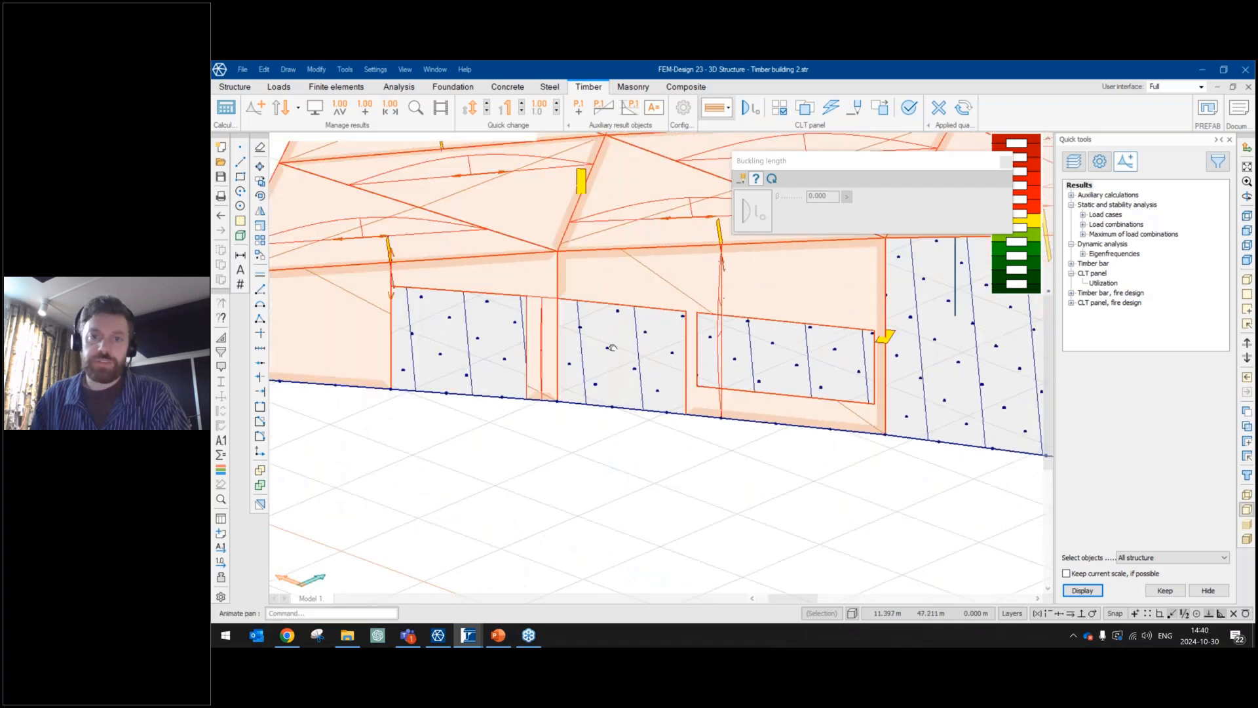
left_click(742, 179)
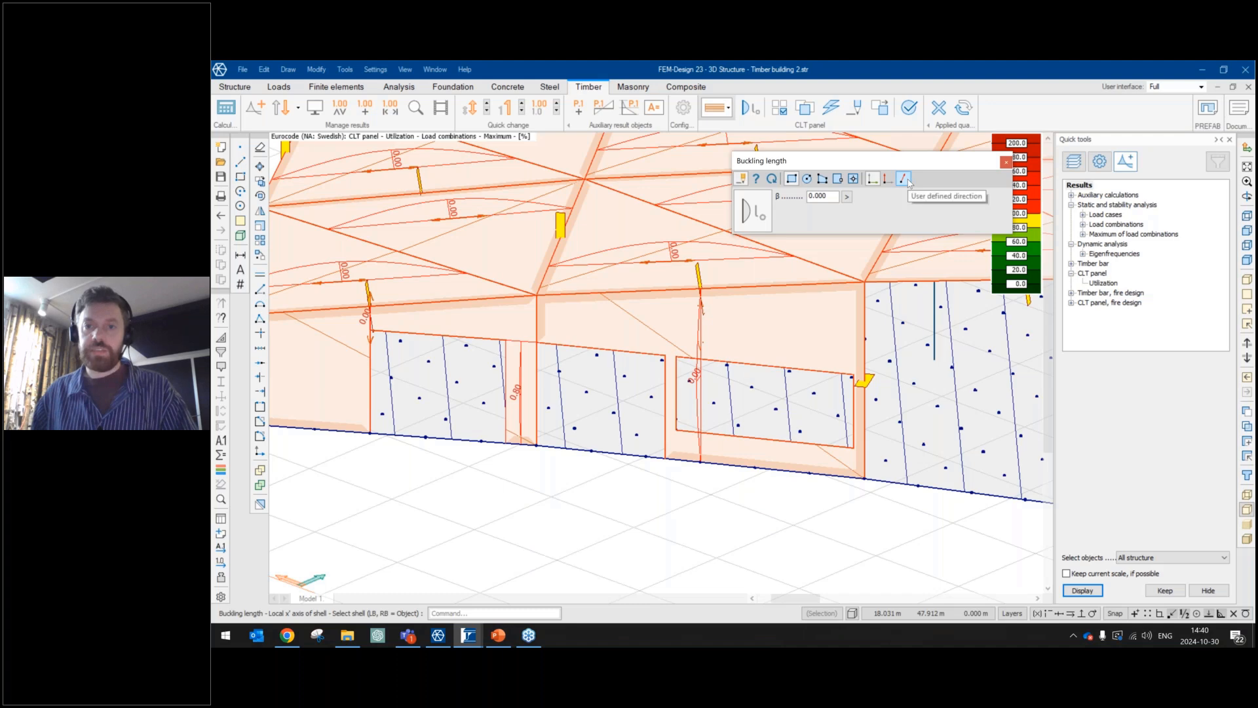
left_click(904, 178)
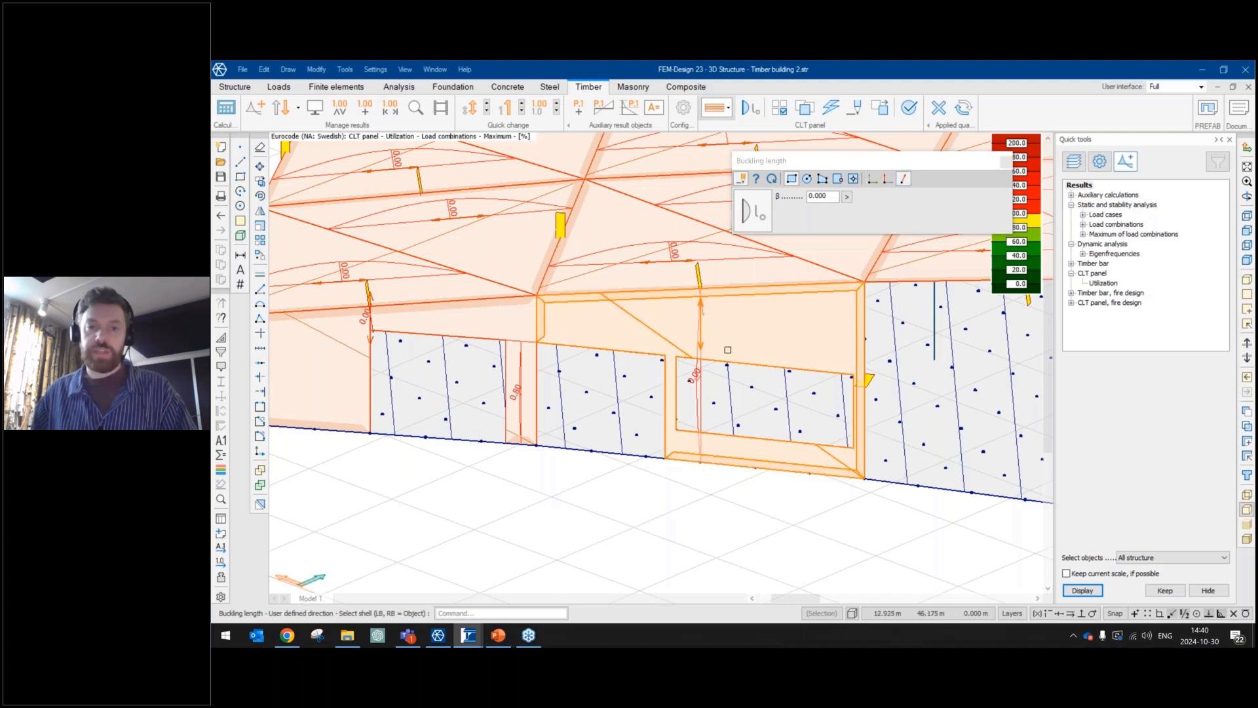
left_click(691, 371)
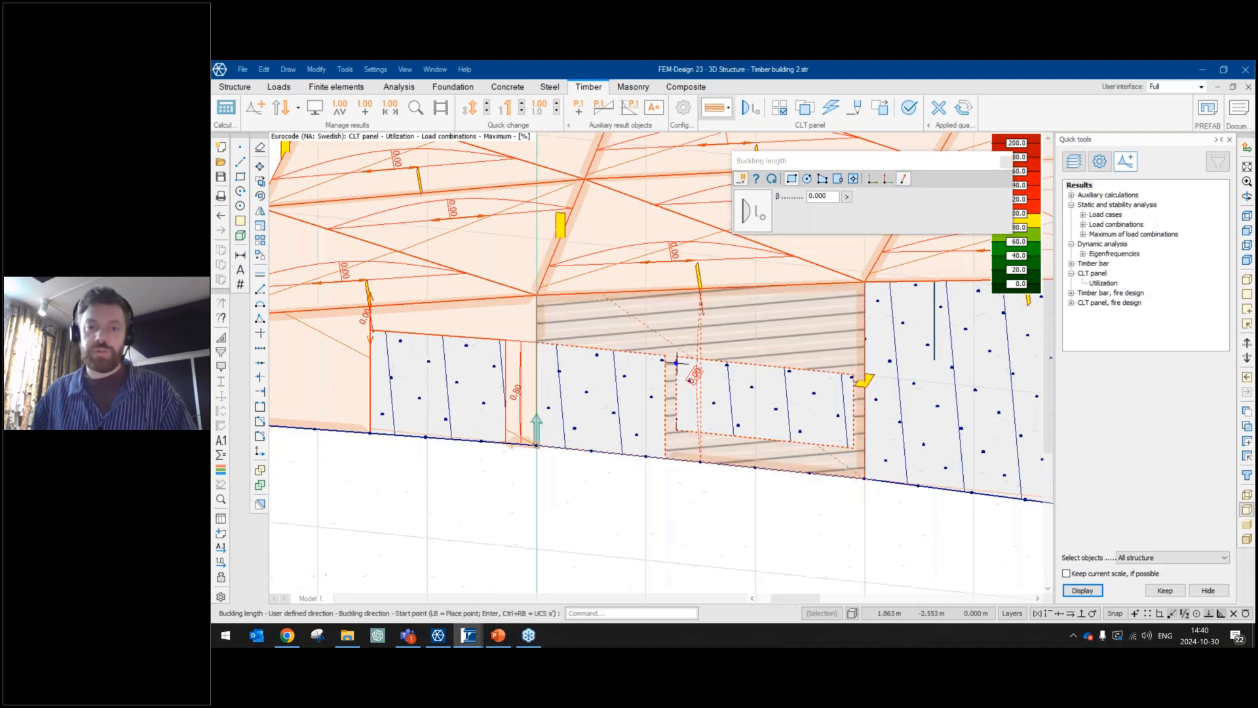
left_click(875, 287)
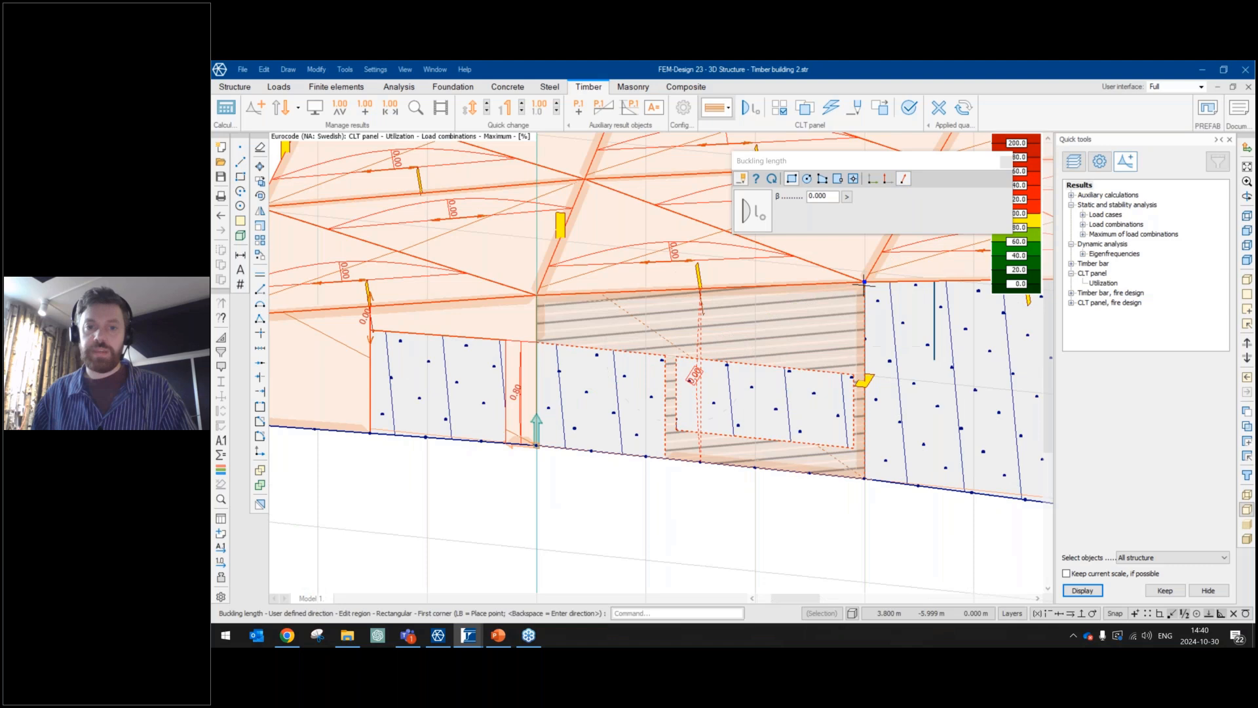
left_click(700, 344)
left_click(827, 358)
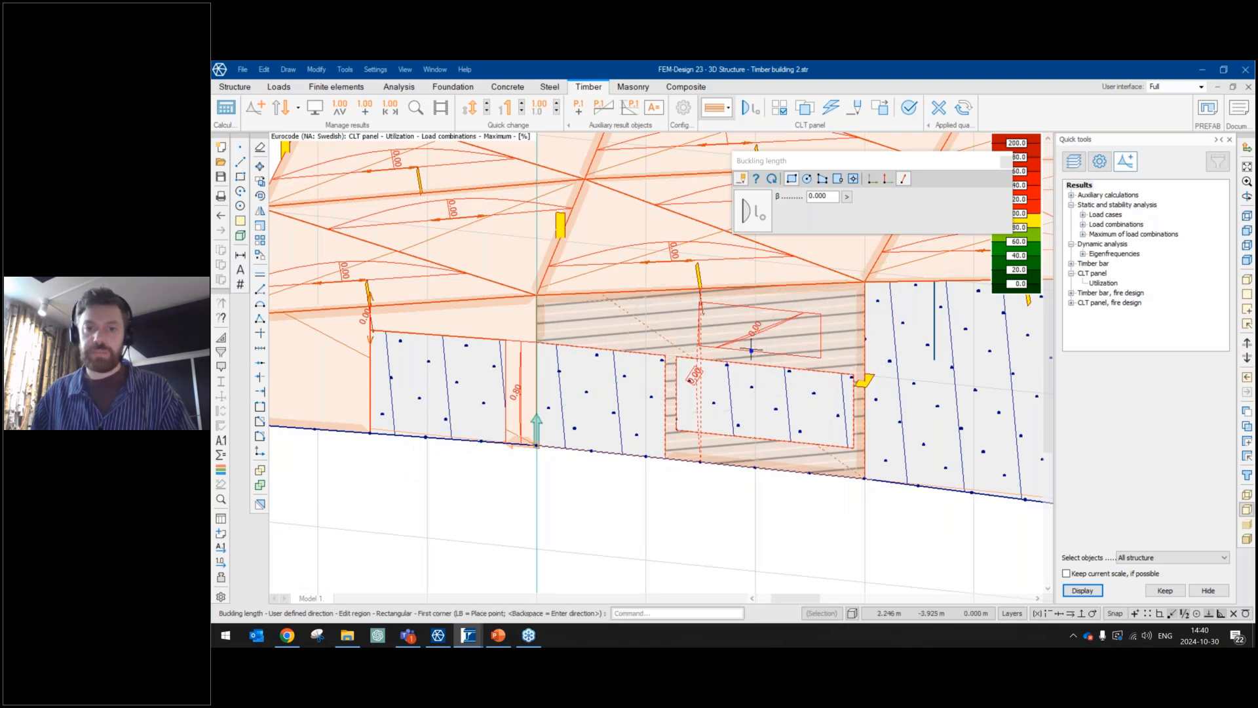
scroll(751, 353, "up", 2)
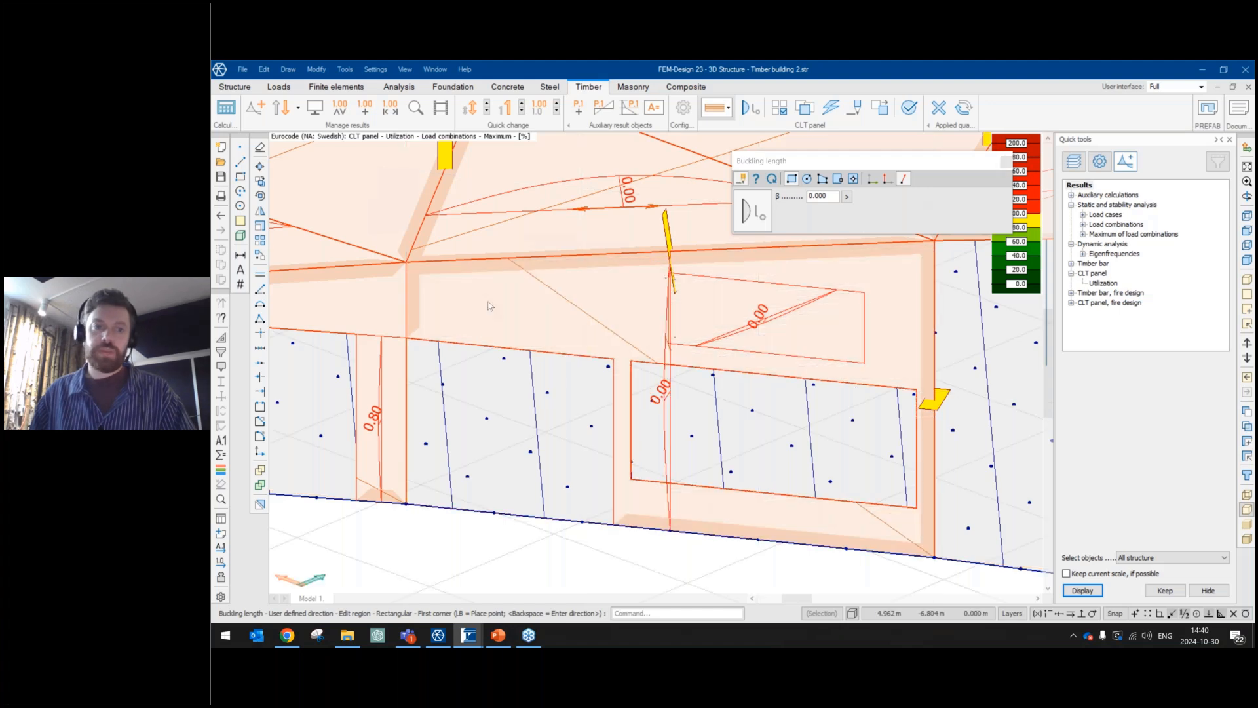
key("Escape")
Run the CLT panel check for load combinations on the wall containing the narrow strip, then close the utilization table.
middle_click_drag(490, 306, 795, 266)
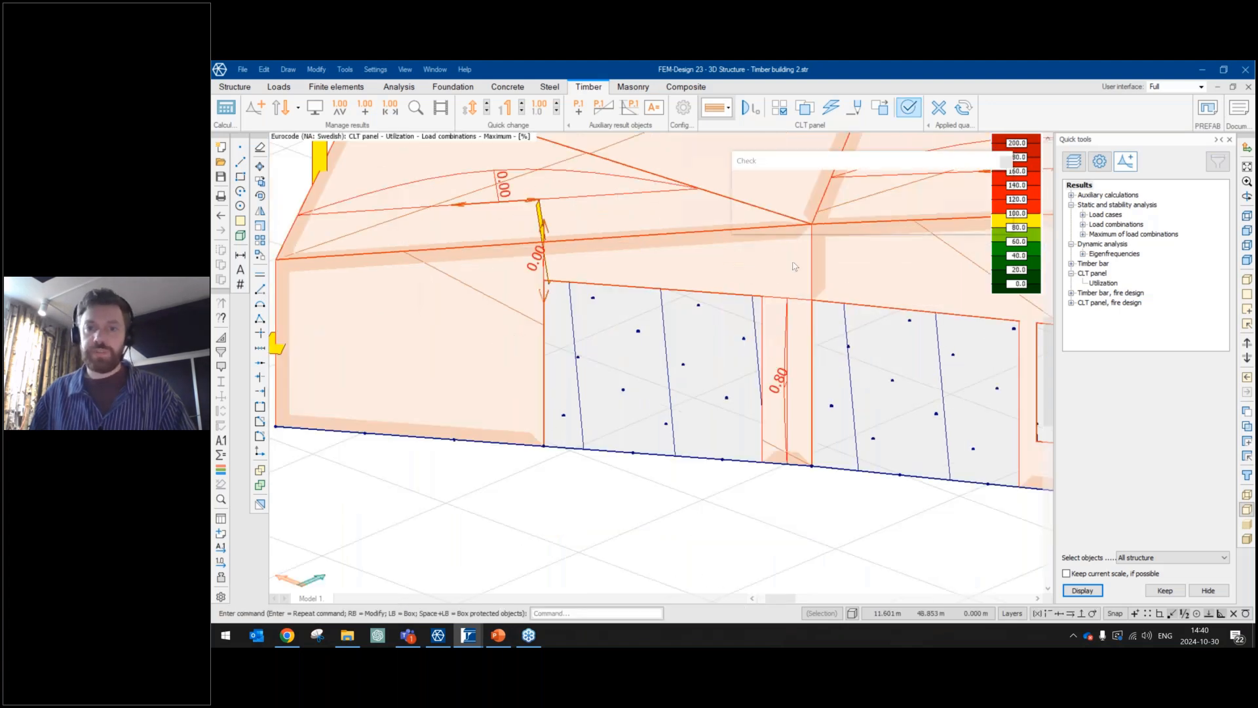
left_click(795, 266)
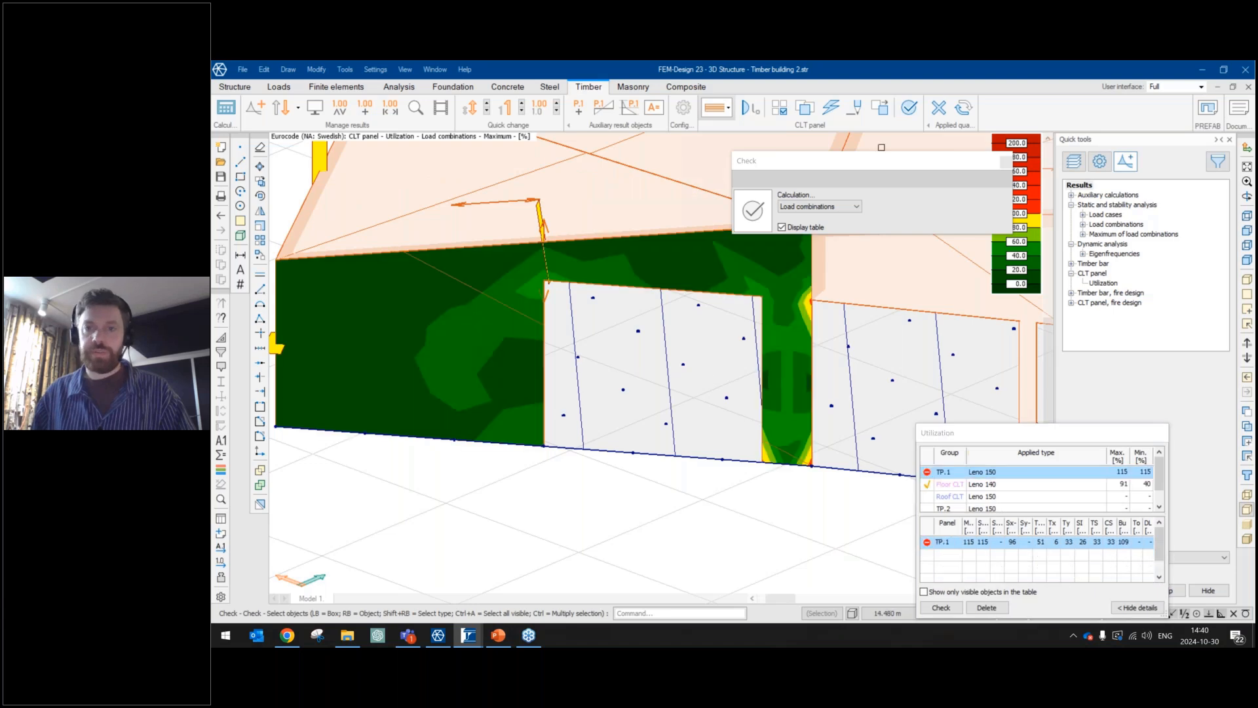
left_click(1103, 283)
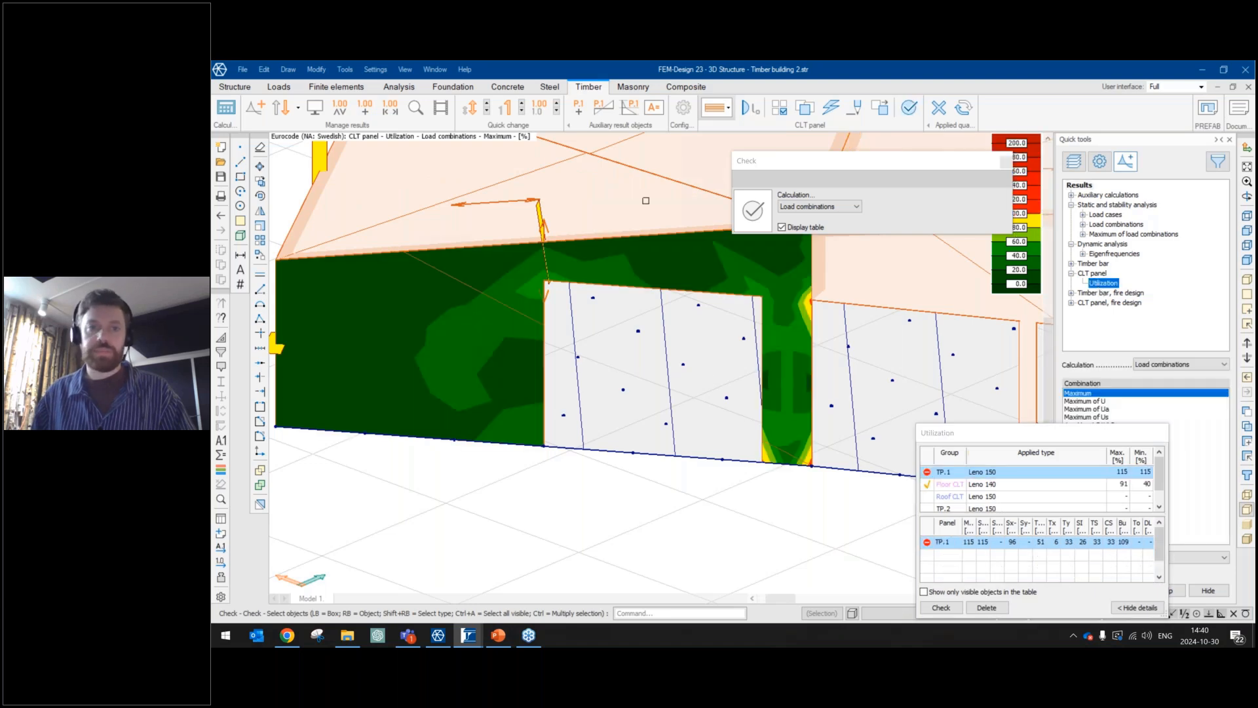
key("Escape")
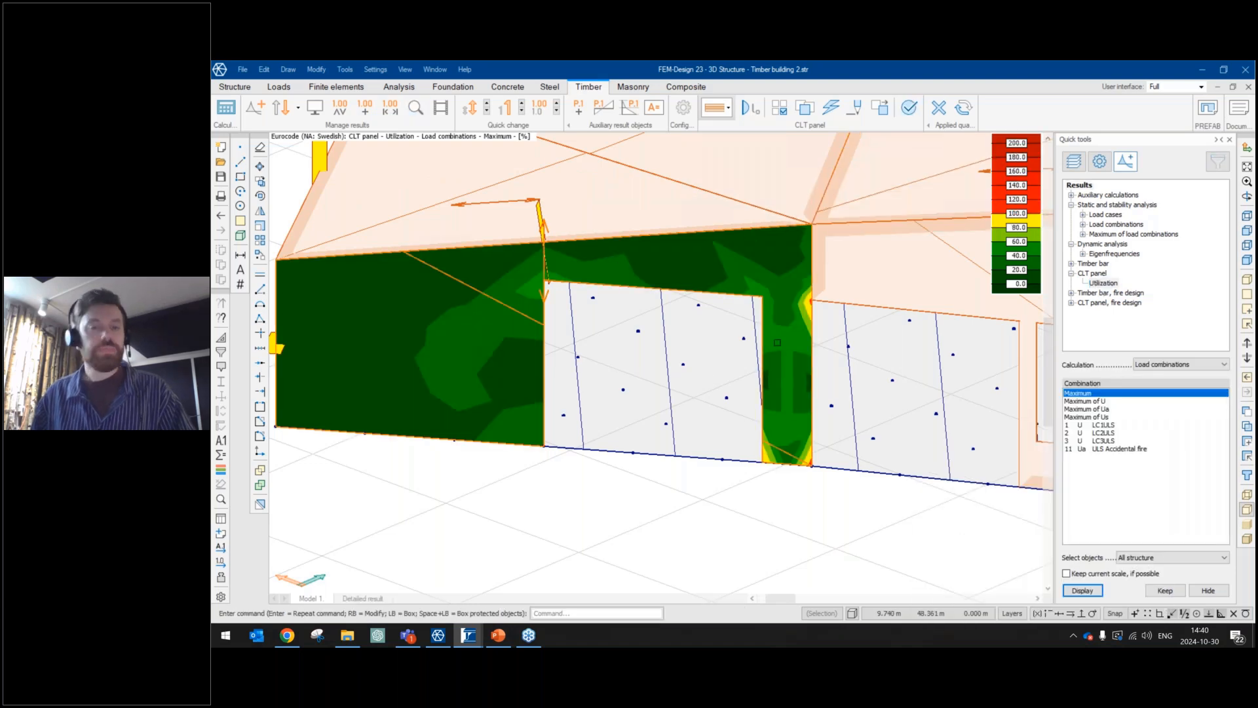
Open the checked wall panel's detailed result, examine its stress and buckling checks including the critical force and slenderness formulas, and close it.
left_click(777, 342)
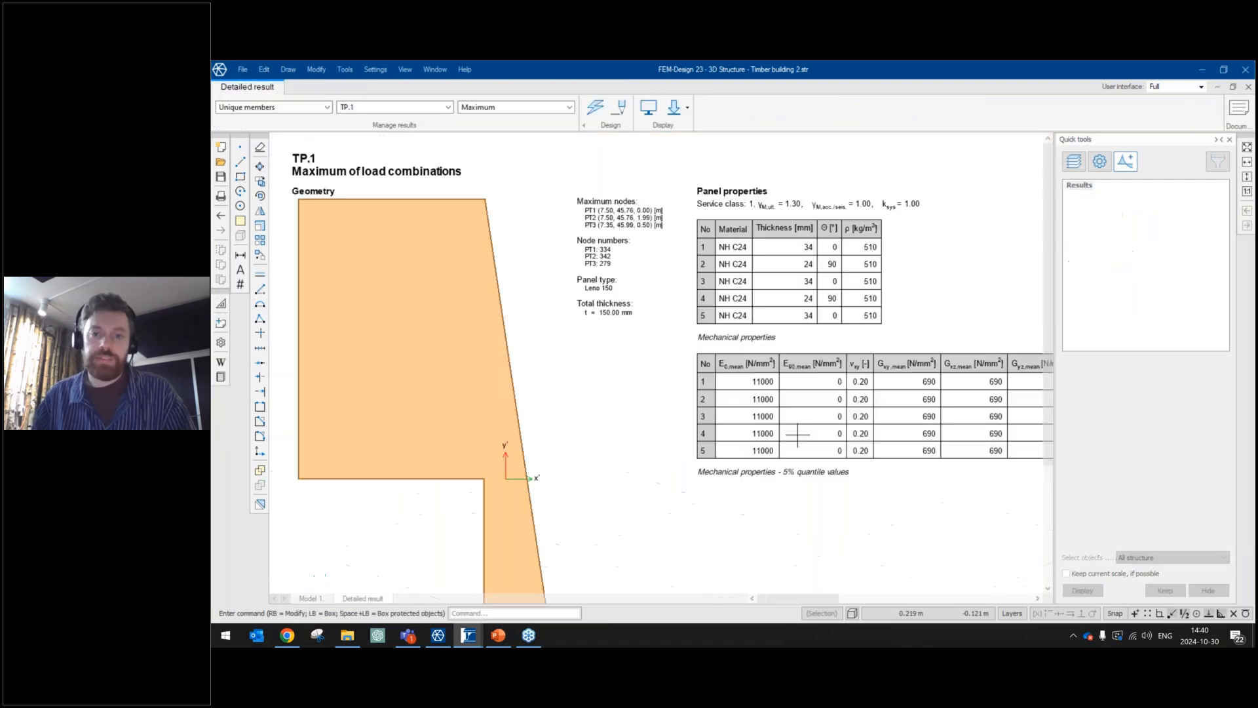
scroll(805, 451, "down", 3)
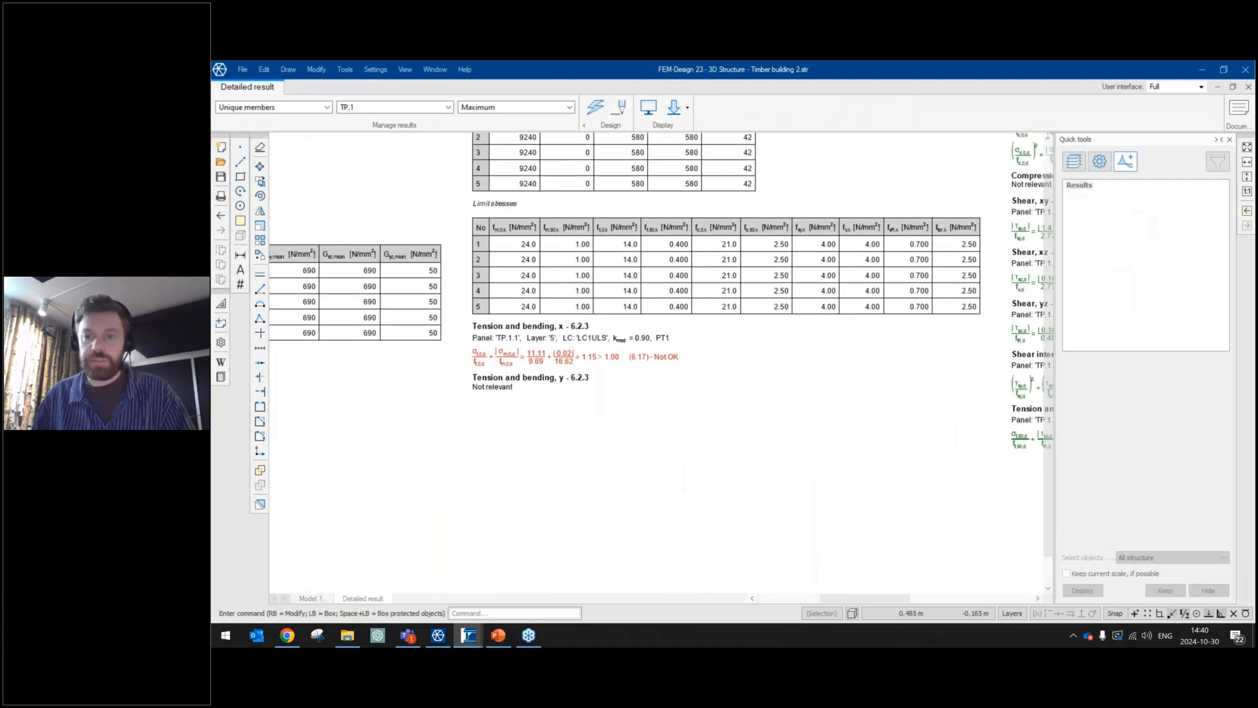
middle_click_drag(727, 433, 395, 472)
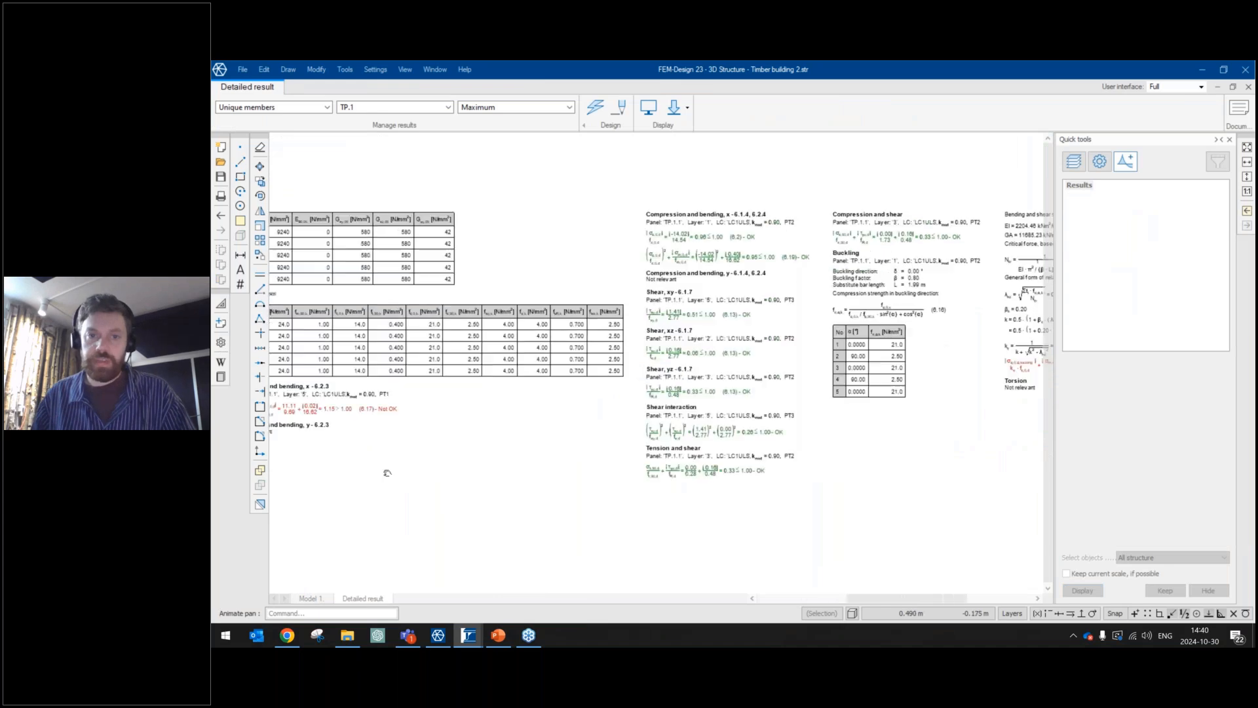
scroll(727, 328, "up", 1)
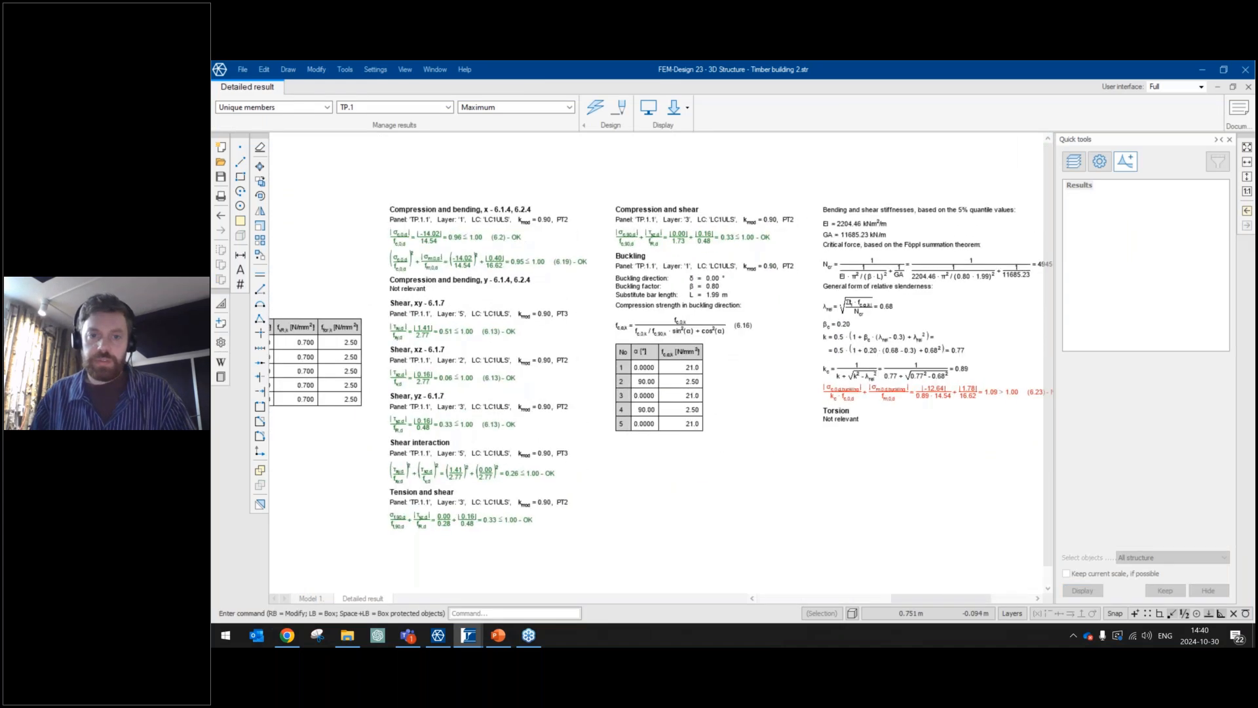
scroll(671, 355, "up", 2)
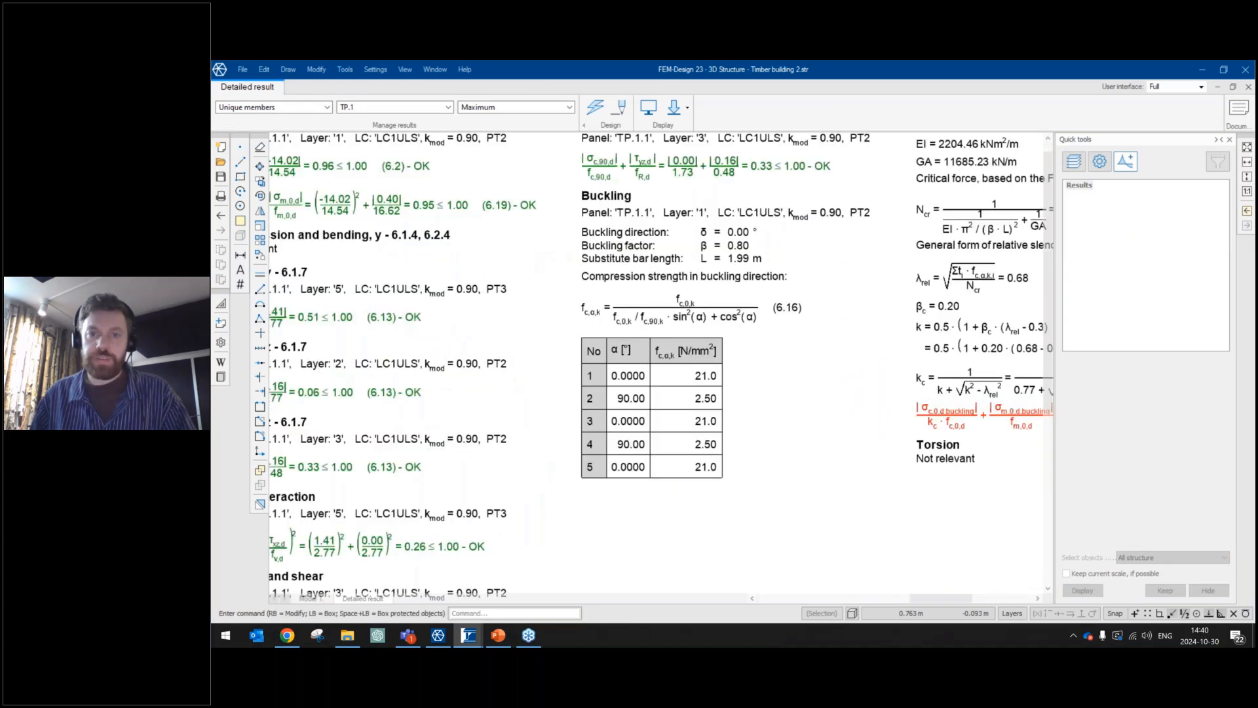
middle_click_drag(775, 323, 635, 382)
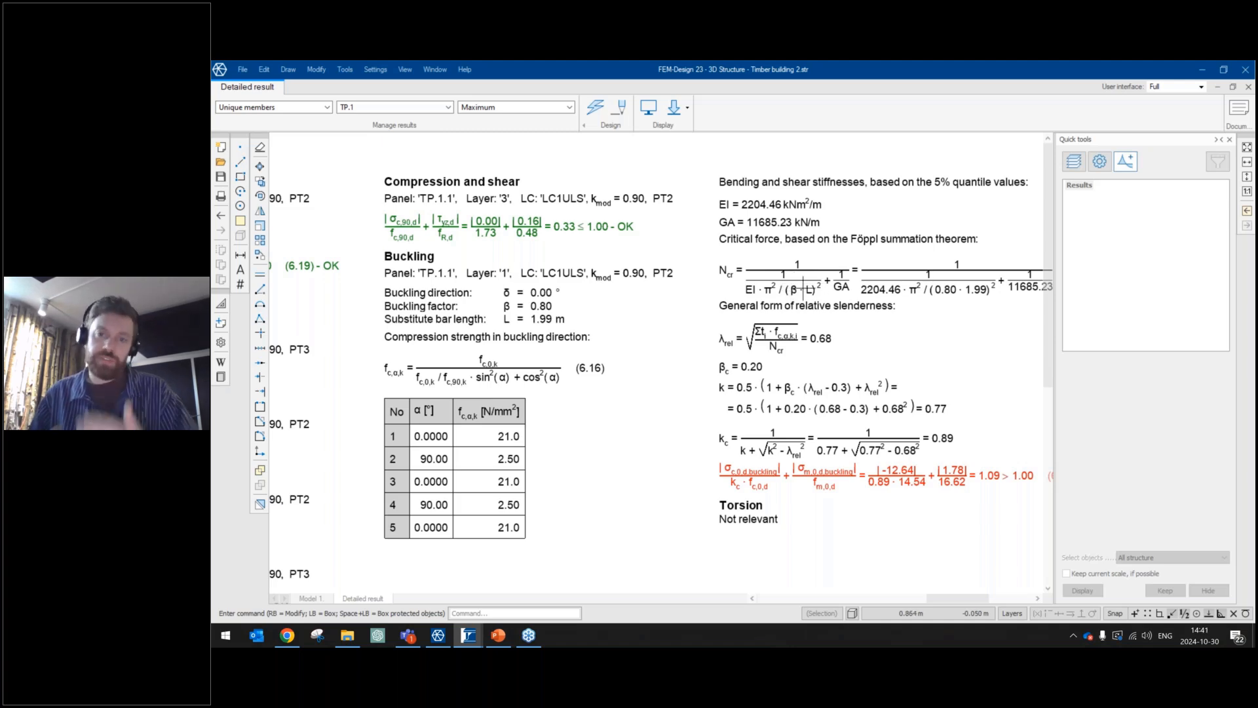
middle_click_drag(794, 338, 904, 480)
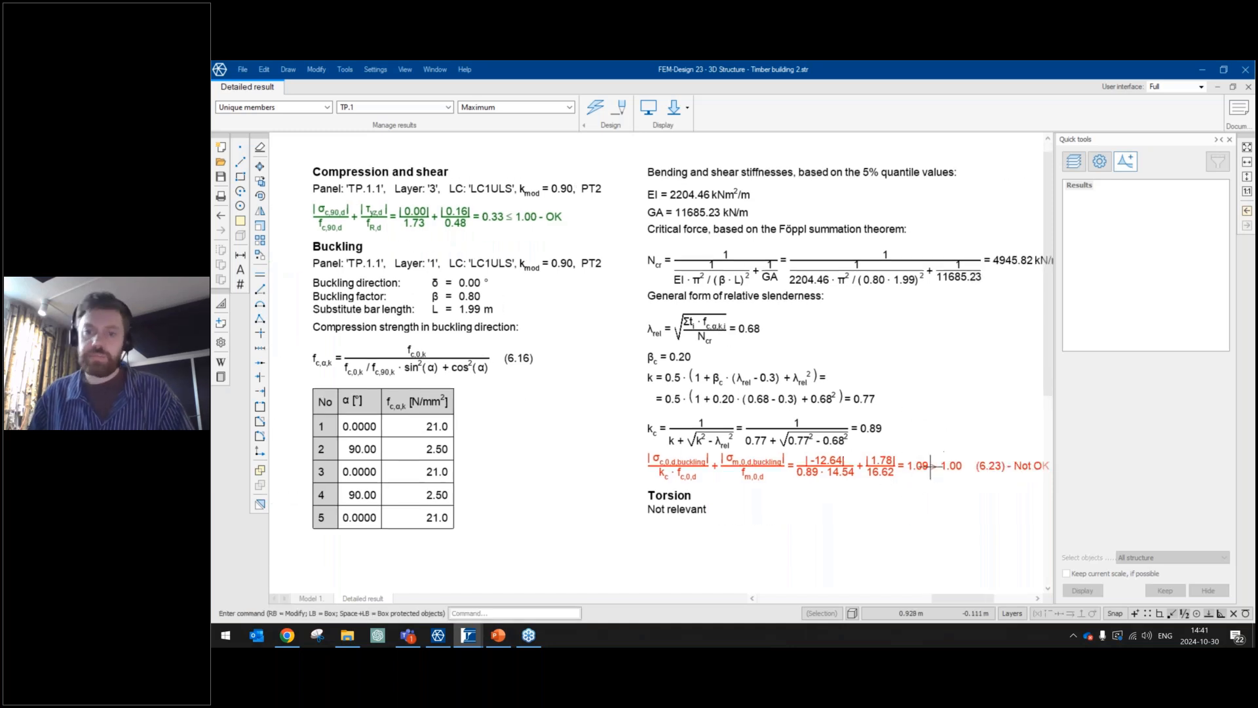
middle_click_drag(845, 421, 819, 392)
middle_click_drag(704, 401, 773, 395)
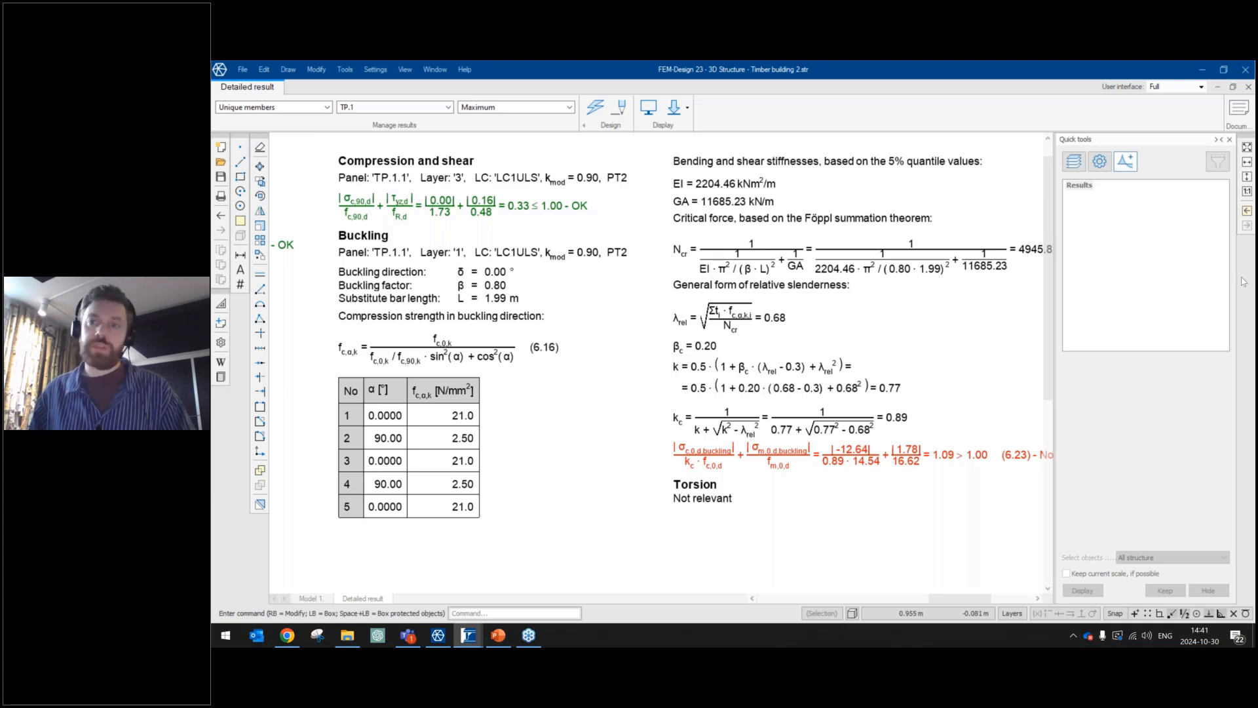
left_click(1248, 87)
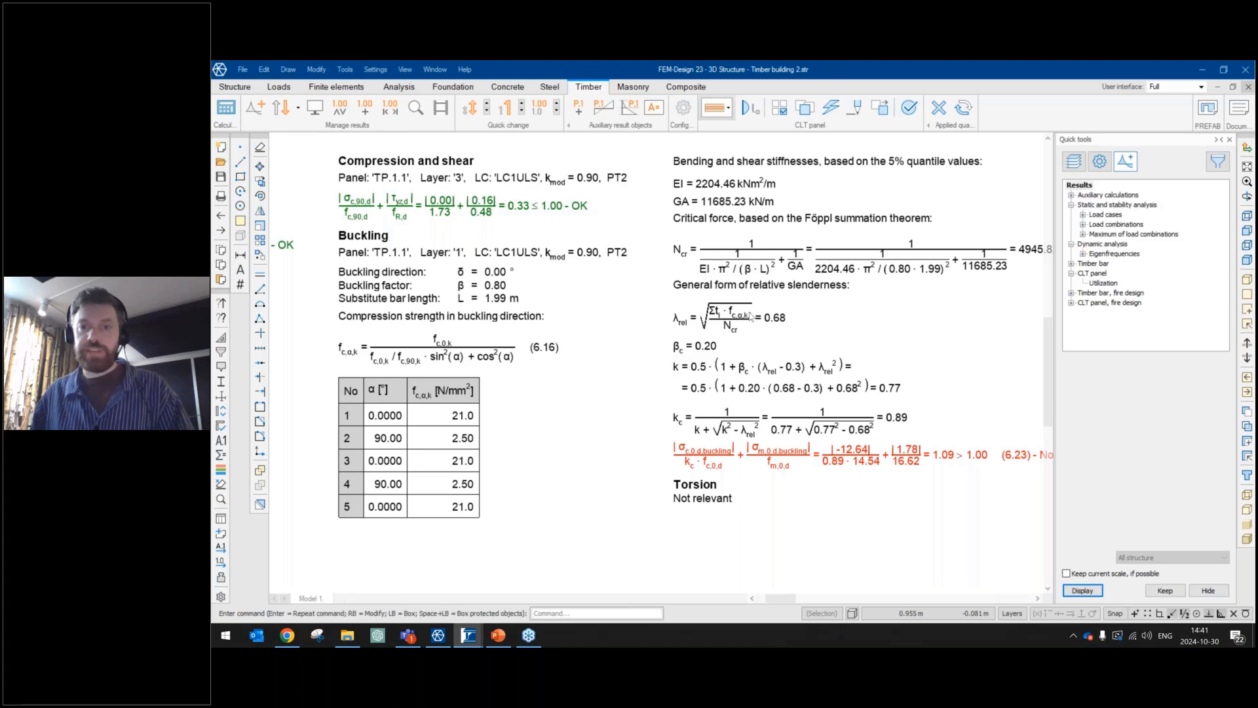
Examine the Fire load case and its +Fire type in the load case list, then close the list without changes.
scroll(767, 303, "down", 5)
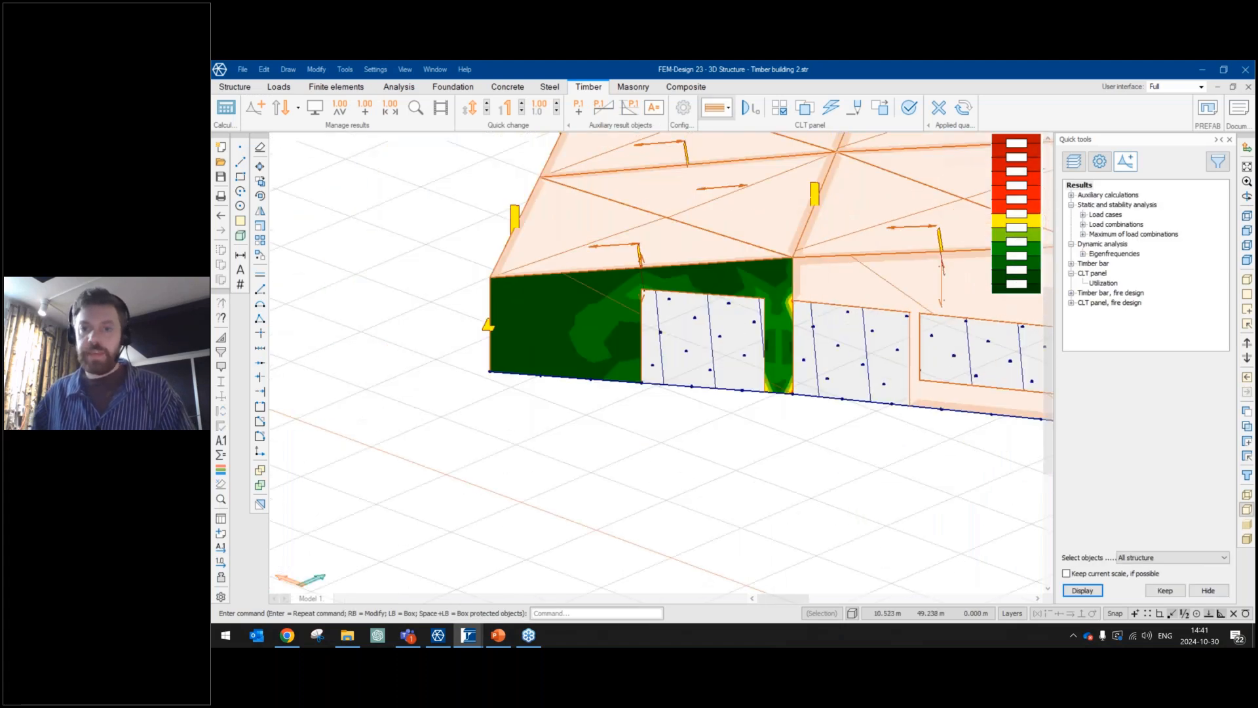
scroll(837, 315, "down", 1)
middle_click_drag(705, 361, 110, 376)
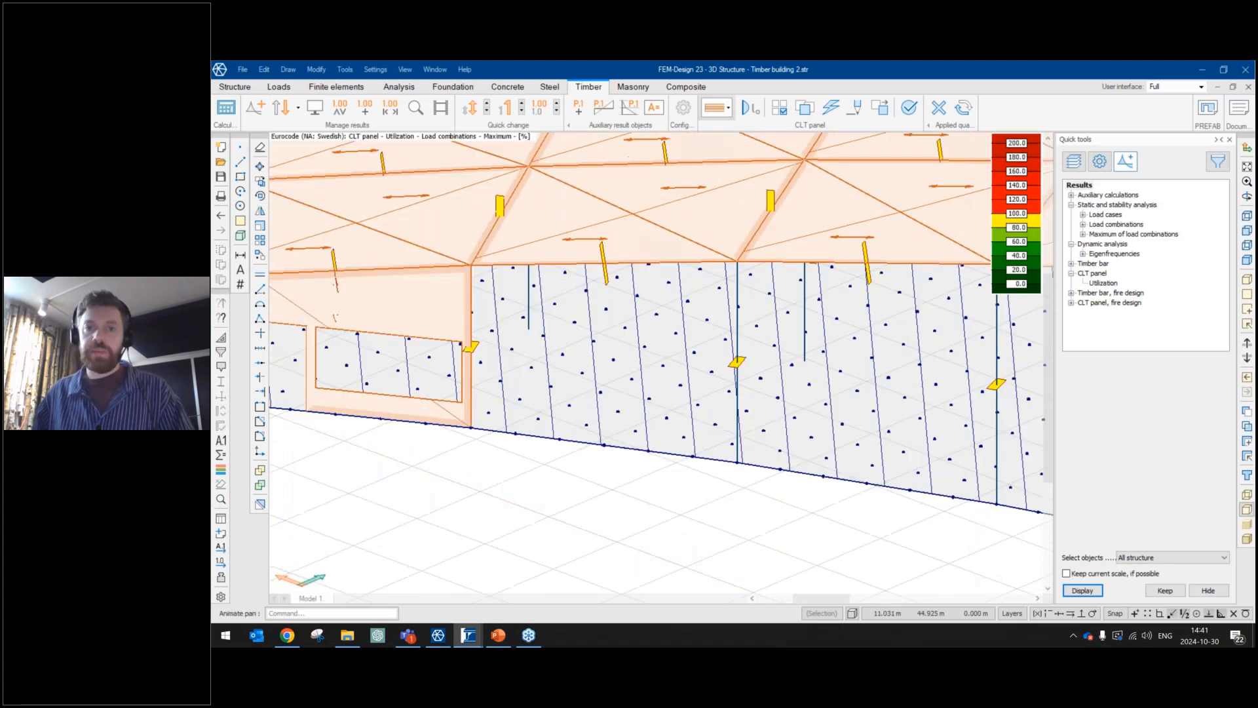
middle_click_drag(917, 353, 382, 397)
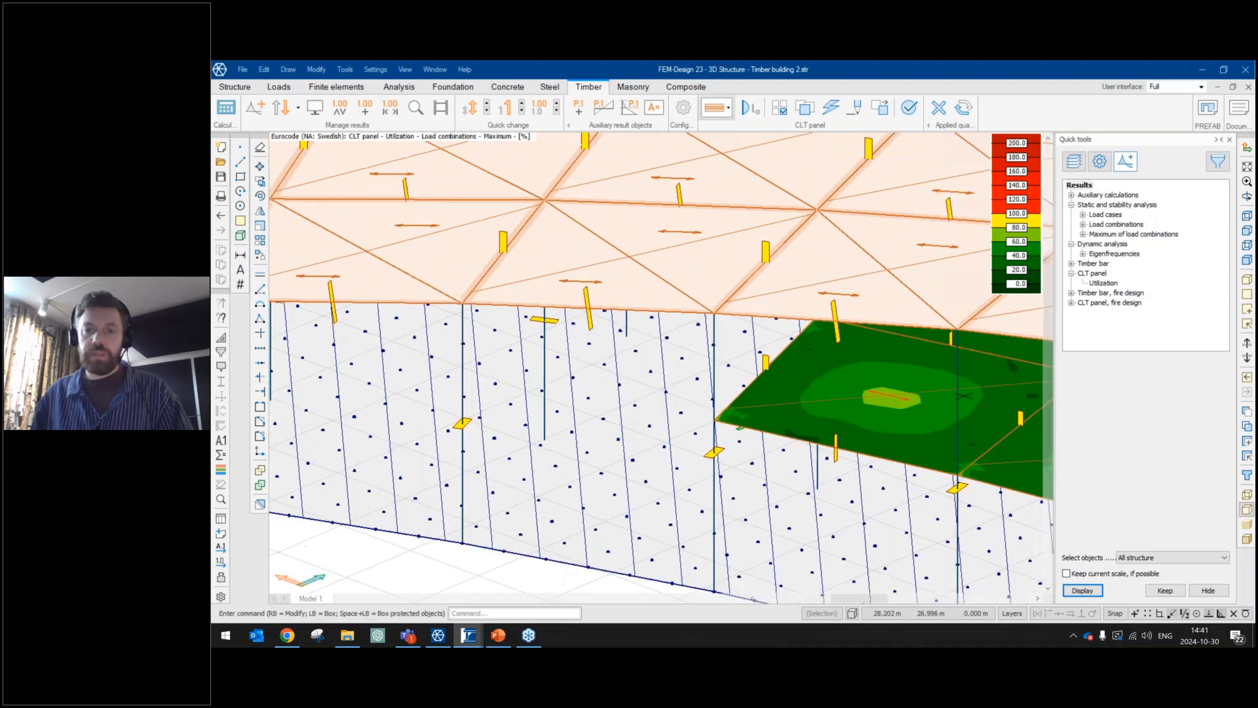
middle_click_drag(963, 395, 232, 191)
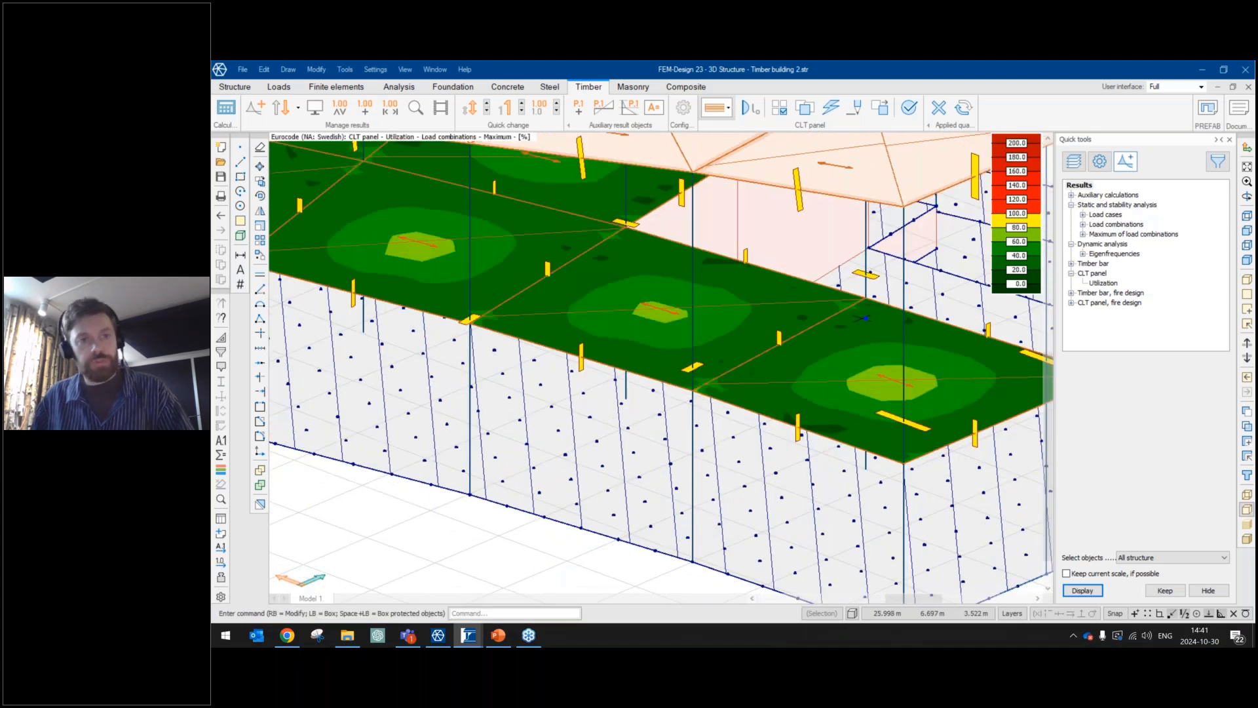
scroll(616, 417, "down", 2)
left_click(279, 87)
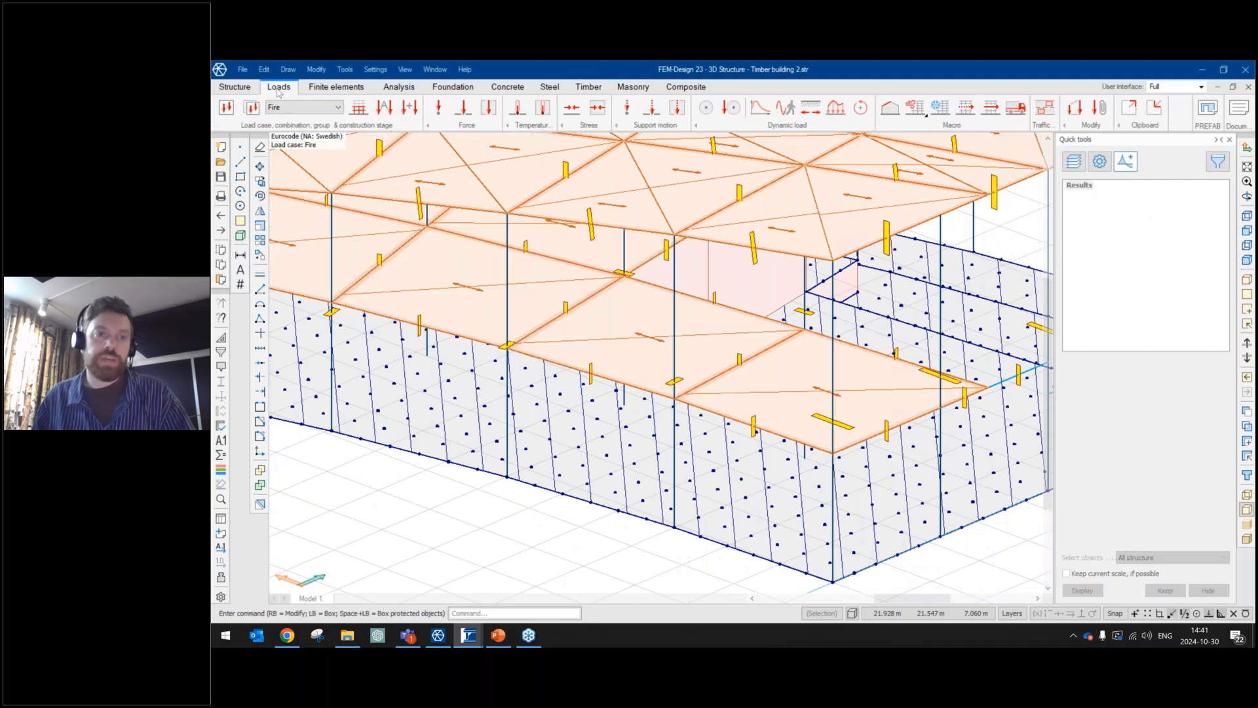
left_click(226, 107)
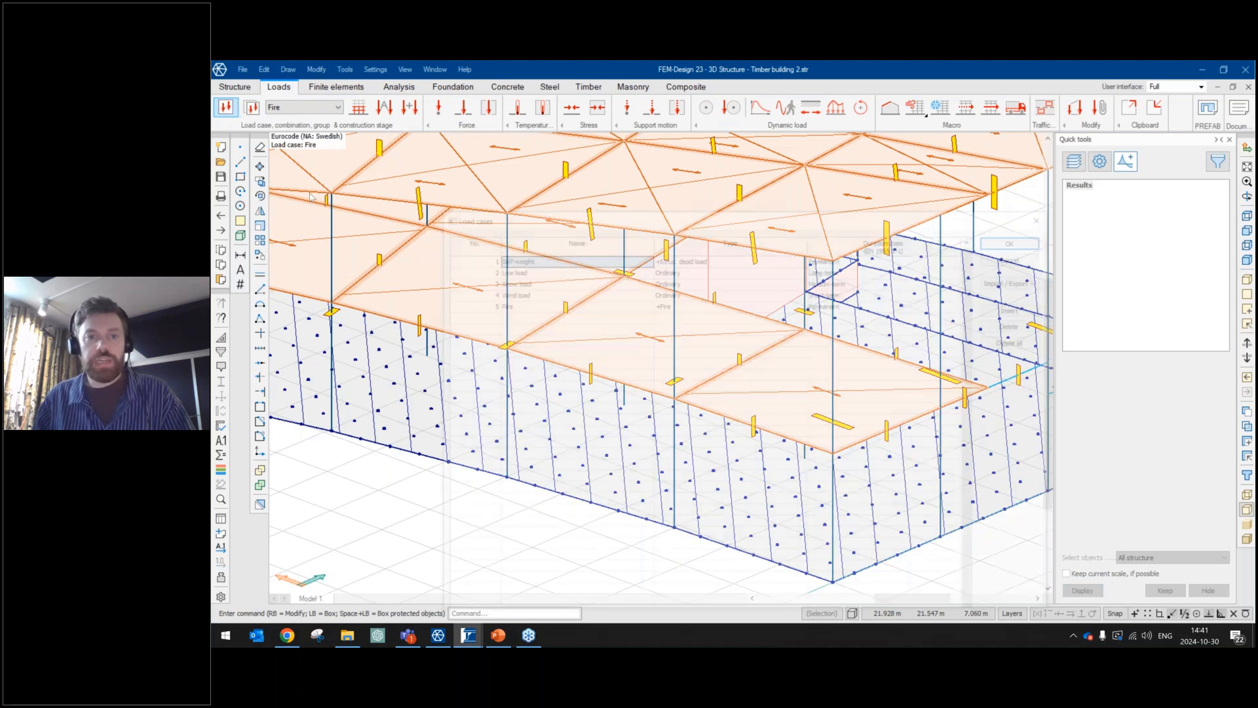
left_click(517, 234)
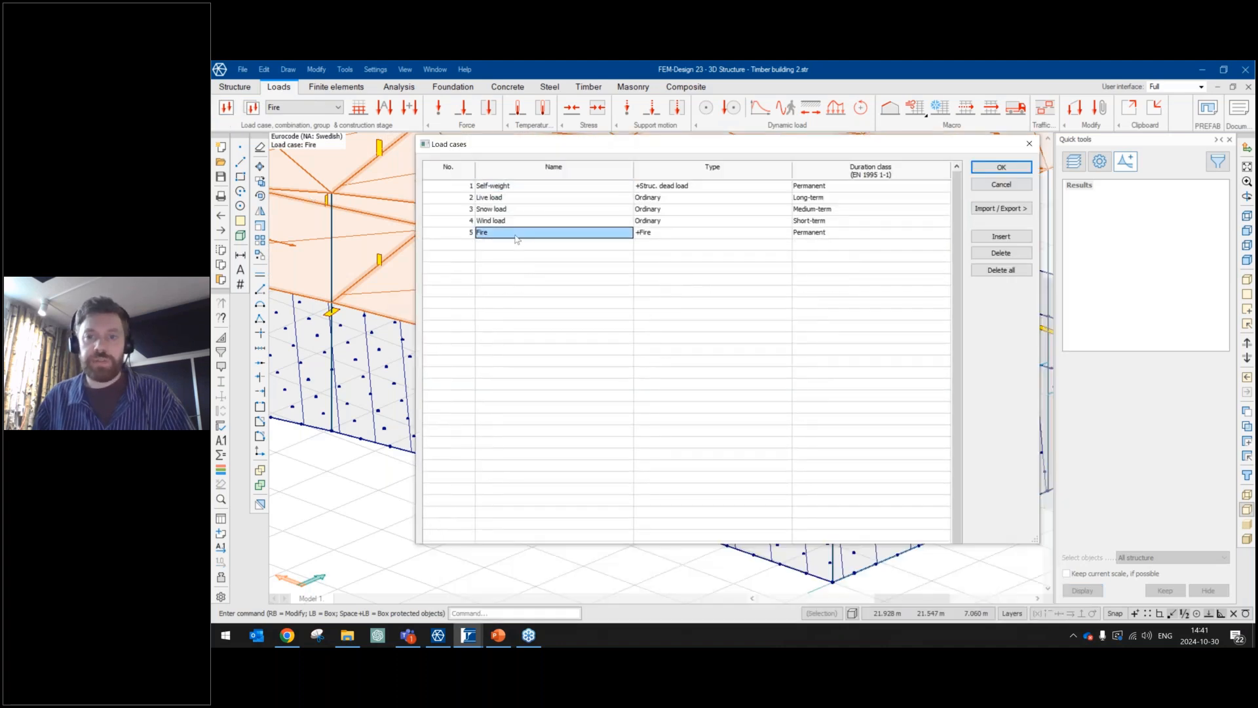
left_click(667, 234)
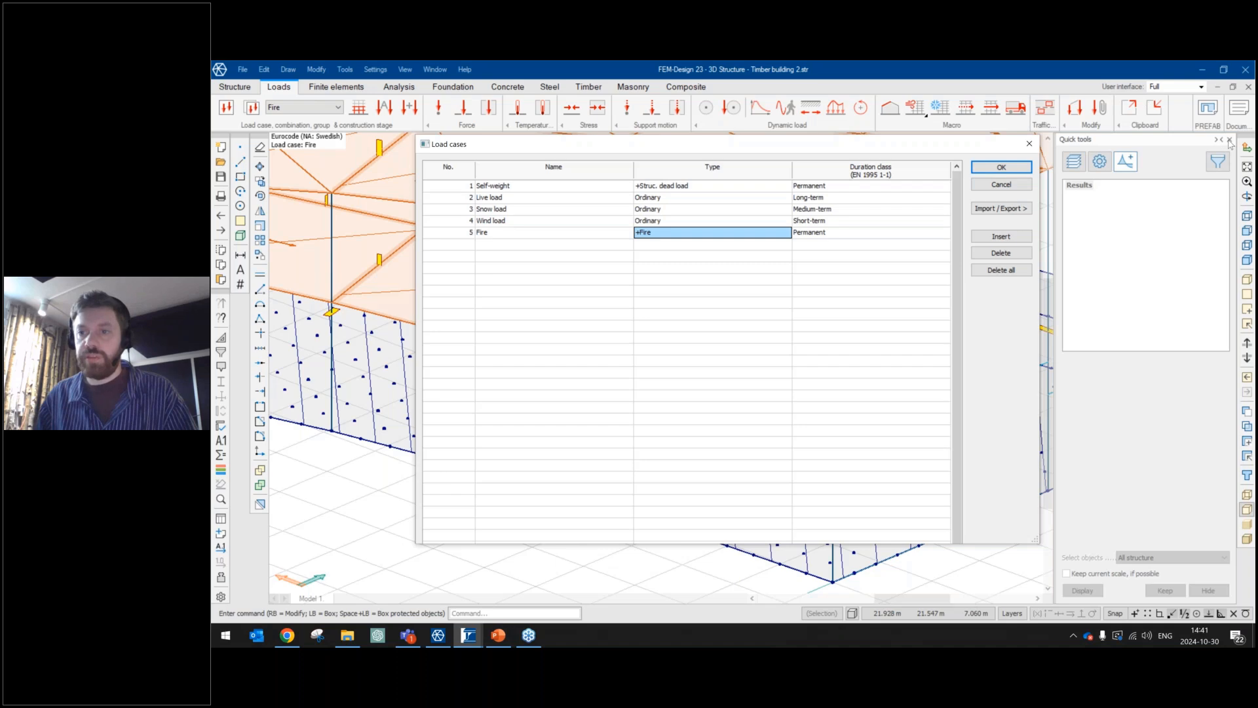
left_click(1145, 154)
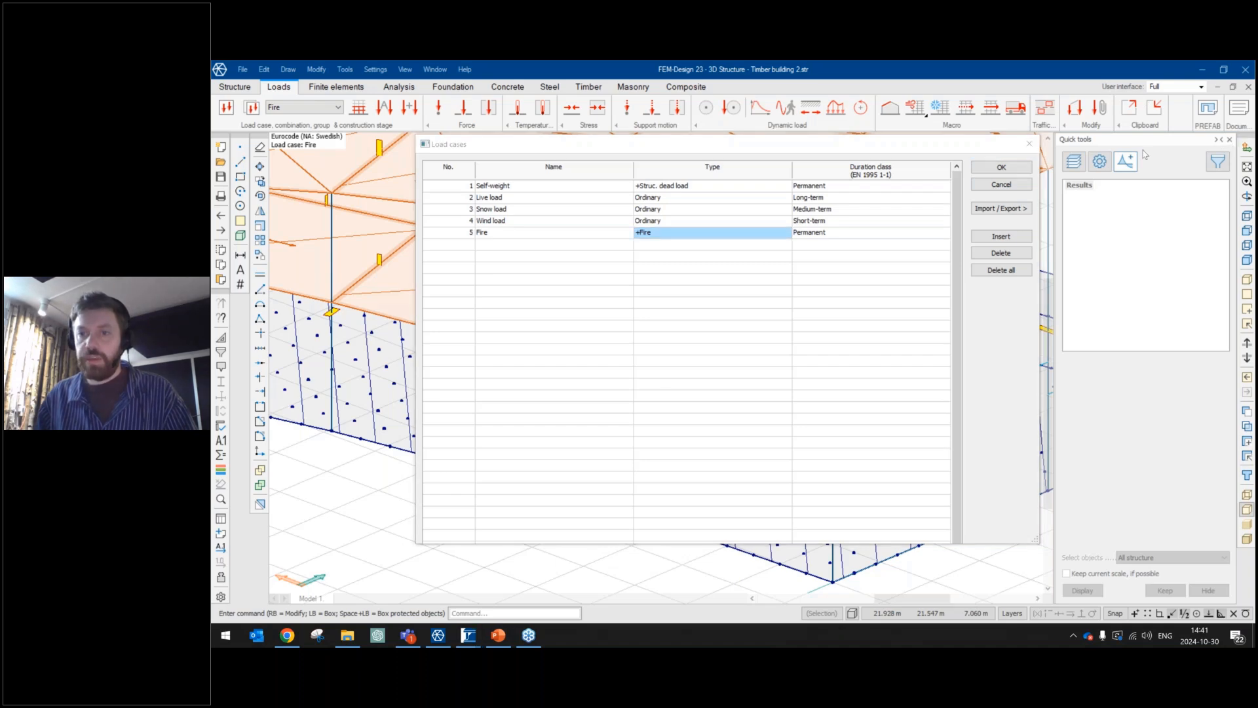
left_click(983, 189)
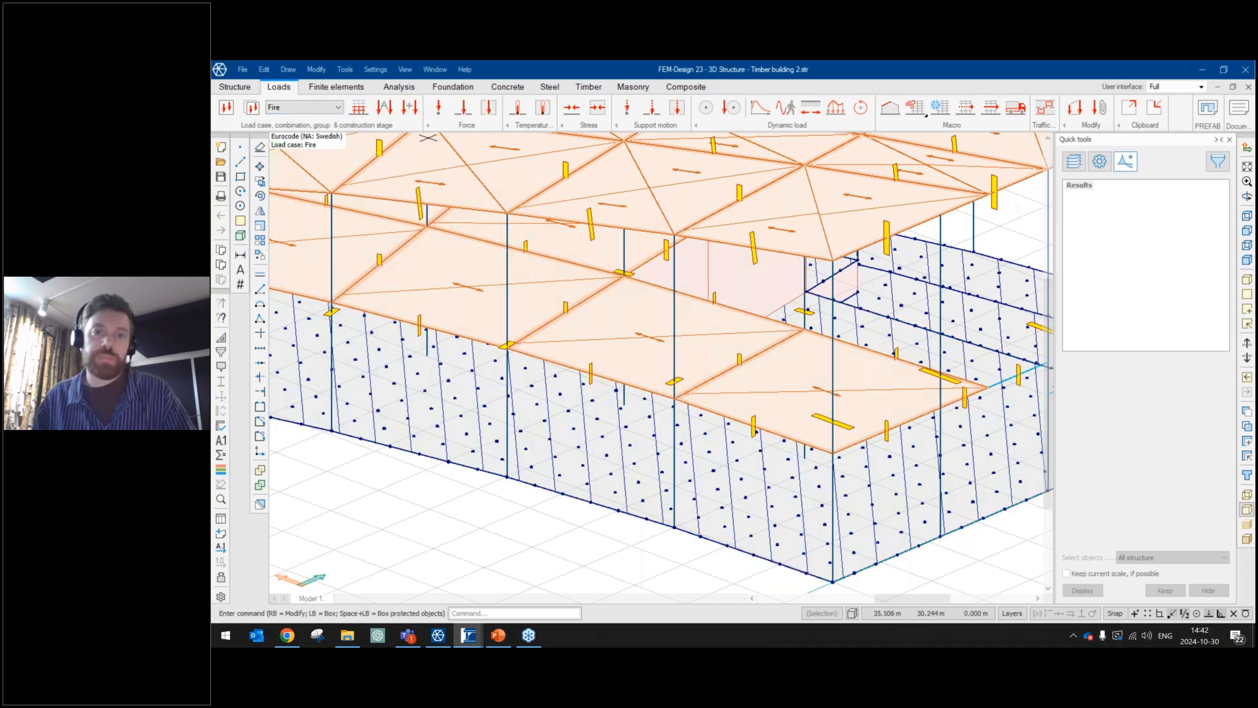
Examine the ULS Accidental fire load combination, its Ua type options and its included Fire load case, then cancel.
left_click(410, 109)
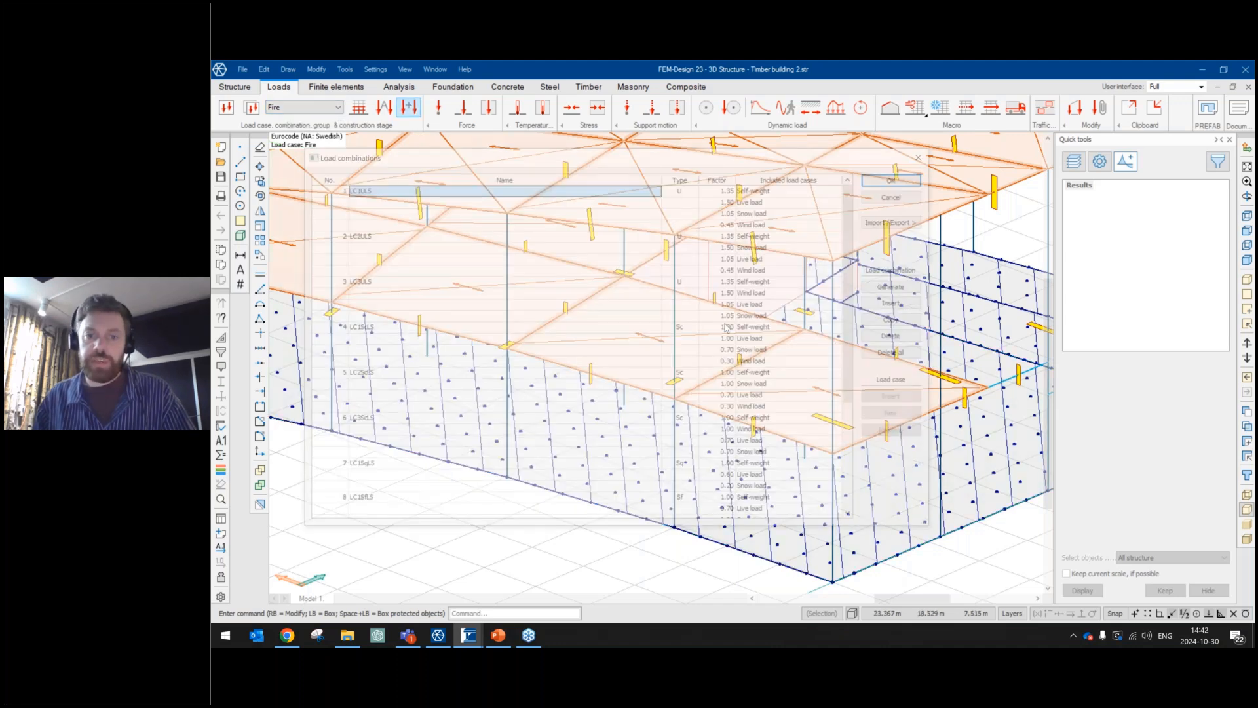
scroll(655, 367, "down", 5)
left_click(386, 459)
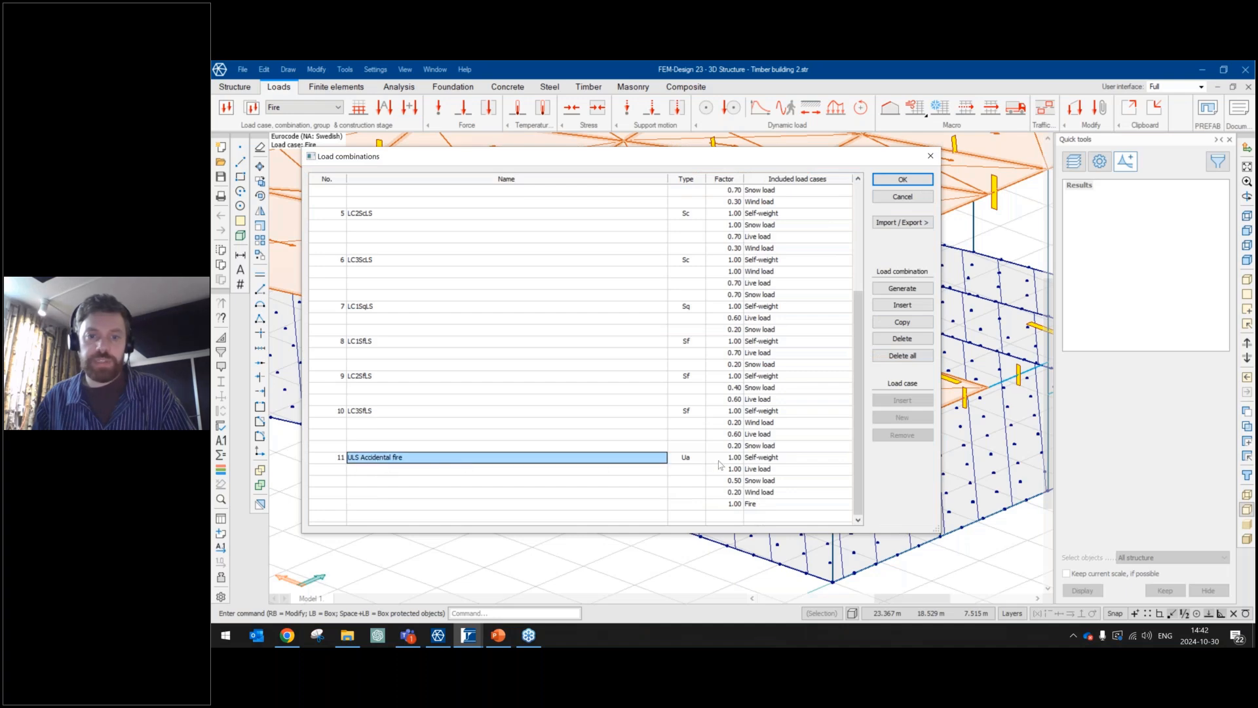
left_click(696, 460)
left_click(701, 458)
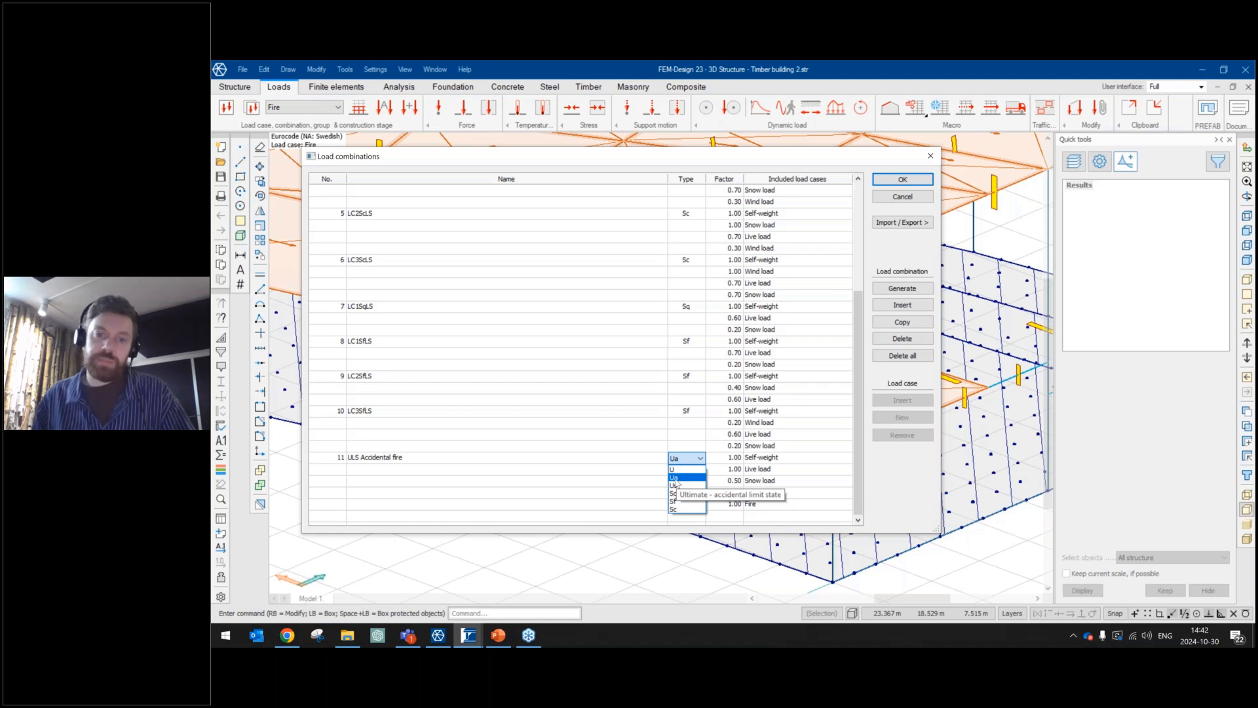
left_click(676, 478)
left_click(758, 504)
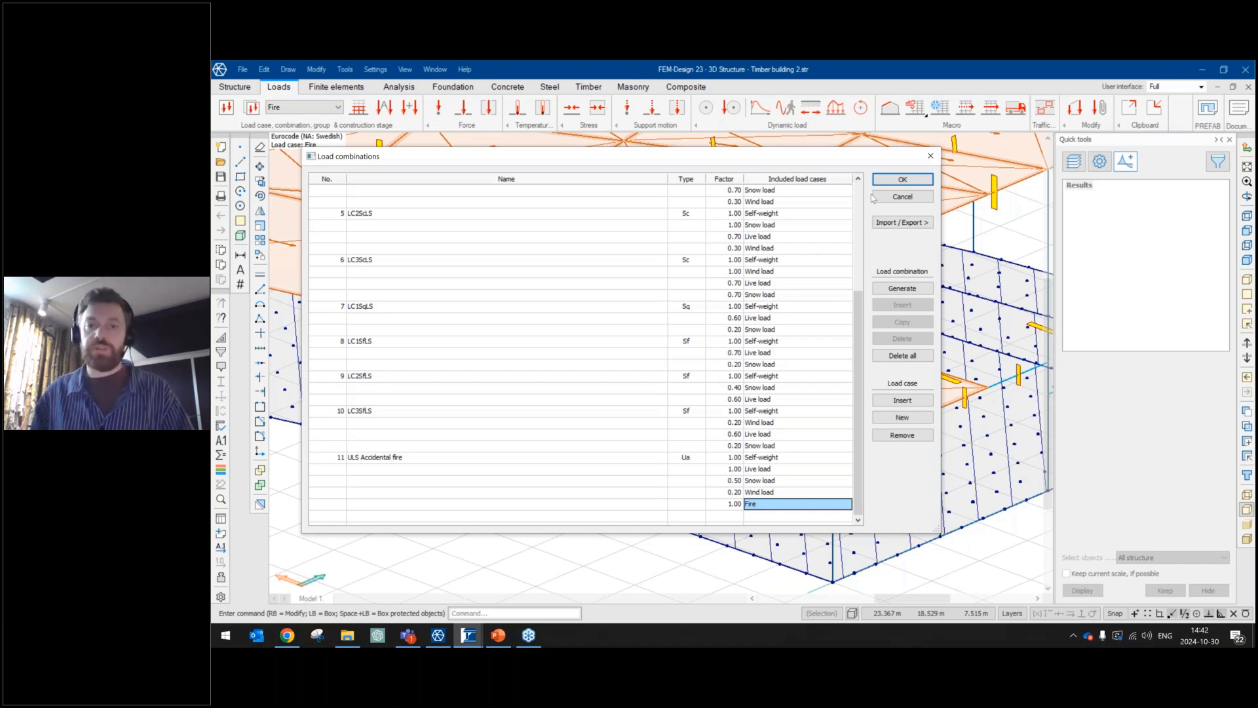
left_click(920, 200)
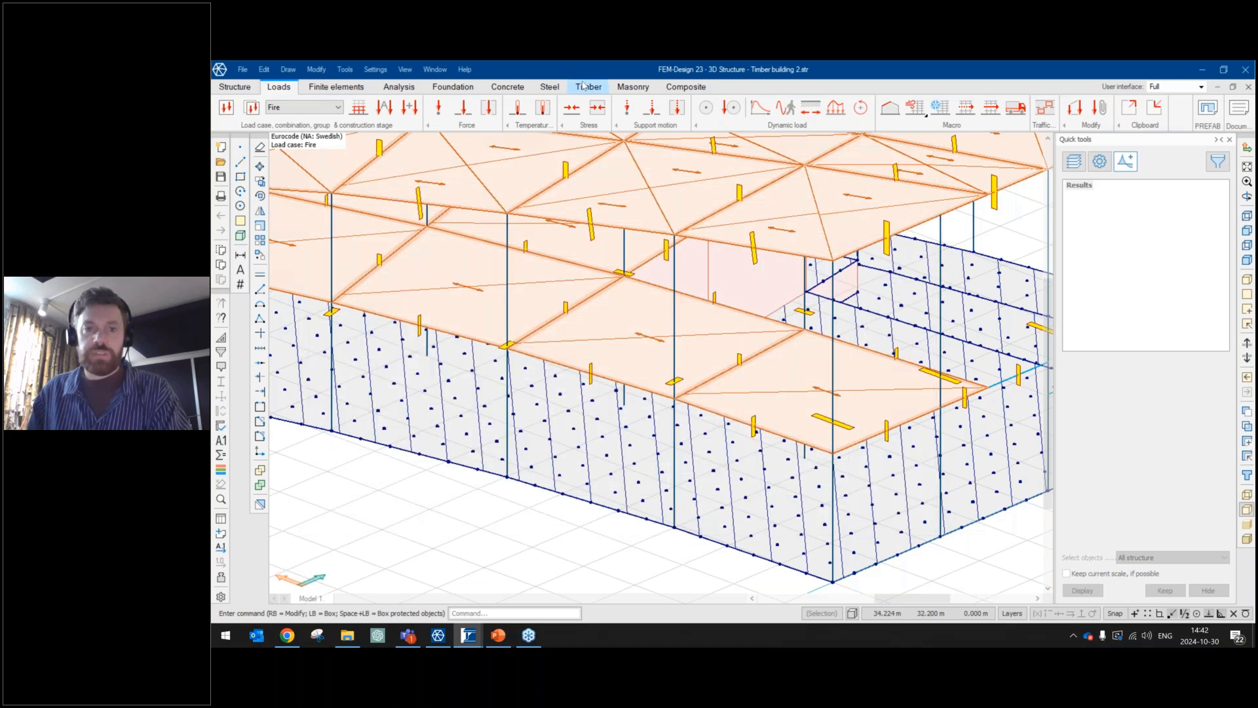
Open the CLT panel fire design calculation parameters for the corner floor panel and set the duration of fire to 20 min.
left_click(583, 86)
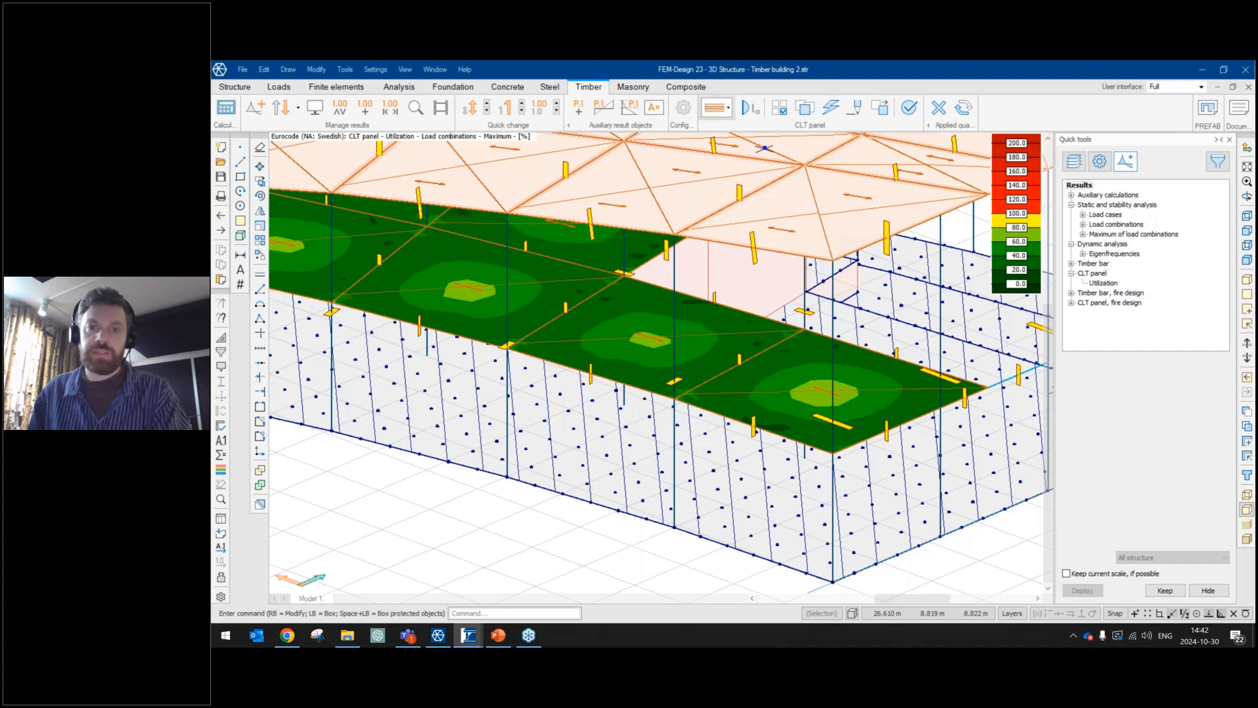
left_click(717, 108)
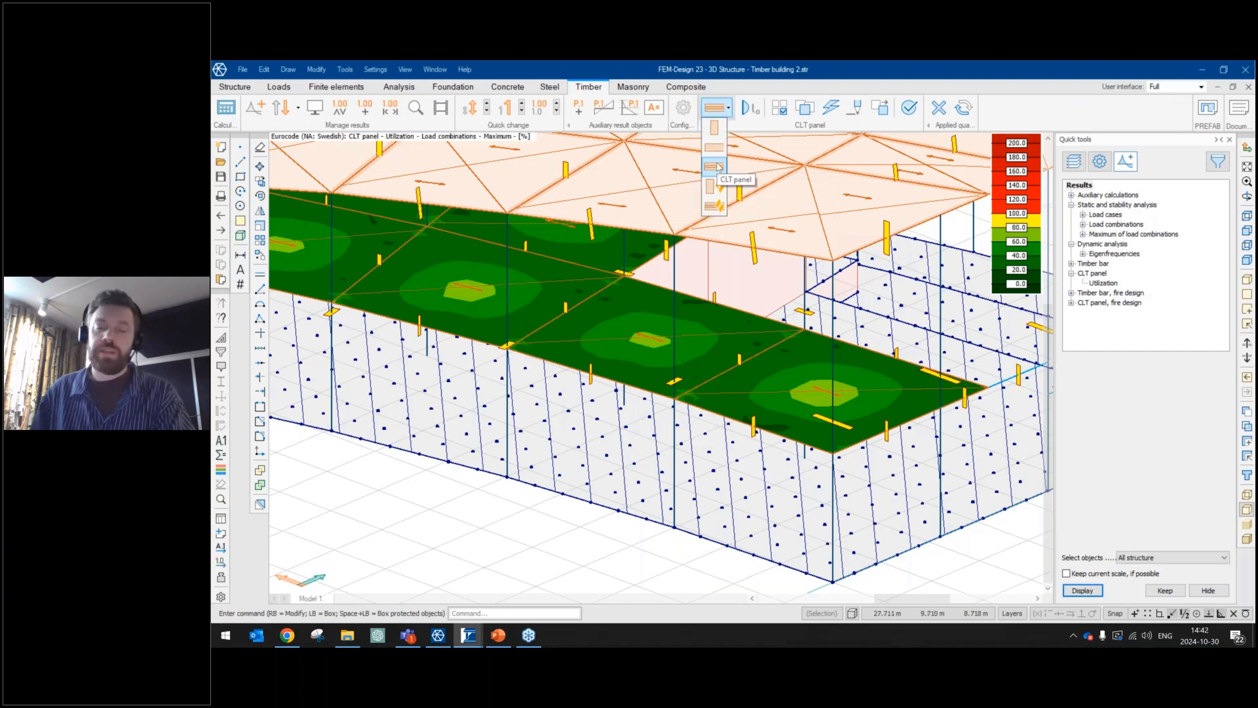
left_click(719, 208)
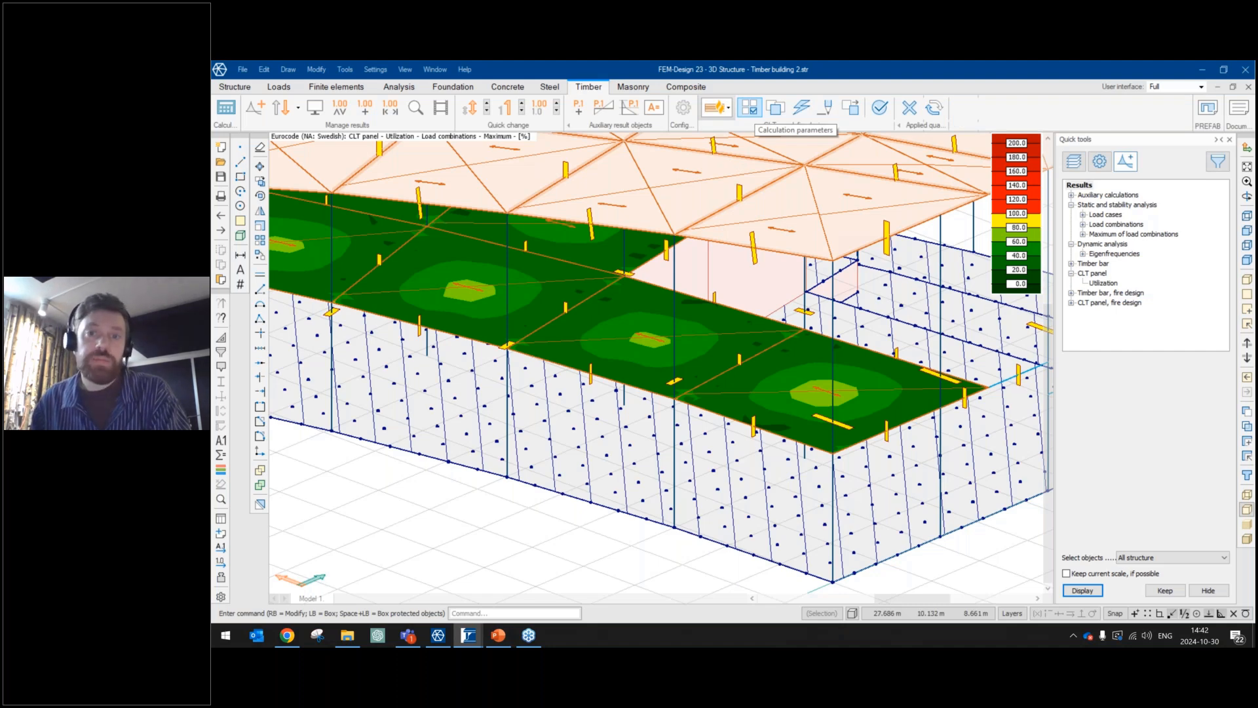
left_click(749, 109)
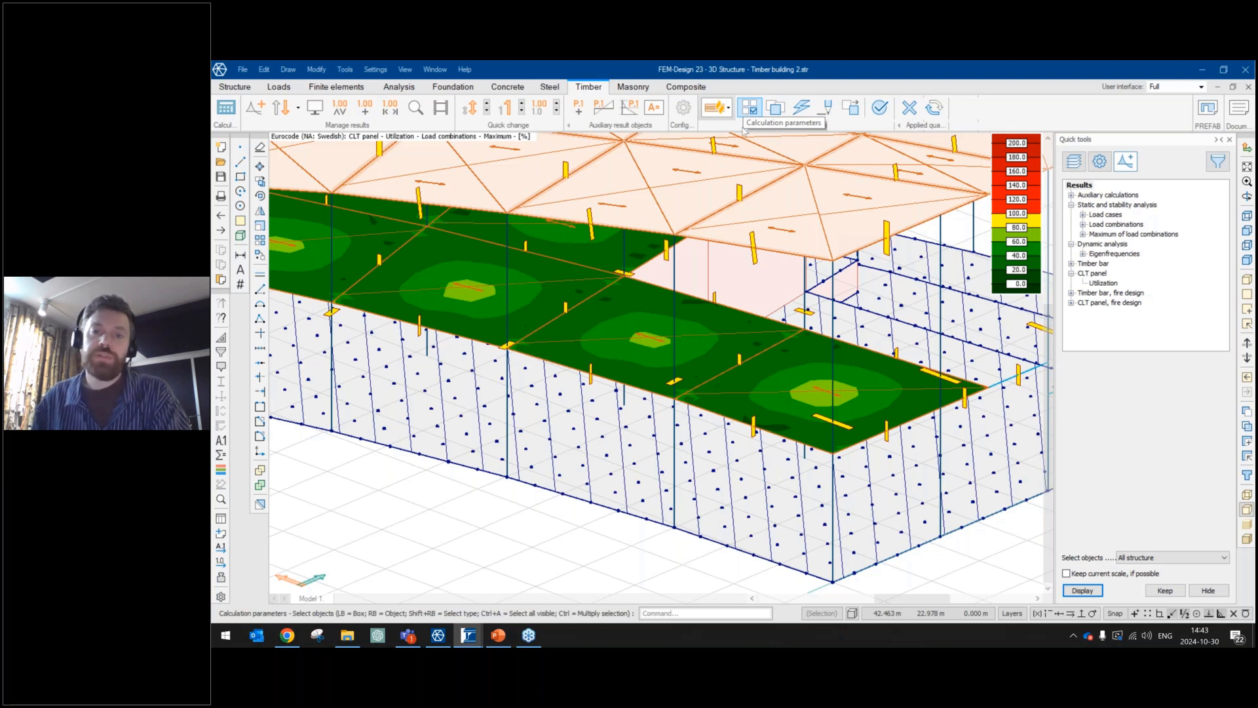
left_click(810, 393)
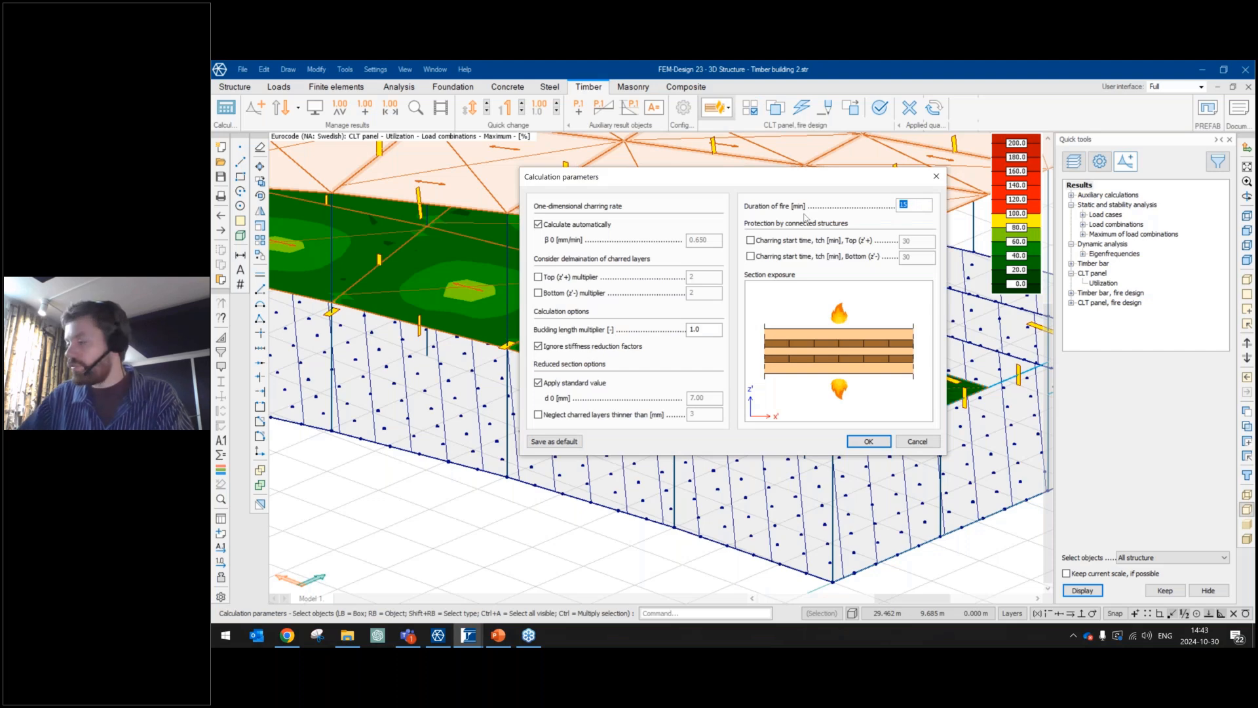
type("20")
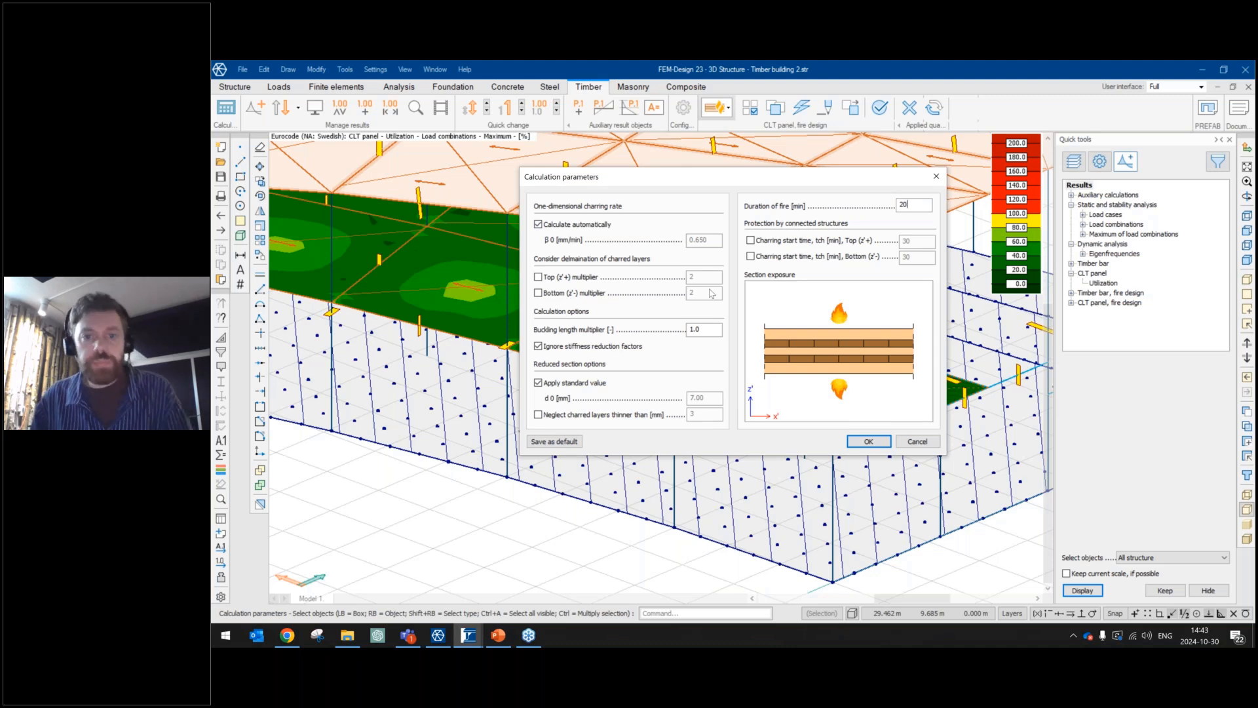
Try manual entry of the charring rate β0 and the d0 value, restoring automatic calculation and the standard value.
left_click(576, 226)
double_click(713, 241)
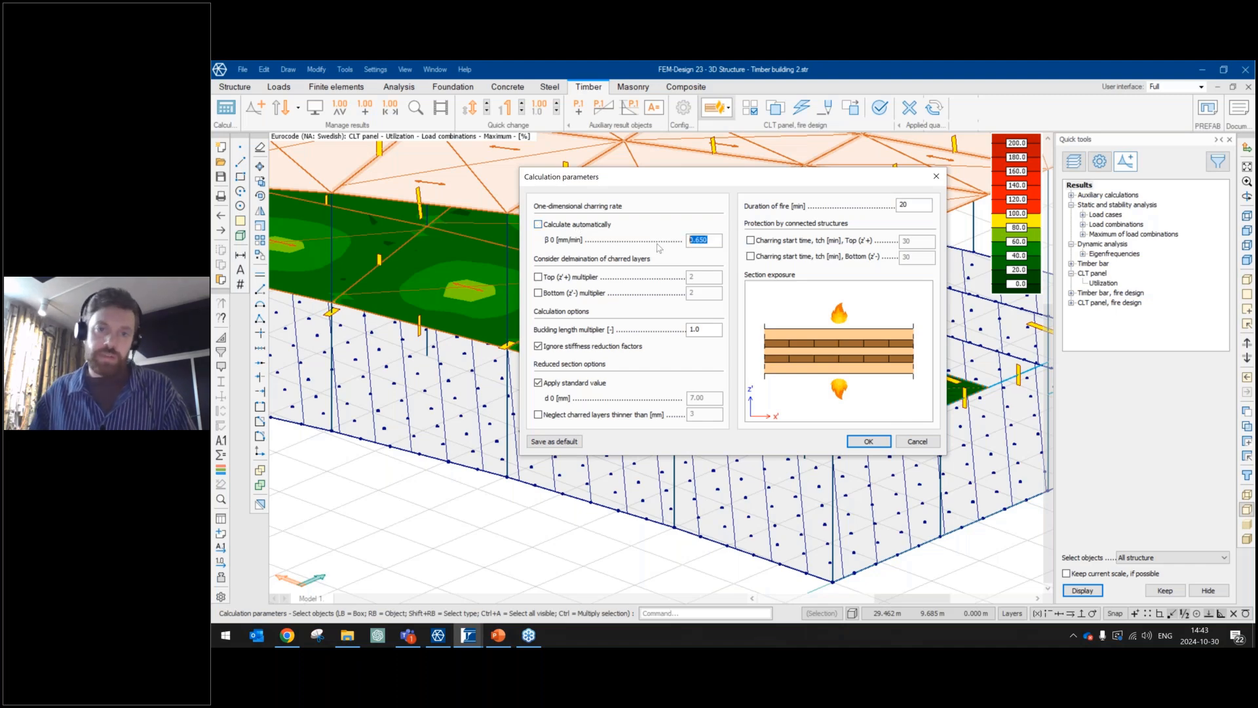
left_click(585, 225)
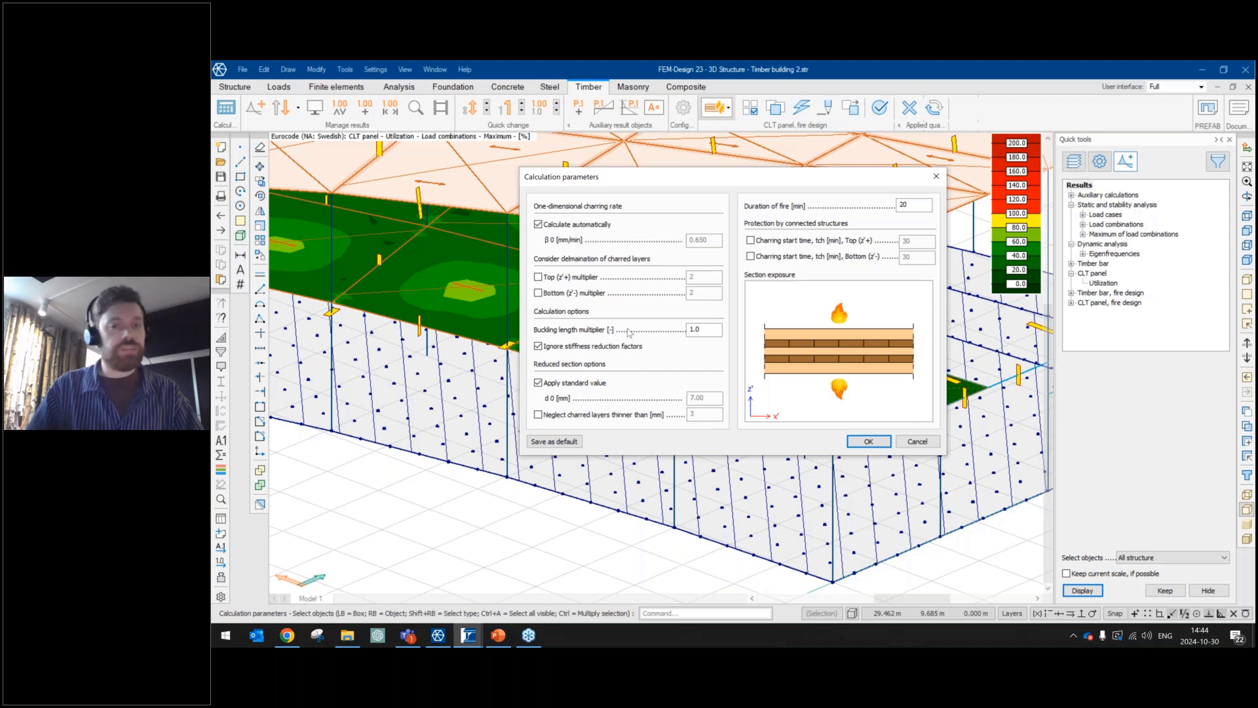
left_click_drag(709, 331, 622, 332)
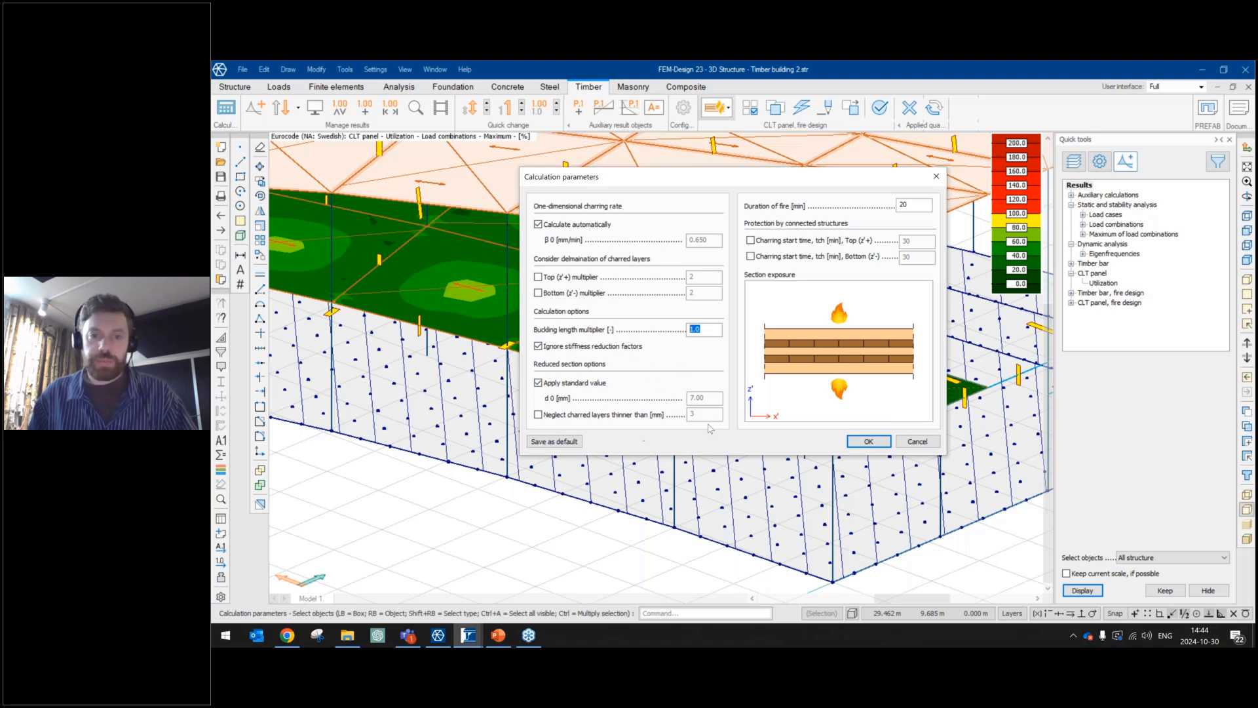
left_click(569, 382)
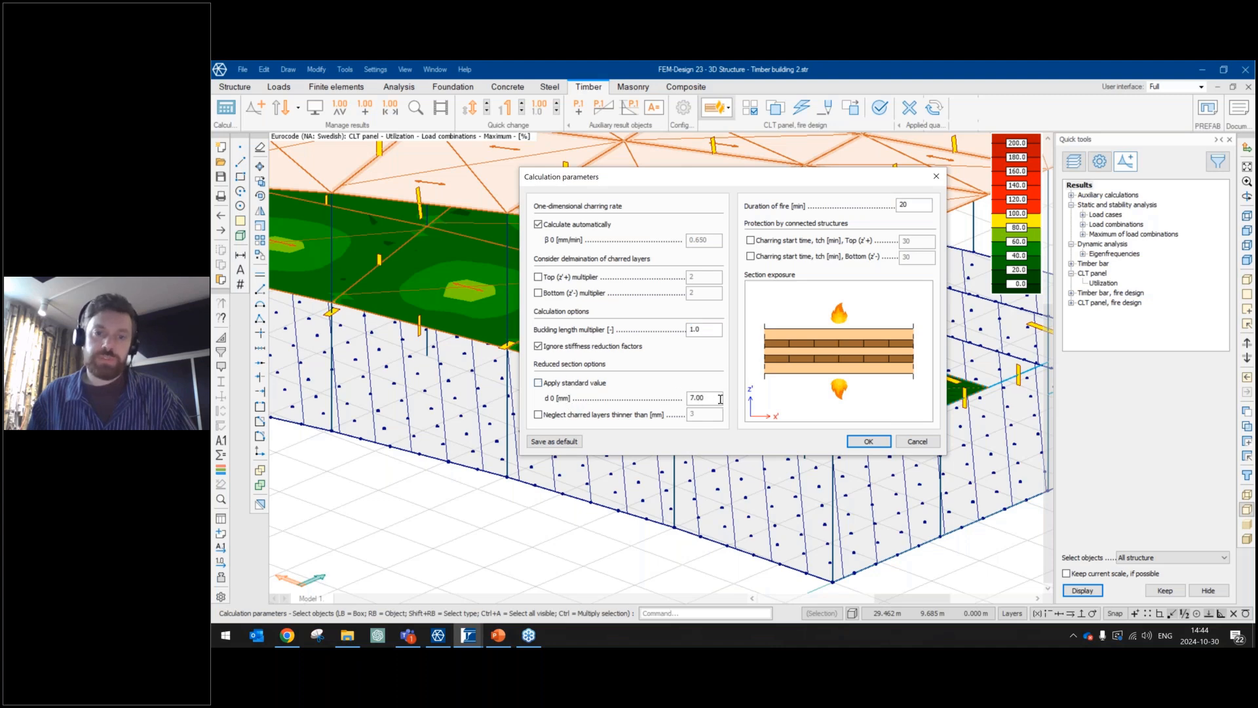
left_click(570, 384)
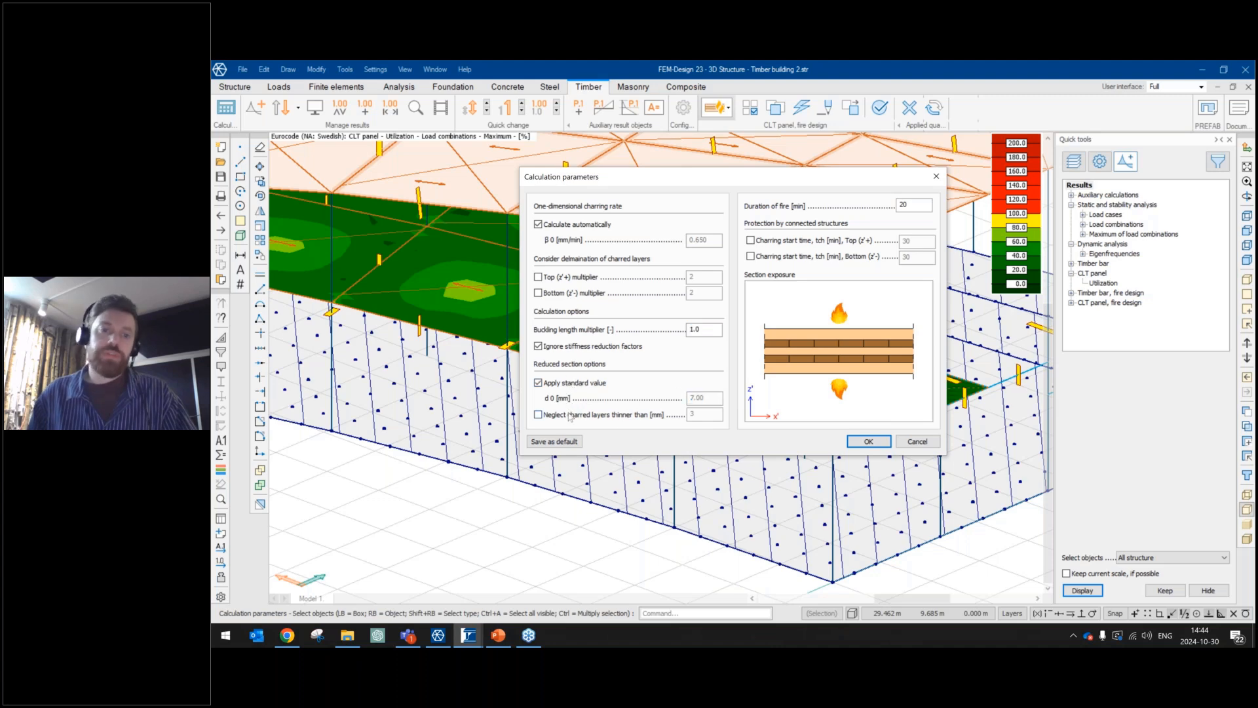
Try neglecting charred layers thinner than 5 mm, turn the option off again, and accept the calculation parameters.
left_click(614, 417)
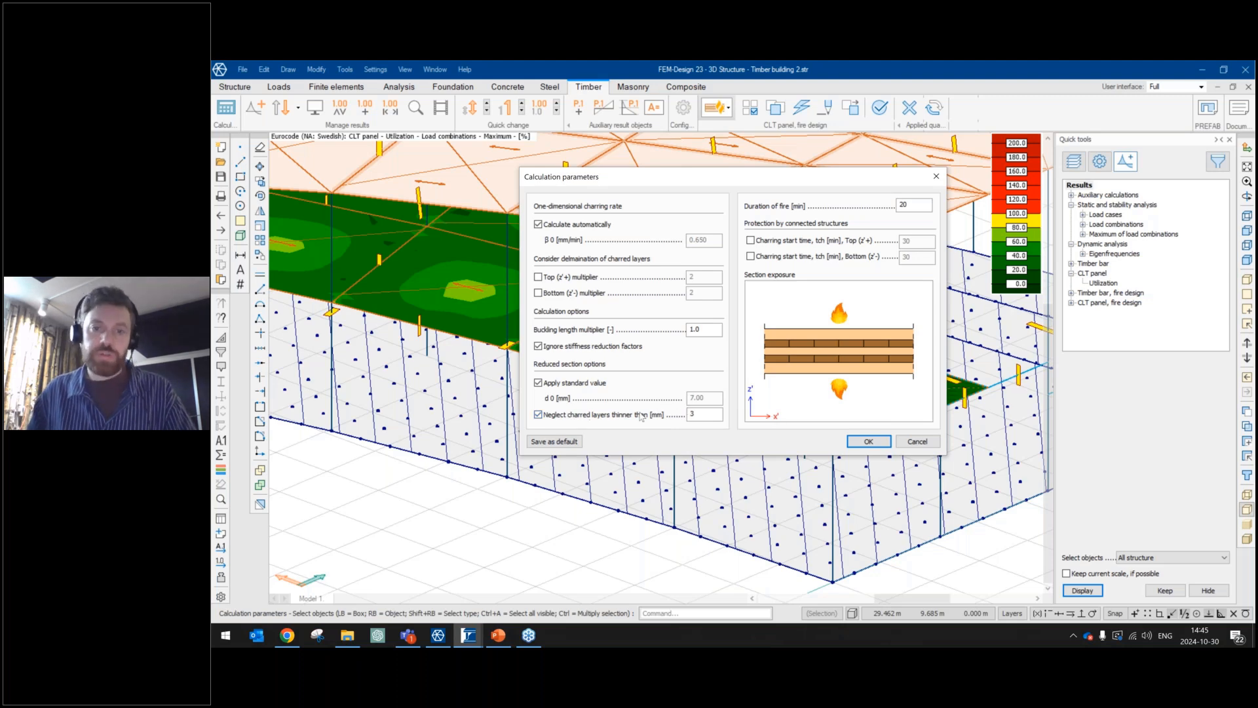
double_click(696, 414)
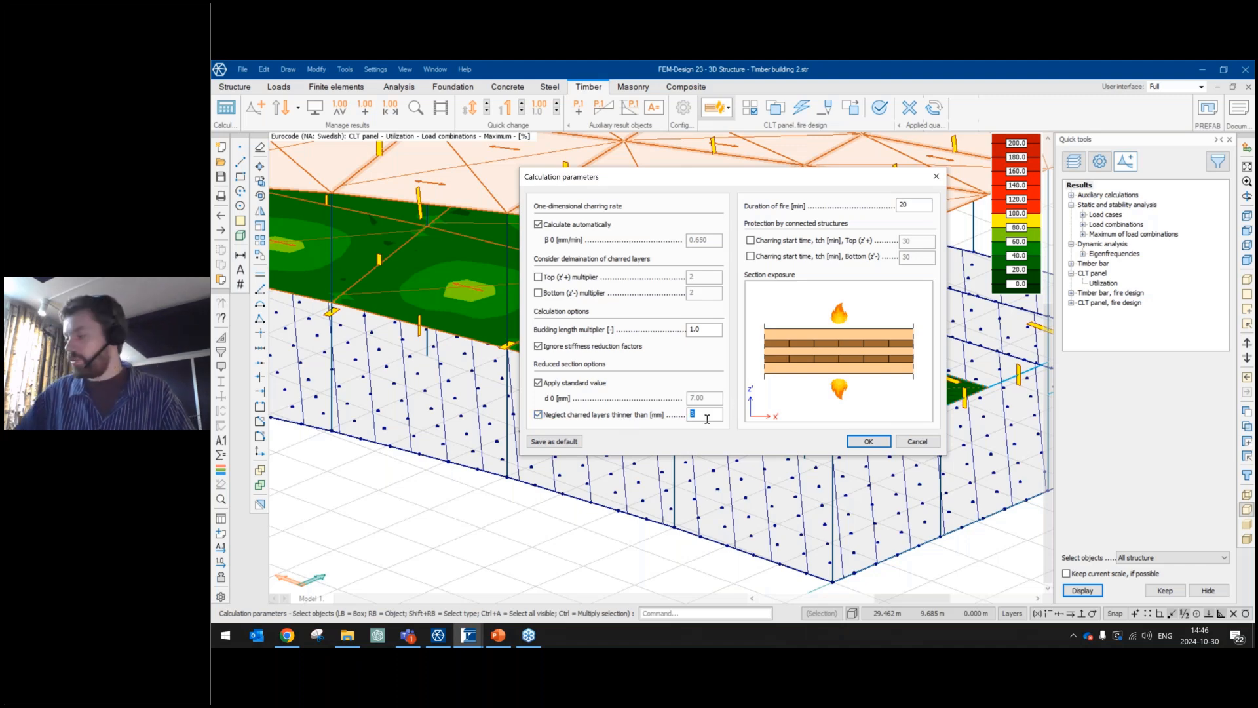
type("5")
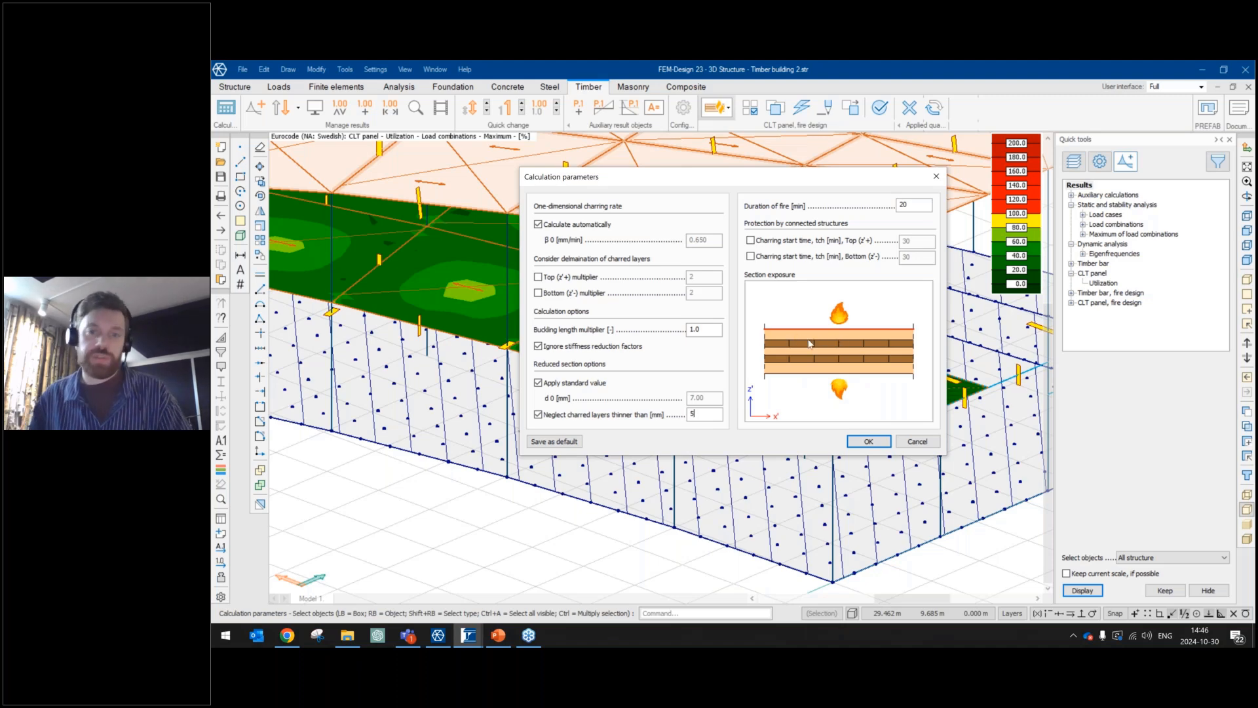
left_click(616, 415)
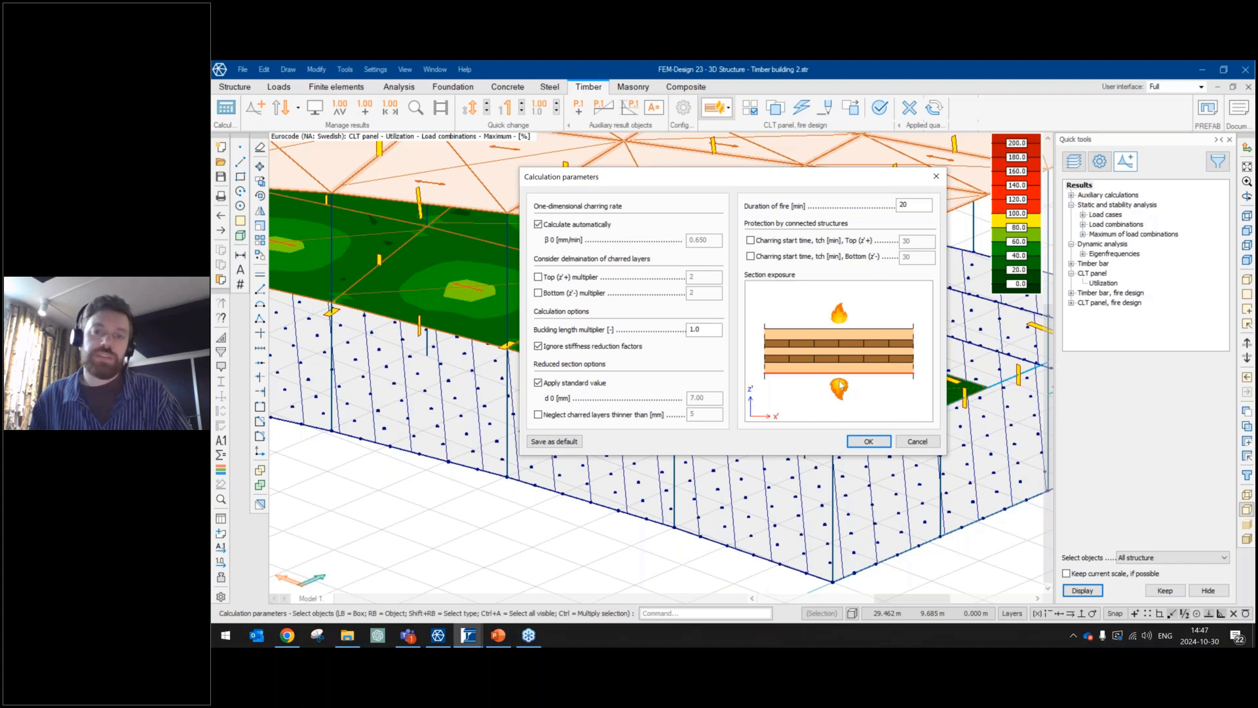
left_click(868, 441)
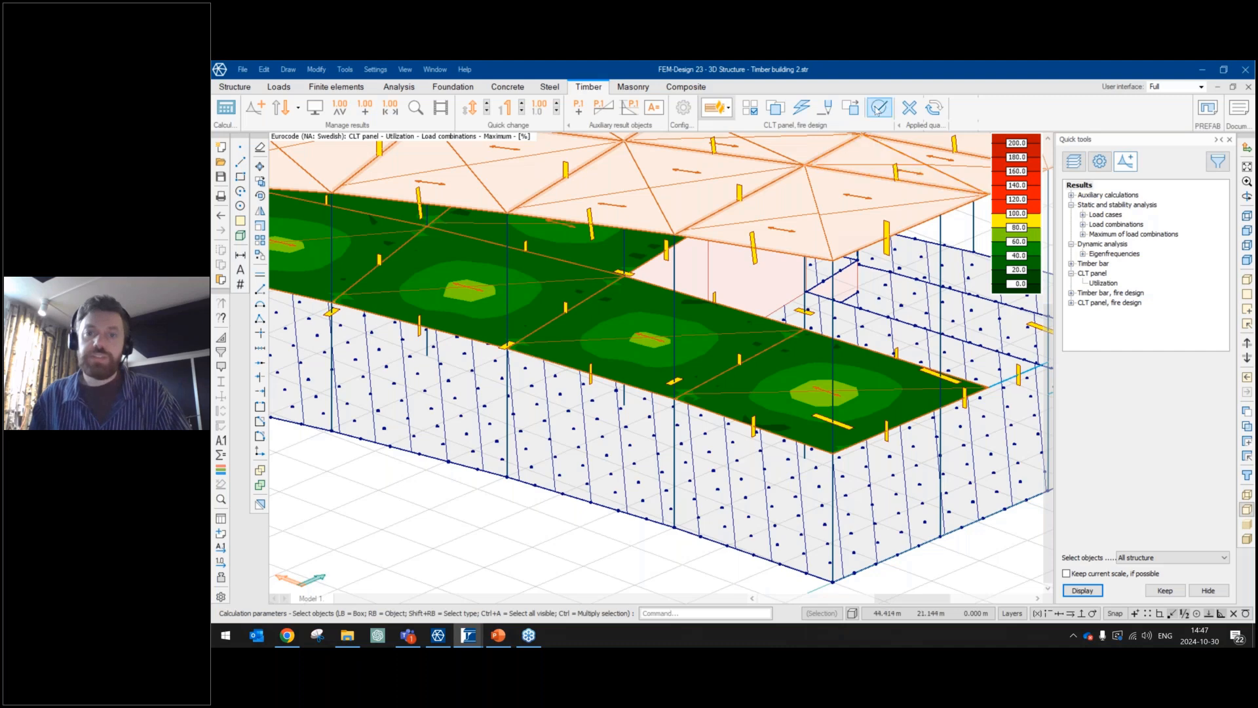
Run the fire design check for load combinations on the corner floor panel and display the maximum CLT panel fire utilization.
key("Escape")
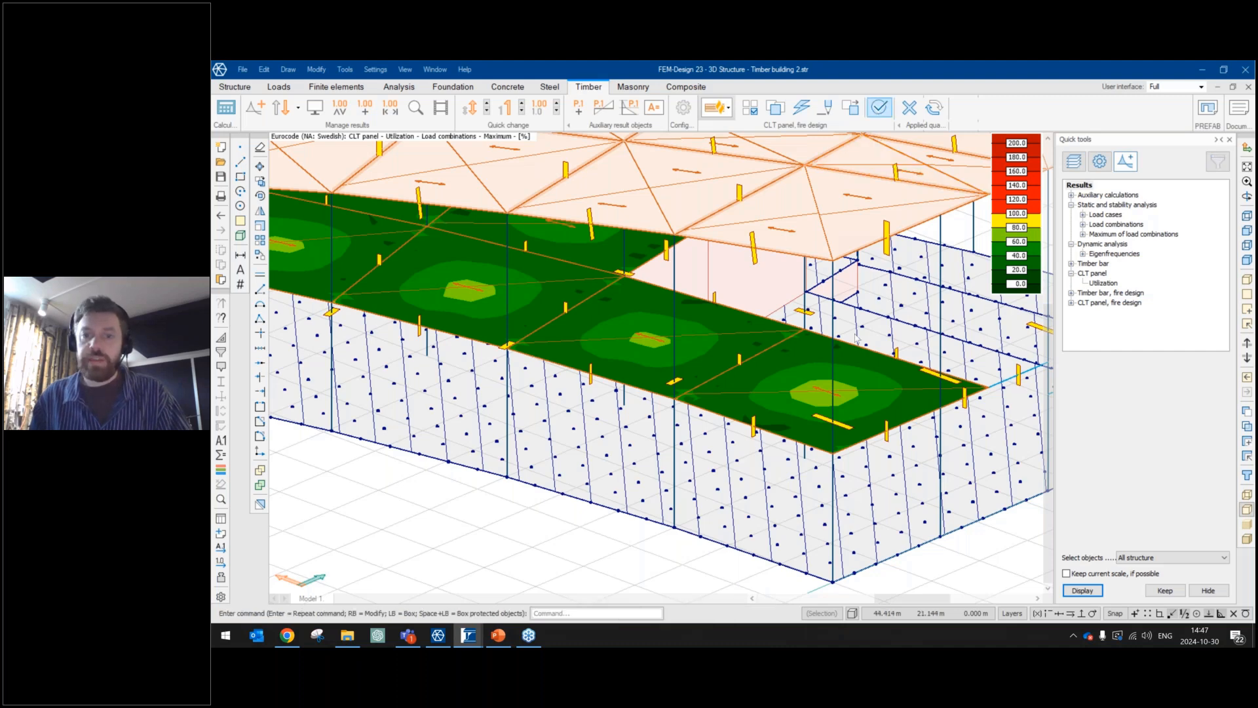
left_click(862, 361)
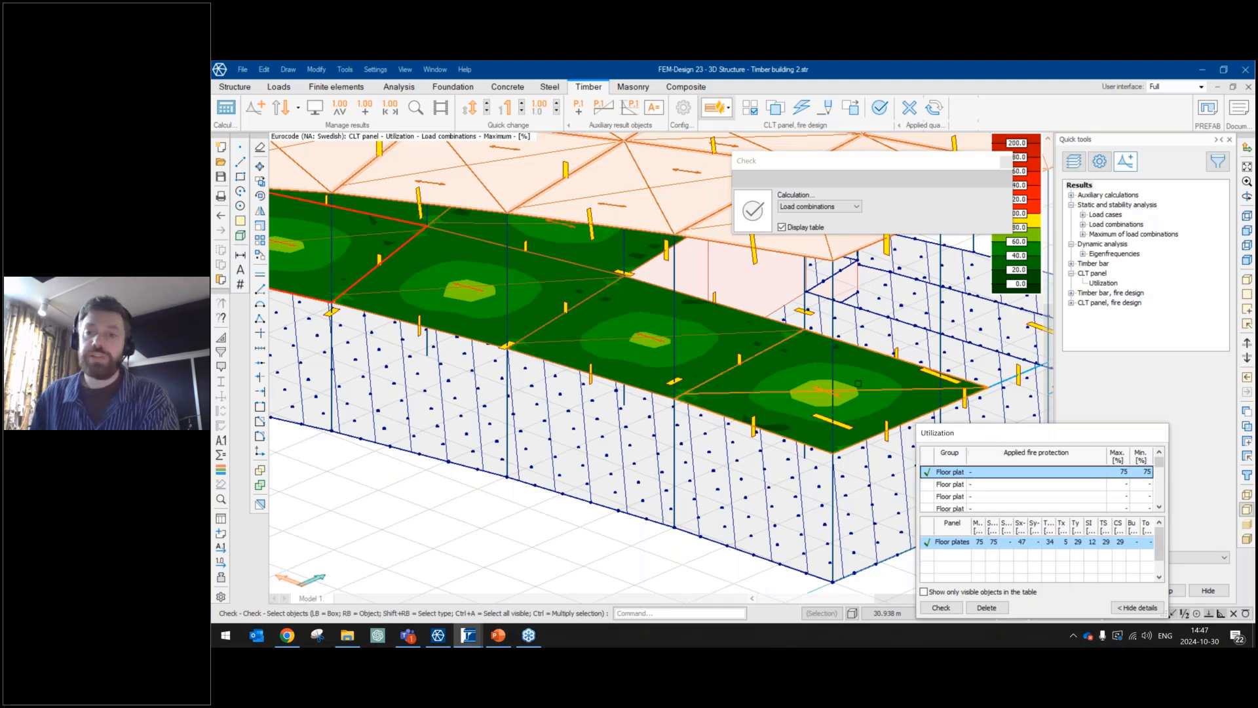
key("Escape")
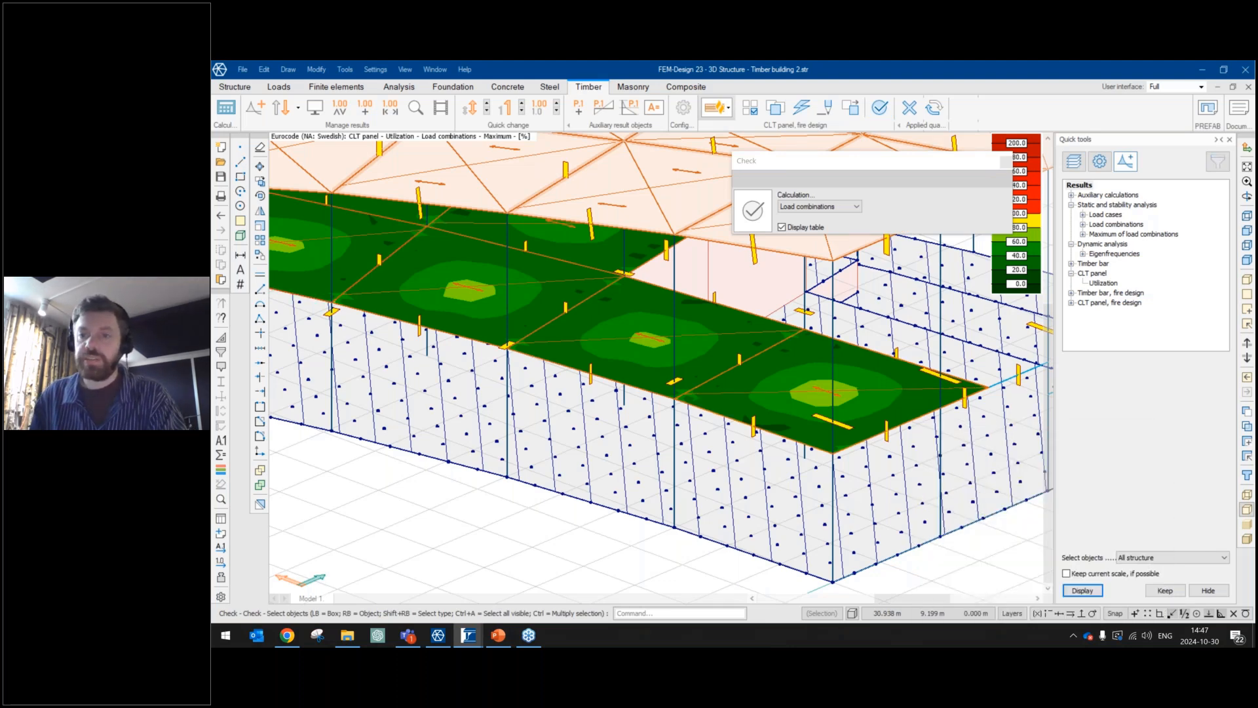
left_click(1072, 303)
left_click(1103, 313)
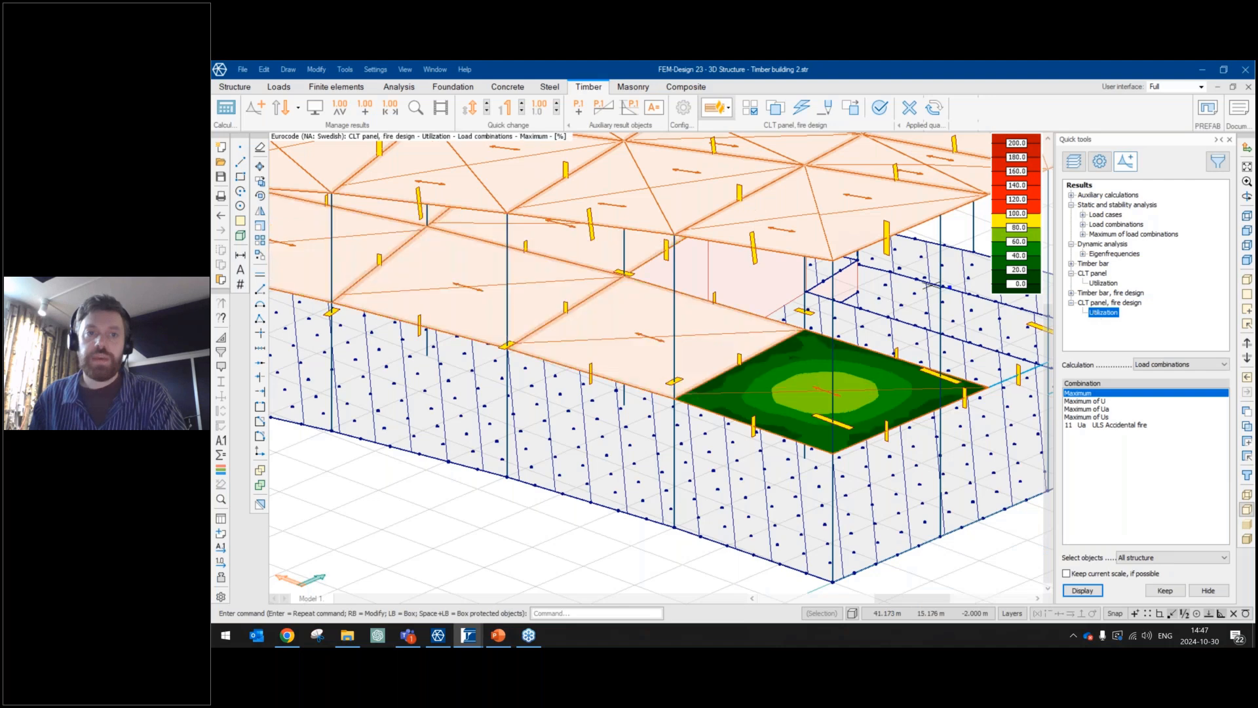
Examine the corner floor panel's detailed fire result, including the fire design data, reduced panel section and panel properties, and close it.
left_click(415, 107)
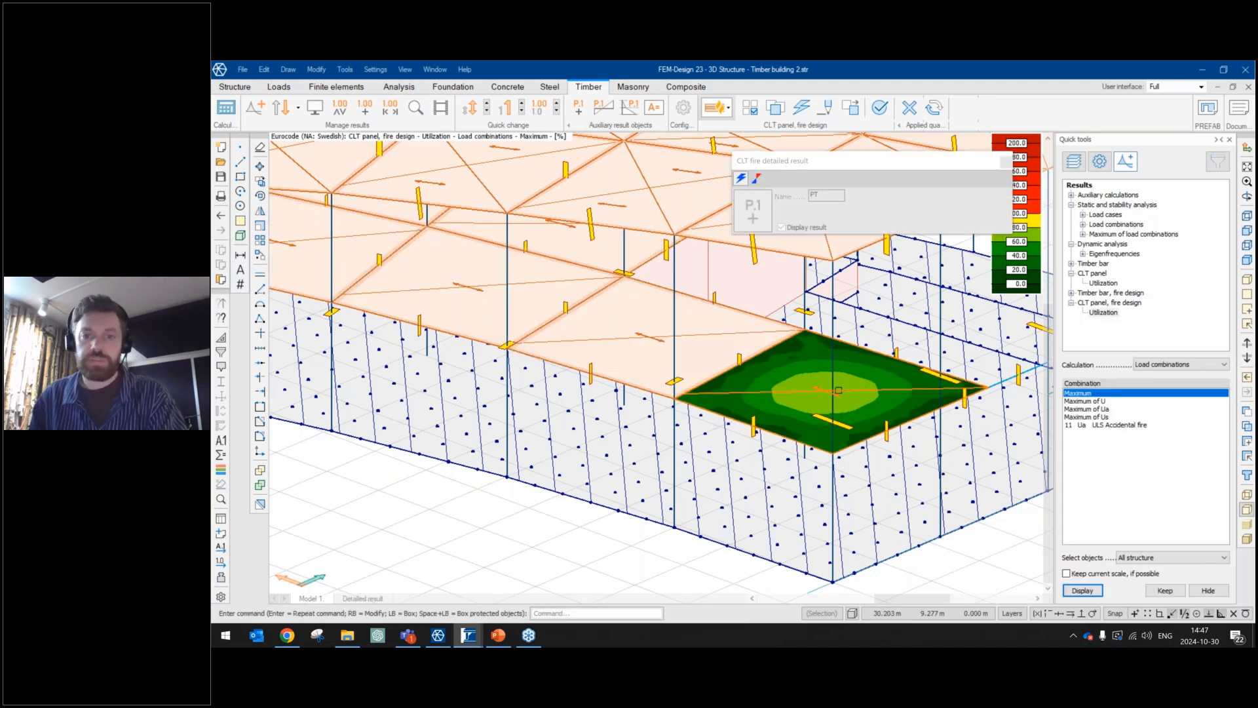
left_click(839, 391)
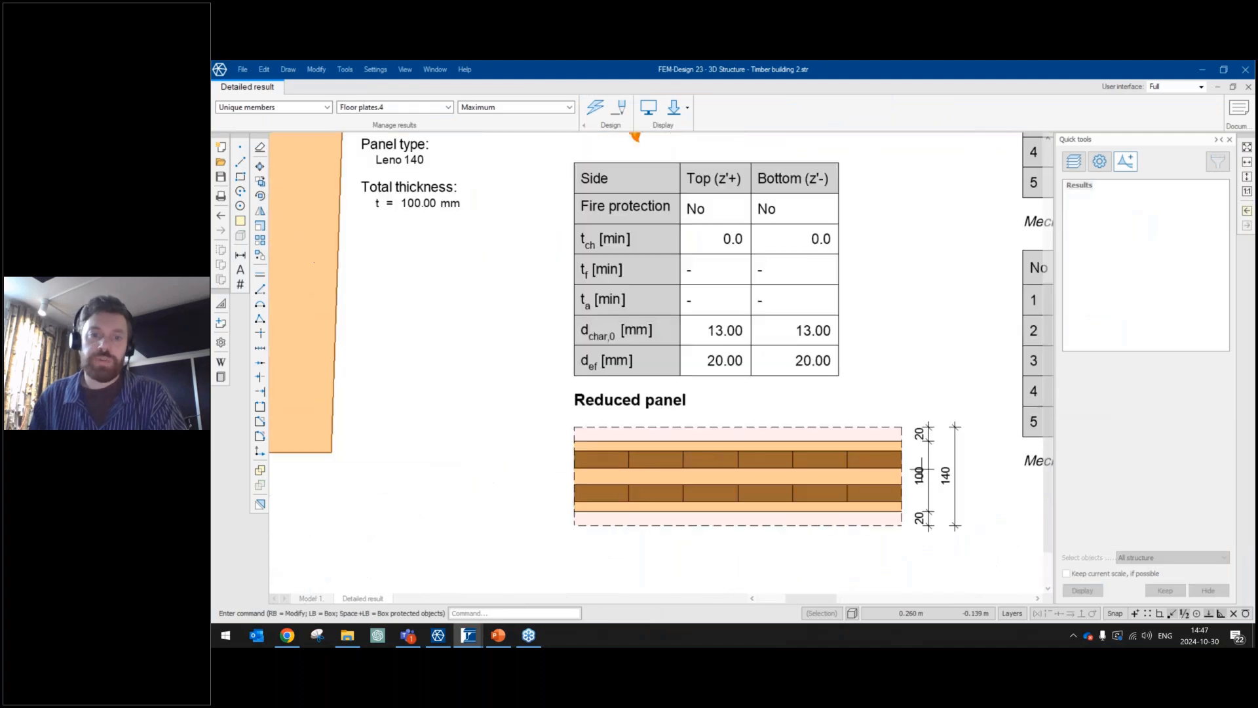
middle_click_drag(532, 474, 402, 445)
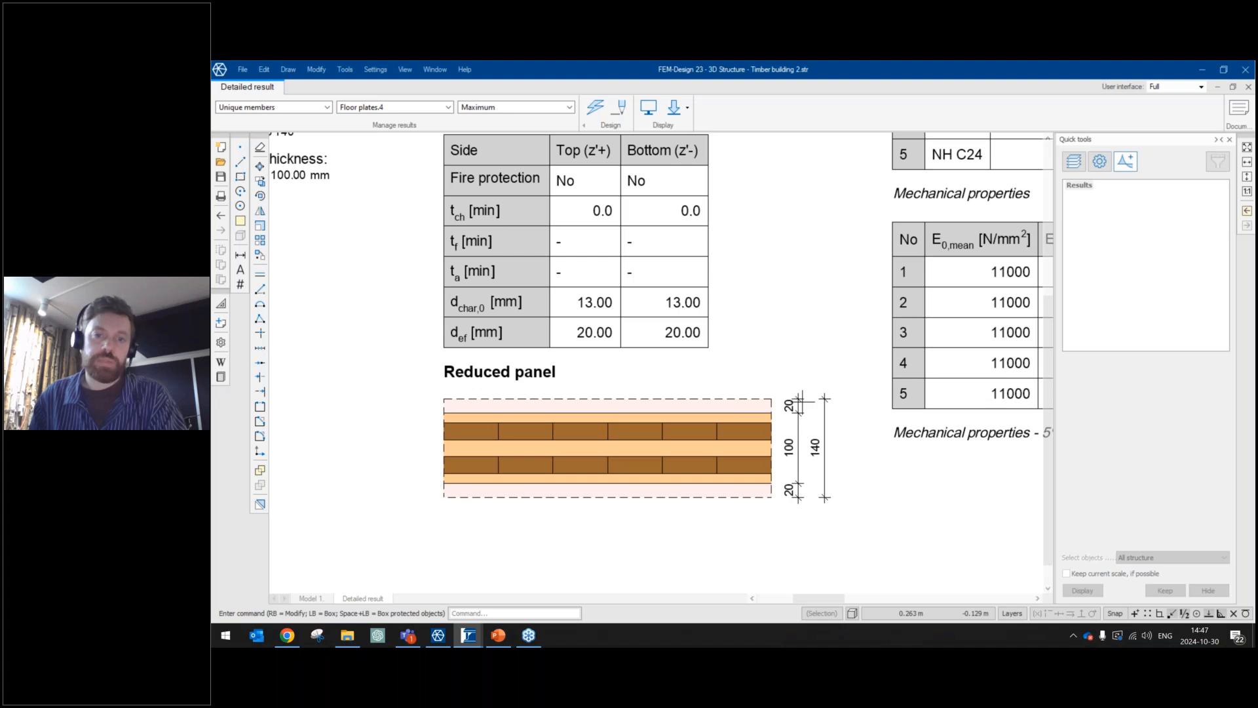
scroll(799, 401, "down", 3)
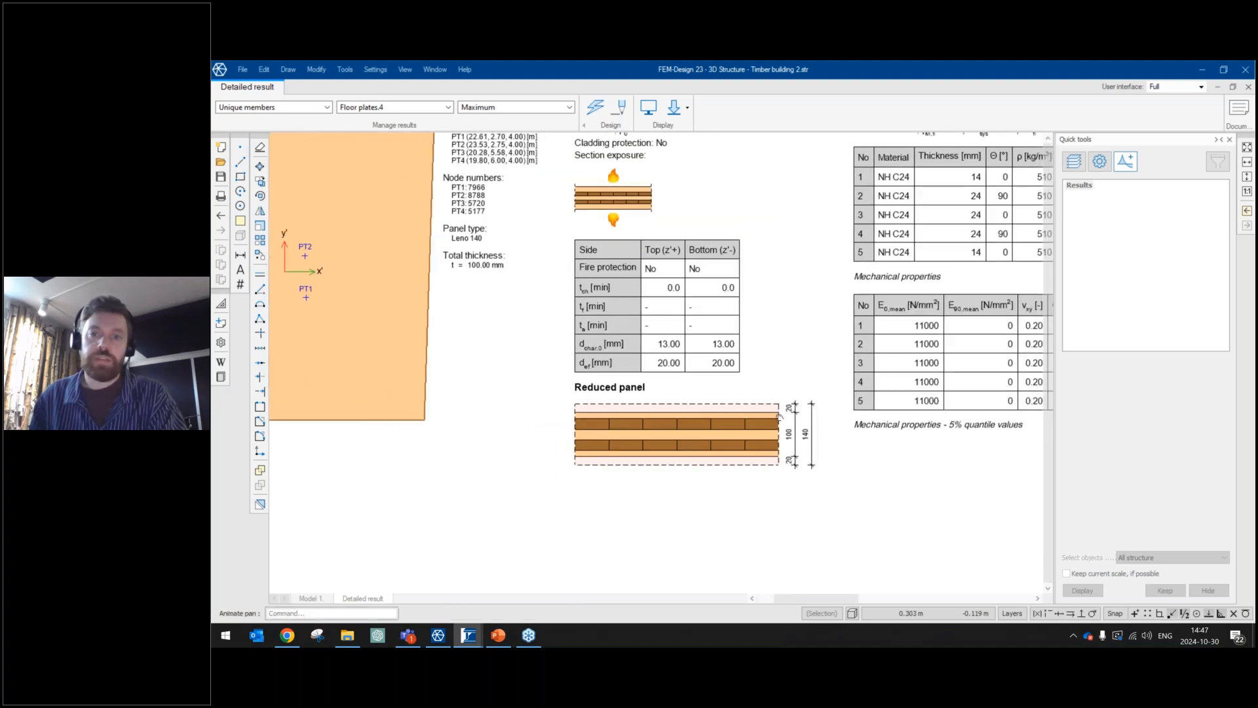
middle_click_drag(780, 417, 378, 524)
scroll(790, 450, "down", 1)
middle_click_drag(785, 450, 712, 422)
middle_click_drag(600, 533, 924, 528)
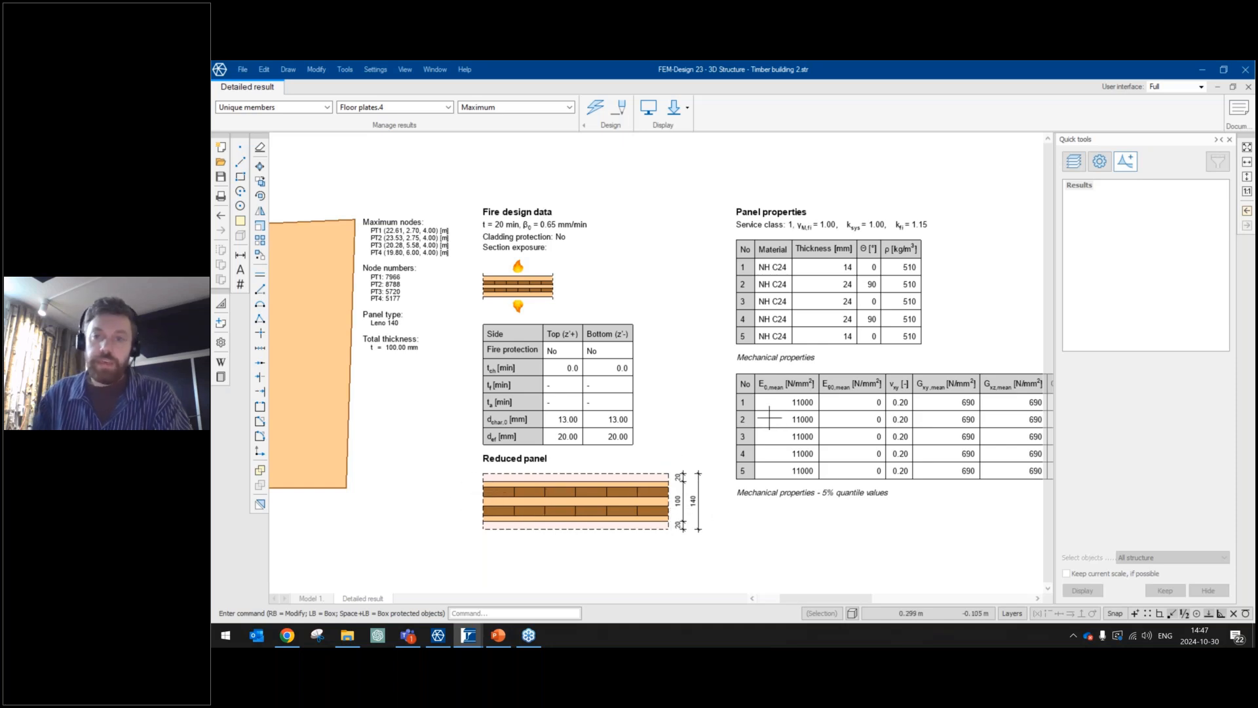
left_click(1247, 87)
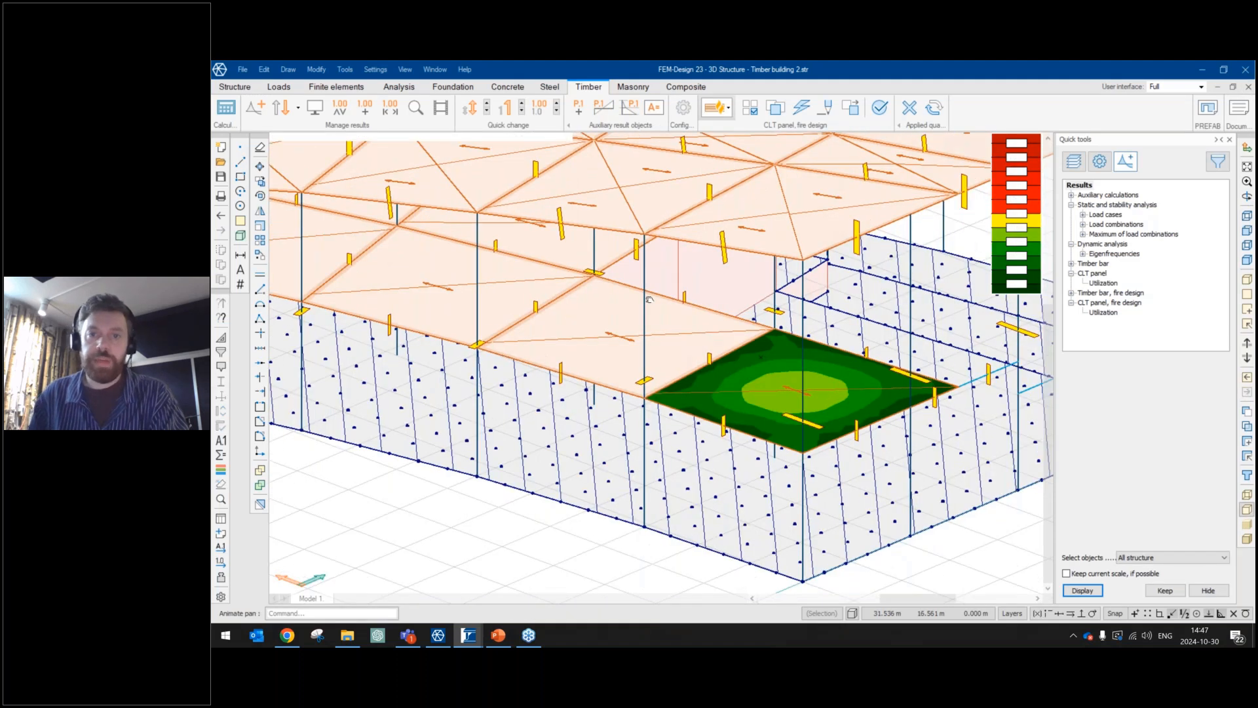
Manually assign fire protection to the corner floor panel: Gypsum board, A/H, 1 layer, for other parts, 12 mm thick.
left_click(825, 108)
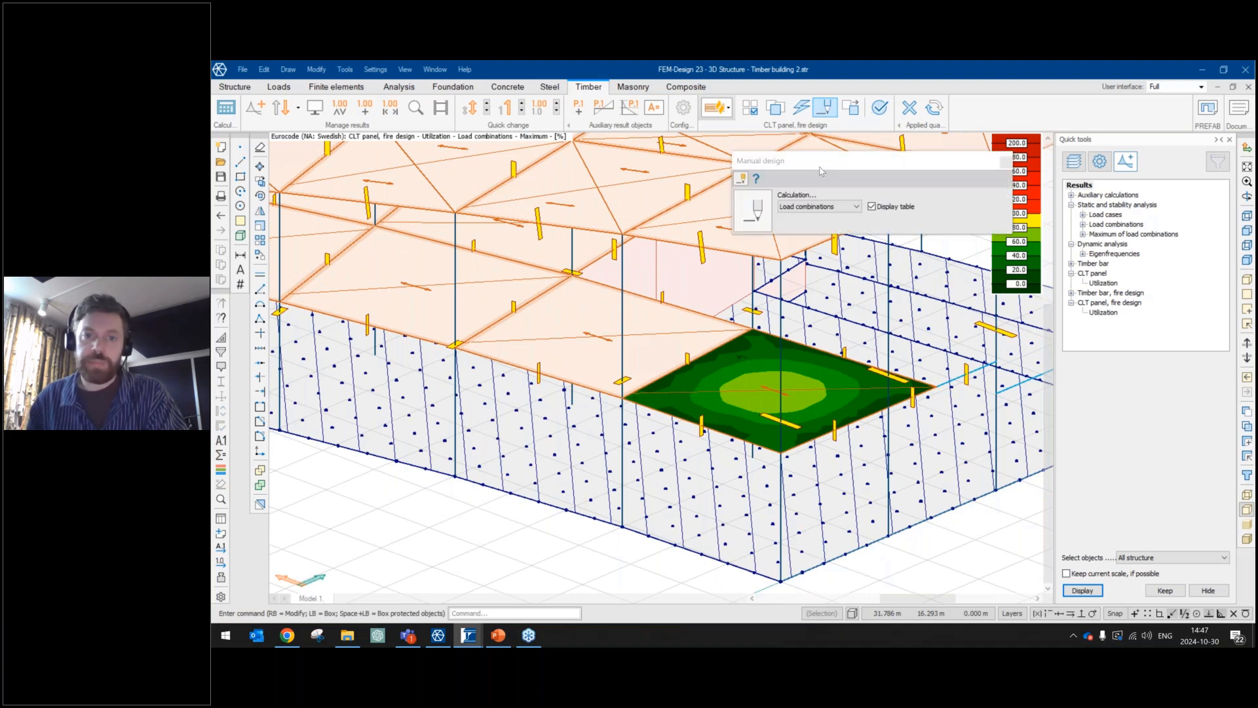
left_click(753, 211)
left_click_drag(764, 211, 589, 202)
left_click(594, 237)
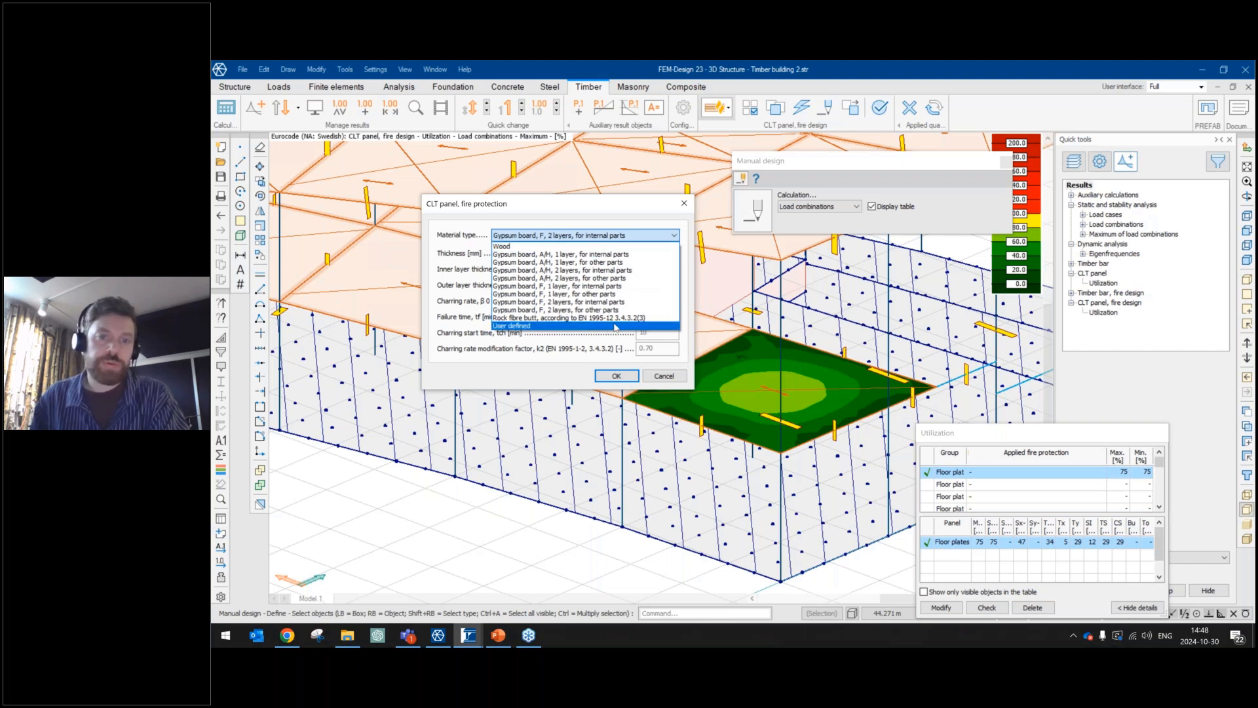
left_click(603, 262)
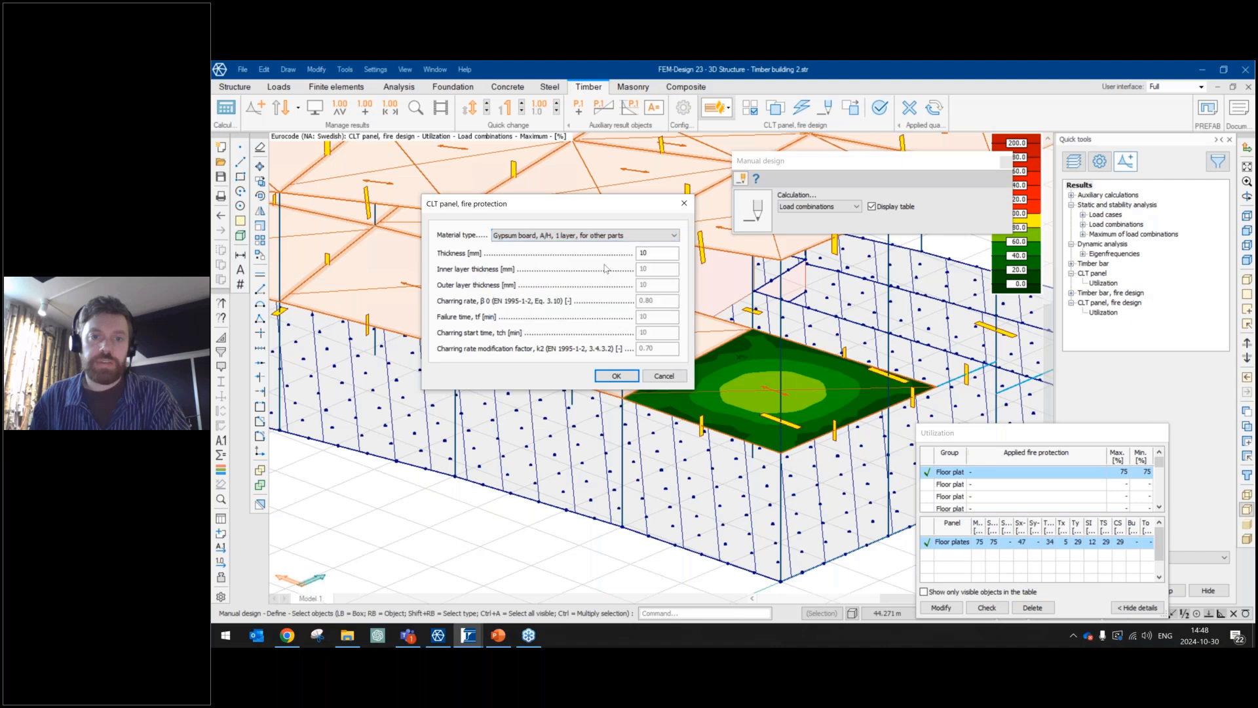
double_click(666, 253)
type("12")
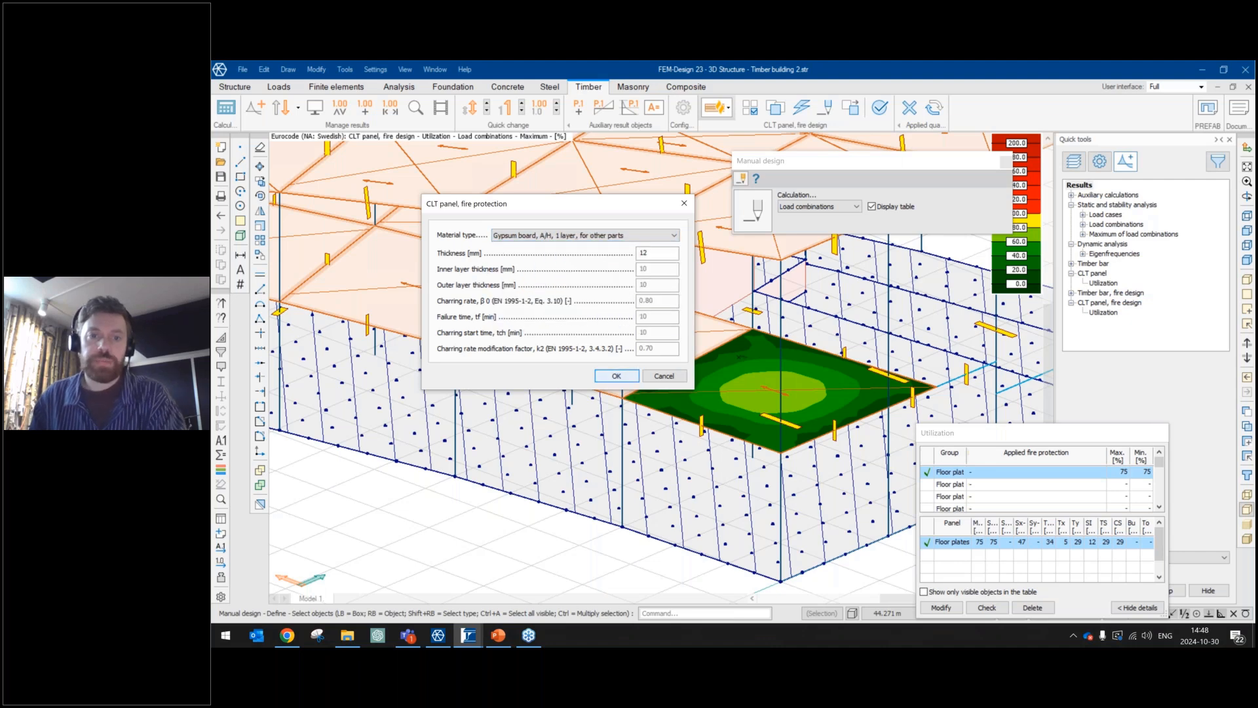
key("Return")
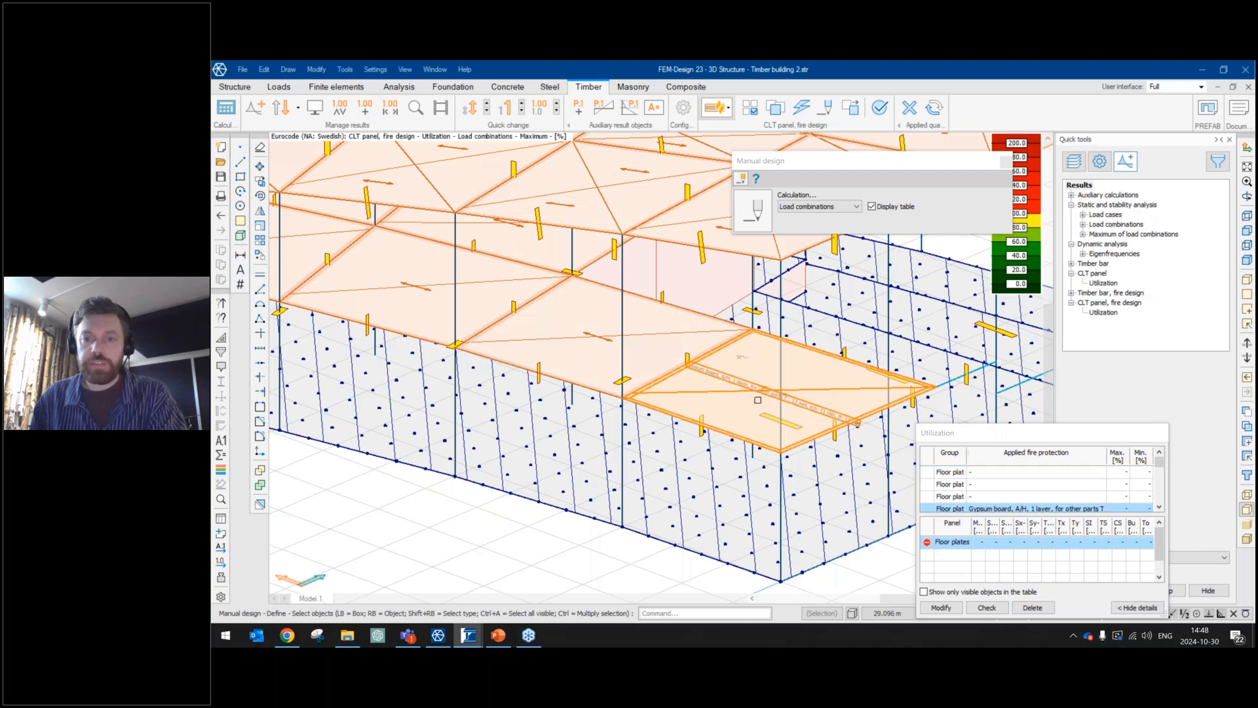
Rerun the fire design check for load combinations and display the protected floor panel's maximum utilization.
left_click(878, 111)
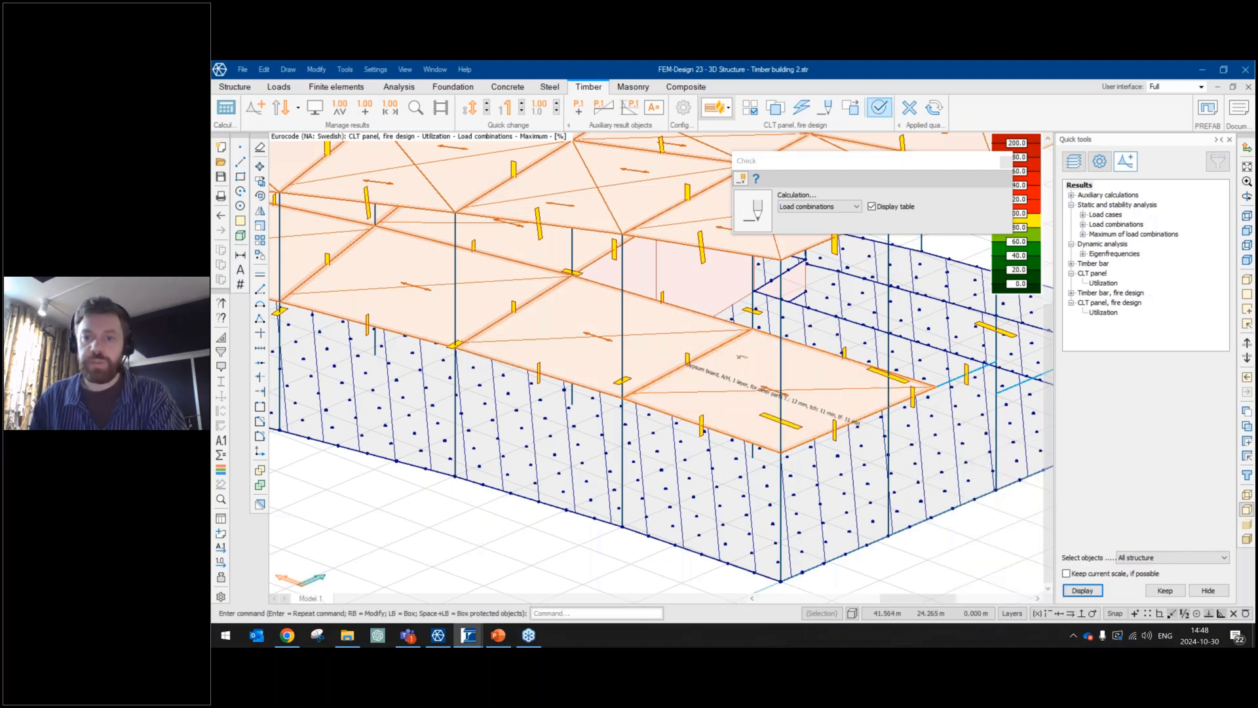
left_click(1101, 313)
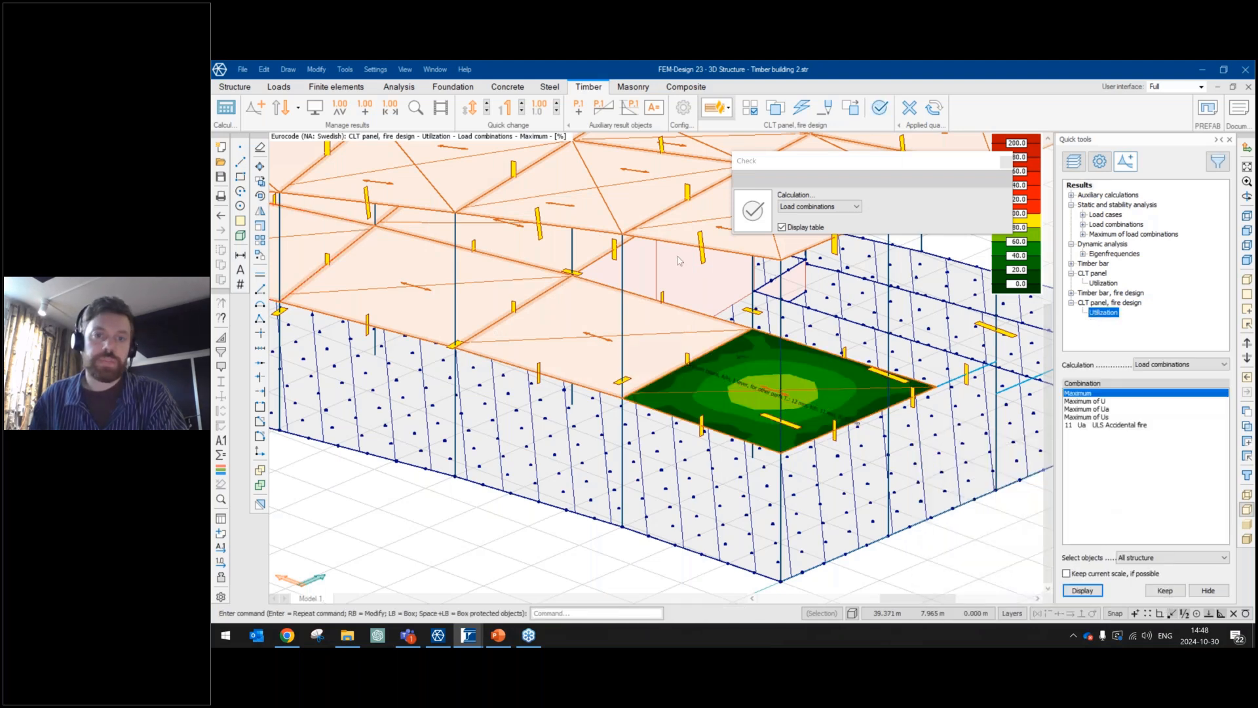
Examine the protected floor panel's detailed fire result, covering the cladding failure and charring times, charring depths and reduced section.
left_click(416, 107)
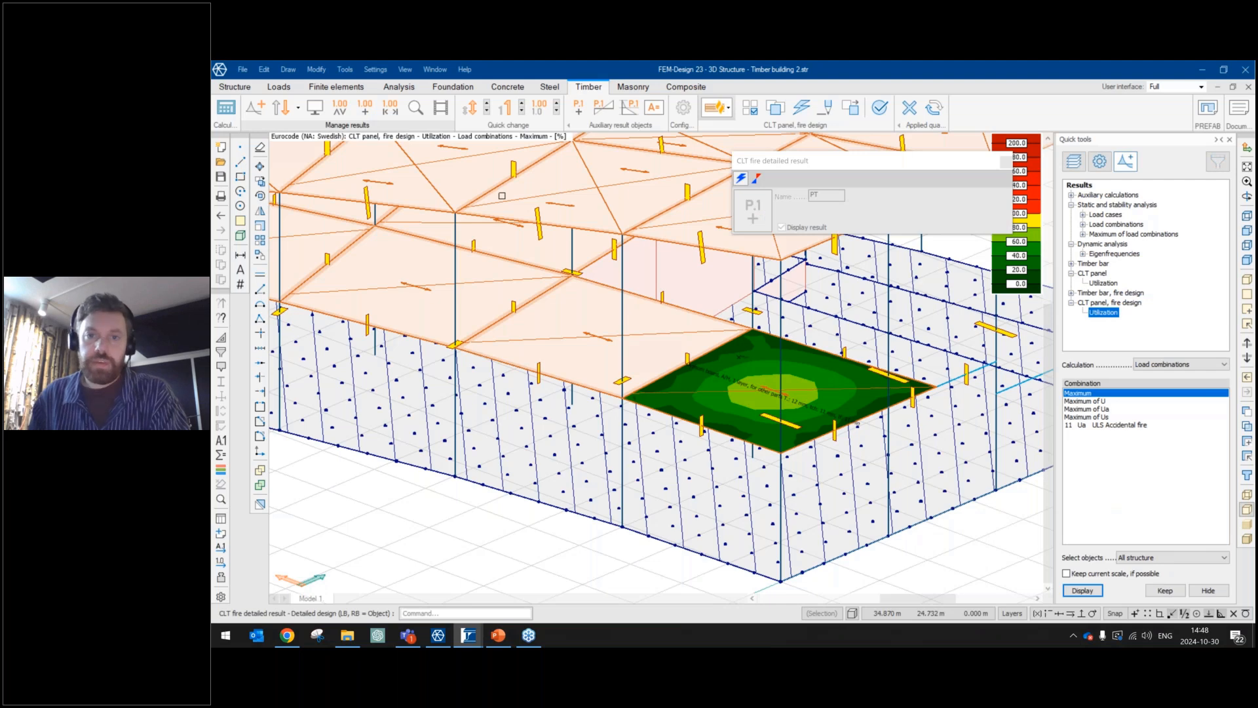
left_click(760, 390)
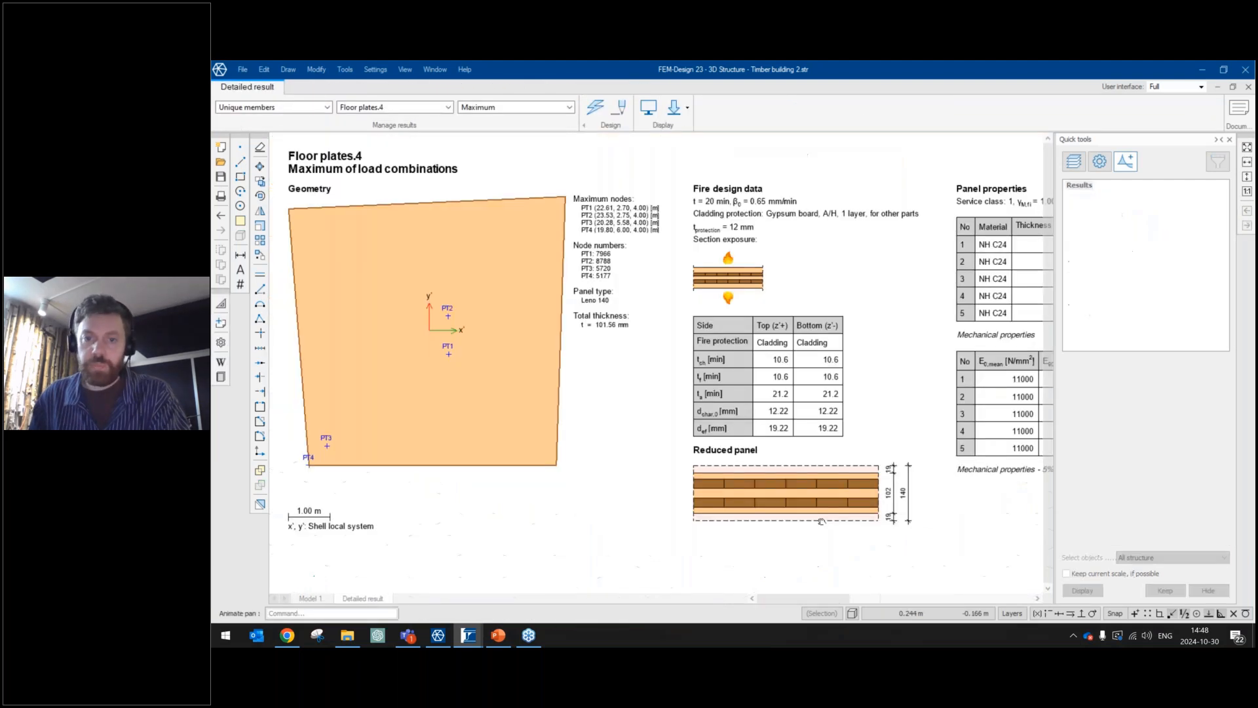
middle_click_drag(877, 476, 792, 429)
scroll(792, 429, "up", 1)
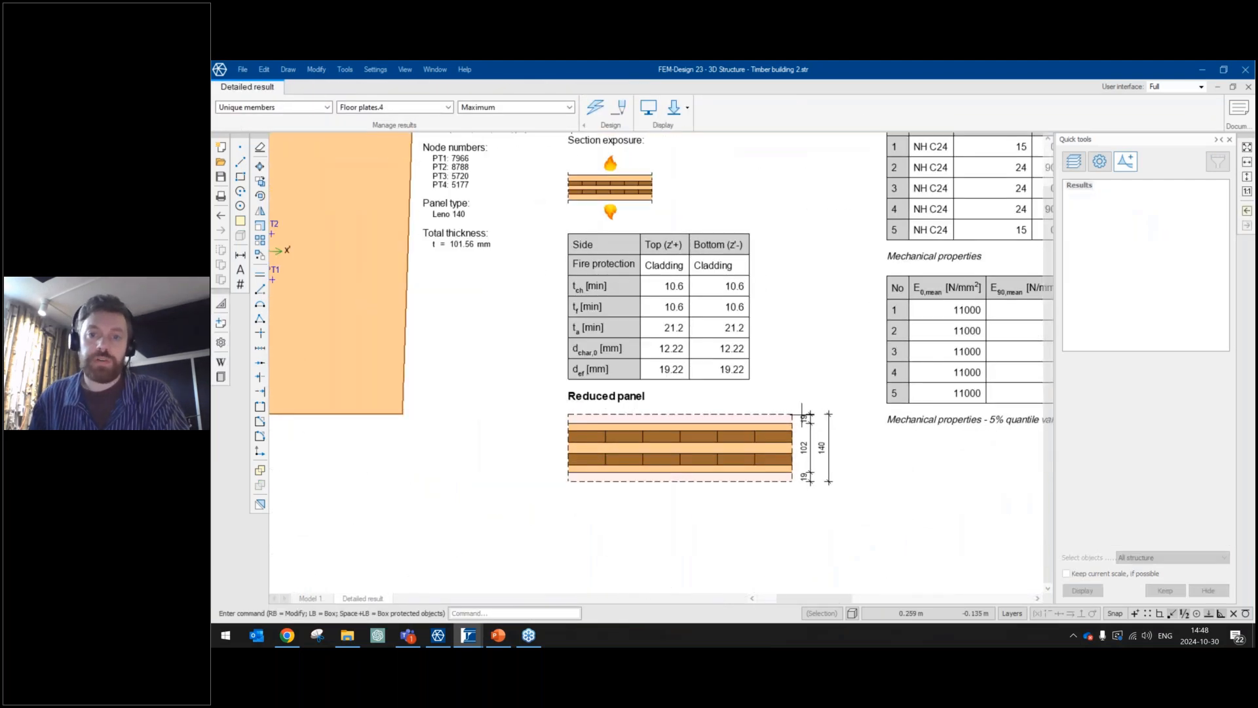
scroll(807, 436, "up", 2)
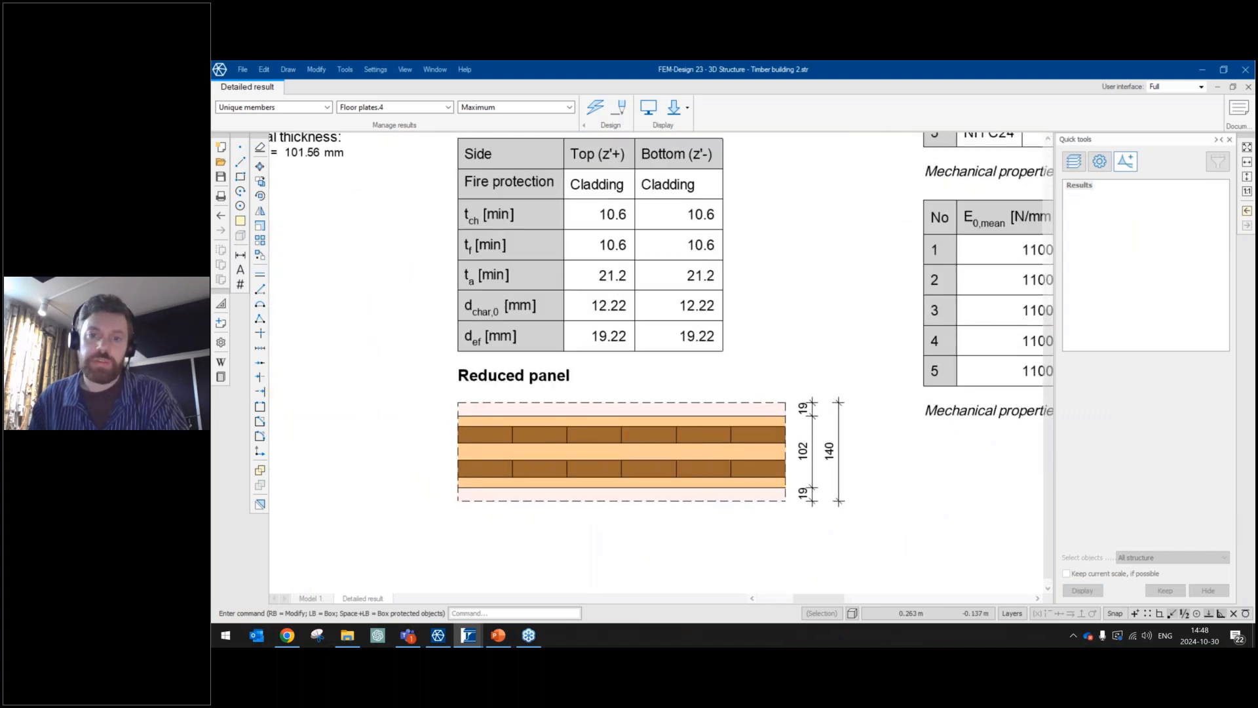
scroll(813, 407, "down", 1)
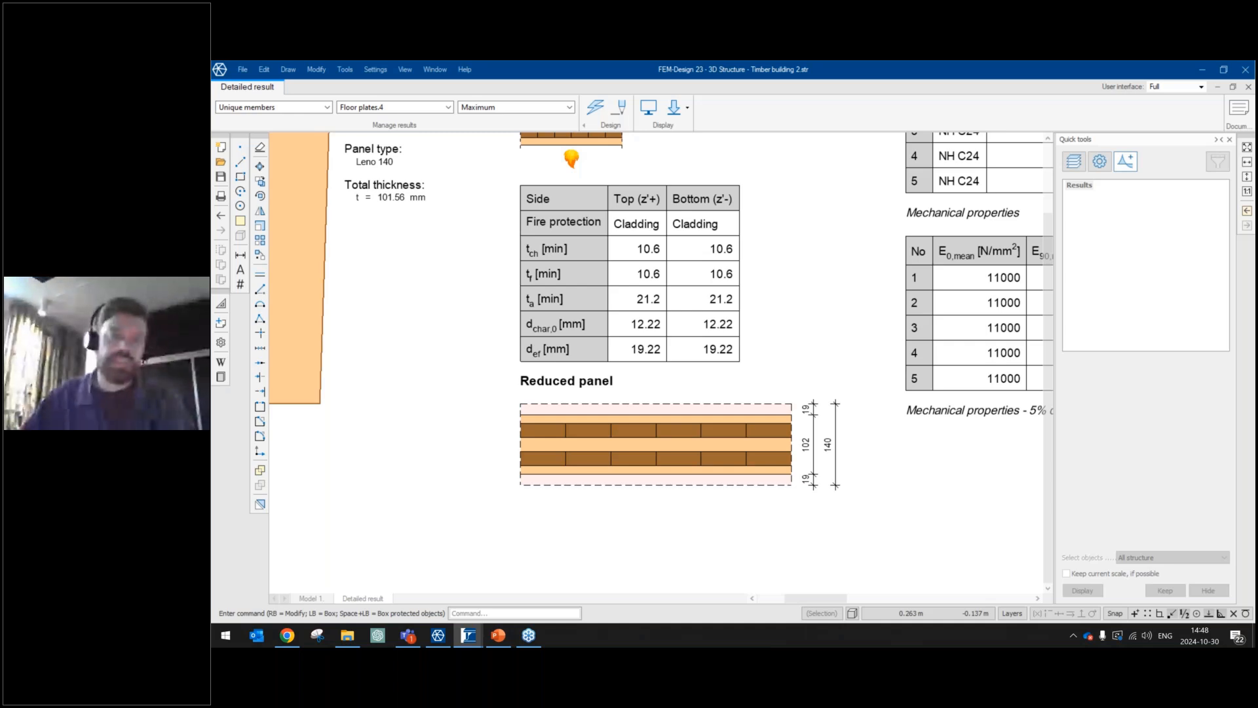
scroll(819, 410, "down", 1)
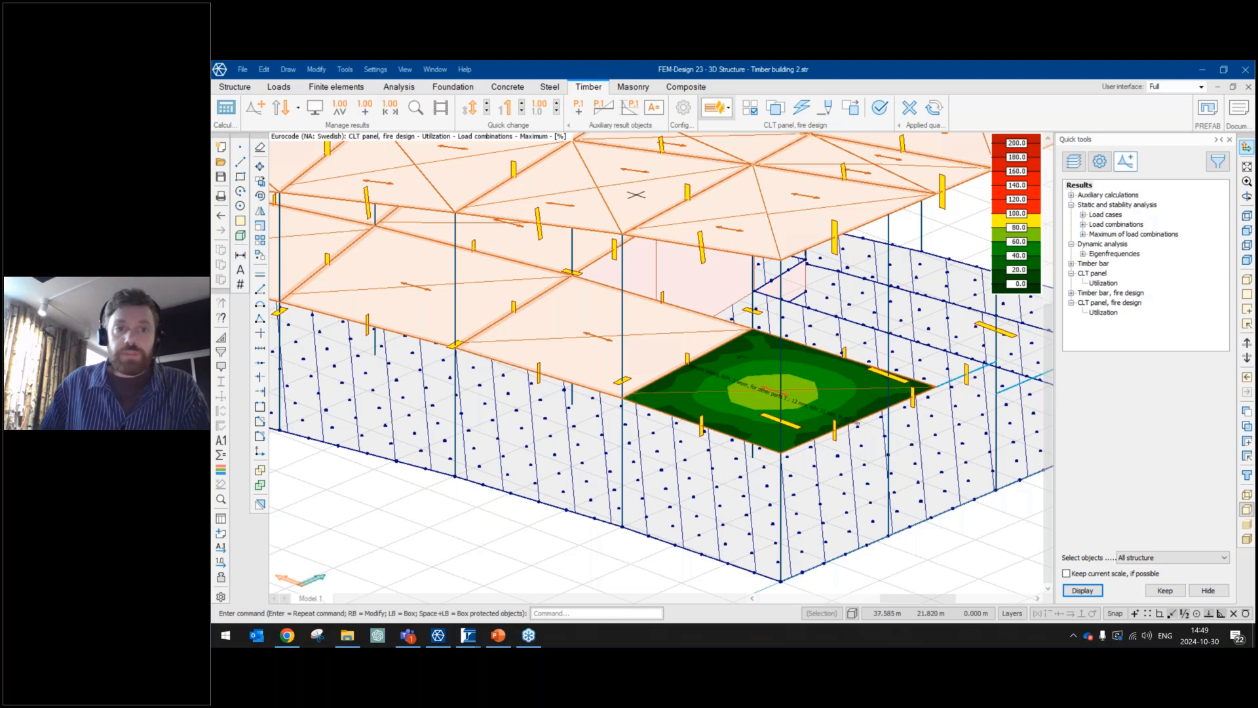
Review the calculation options for eigenfrequencies, footfall, time history, periodic excitation, stability and construction stages without running any calculation.
left_click(399, 86)
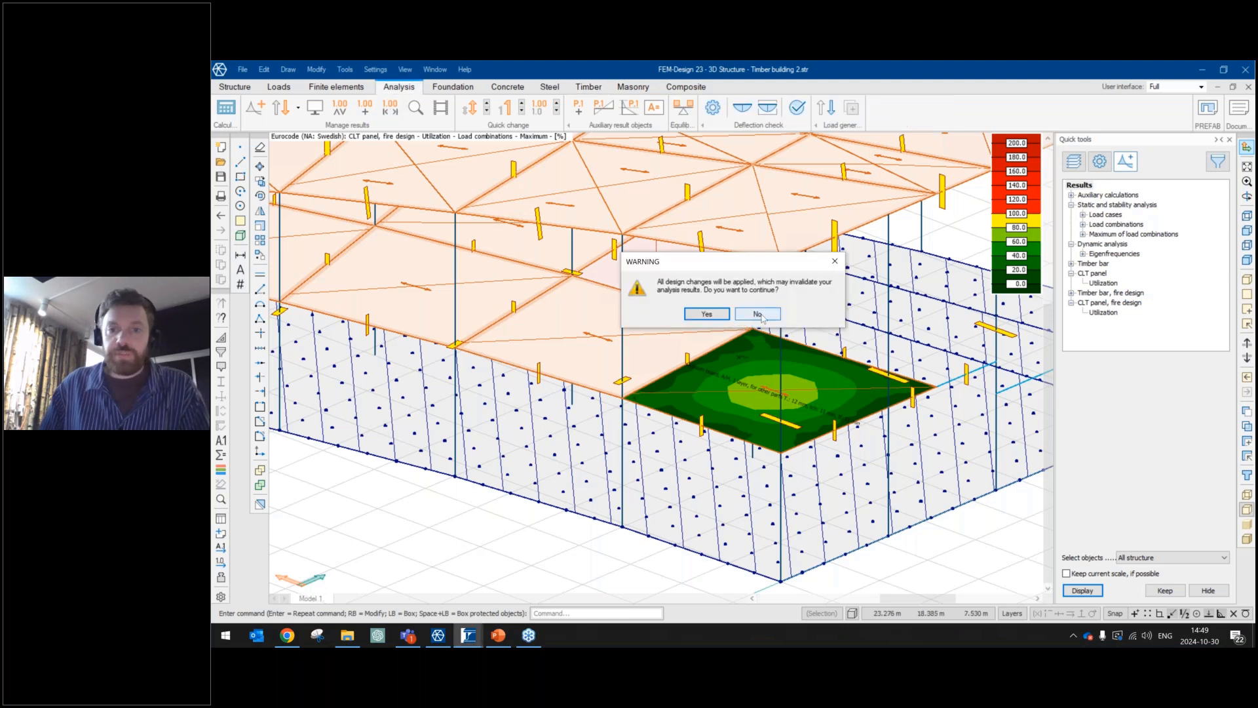
key("Return")
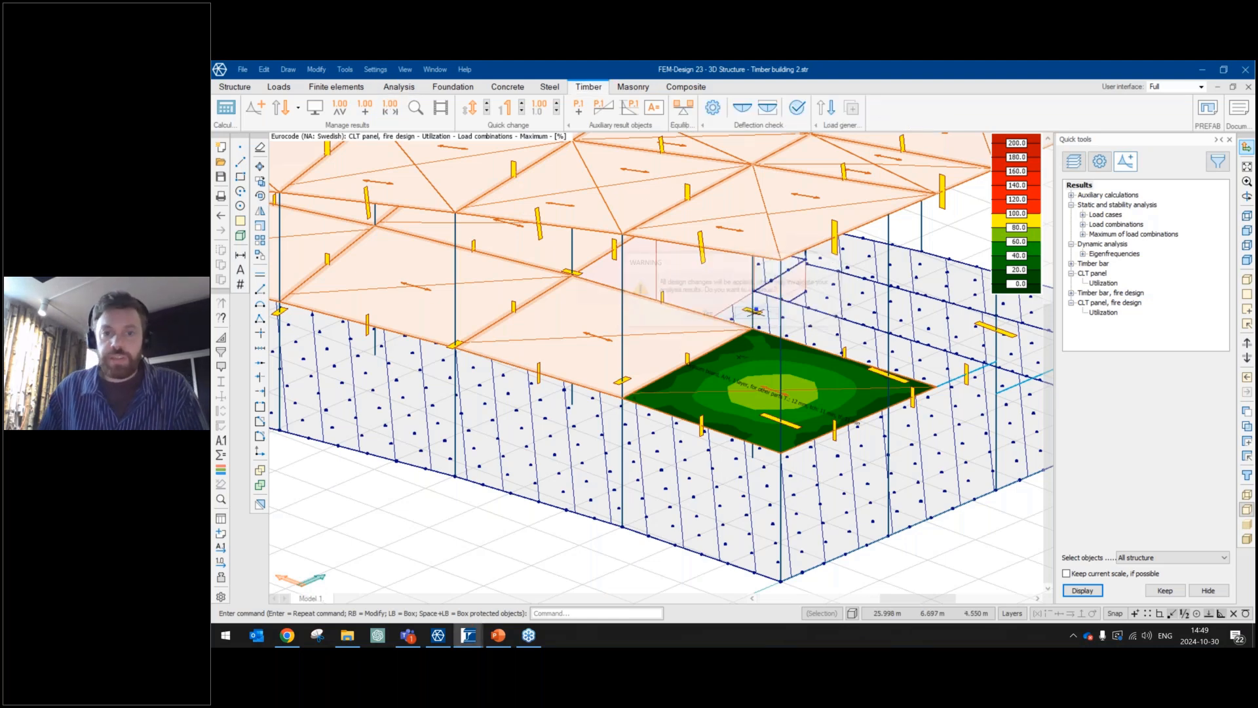
left_click(225, 106)
left_click(629, 316)
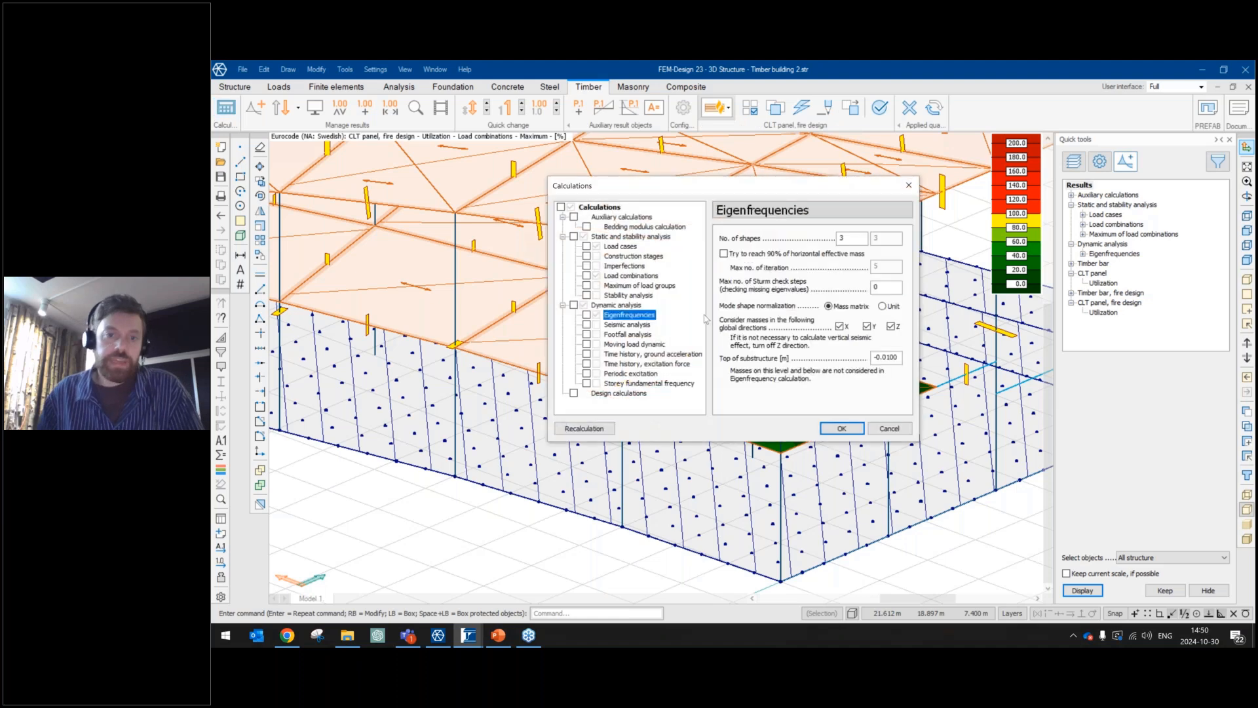
left_click(643, 325)
left_click(637, 336)
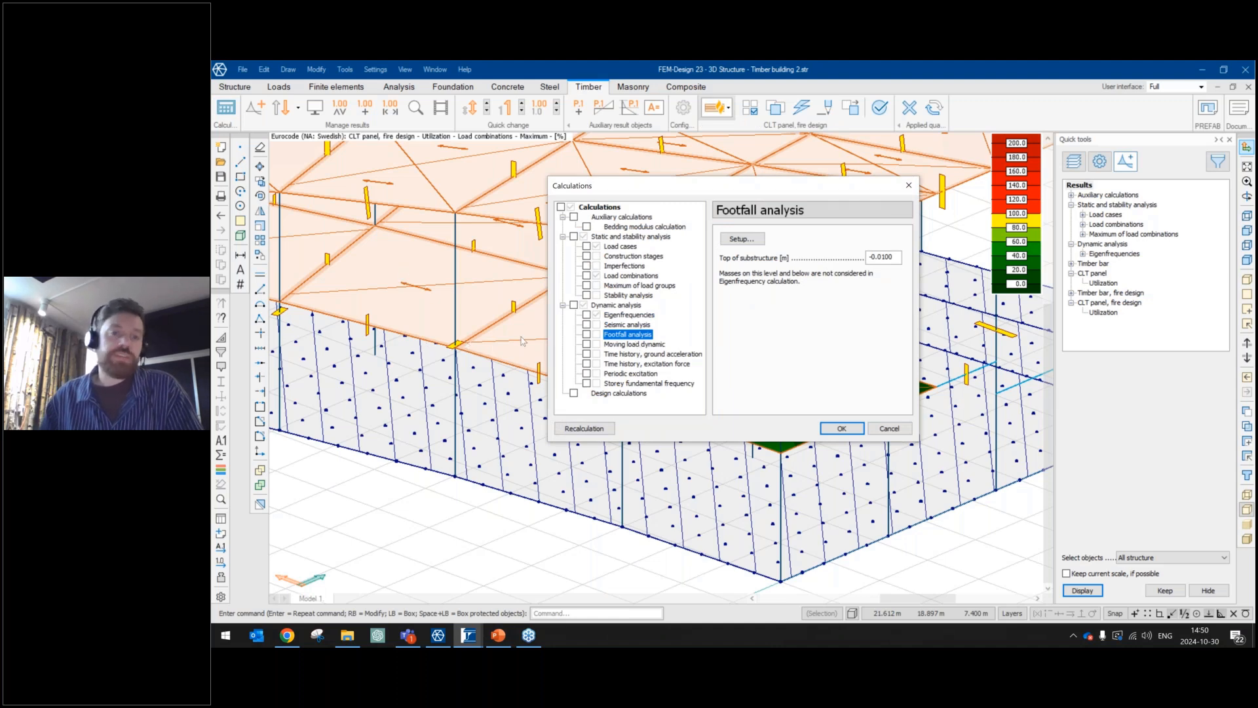
left_click(642, 354)
left_click(646, 364)
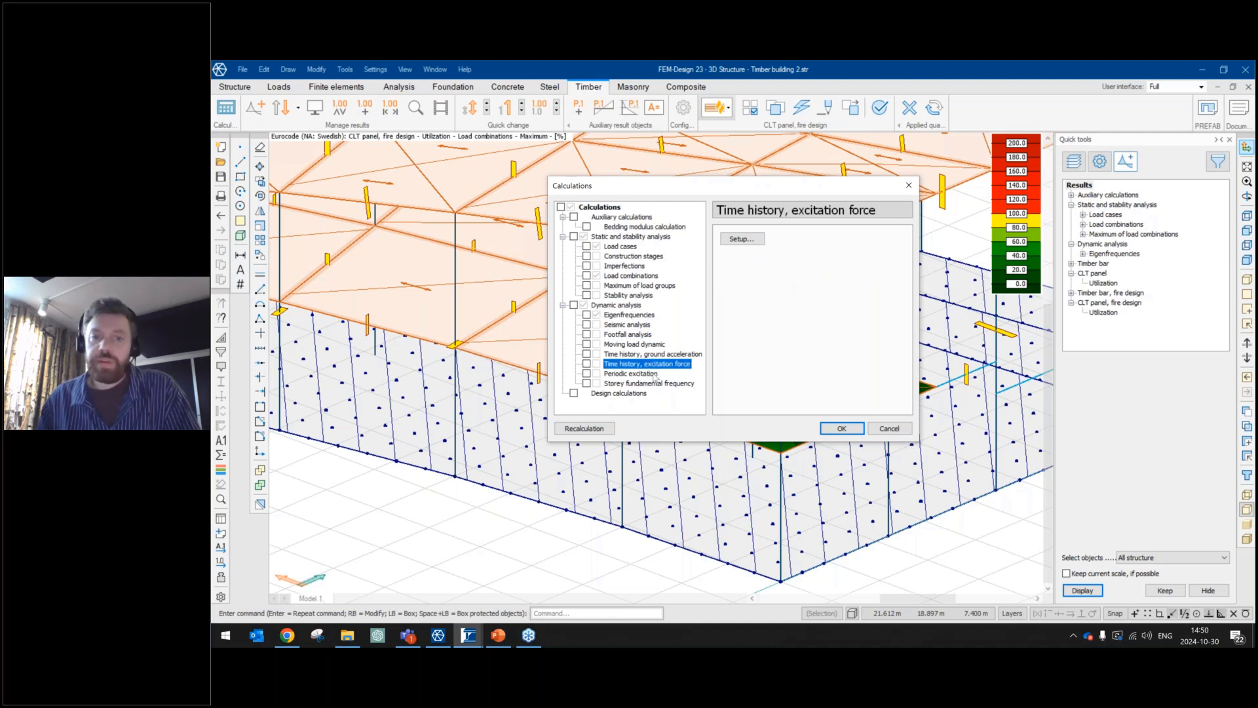
left_click(655, 375)
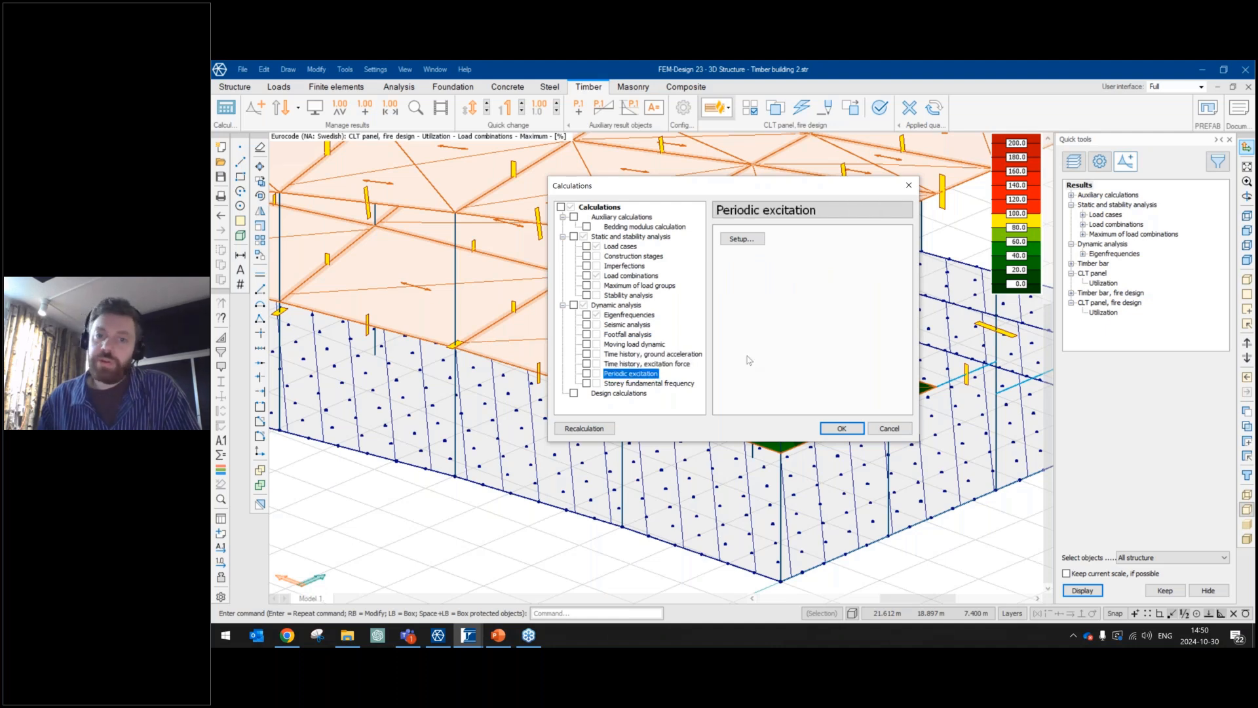
left_click(649, 296)
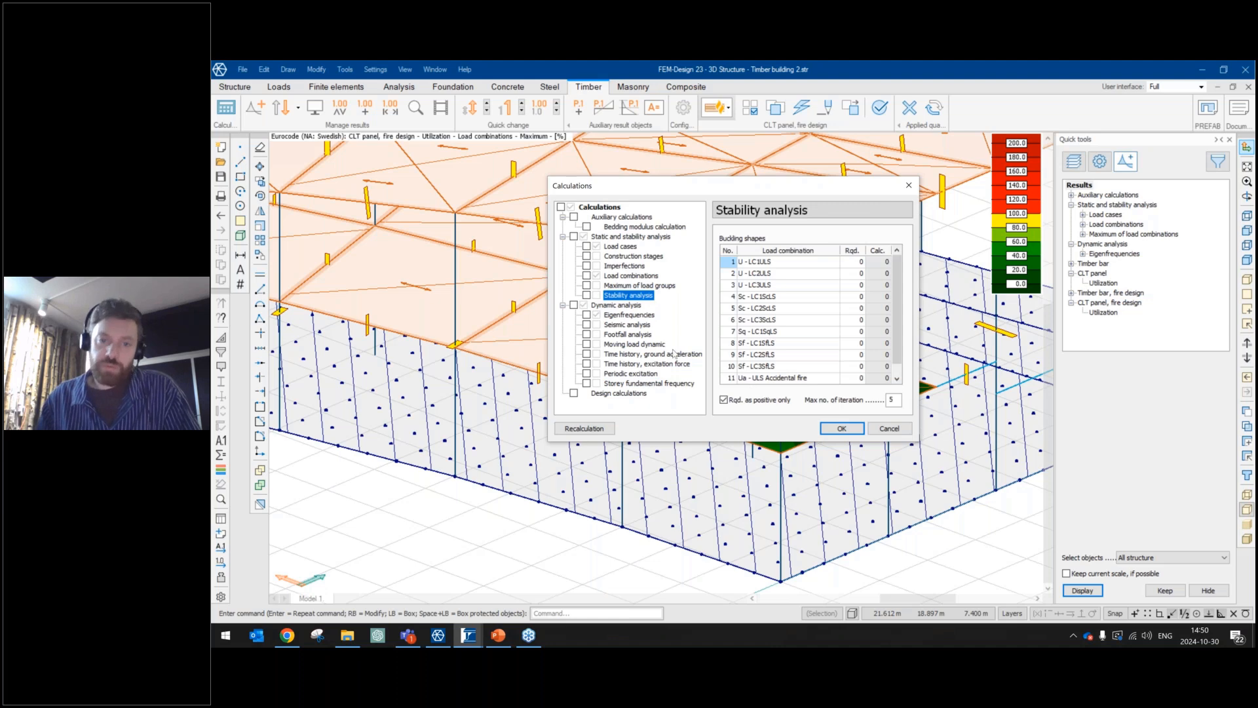
left_click(653, 257)
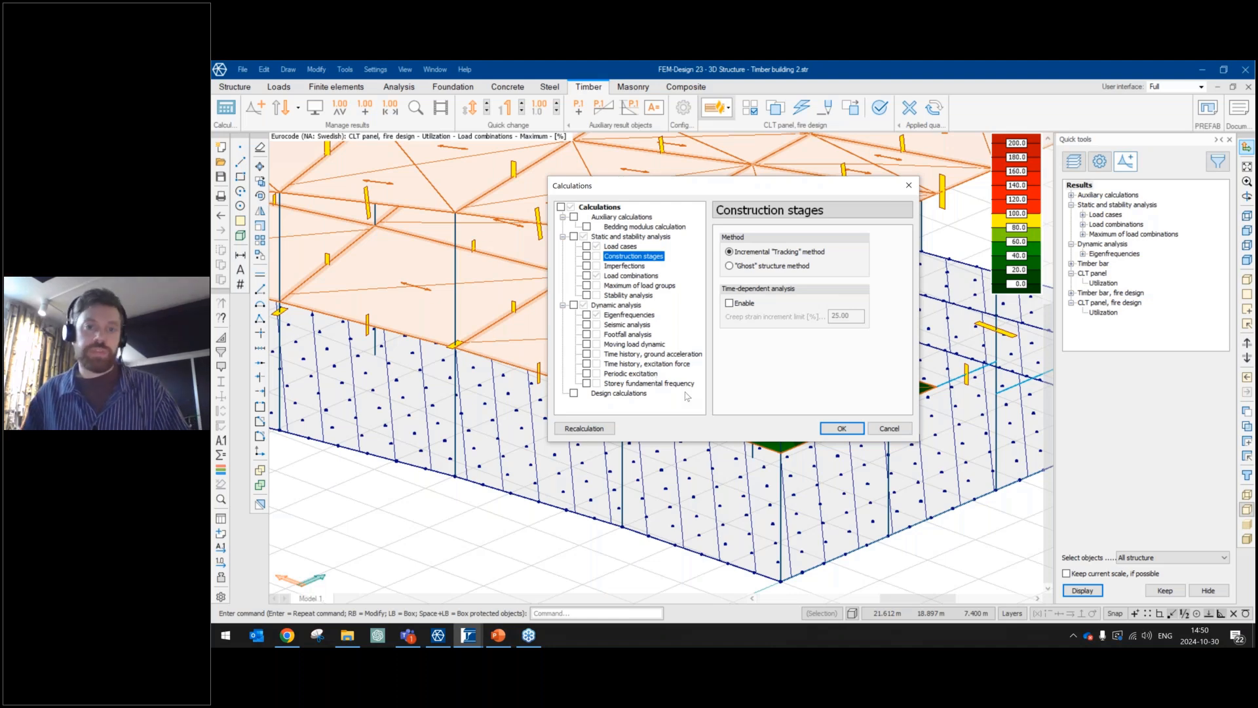
left_click(631, 315)
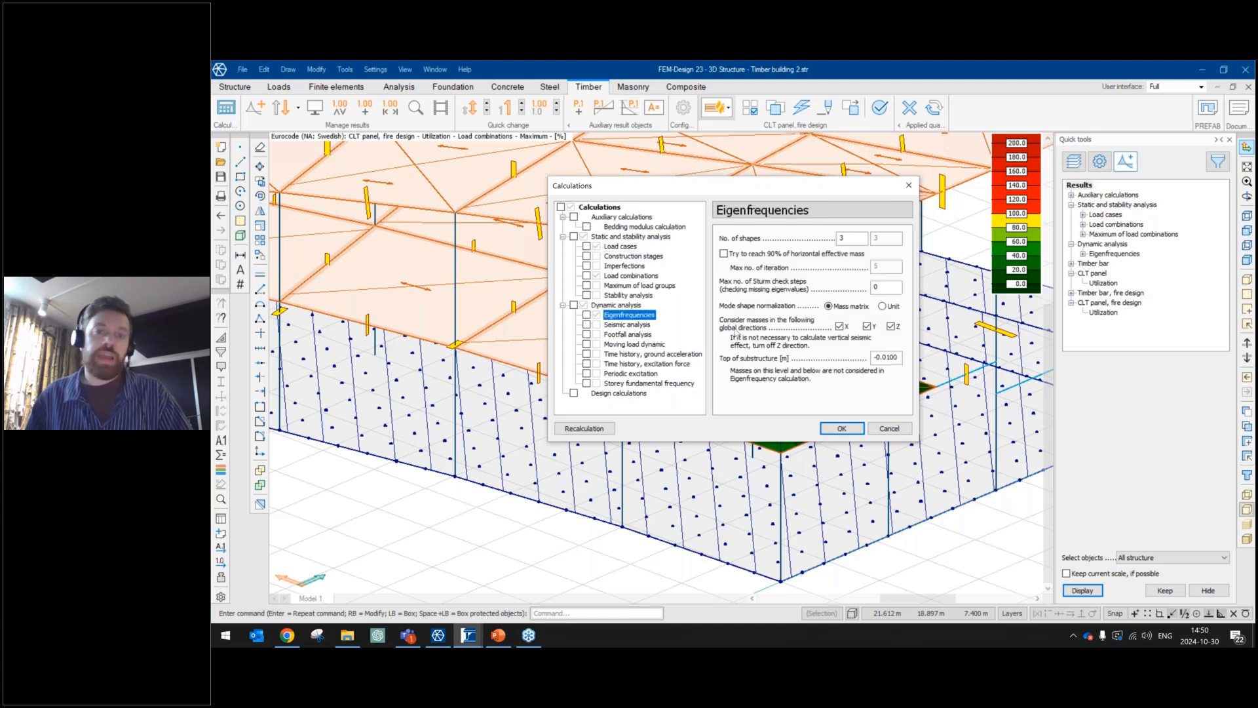
left_click(897, 428)
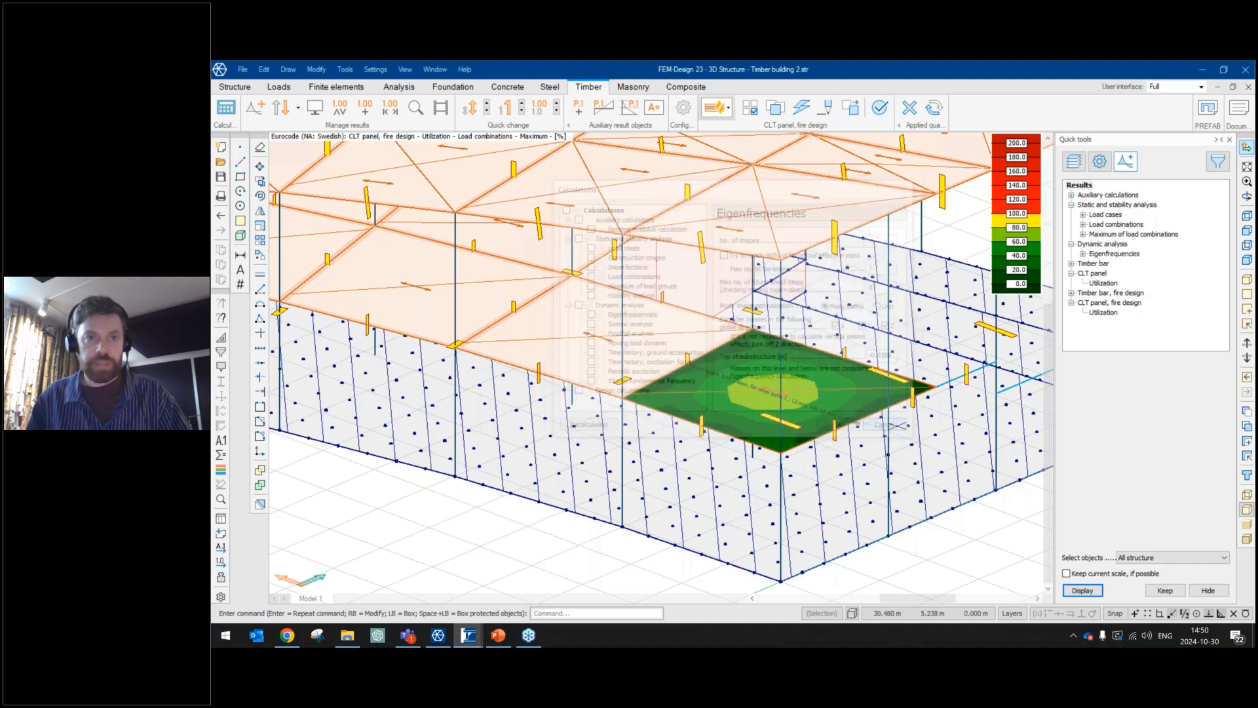
Switch to the analysis results, applying the design changes, and animate the translational displacements of the second vibration shape.
left_click(453, 86)
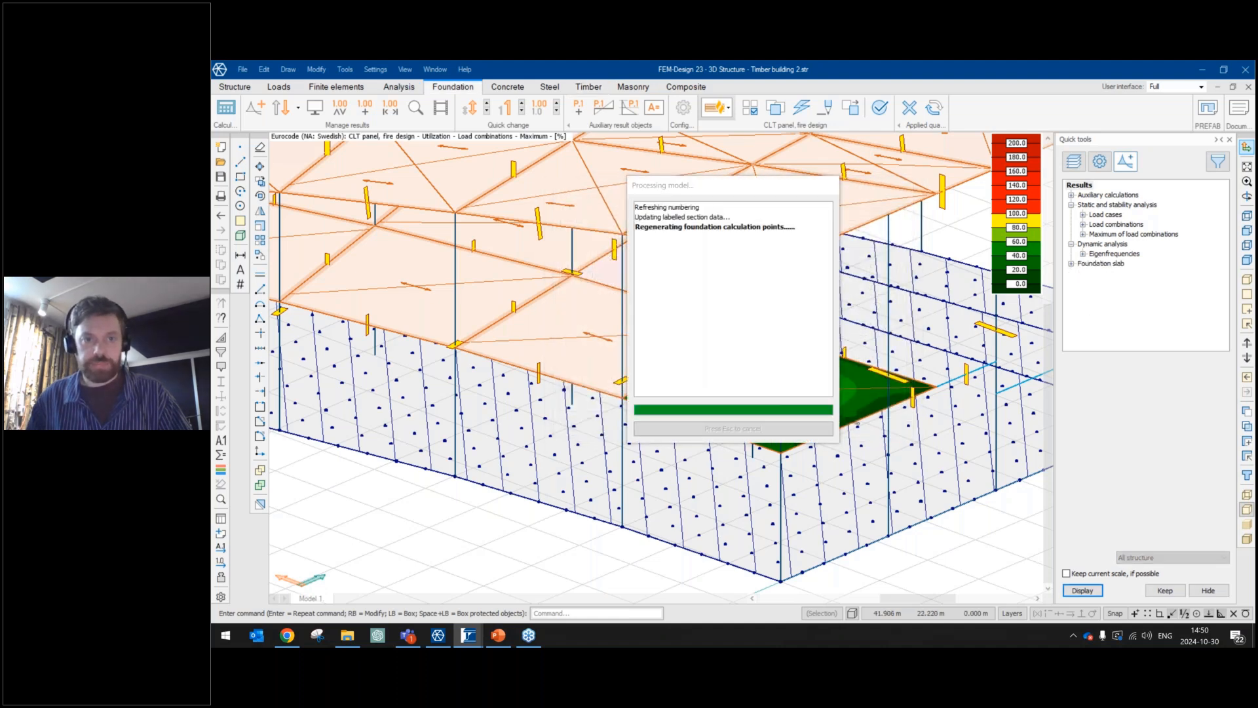
left_click(405, 90)
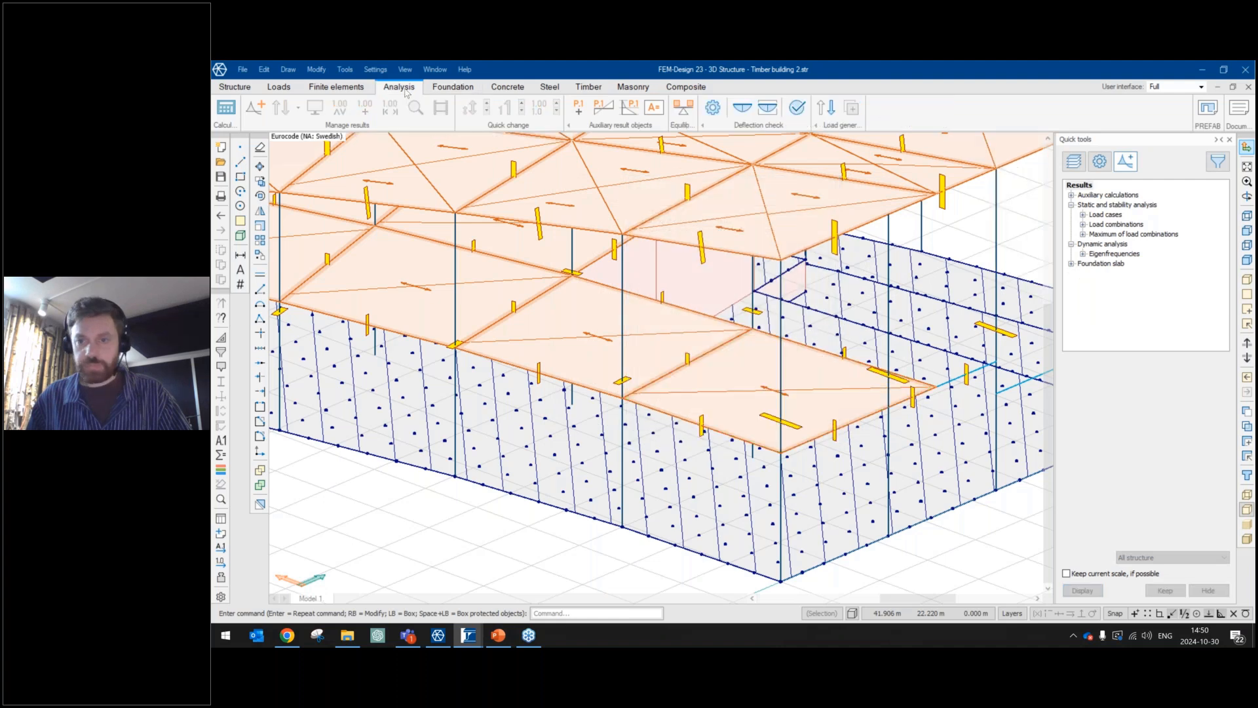
left_click(757, 314)
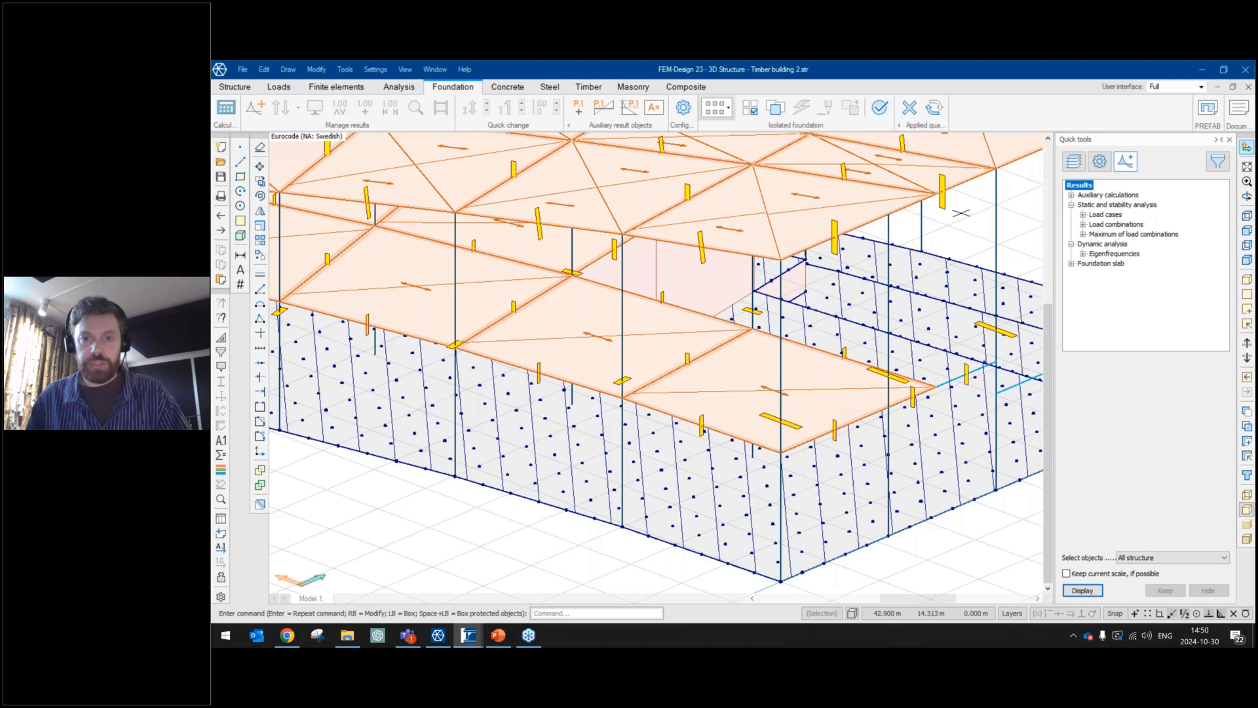
left_click(1082, 253)
left_click(707, 314)
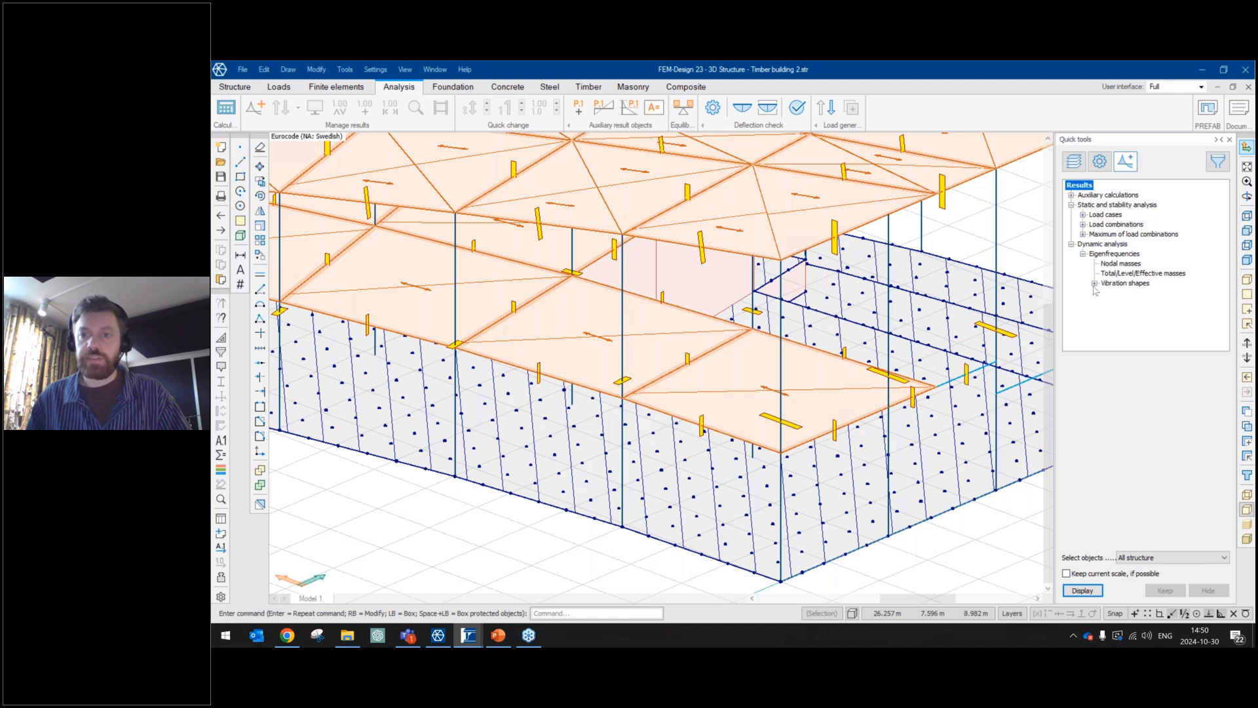
left_click(1094, 284)
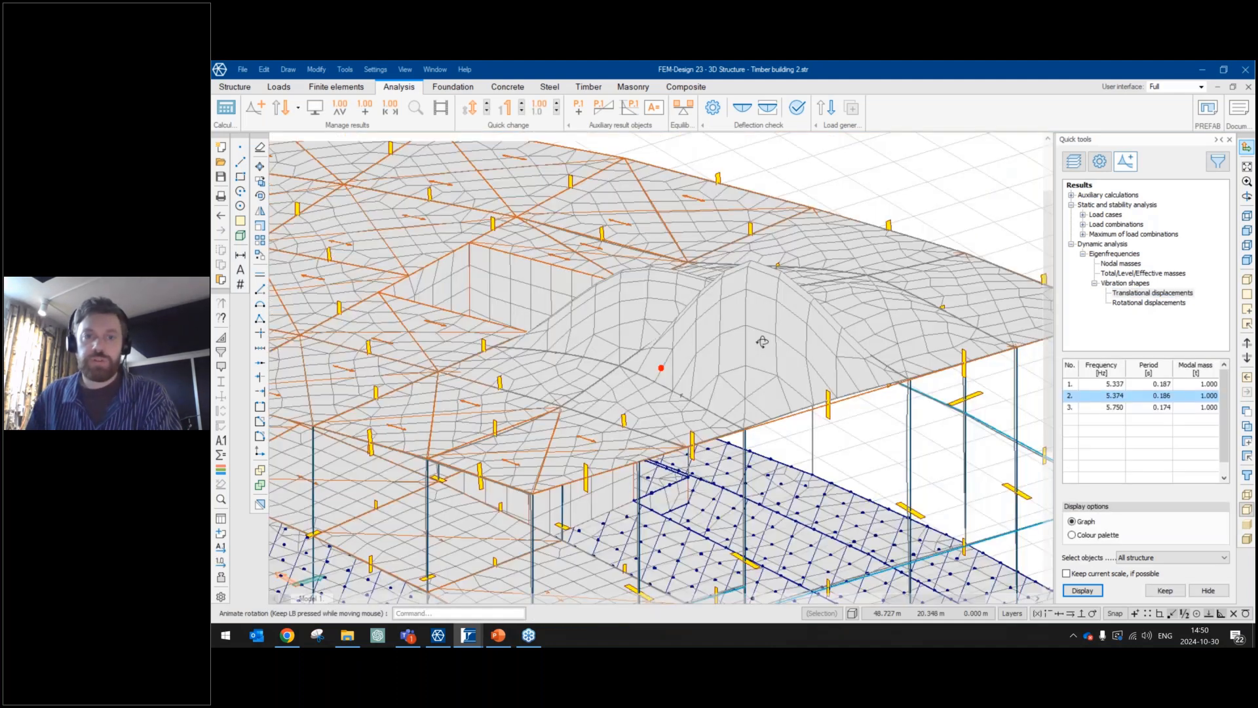
left_click_drag(762, 342, 682, 410)
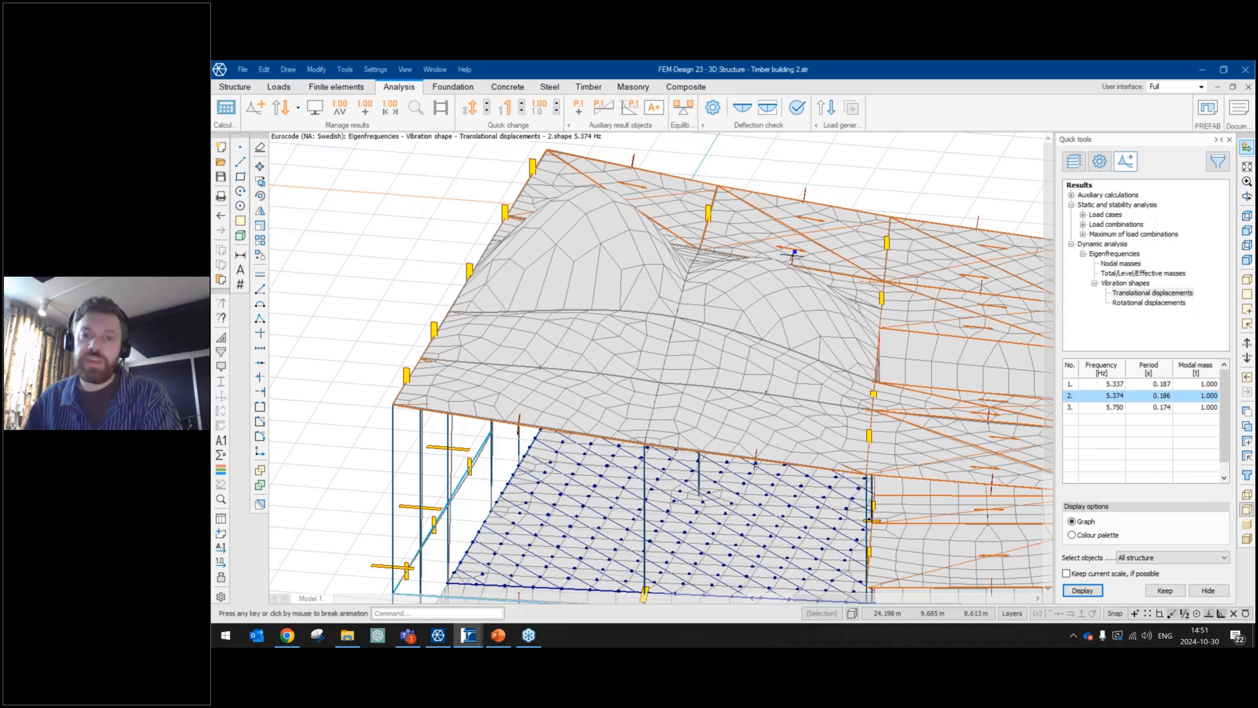
Examine the second vibration shape's translational displacements across the timber building's roof and corner from several viewpoints.
scroll(793, 255, "down", 1)
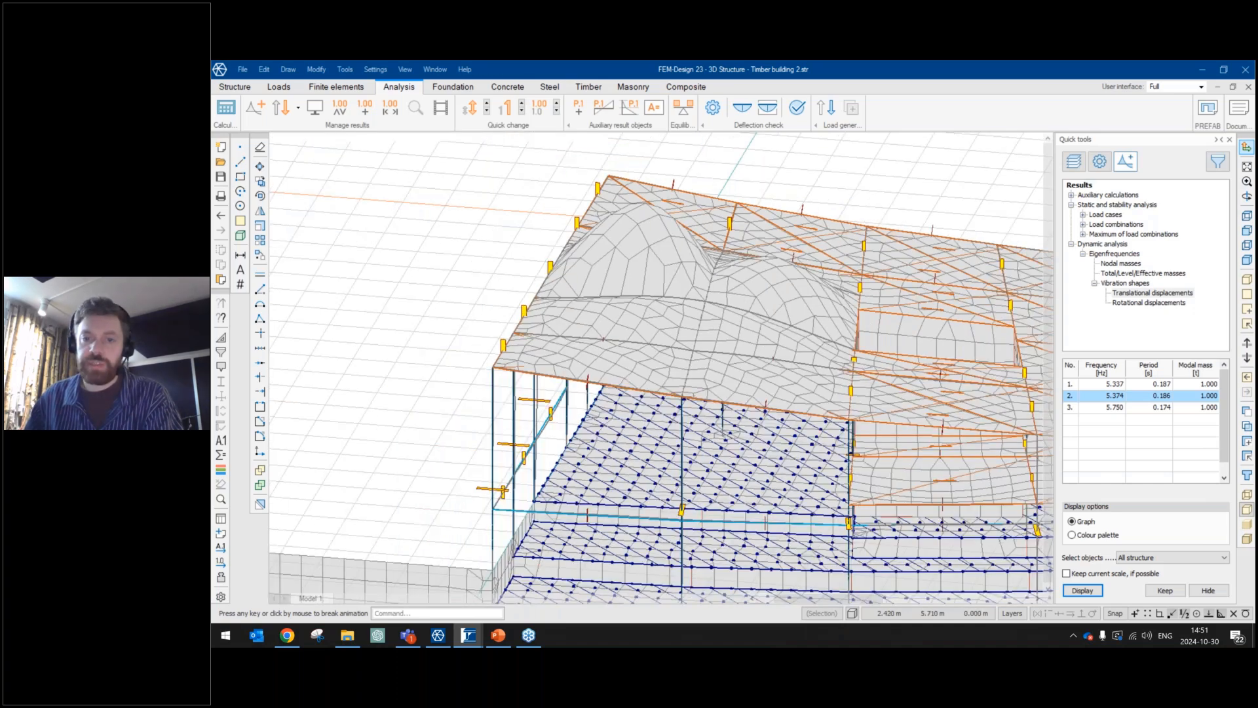
scroll(852, 452, "down", 2)
middle_click_drag(867, 401, 898, 415, "shift")
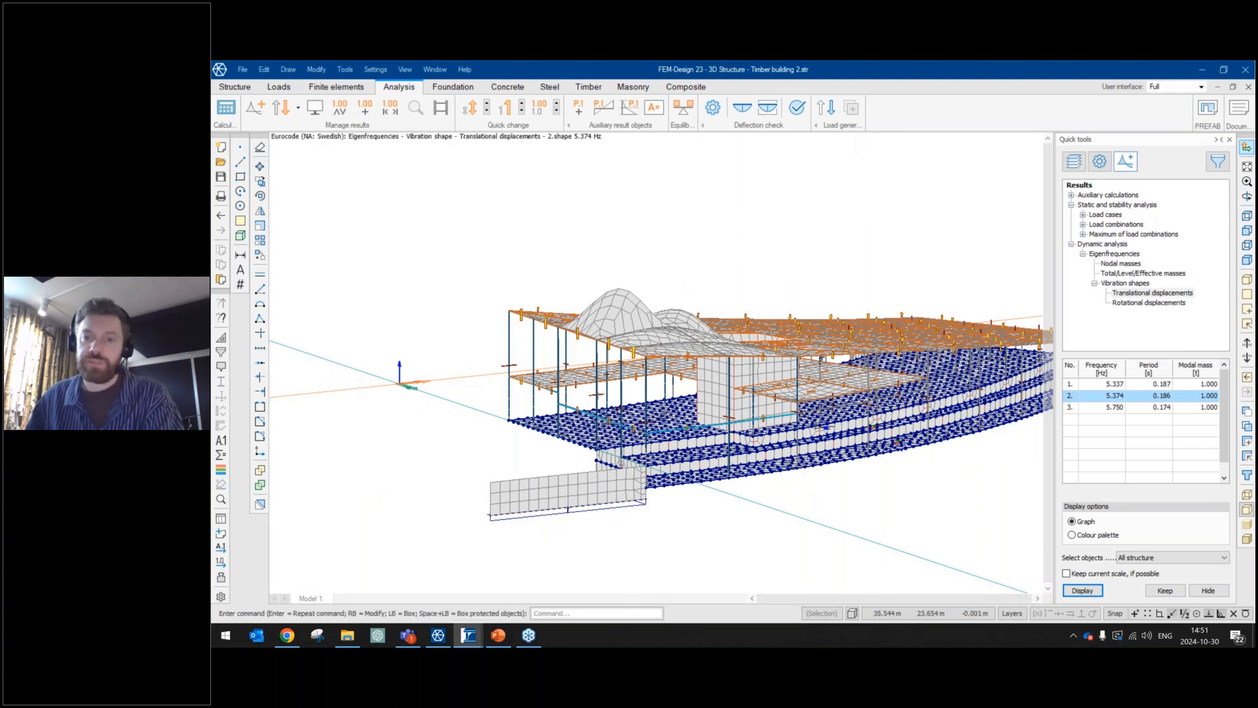
scroll(775, 433, "up", 1)
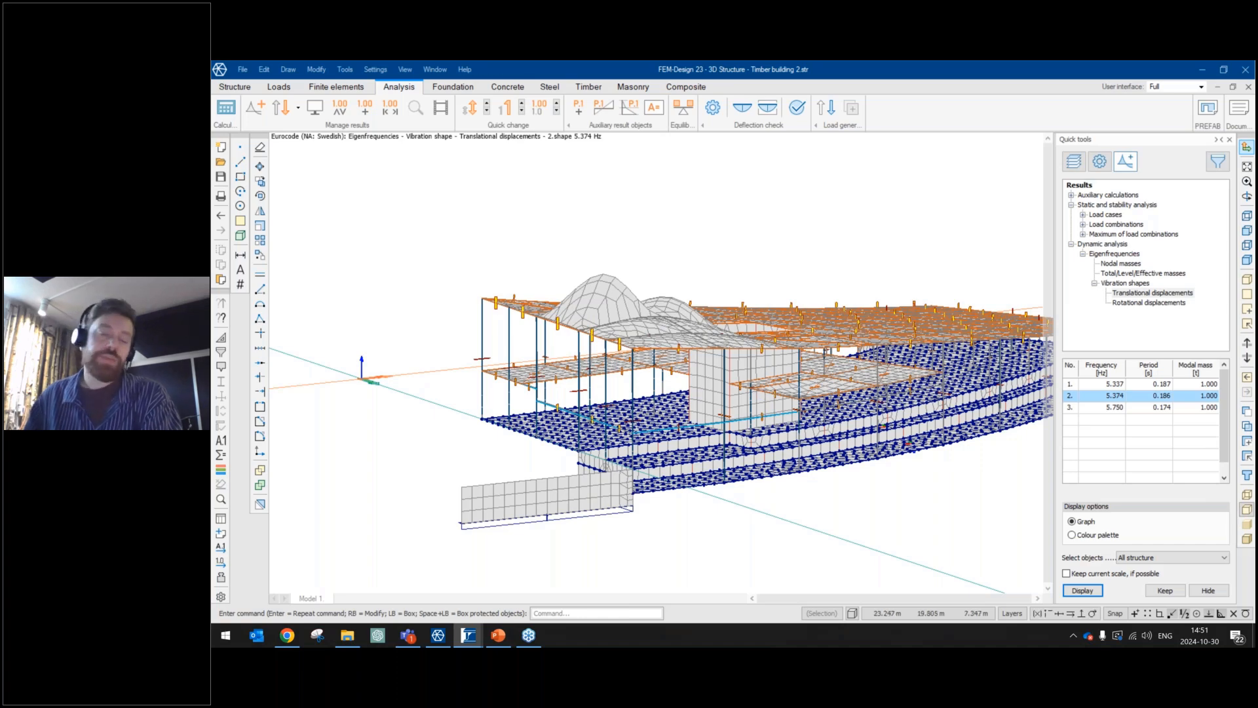
scroll(602, 397, "up", 2)
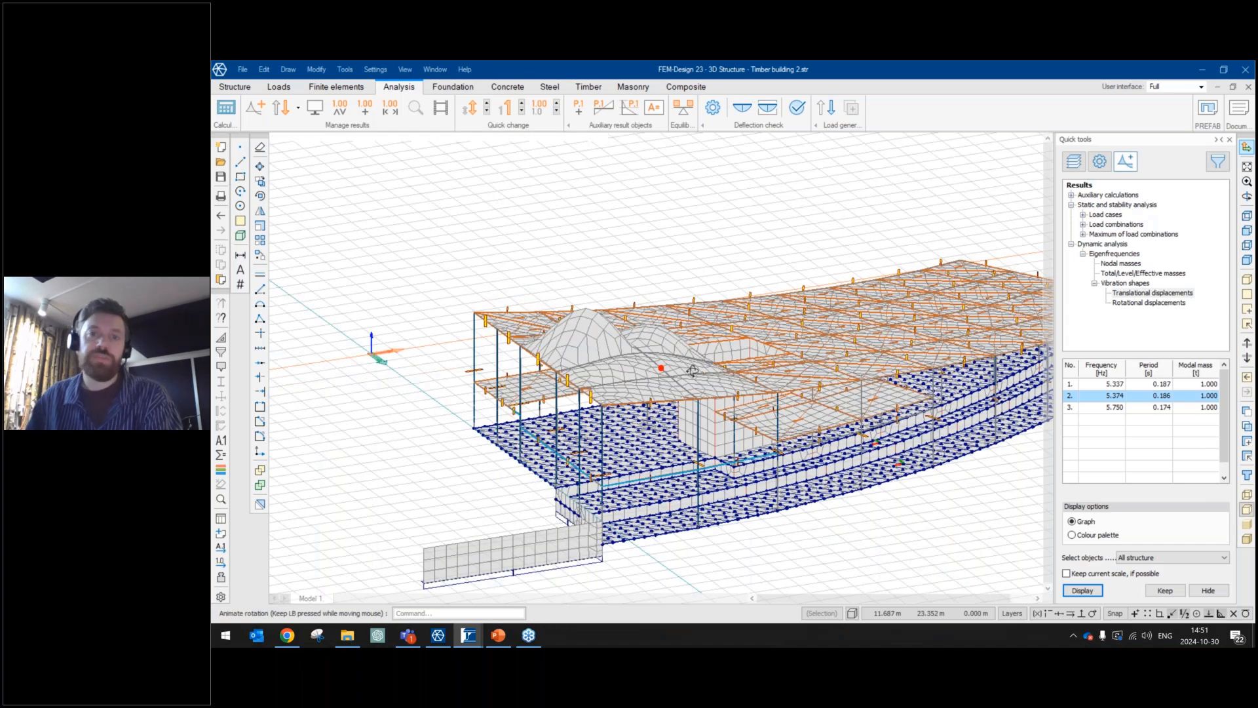
scroll(601, 397, "up", 2)
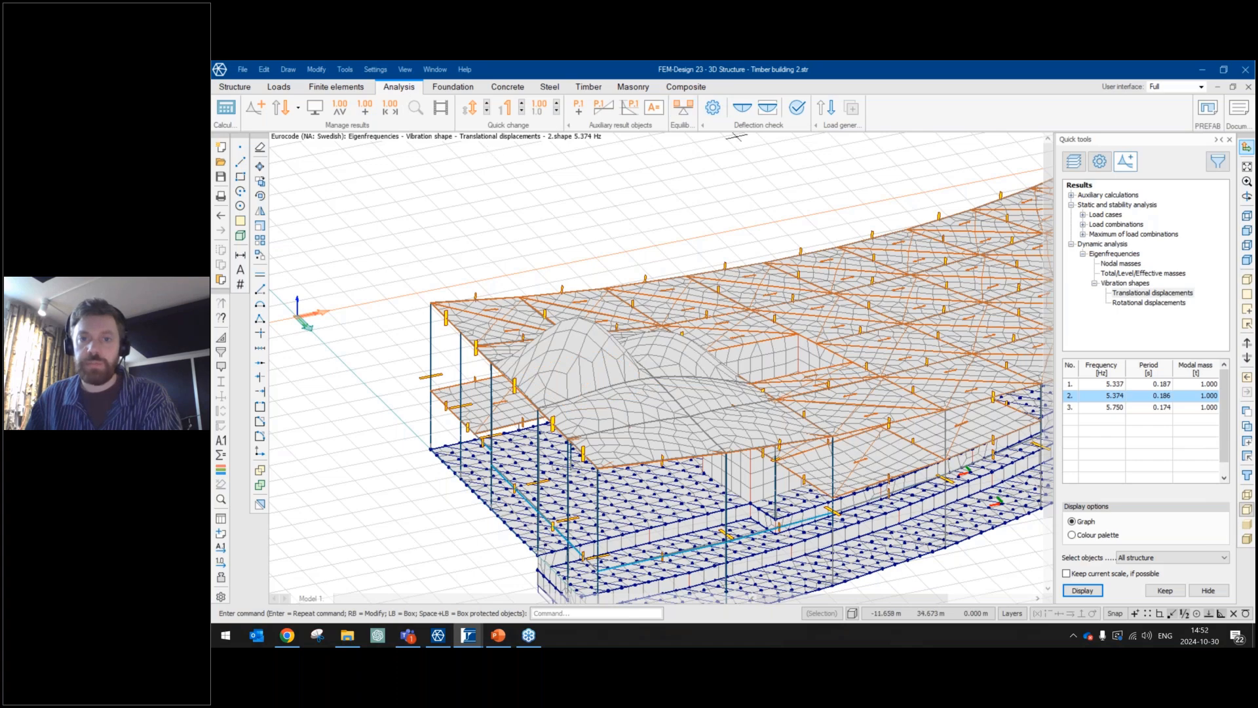
Configure the deflection check to include characteristic load combinations in addition to quasi-permanent ones.
left_click(712, 108)
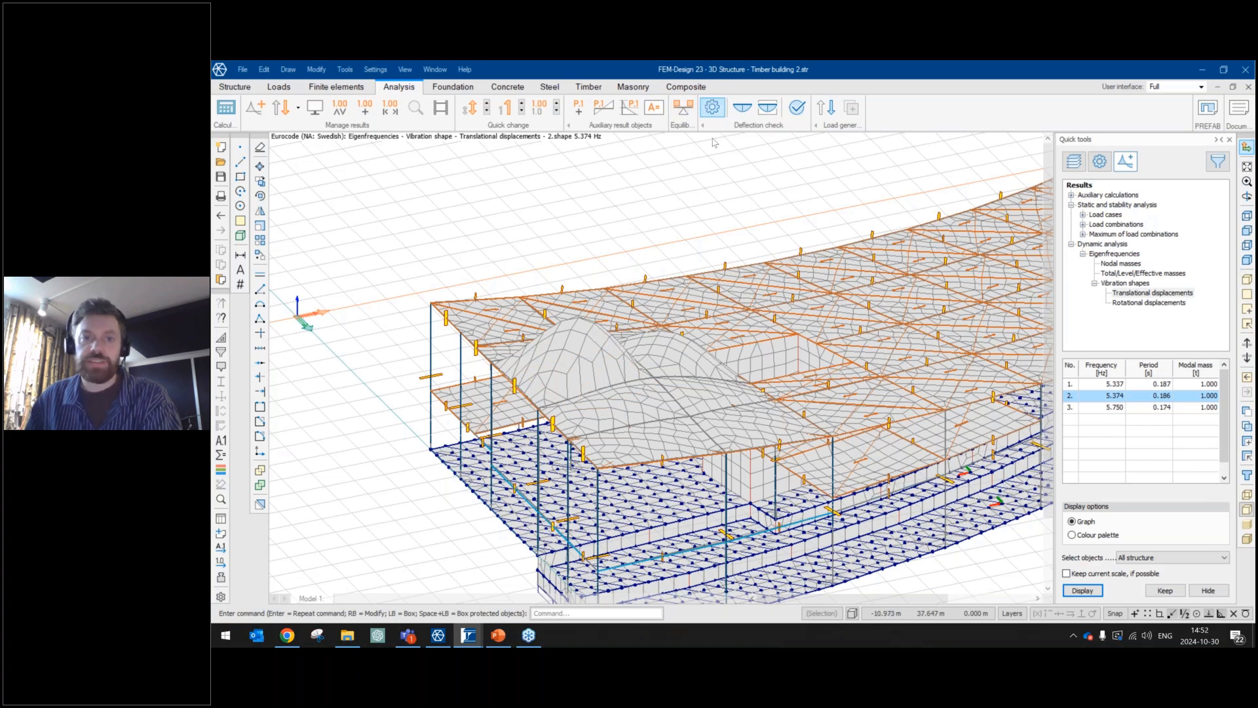
left_click_drag(701, 246, 625, 180)
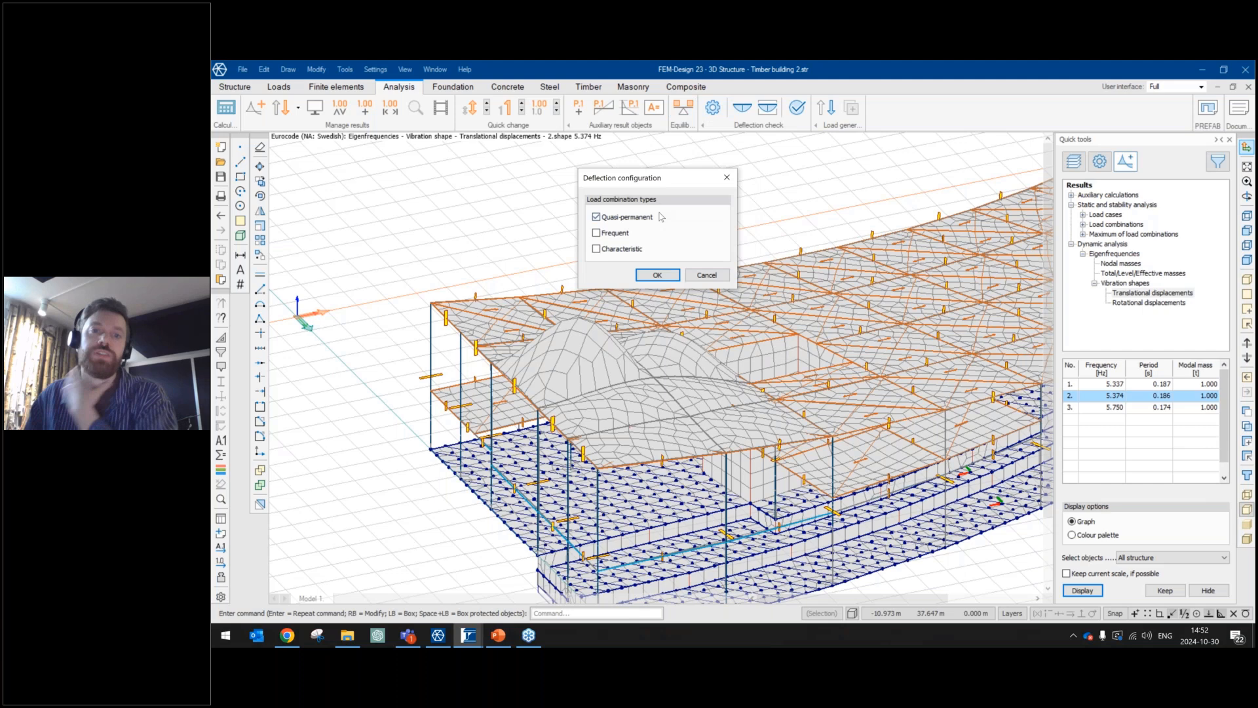
left_click(616, 251)
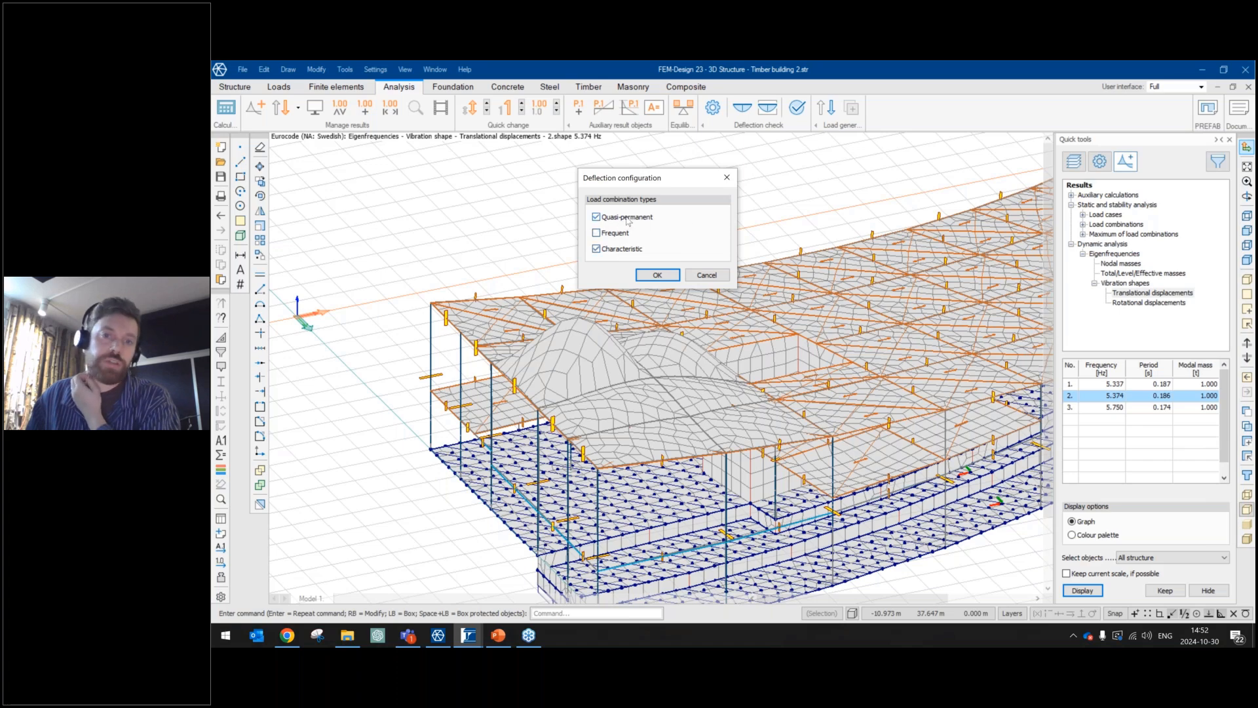
left_click(644, 273)
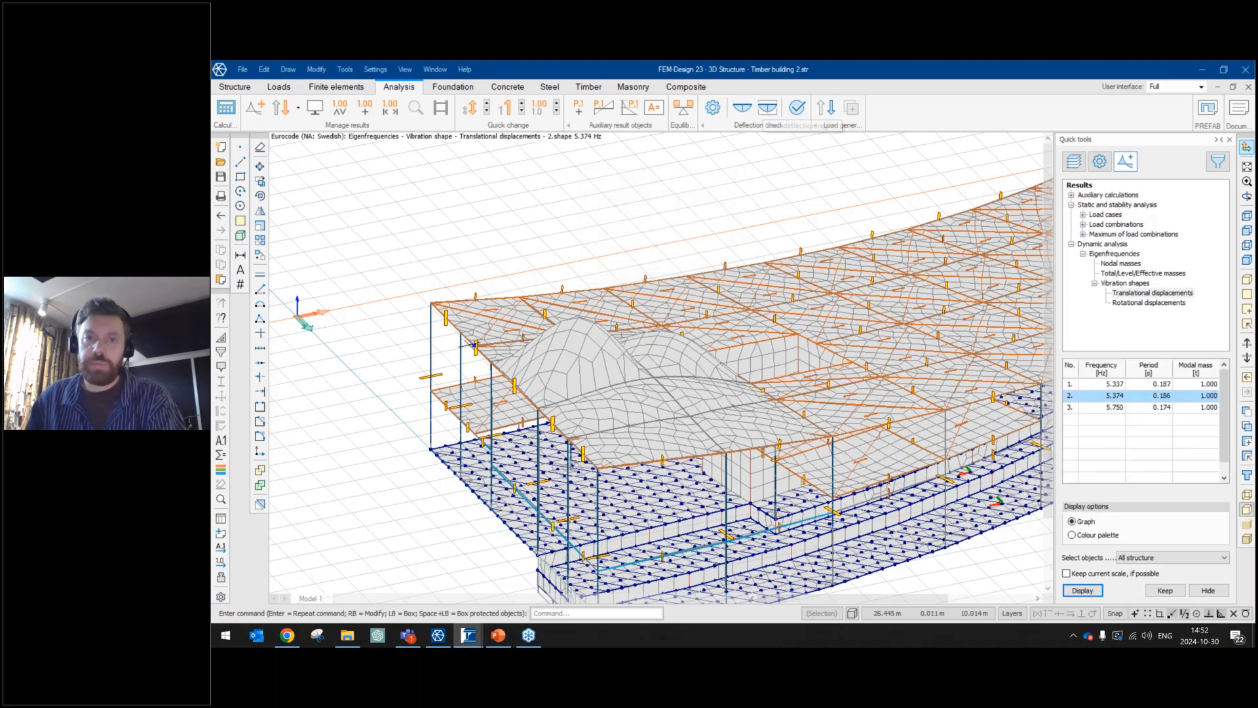
Open the deflection limits of the CLT floor panel at the building's corner through the deflection region properties.
middle_click_drag(475, 345, 721, 354, "shift")
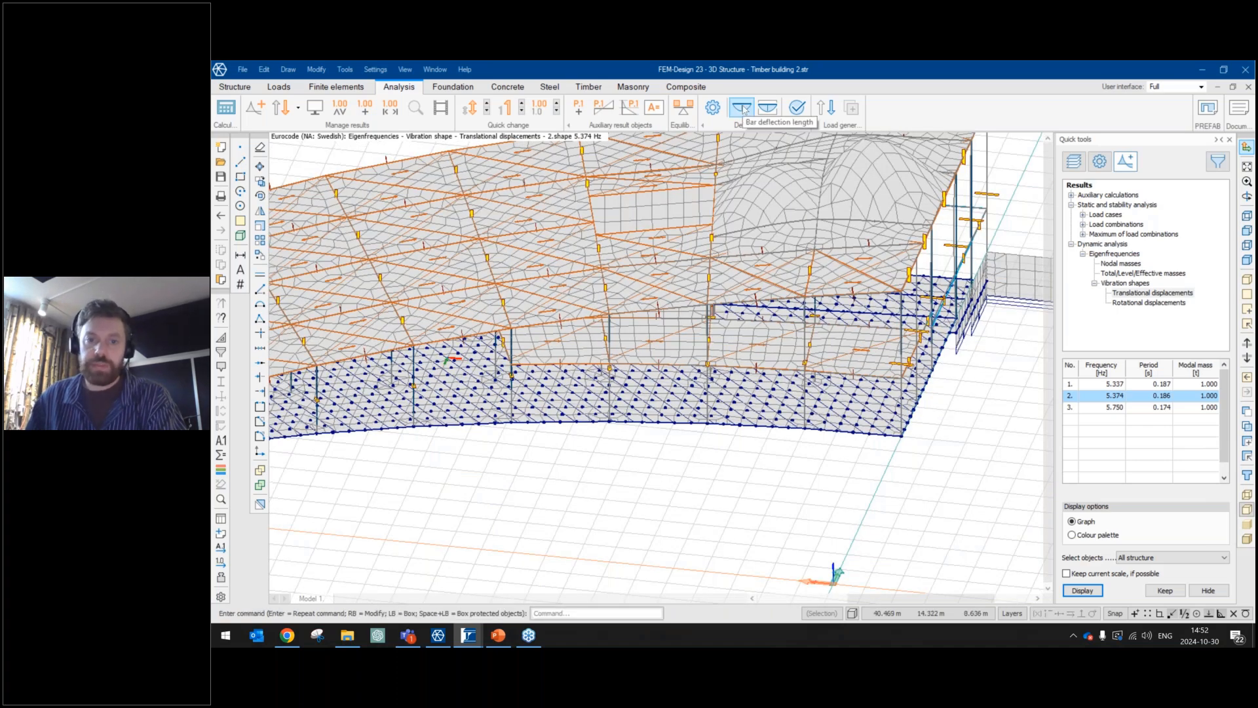
left_click(767, 108)
middle_click_drag(834, 400, 664, 432)
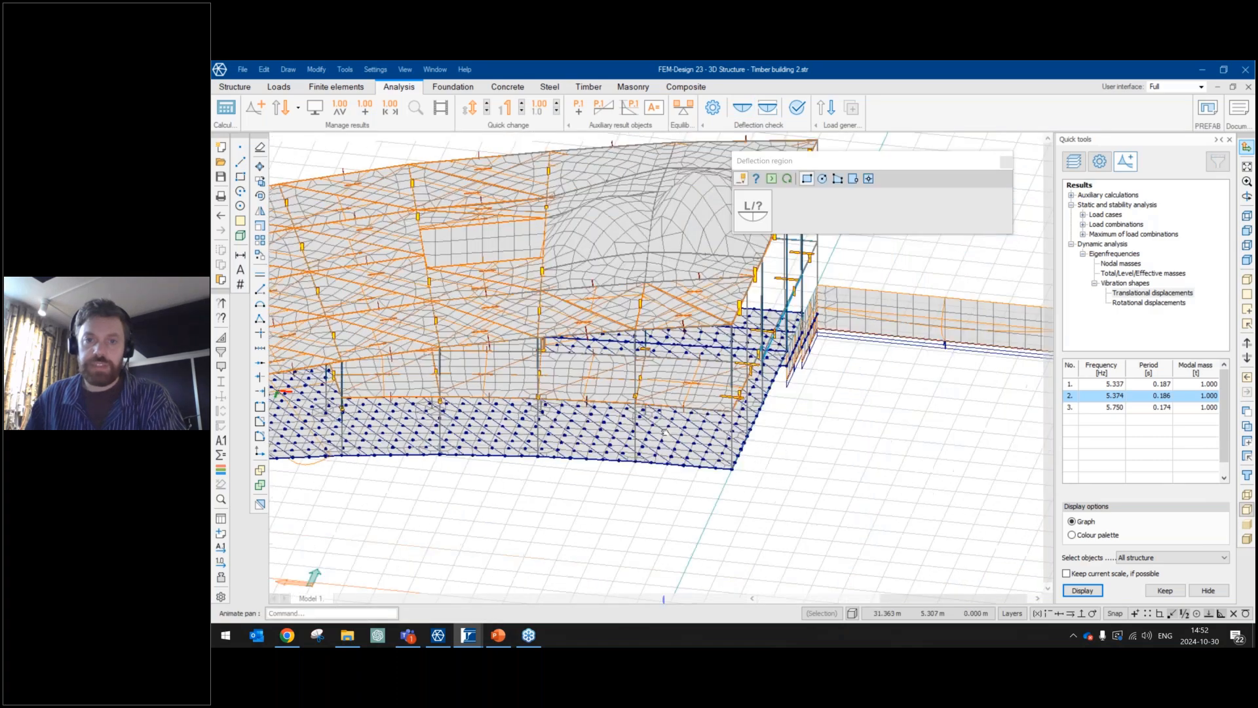
scroll(663, 432, "up", 3)
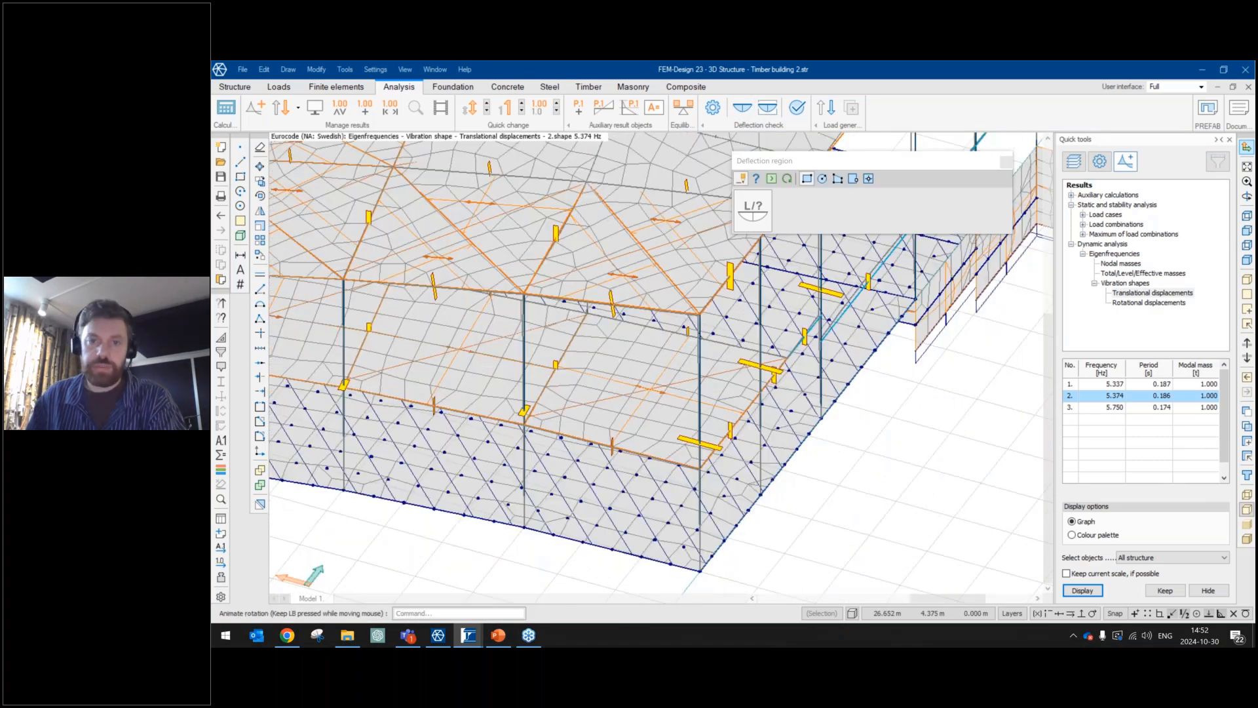
left_click(772, 178)
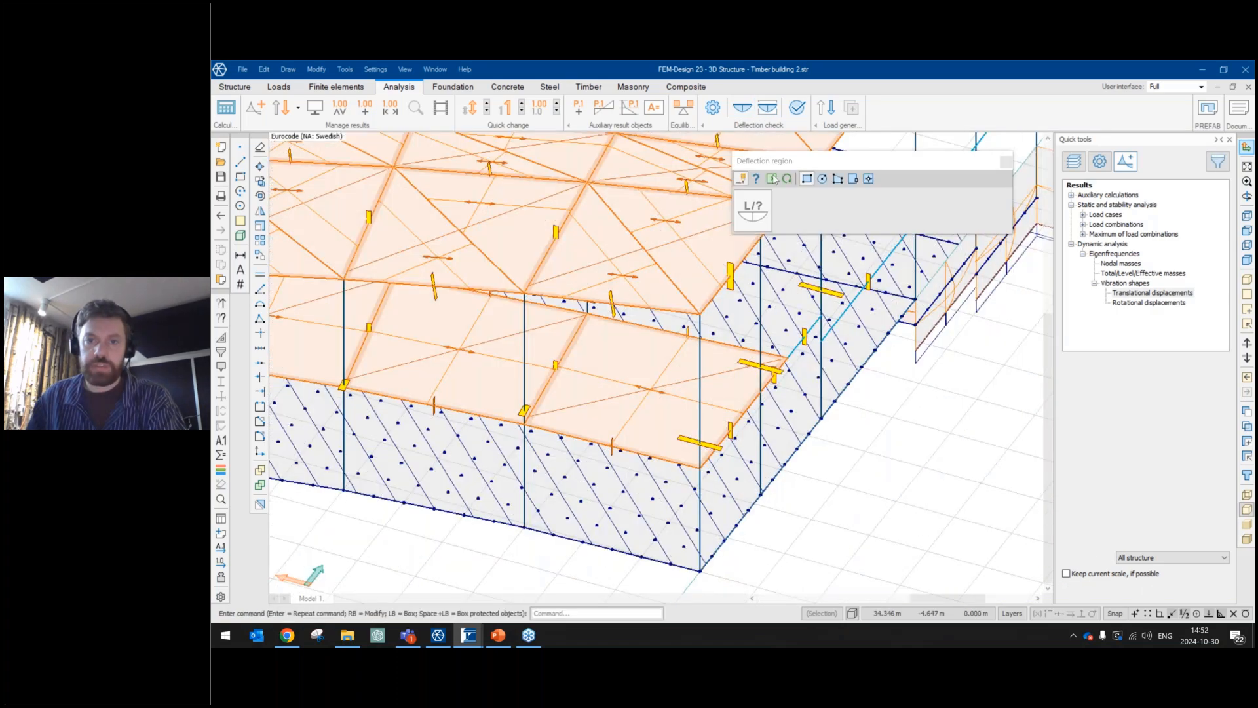
key("Return")
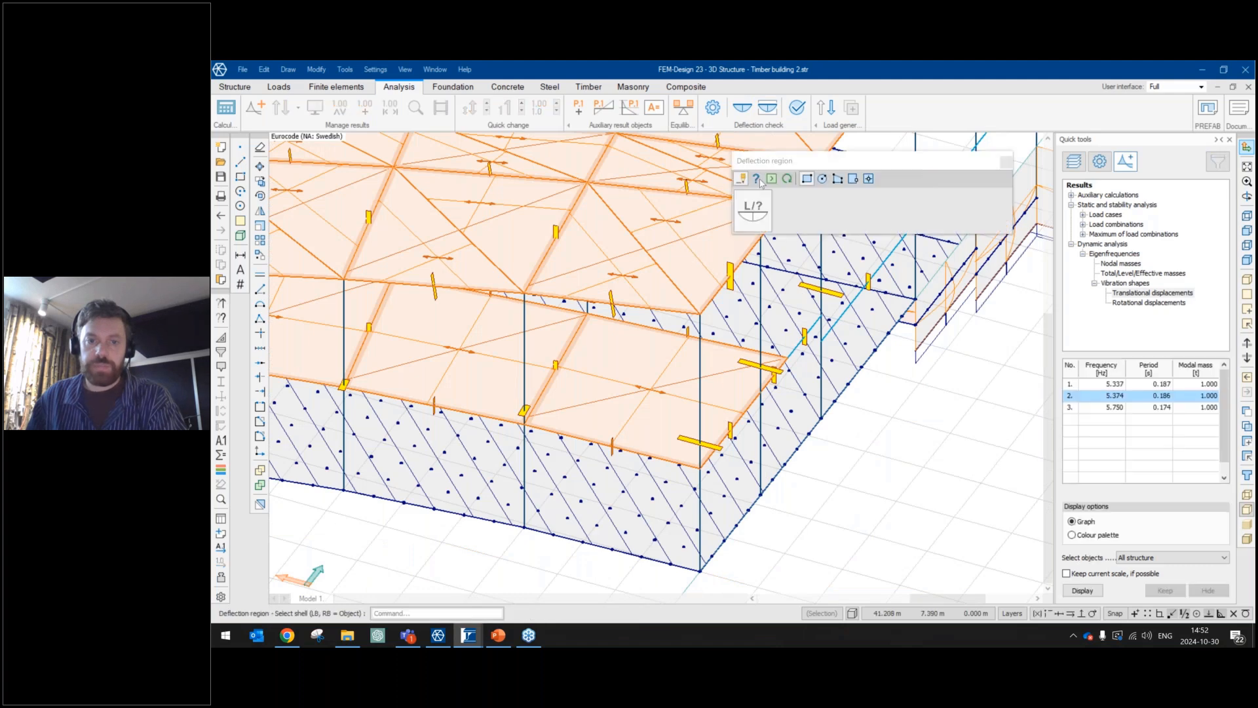
left_click(757, 179)
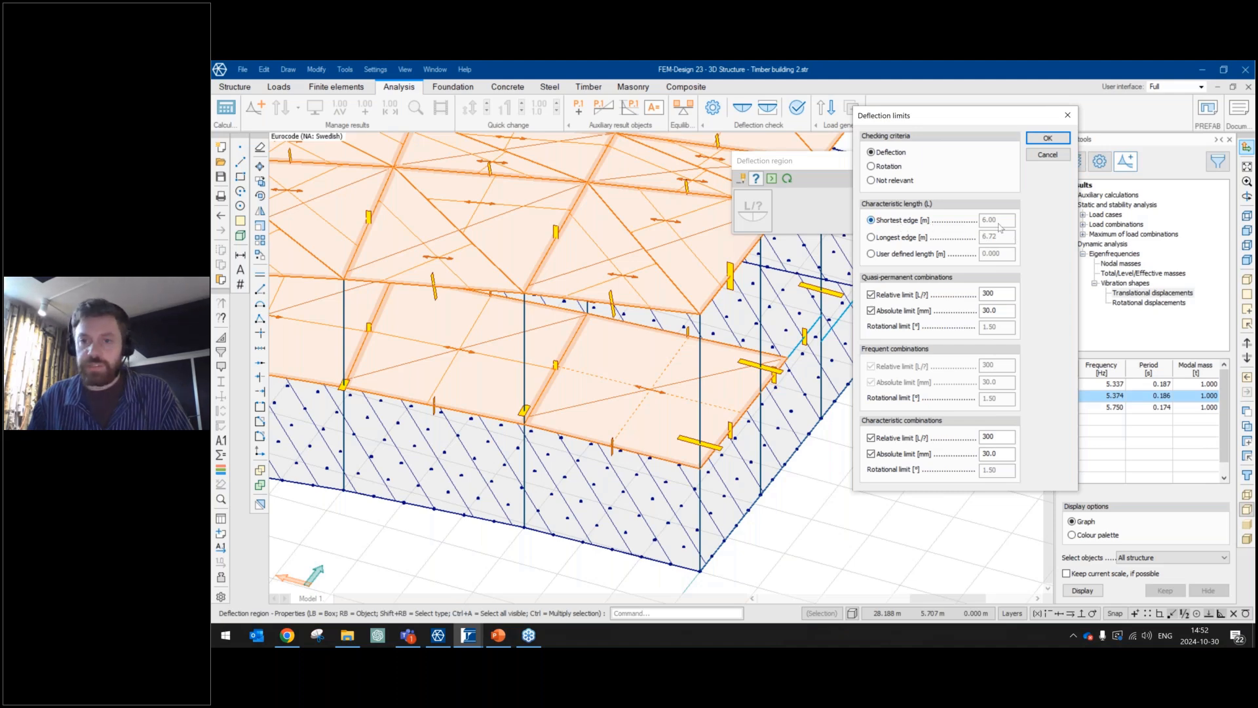
Review the characteristic length options and the quasi-permanent and characteristic relative limits, keeping the shortest edge as the reference length.
left_click(899, 238)
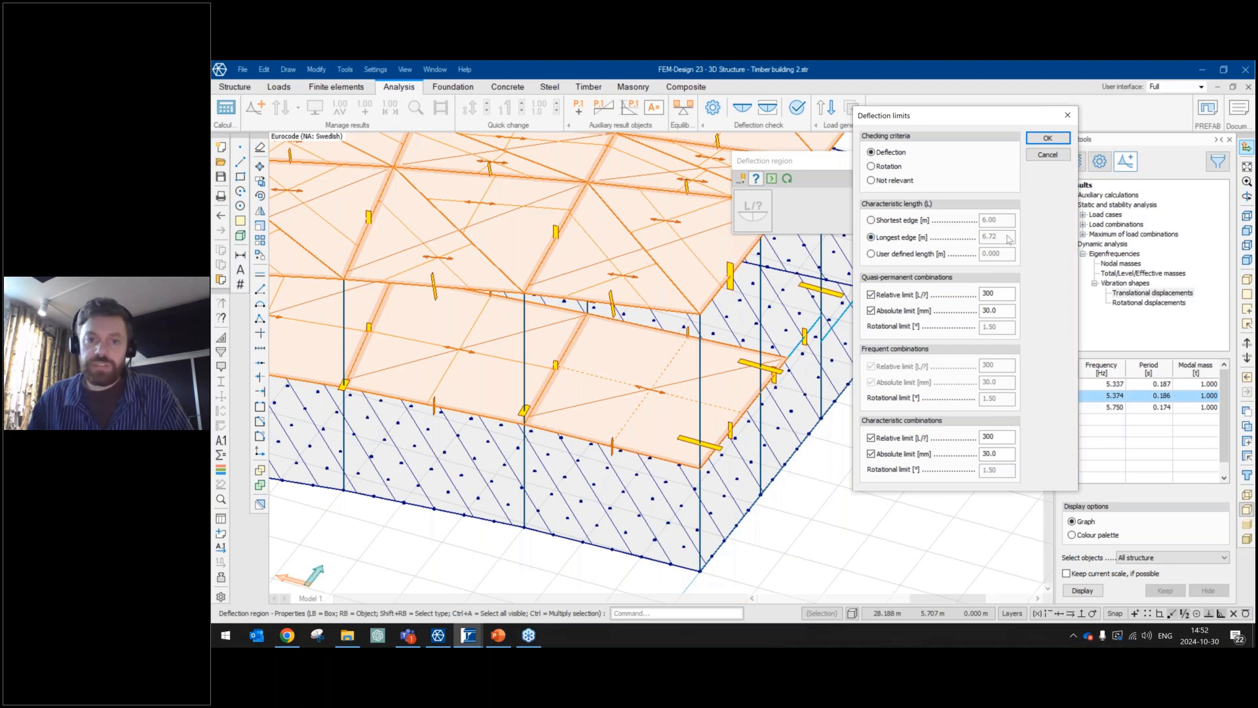
left_click(912, 255)
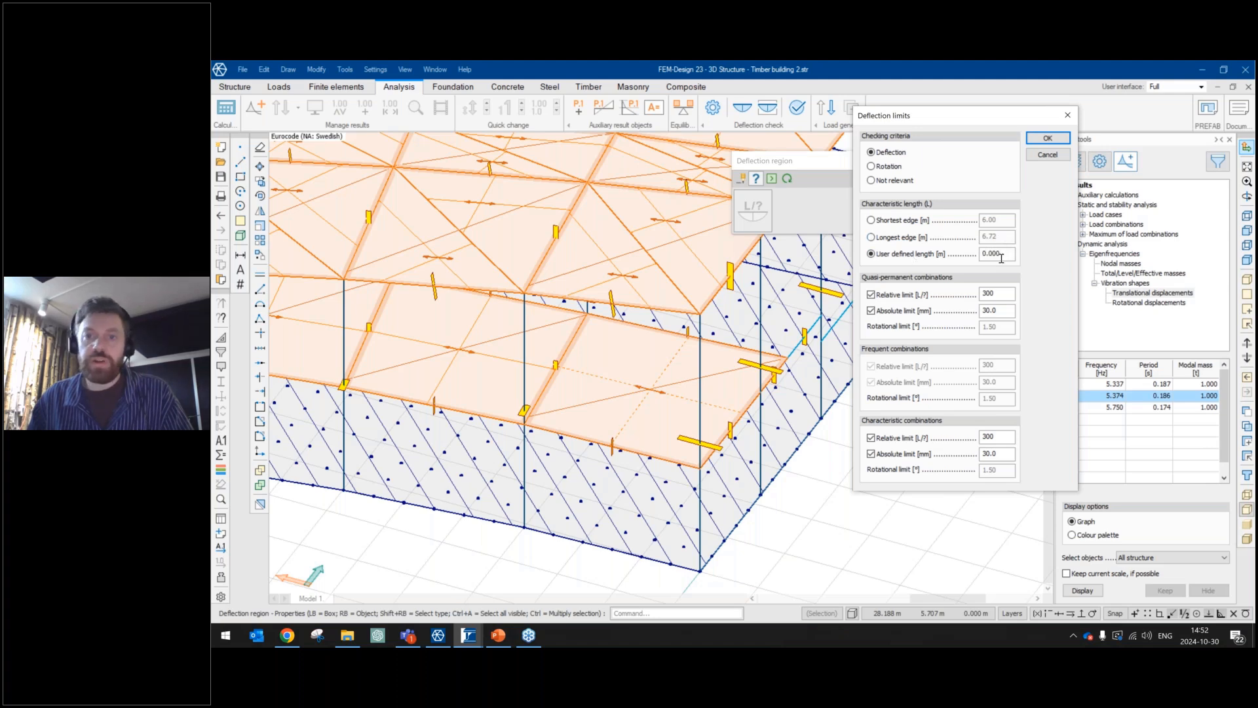
left_click(880, 222)
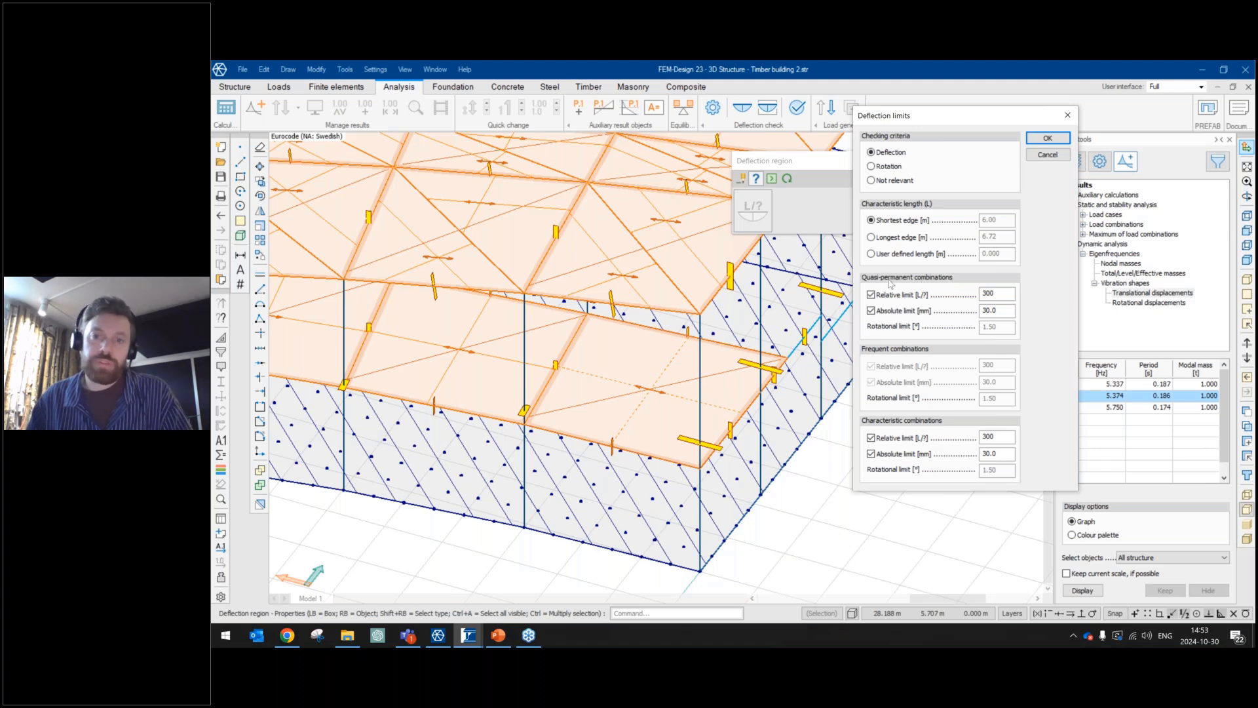
double_click(999, 292)
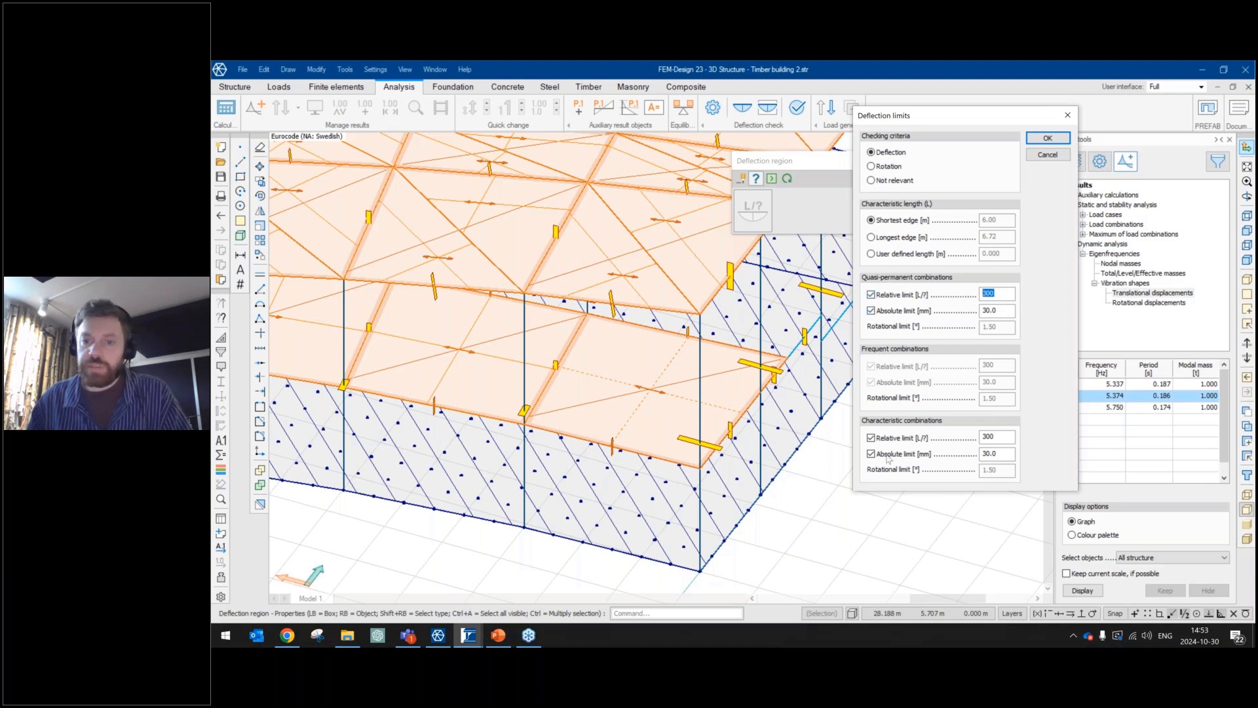
double_click(999, 438)
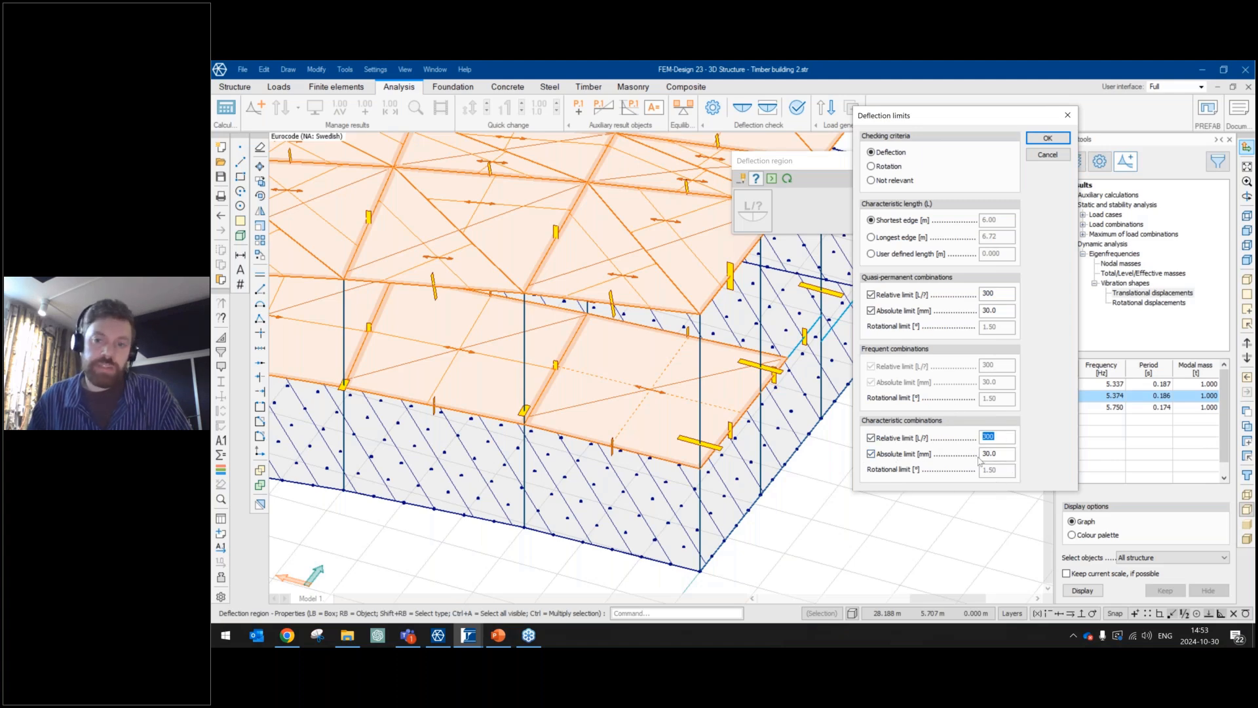
left_click(1065, 138)
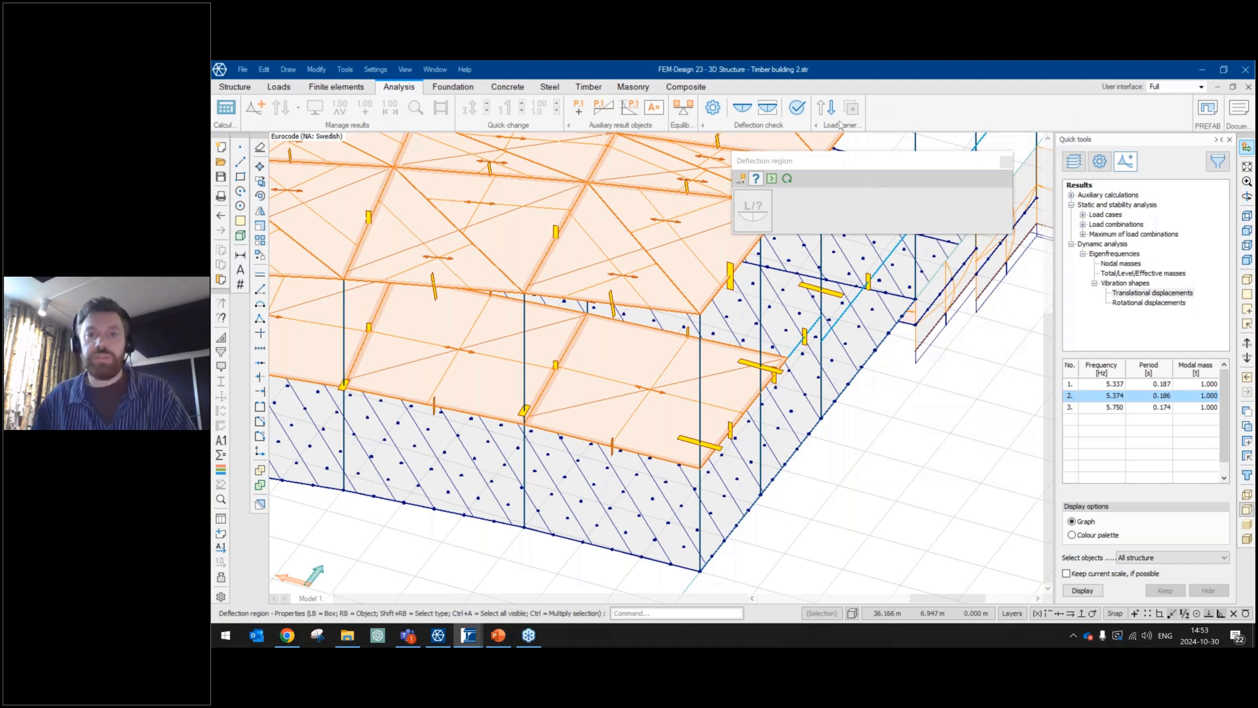
Run the deflection check for load combinations on the whole structure with the table displayed, and review the objects' utilization.
left_click(799, 108)
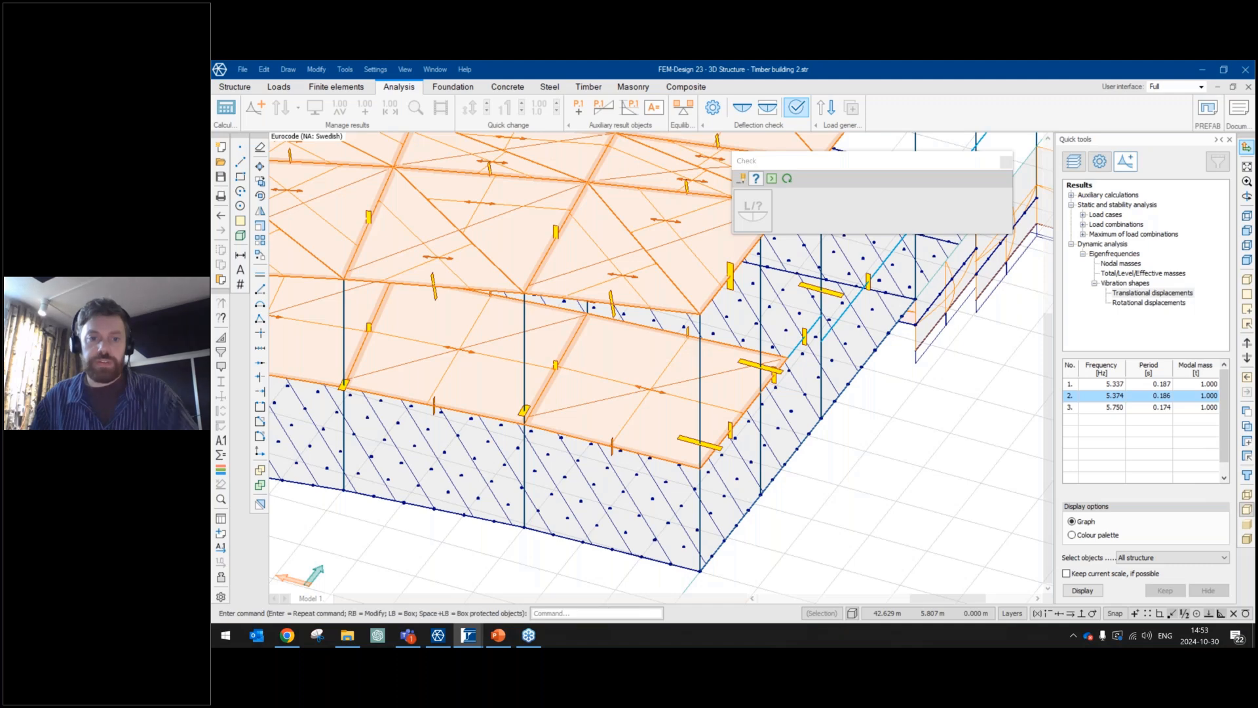
left_click(638, 388)
key("Escape")
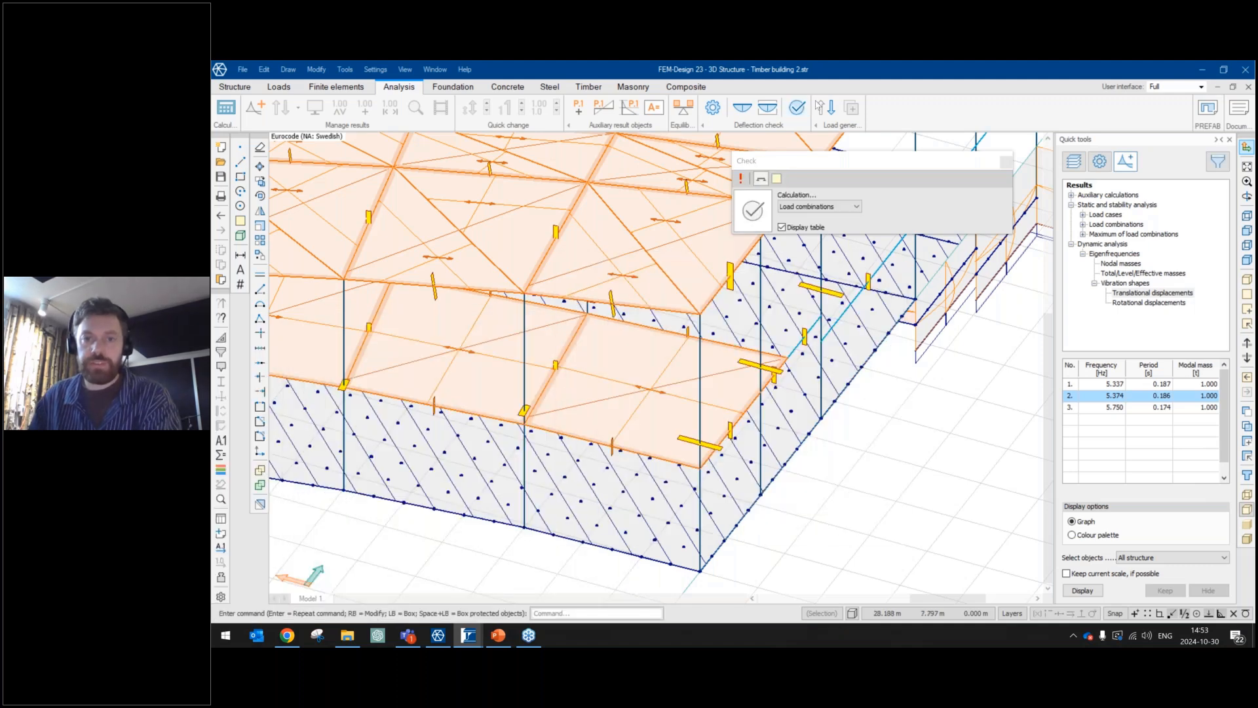
left_click(776, 179)
left_click(777, 179)
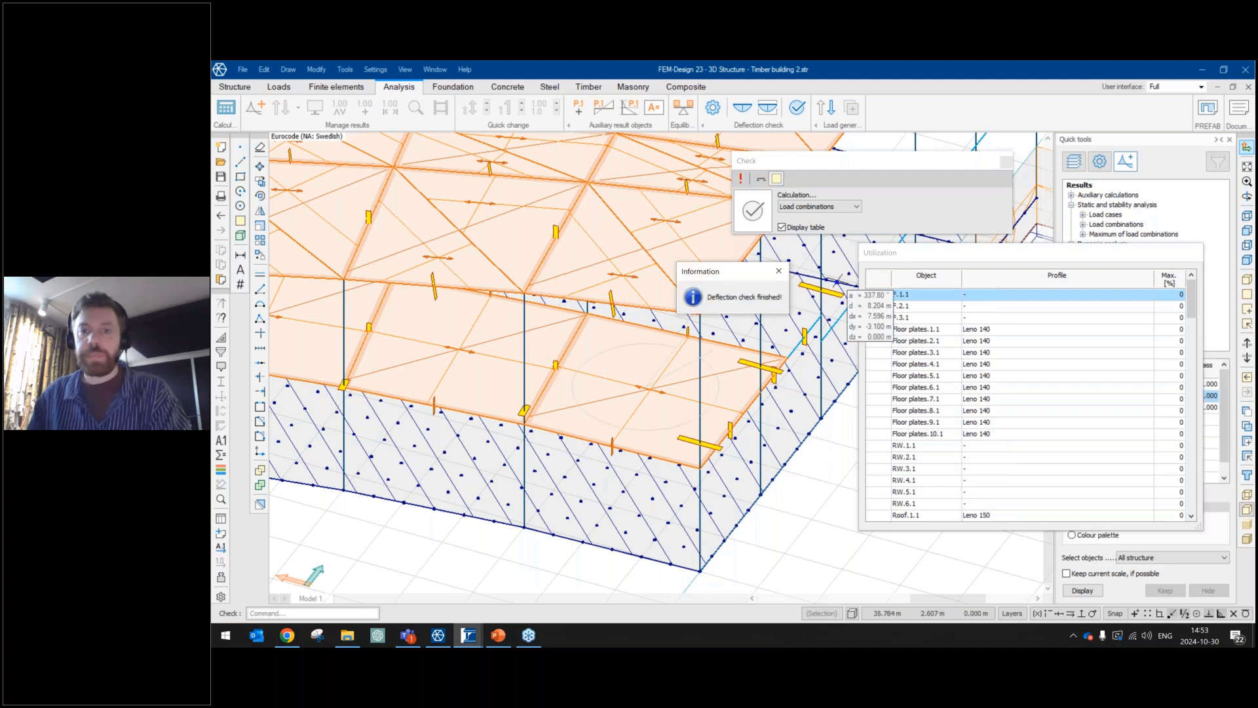
left_click(954, 255)
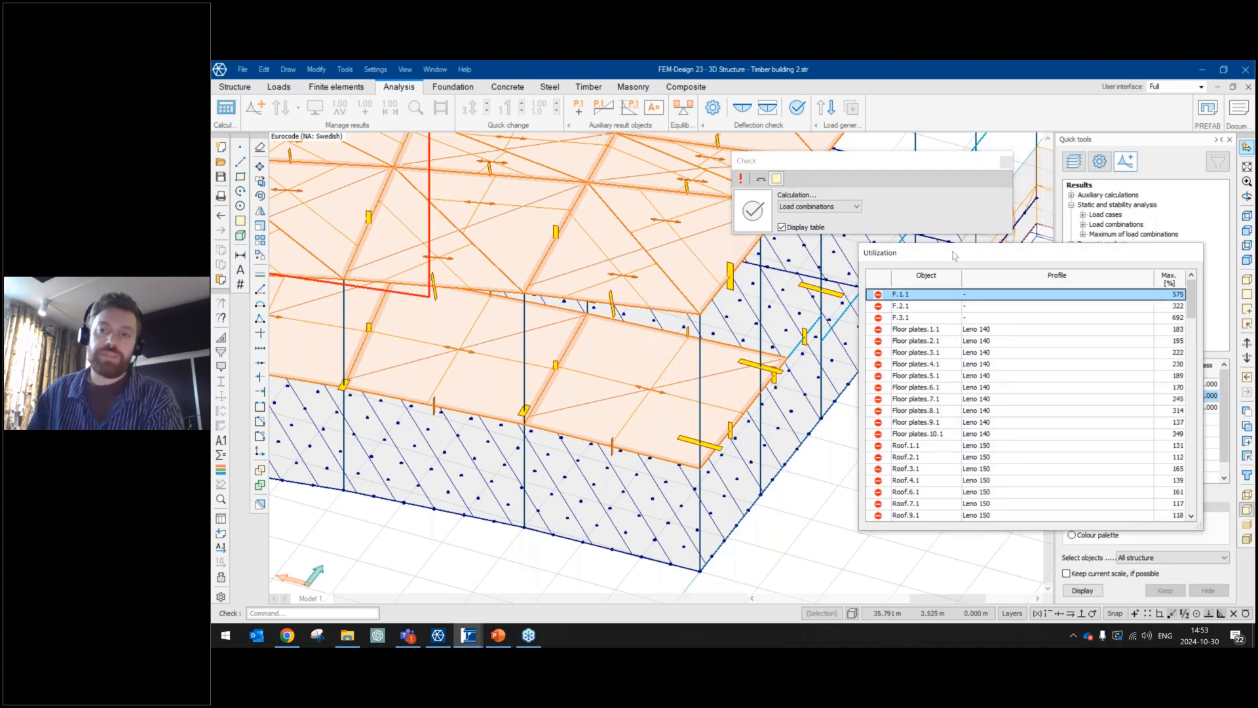
key("Escape")
key("Escape")
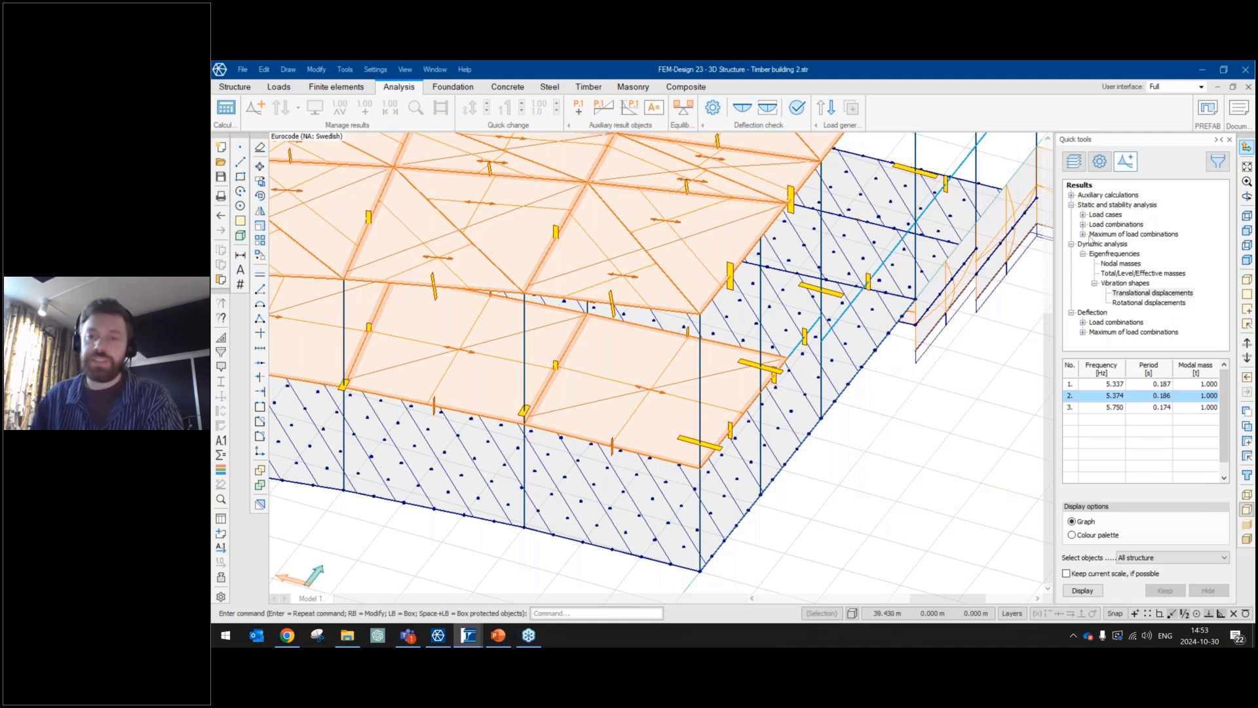
Display the translational displacements for load combination LC1ULS and examine the deformed floor panels near the building's corner.
left_click(1083, 225)
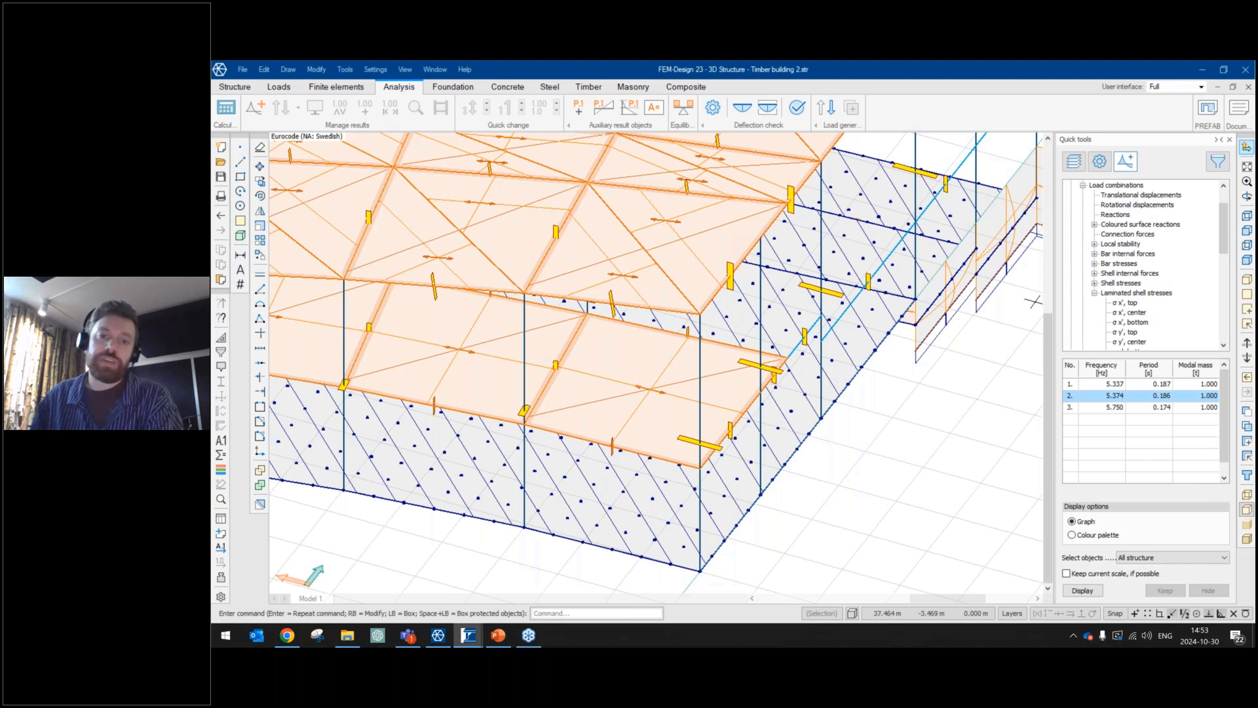
scroll(745, 425, "down", 1)
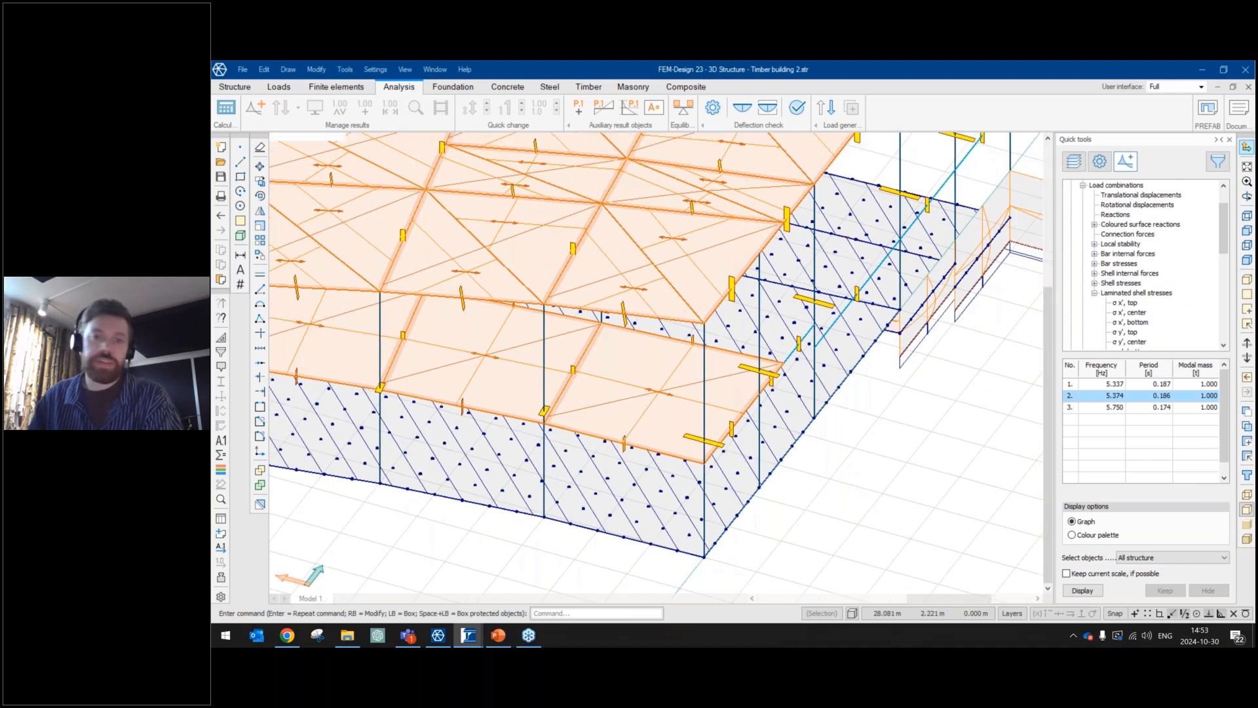
scroll(832, 405, "down", 1)
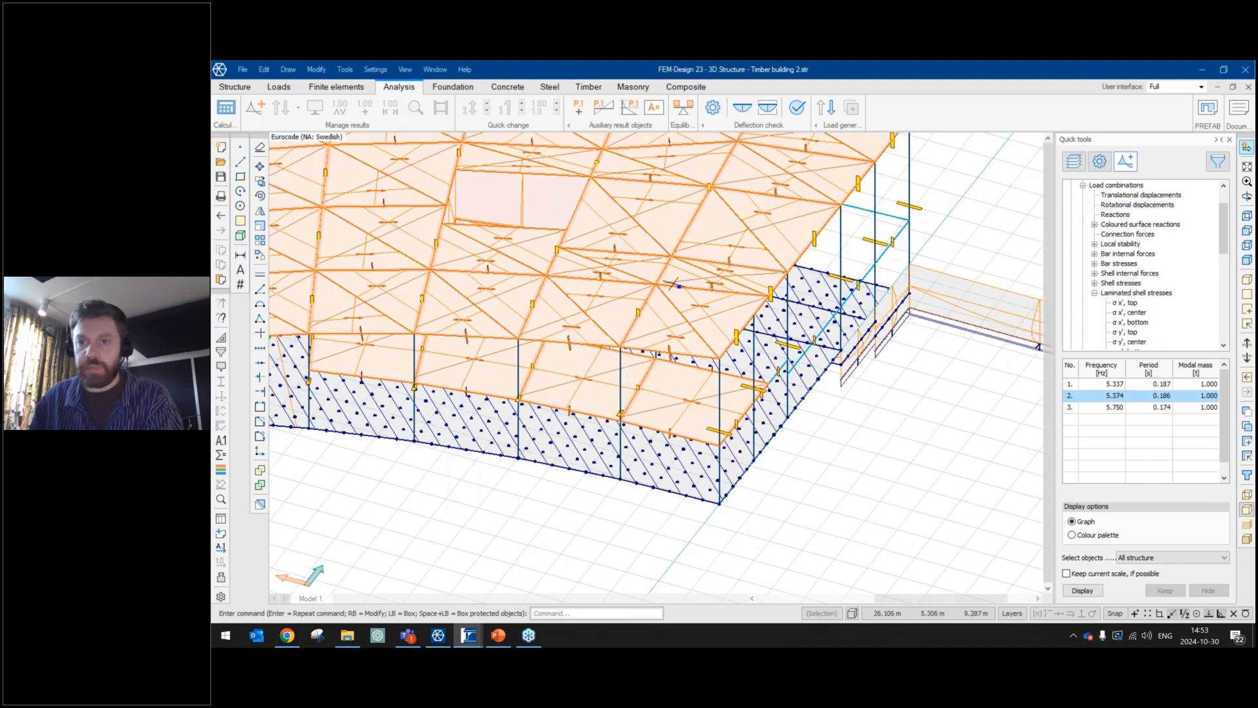
left_click(1140, 194)
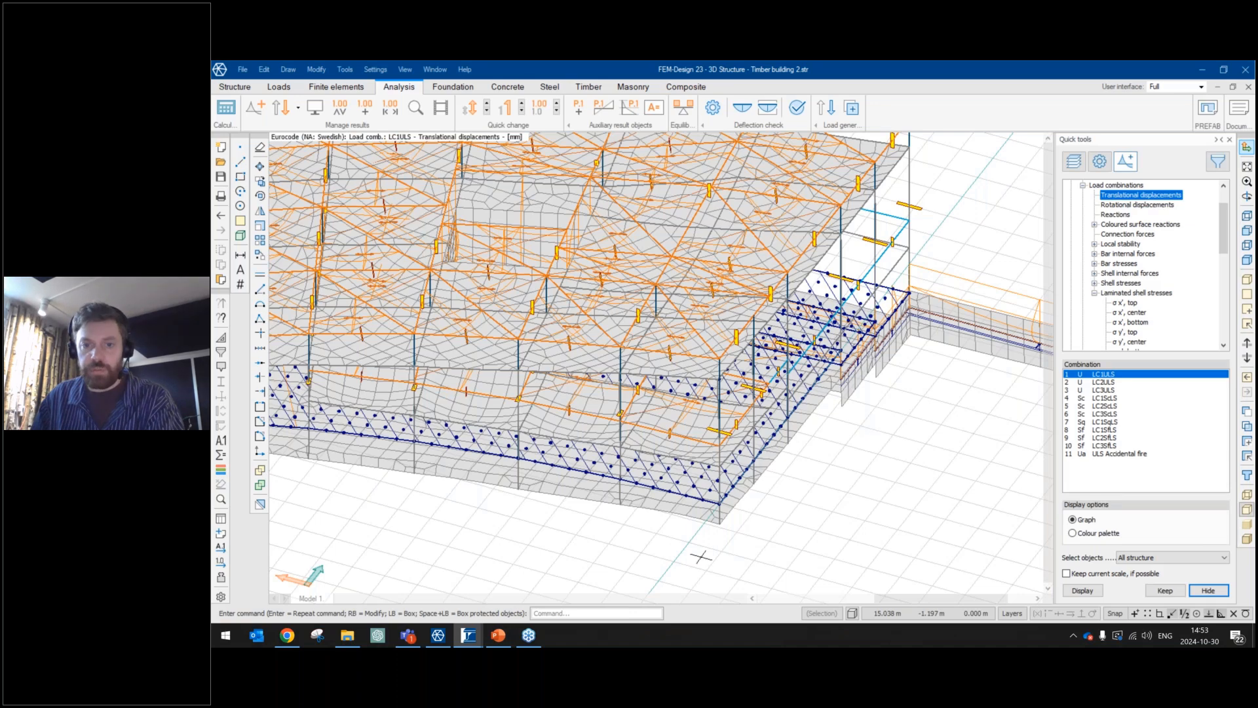
scroll(700, 556, "up", 2)
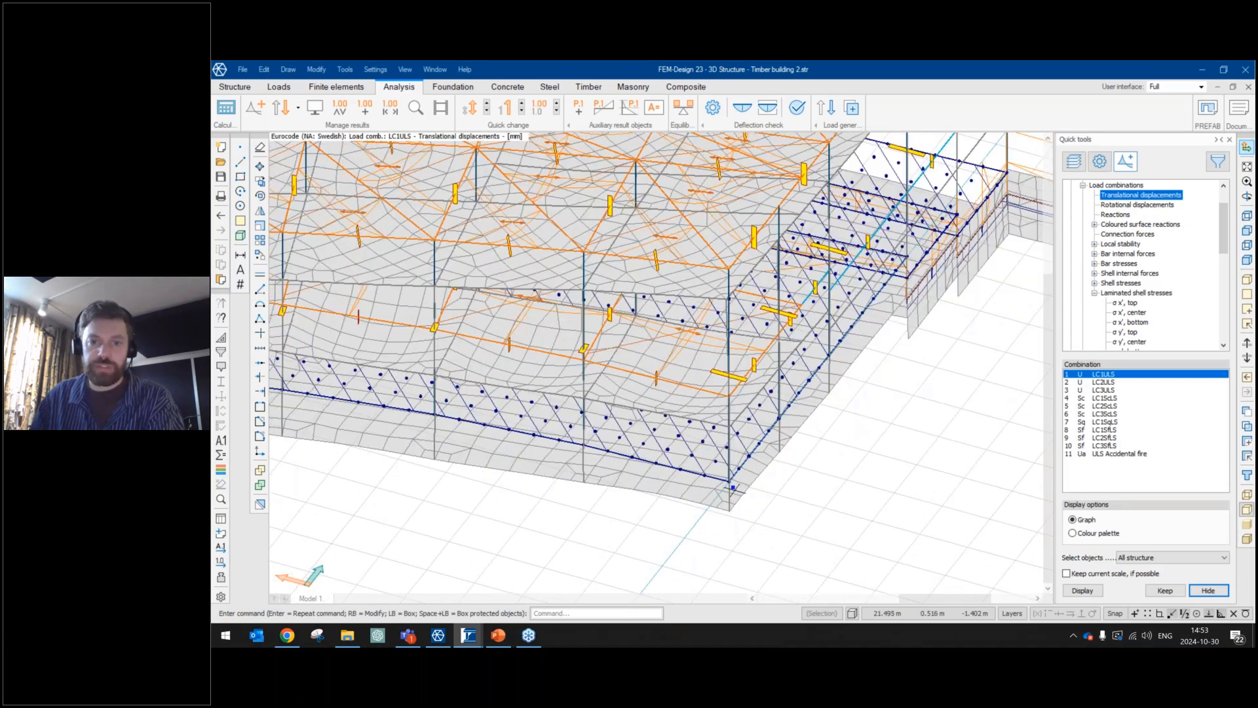
middle_click_drag(733, 489, 713, 425, "shift")
scroll(713, 425, "up", 3)
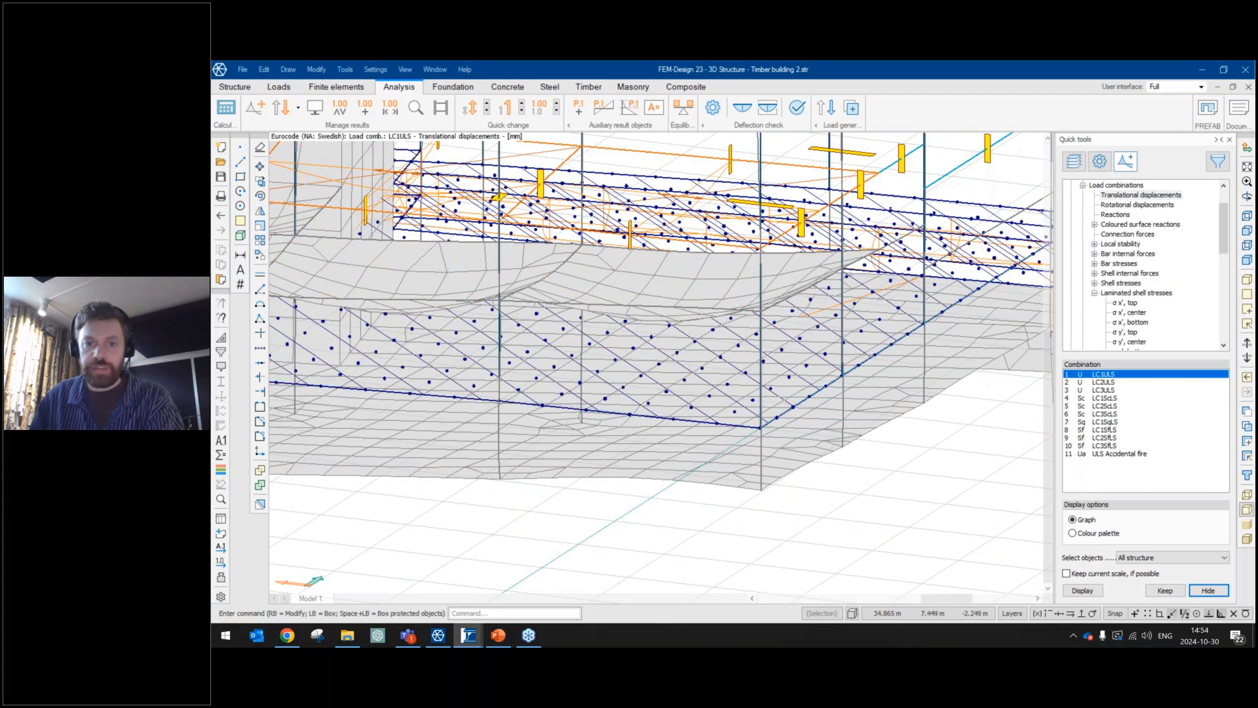
middle_click_drag(661, 368, 699, 418, "shift")
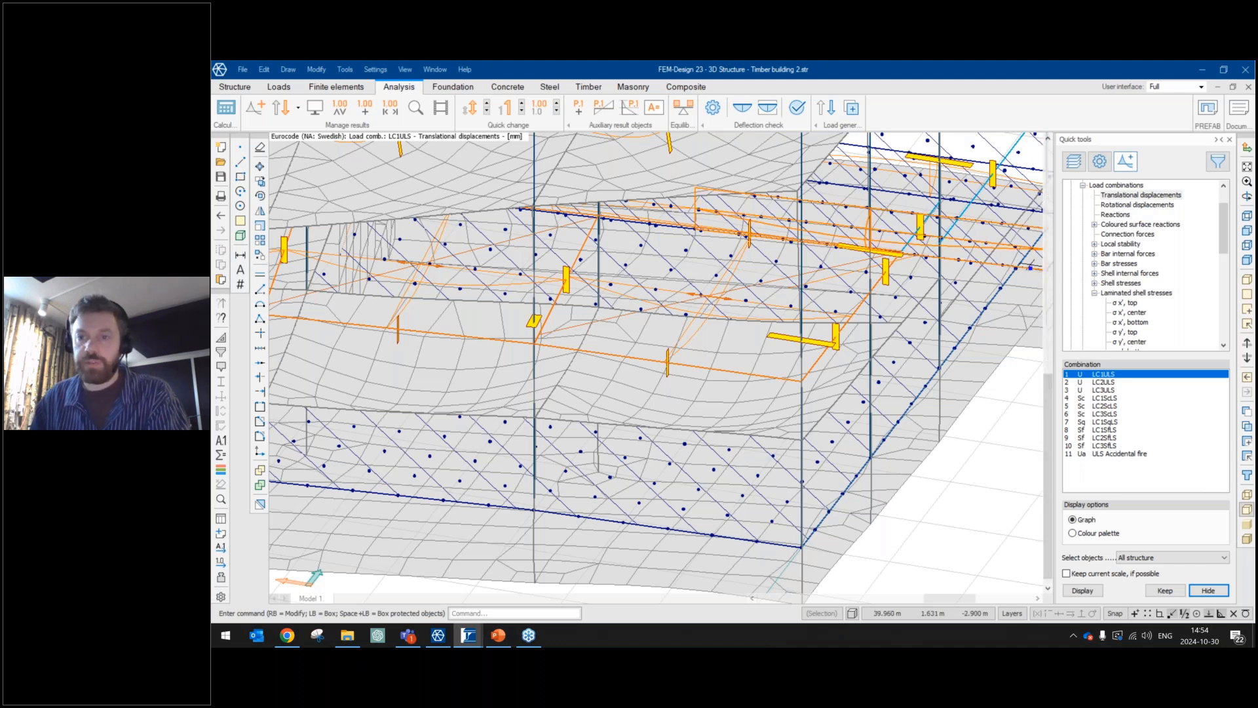
Display the shell deflection values for load combination LC1ScLS, and collapse the deflection results.
left_click(1082, 185)
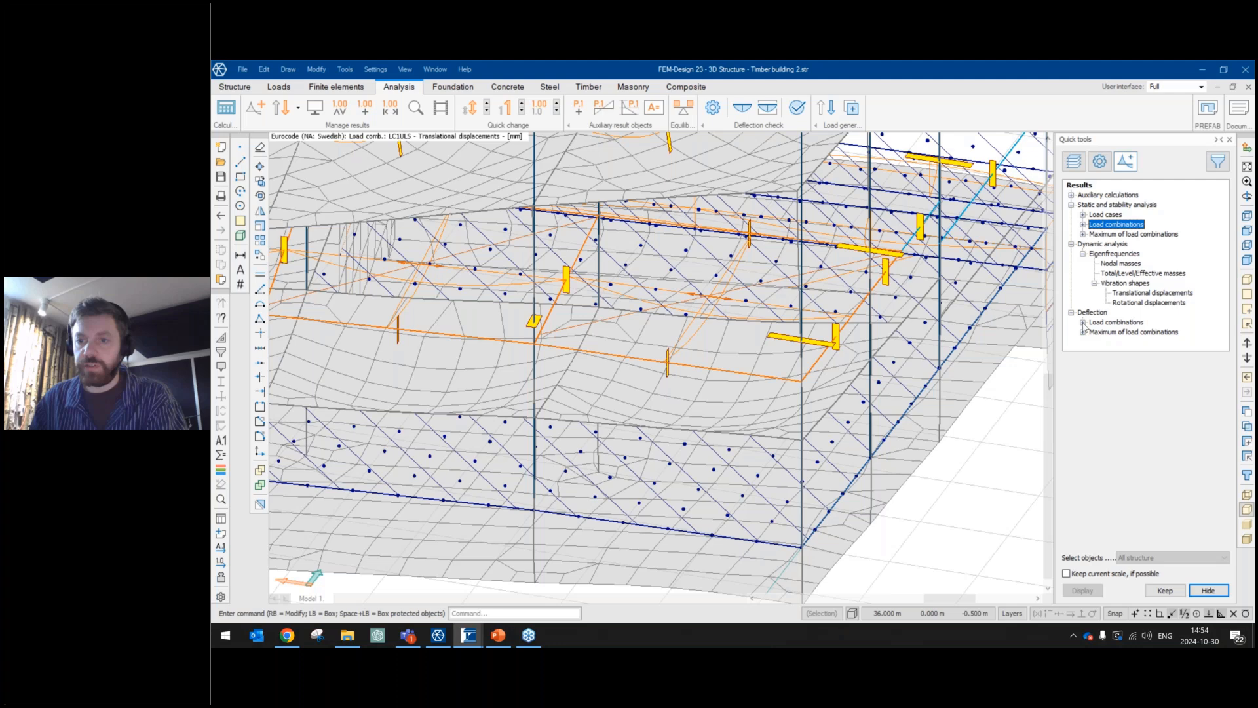
left_click(1083, 322)
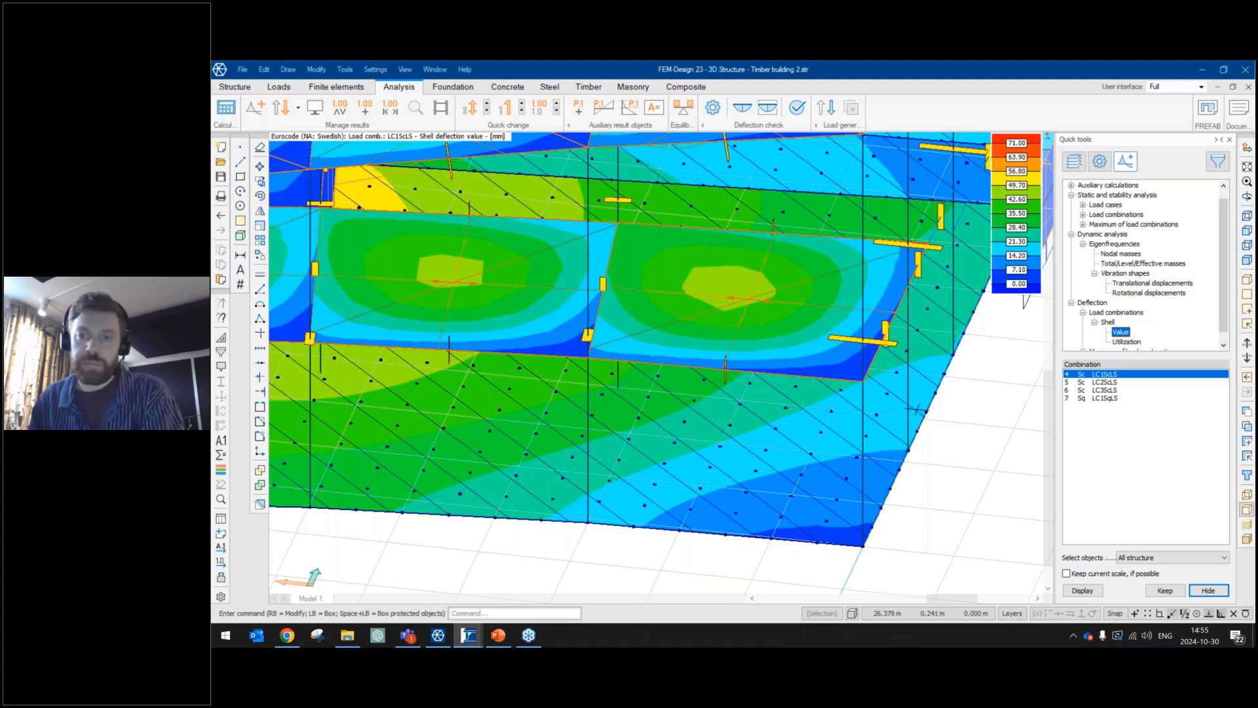
scroll(1088, 301, "down", 1)
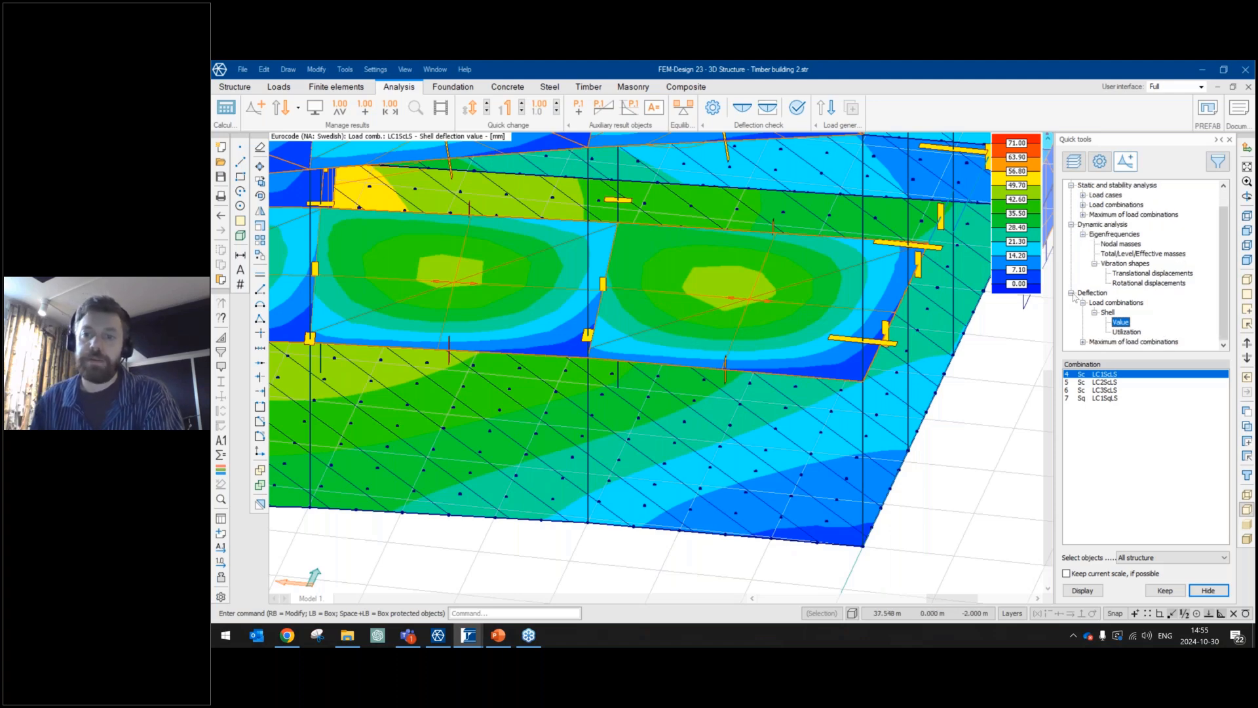
left_click(1071, 293)
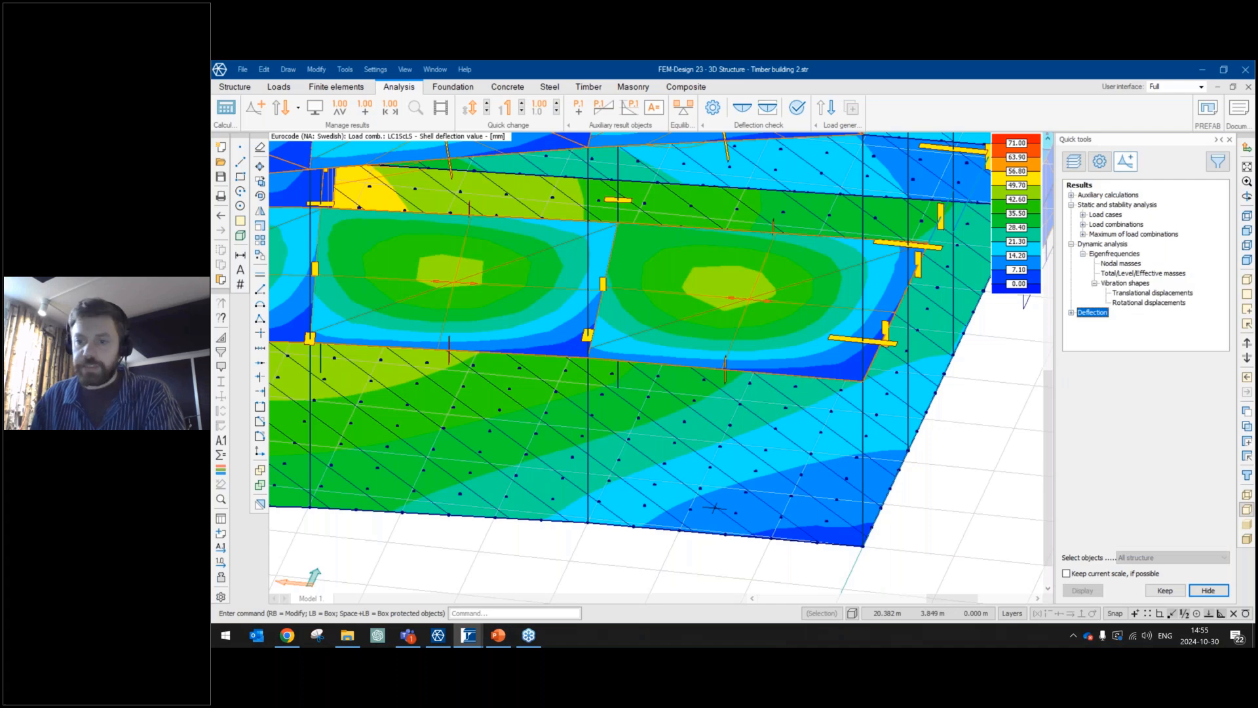
Switch to the PowerPoint slide show and advance past the Design slide.
left_click(500, 639)
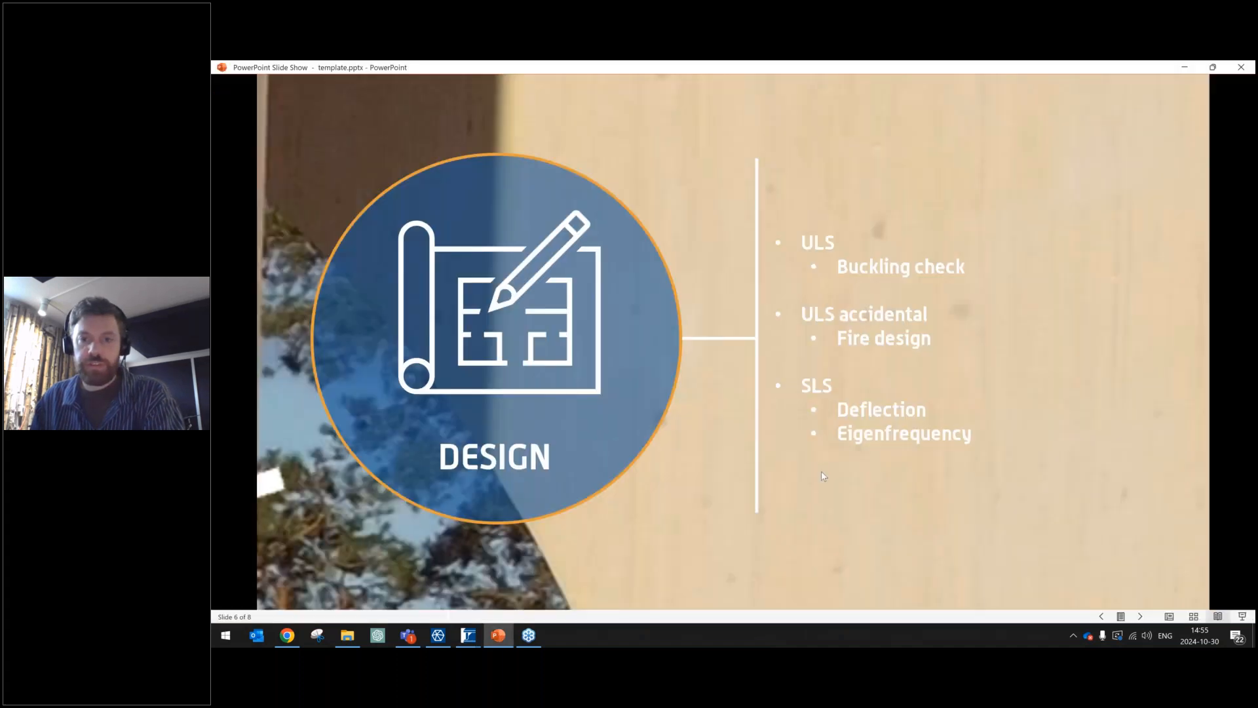
left_click(820, 470)
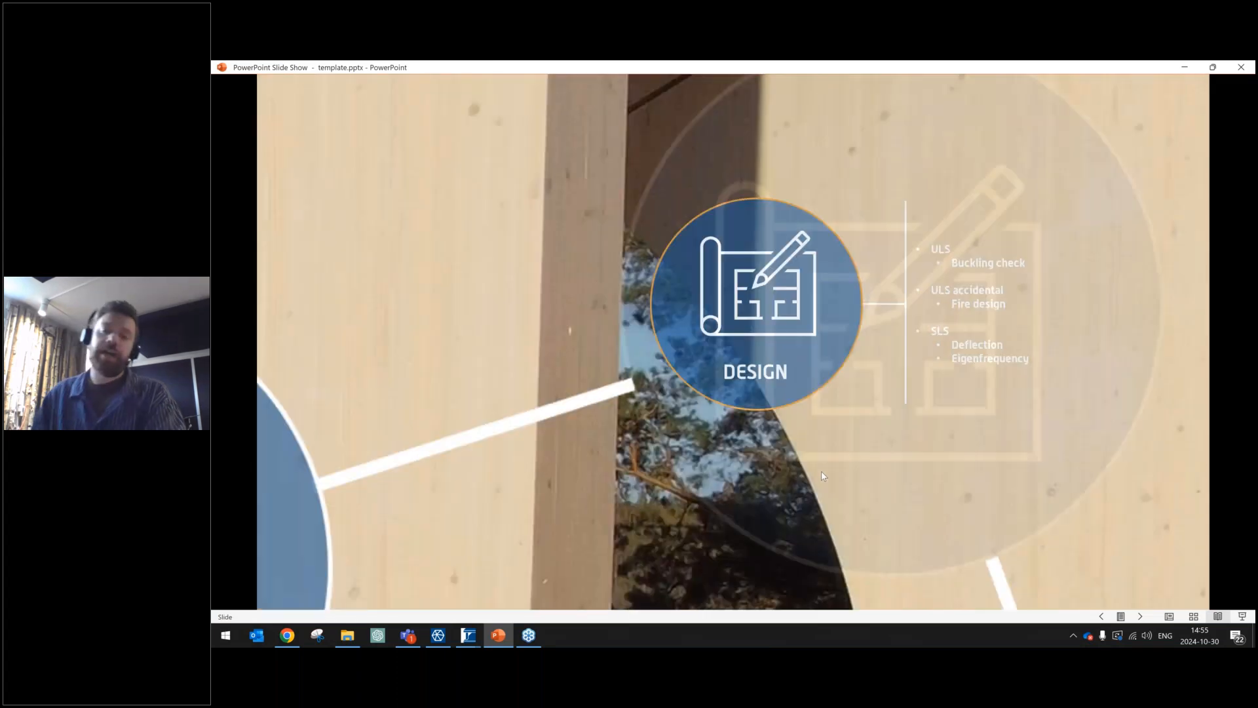